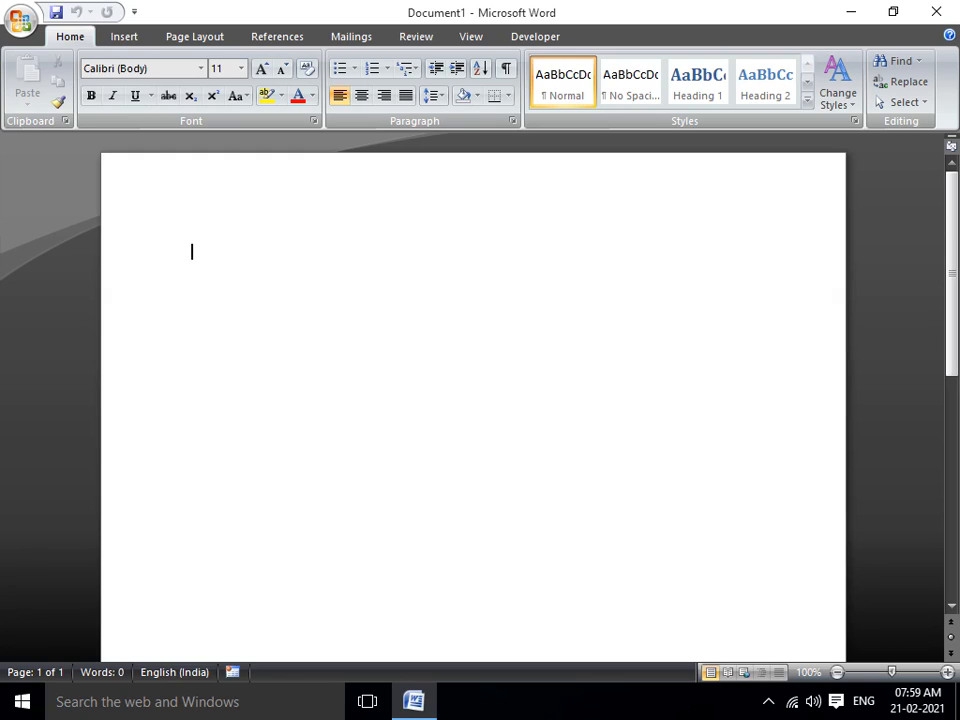
- Type '1 )' in Word and set it to font size 20
text(1)
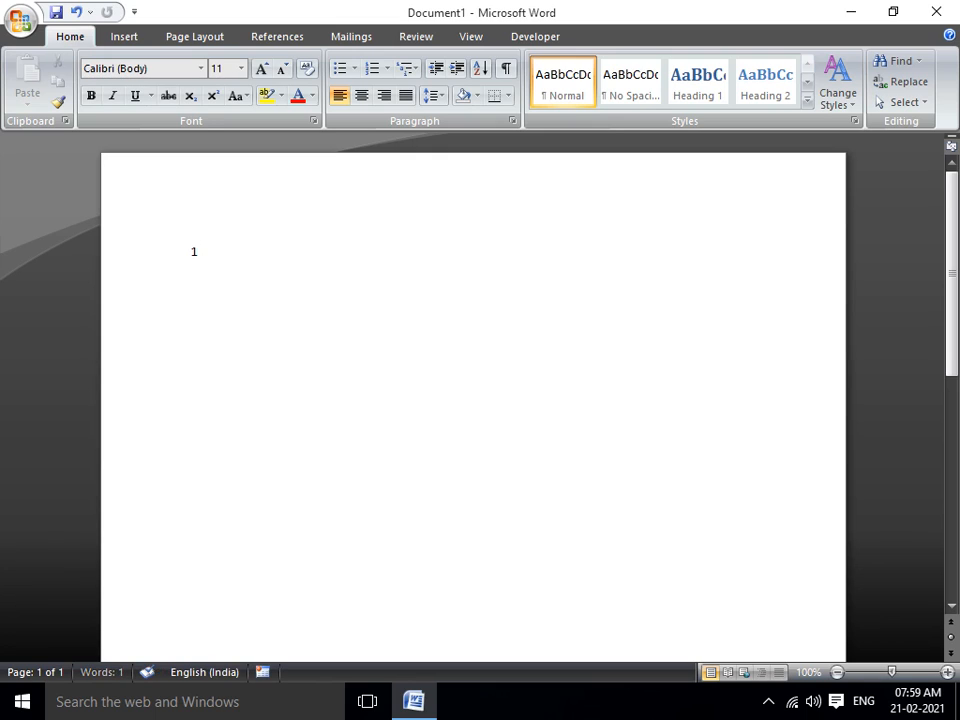
text( ))
click(241, 69)
click(220, 217)
key(ctrl+a)
click(241, 69)
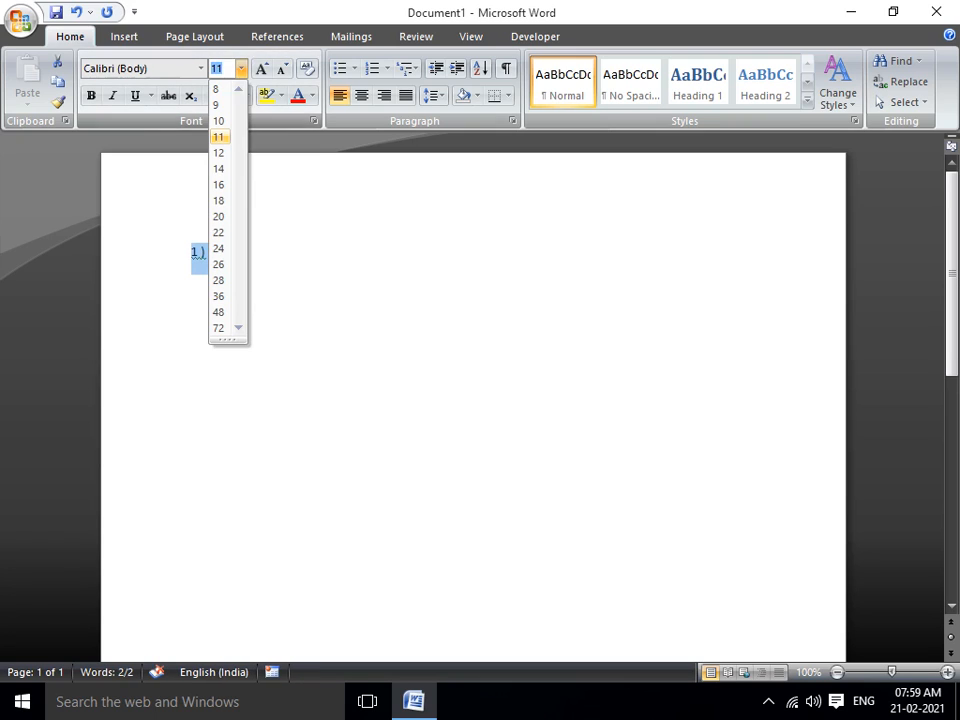
click(219, 217)
click(224, 259)
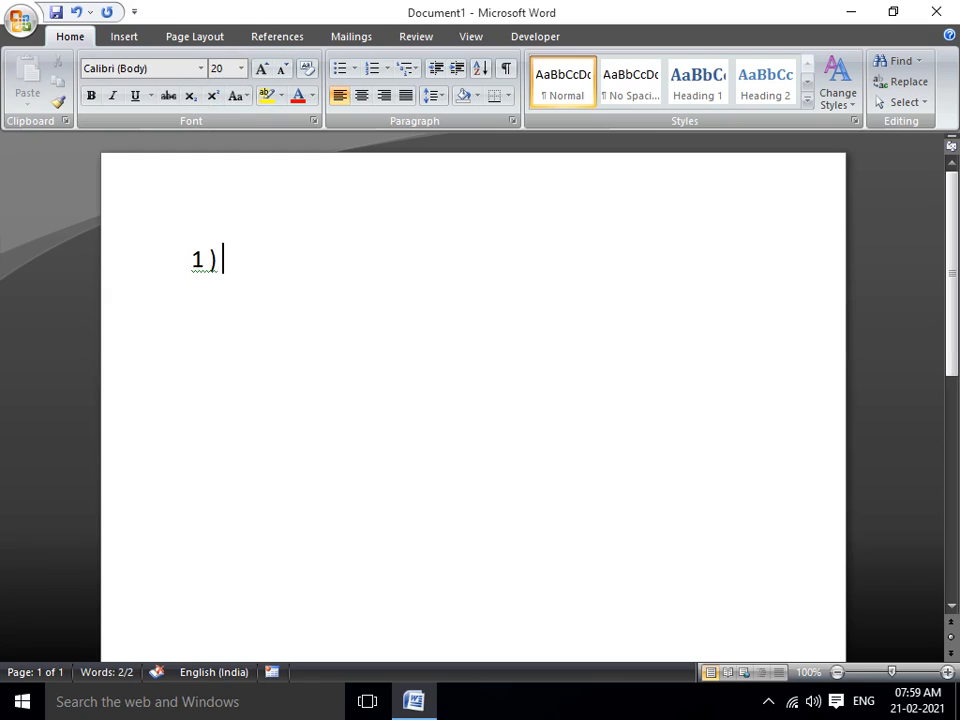
- Add 50000 after '1 )' and a second line reading '2)100000'
text(50000)
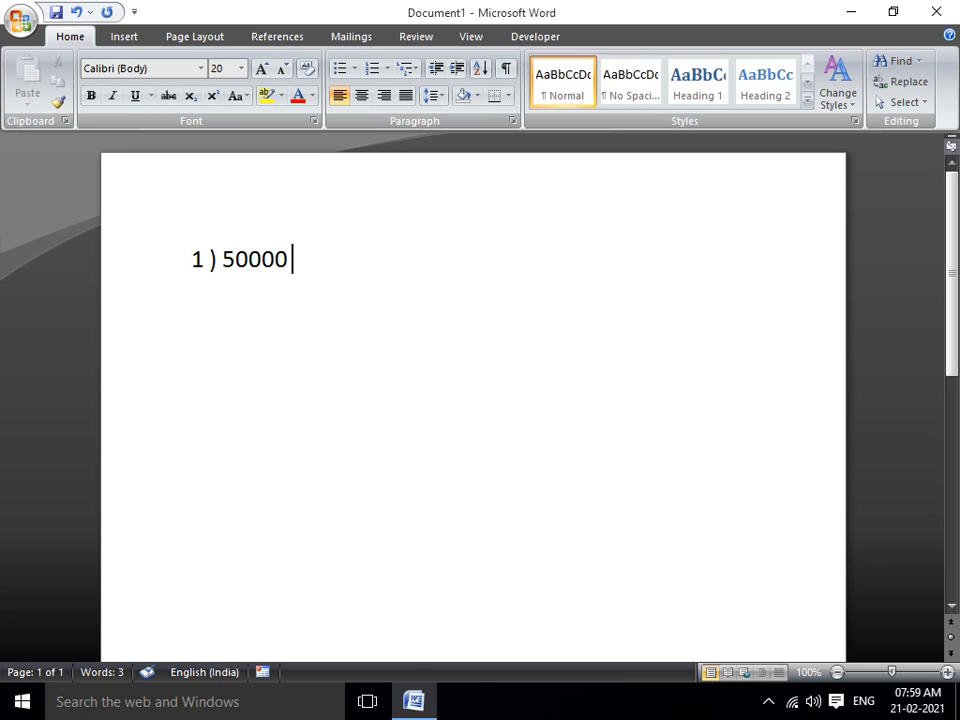
key(Return)
text(2)100)
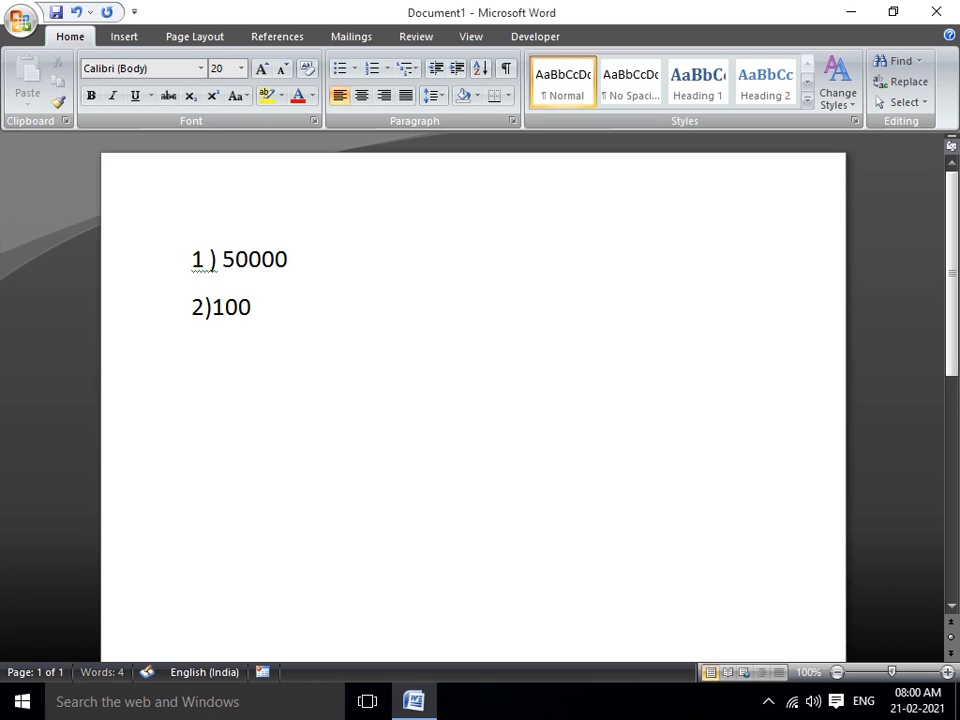
text(000)
- Label the 100000 line as 'local', removing the extra empty line
key(Return)
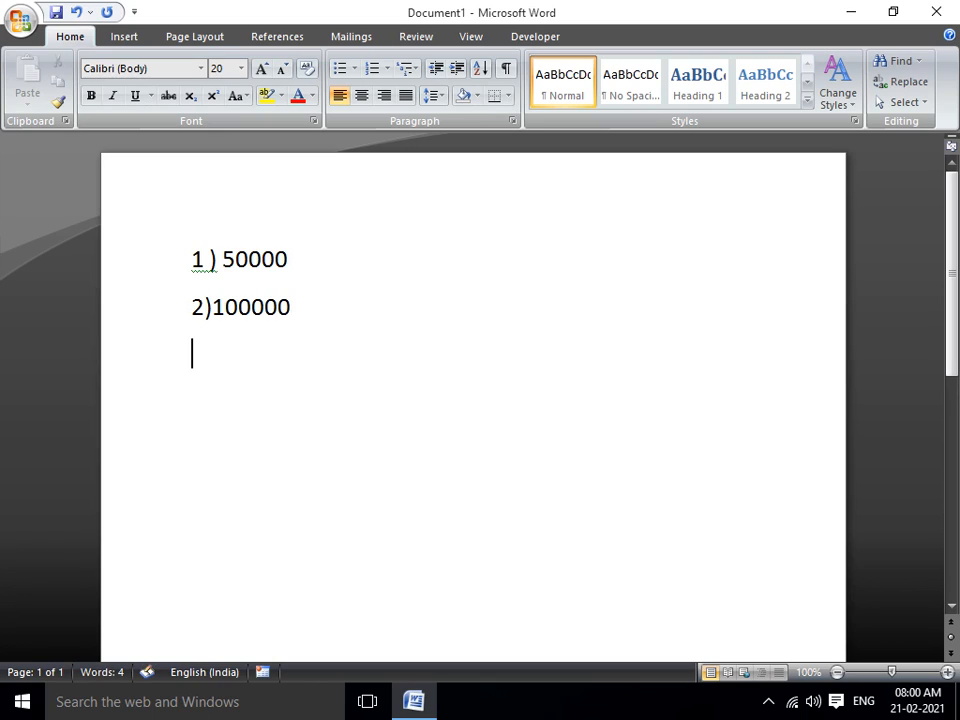
key(BackSpace)
text(local)
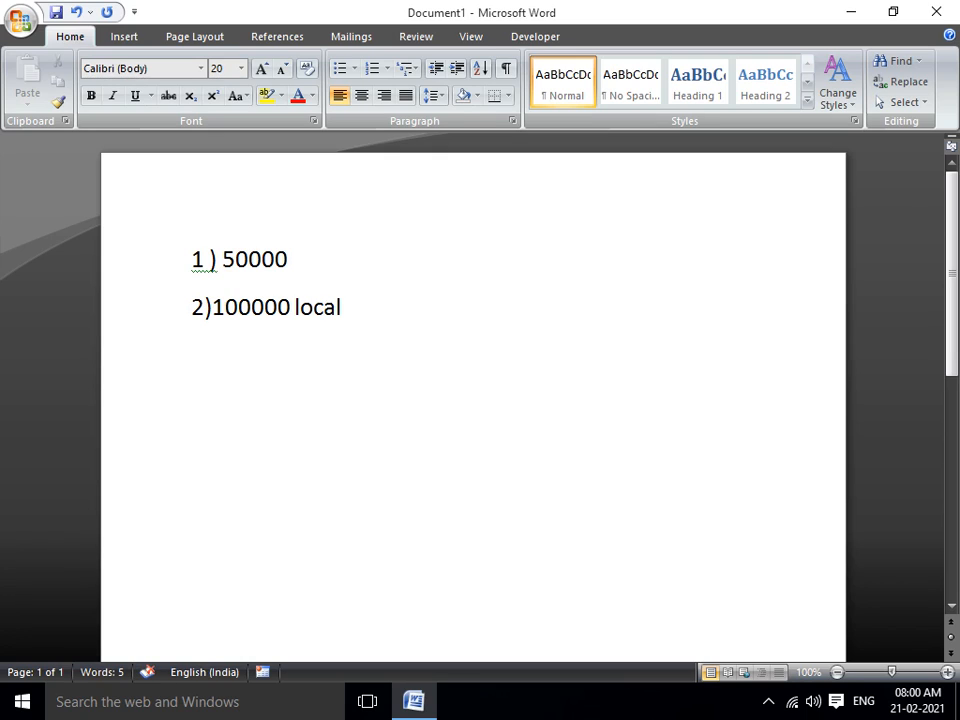
- Add '(out of state )' after 50000 on the first line
click(292, 260)
text((out sta)
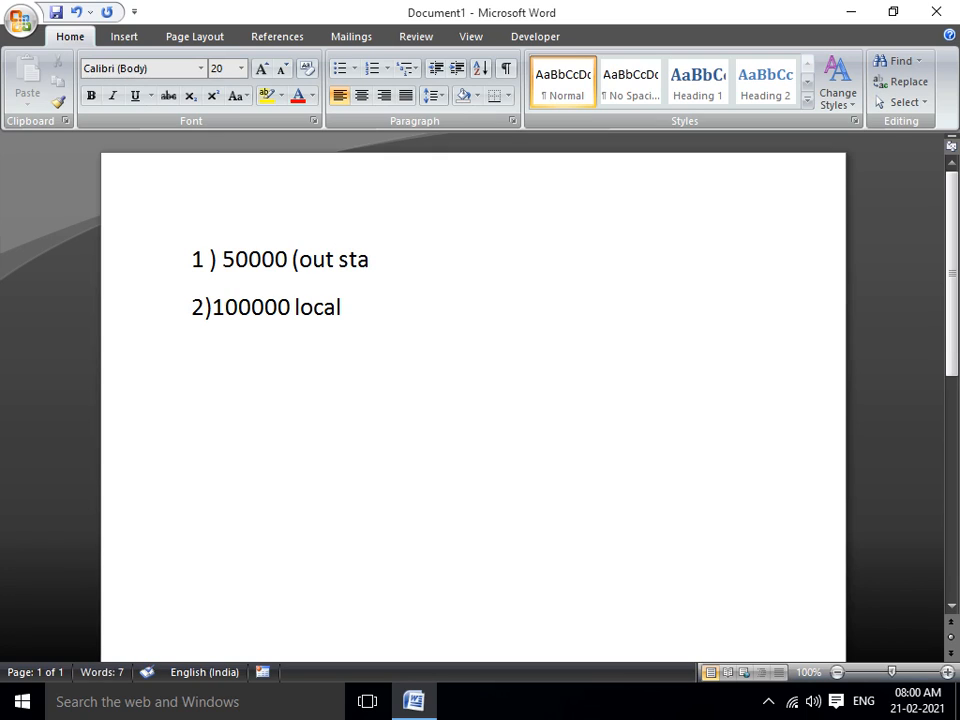
text(te)
key(BackSpace)
key(BackSpace)
key(BackSpace)
key(BackSpace)
key(BackSpace)
key(BackSpace)
text(of state ))
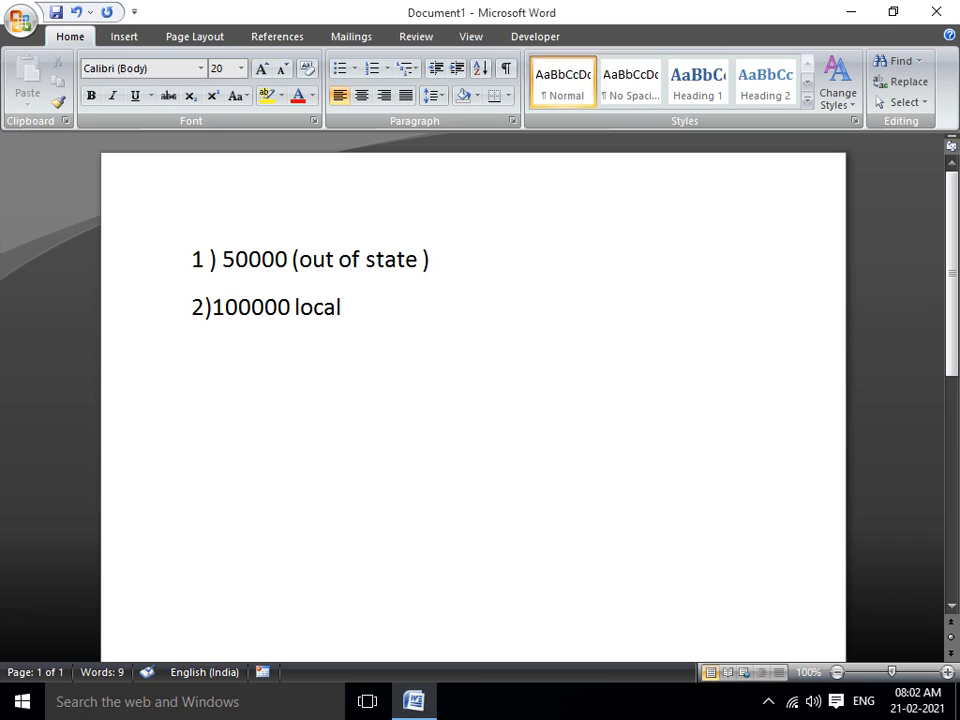
key(Home)
key(shift+Right)
key(shift+Right)
key(shift+Right)
key(shift+Right)
key(shift+Right)
key(shift+Right)
key(shift+Right)
key(shift+Right)
key(shift+Right)
key(shift+Right)
key(shift+Right)
key(shift+Right)
key(shift+Right)
key(shift+Right)
key(shift+Right)
key(shift+Right)
key(shift+Right)
key(shift+Right)
key(shift+Right)
key(shift+Right)
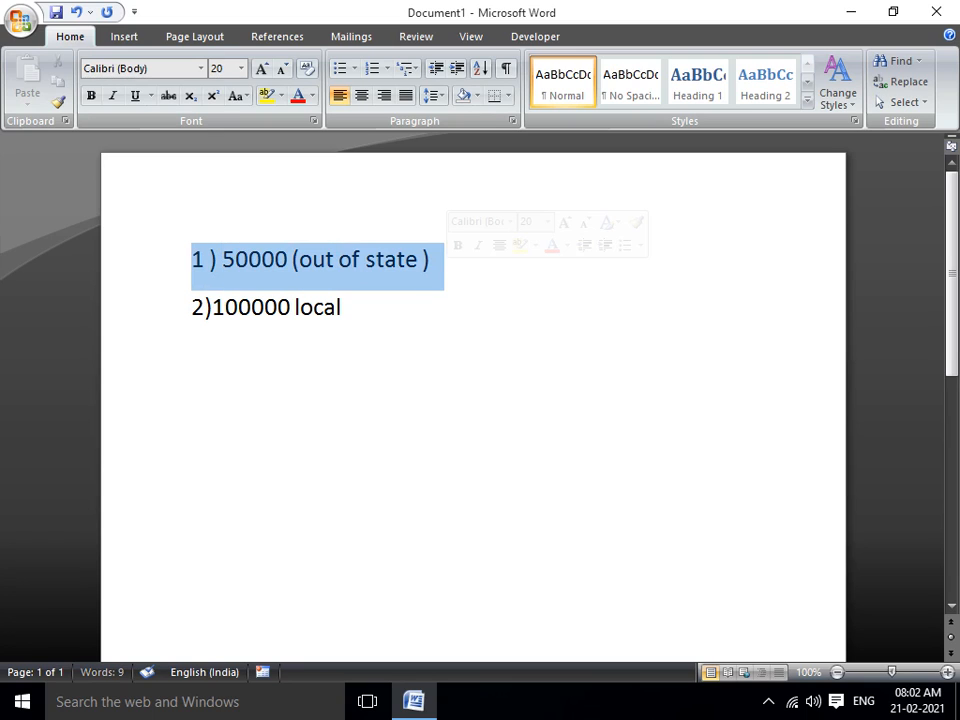
click(343, 307)
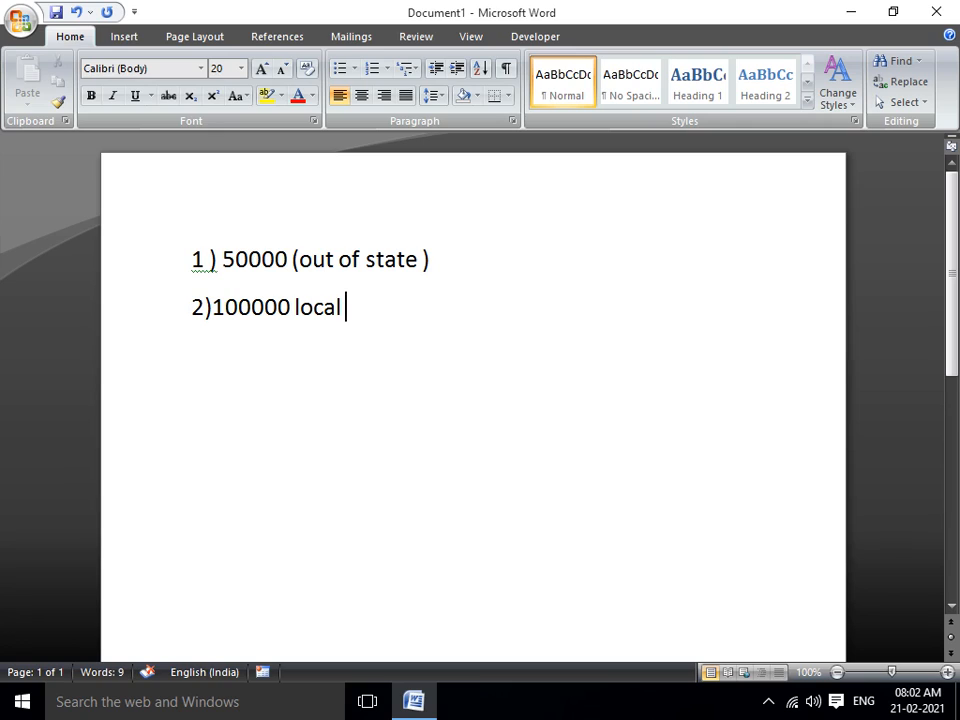
click(352, 259)
- Show the Windows desktop and launch Google Chrome from its shortcut
key(super+d)
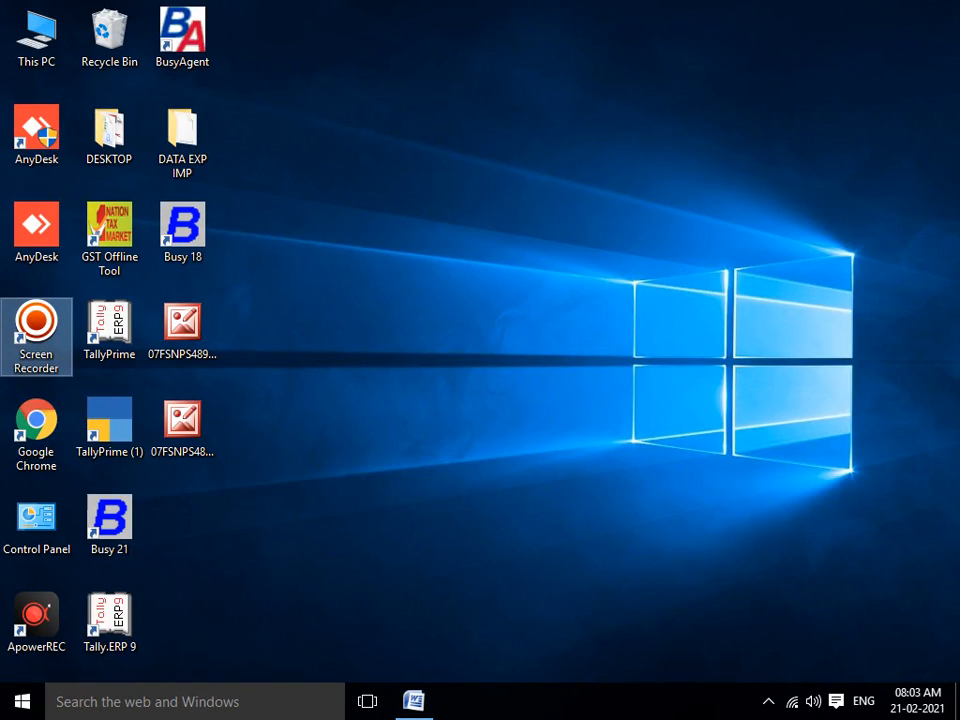
double_click(42, 424)
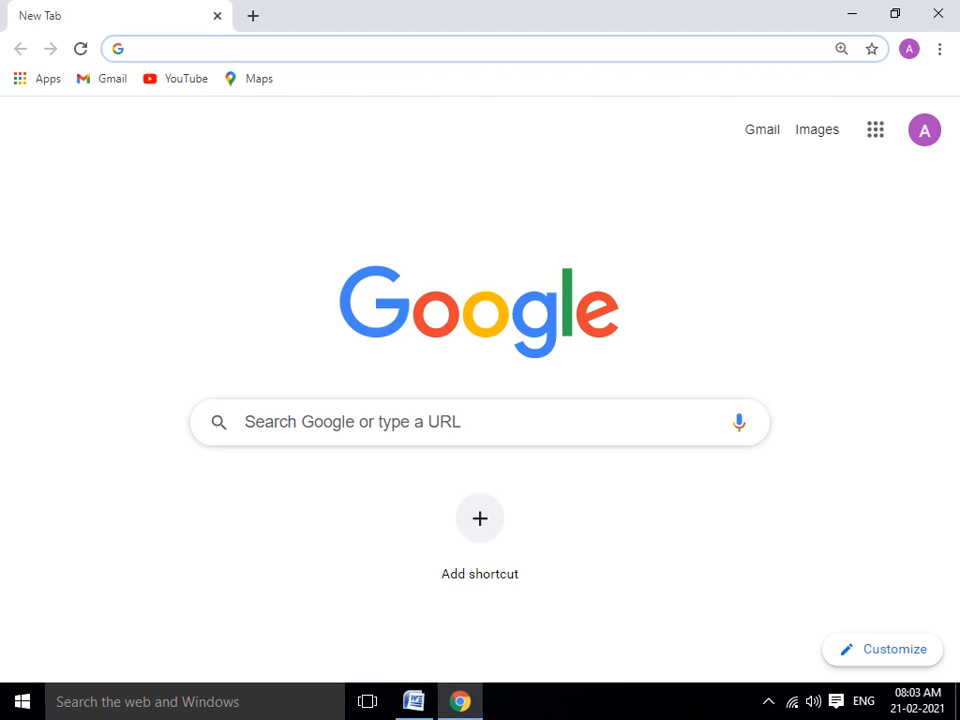
- Search Google for 'eway bill login' using the suggestion list
click(364, 422)
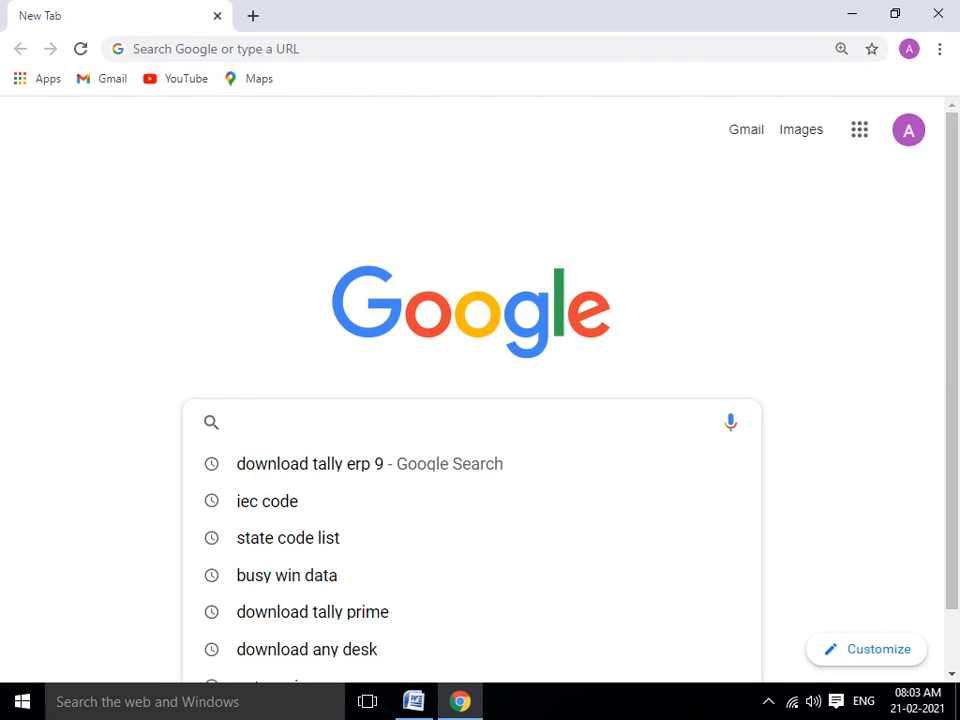
text(e)
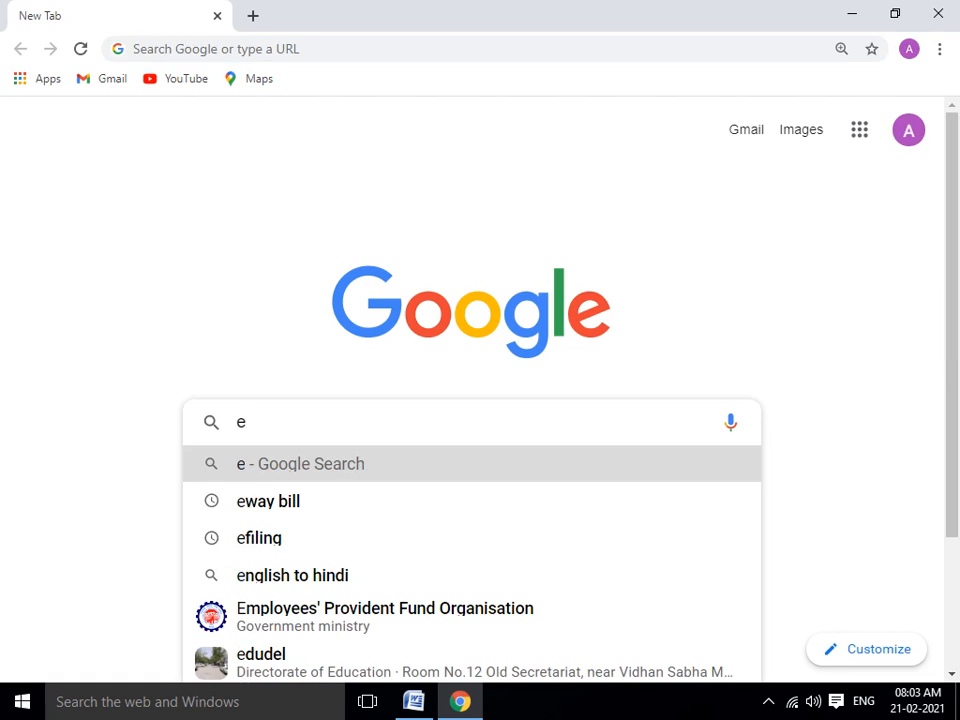
key(Down)
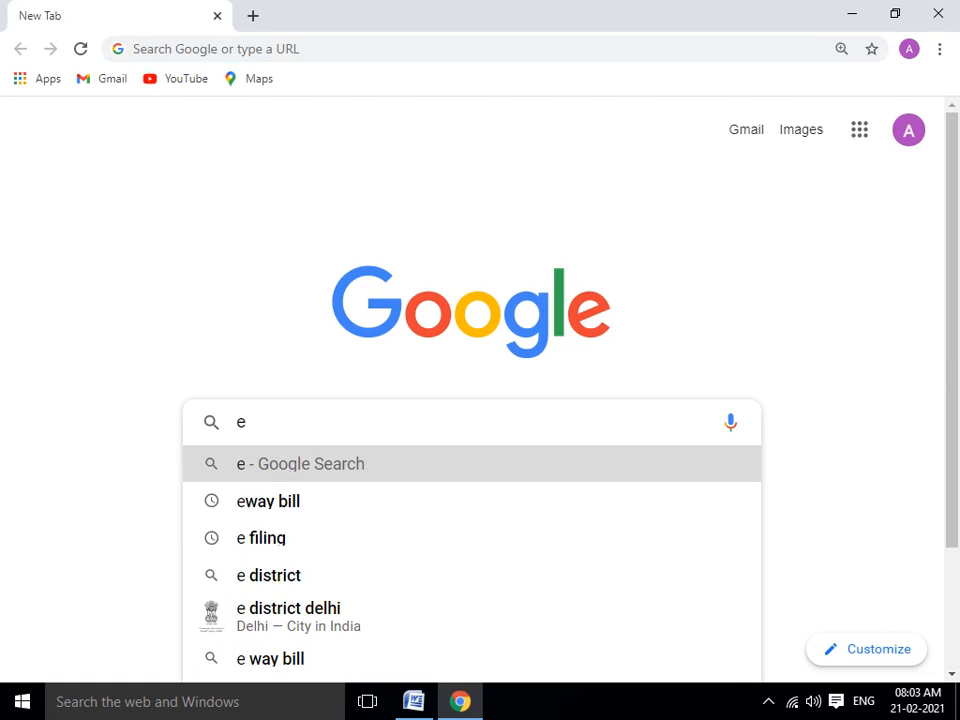
text(way)
key(Down)
key(Down)
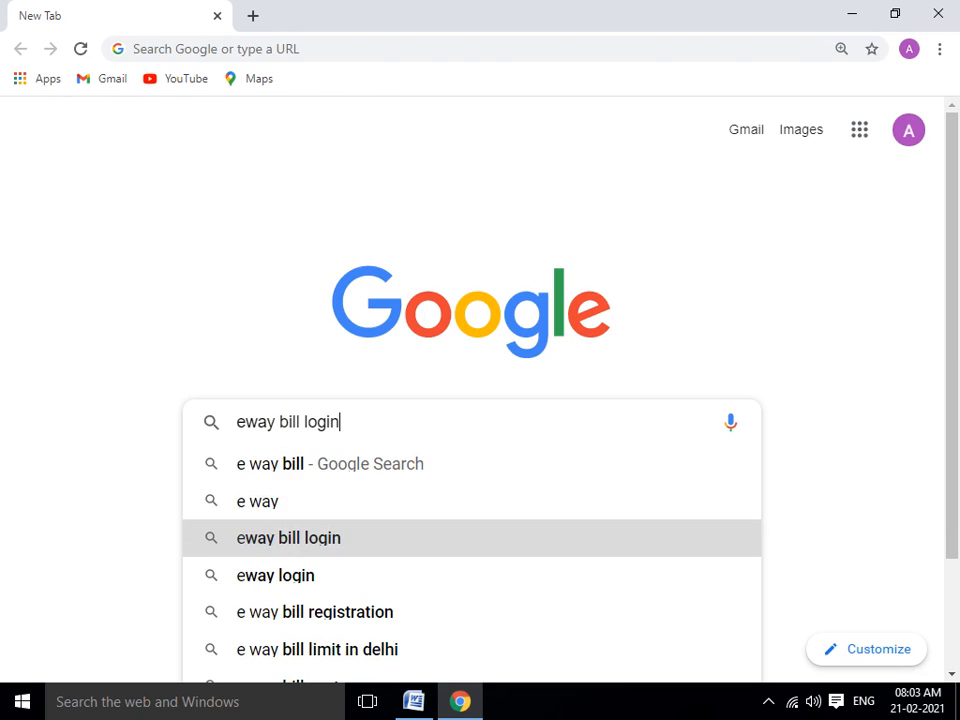
key(Return)
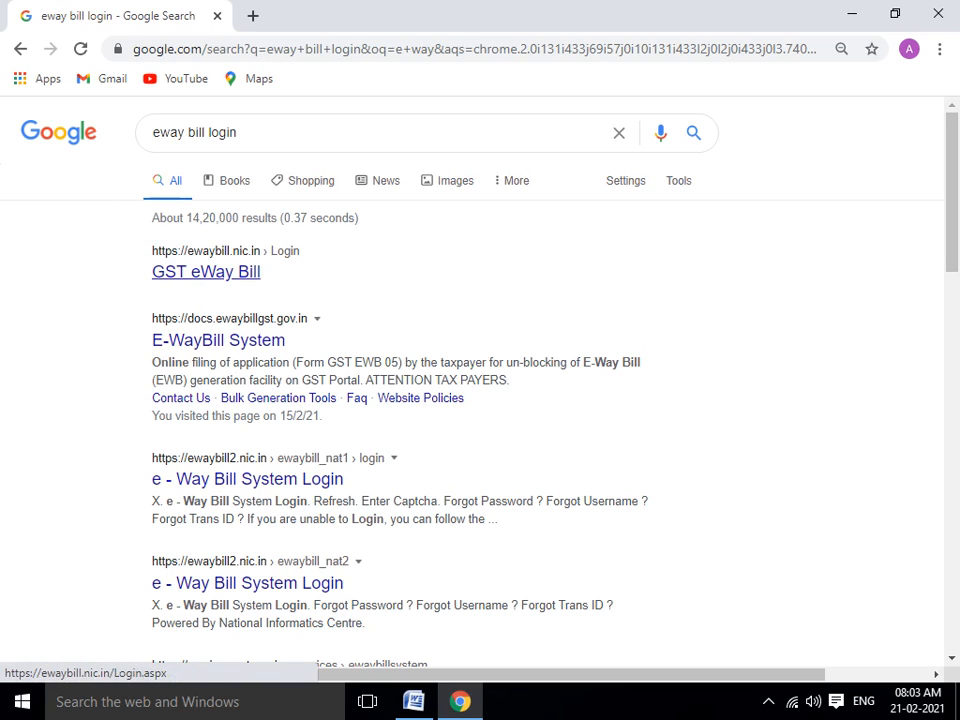
- Open the GST eWay Bill result, dismiss the popup and go to the Login page's username field
click(206, 272)
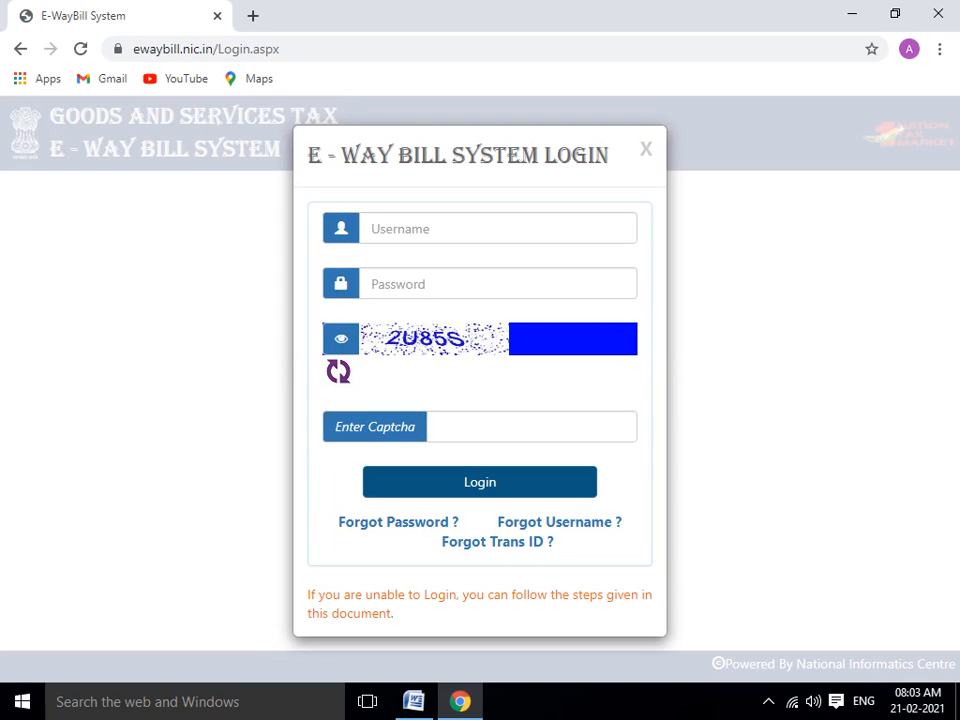
click(646, 149)
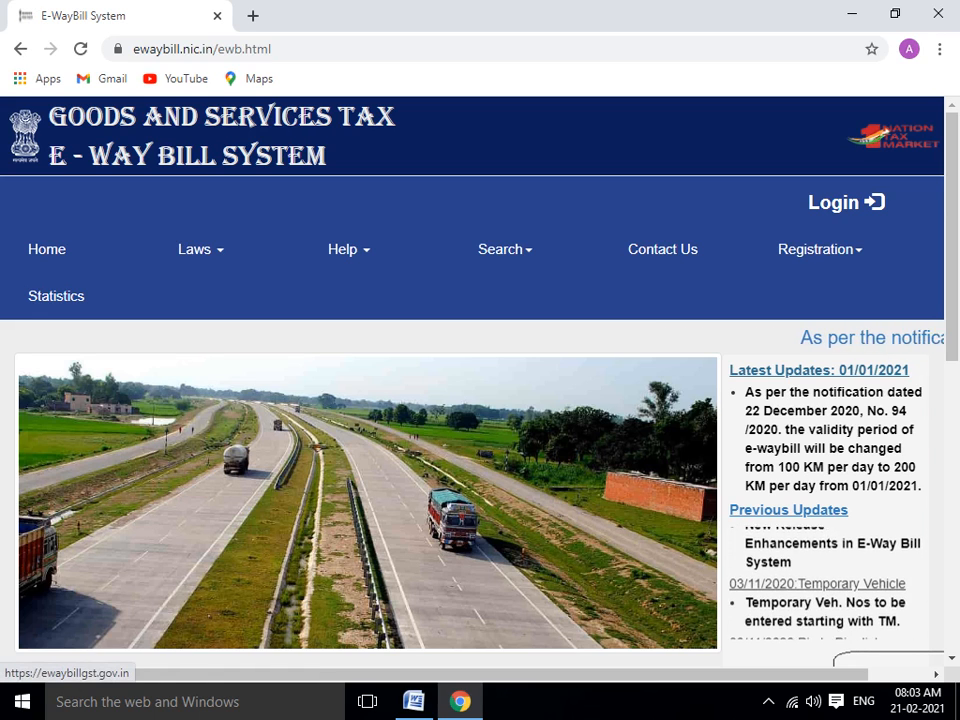
mouse_move(200, 250)
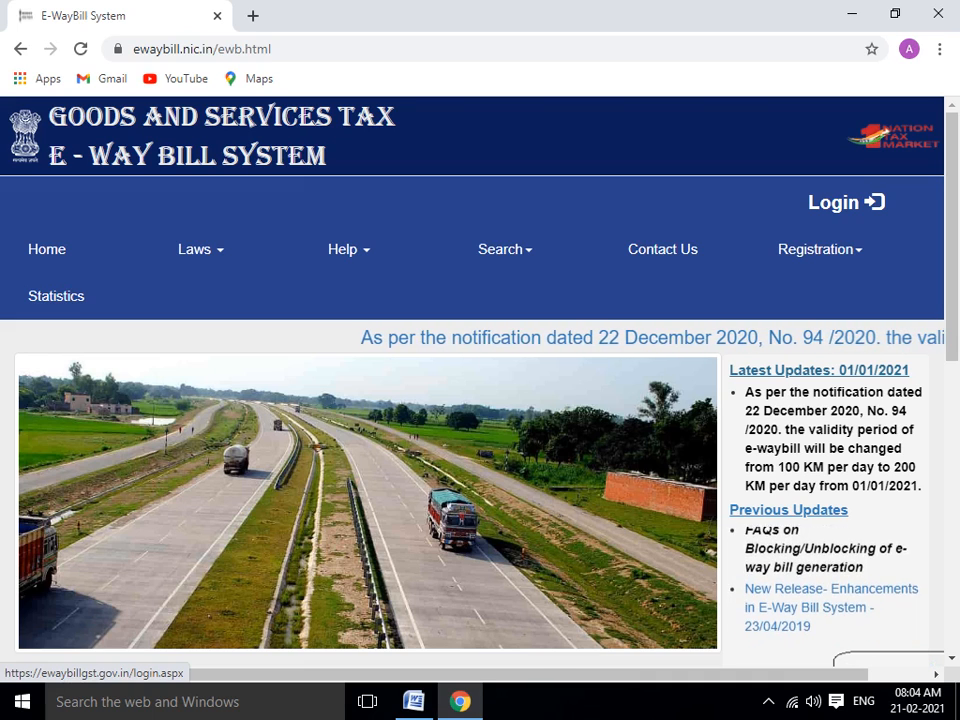
click(845, 202)
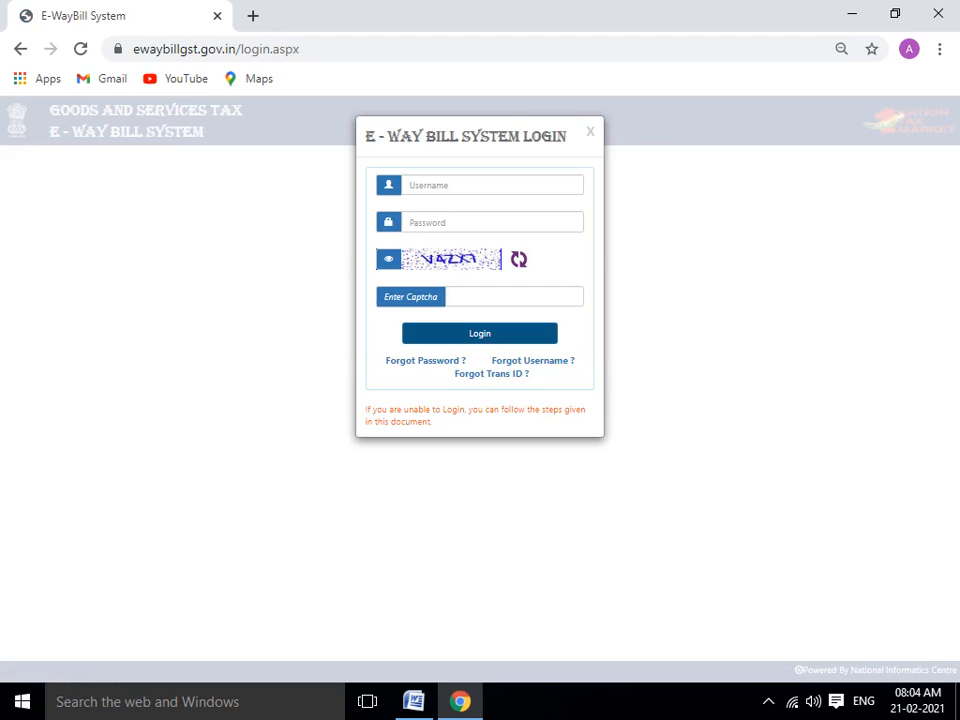
click(490, 186)
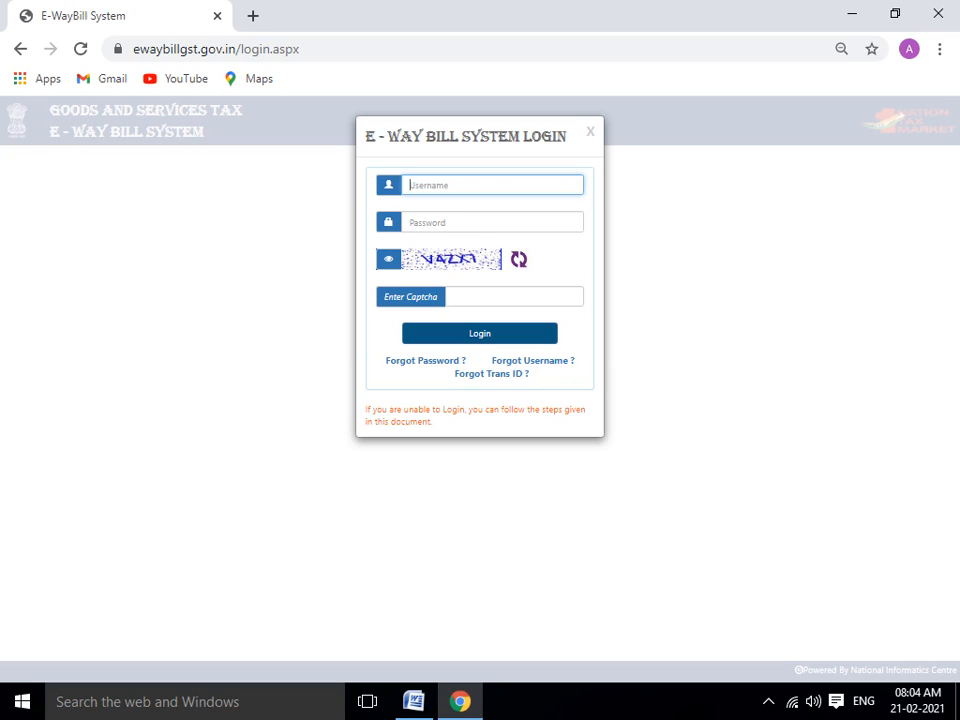
- Log in with the account username, password and captcha, zooming the page in
key(ctrl+plus)
key(ctrl+plus)
key(ctrl+plus)
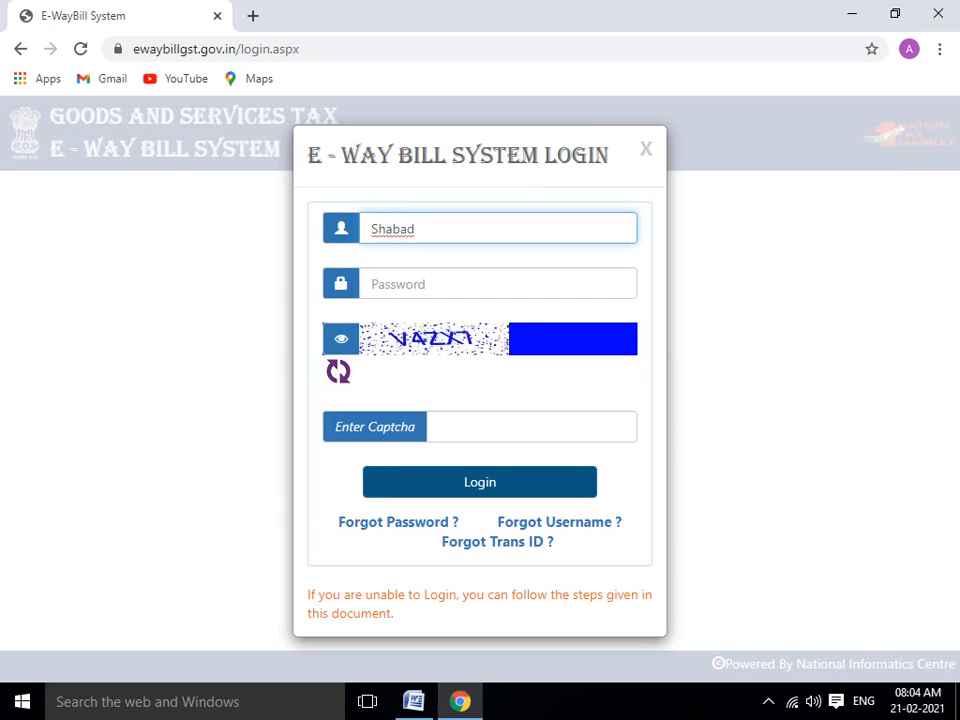
key(Tab)
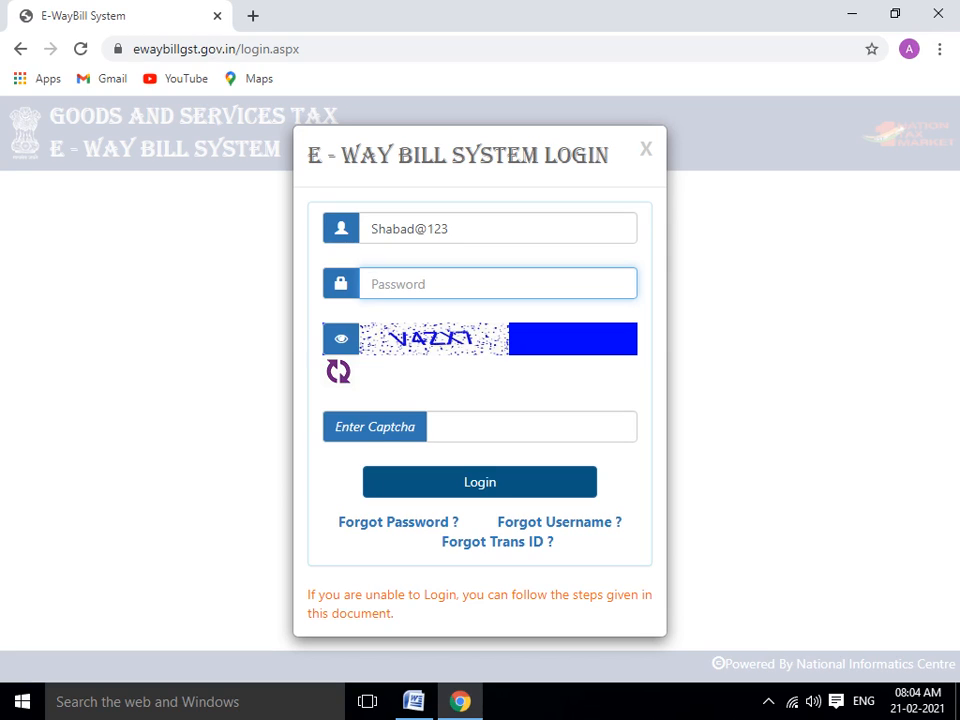
key(Tab)
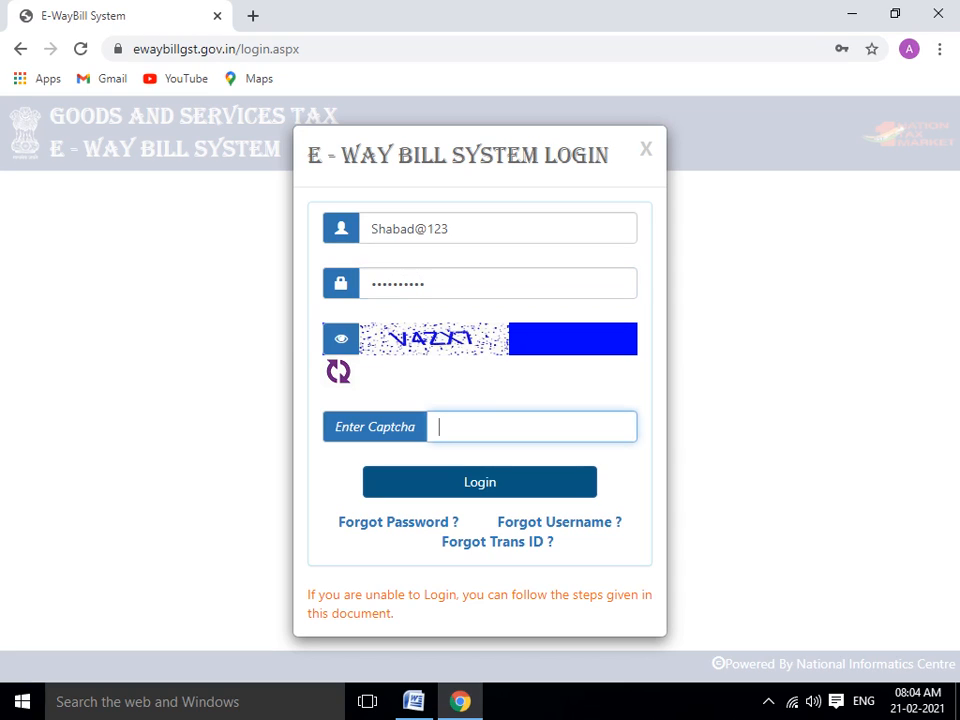
key(Return)
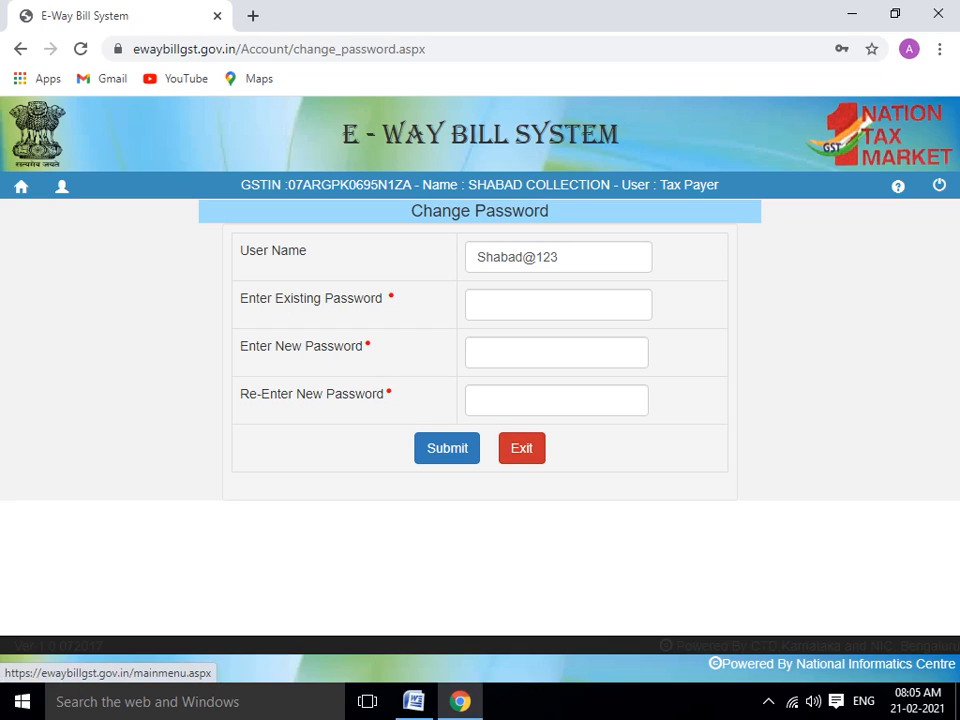
- Skip the Change Password page and expand the e-Waybill menu options
click(521, 448)
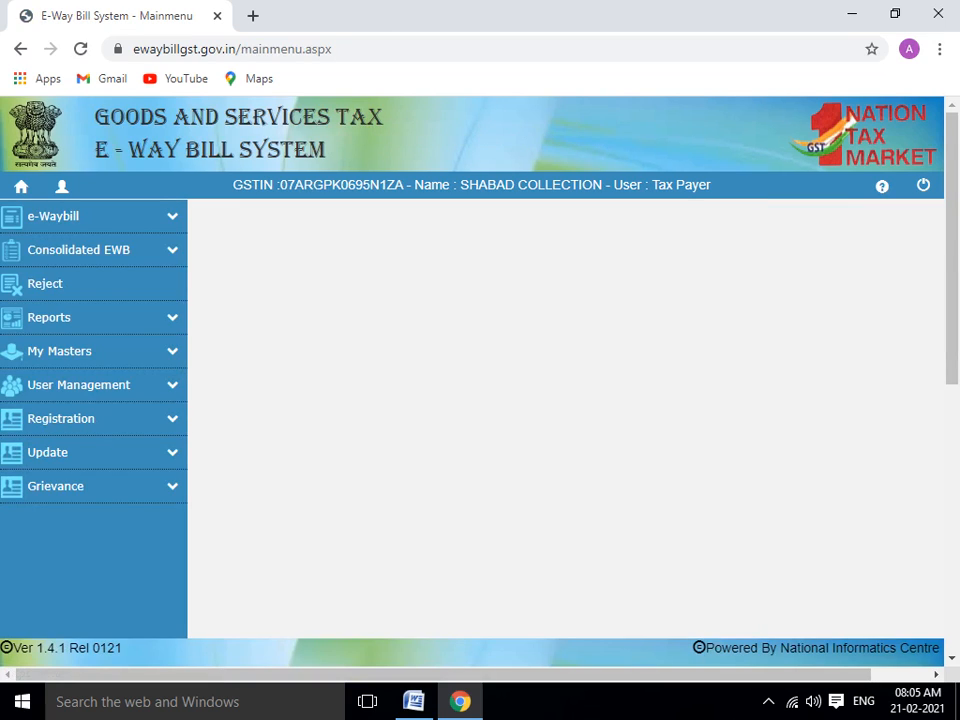
click(60, 216)
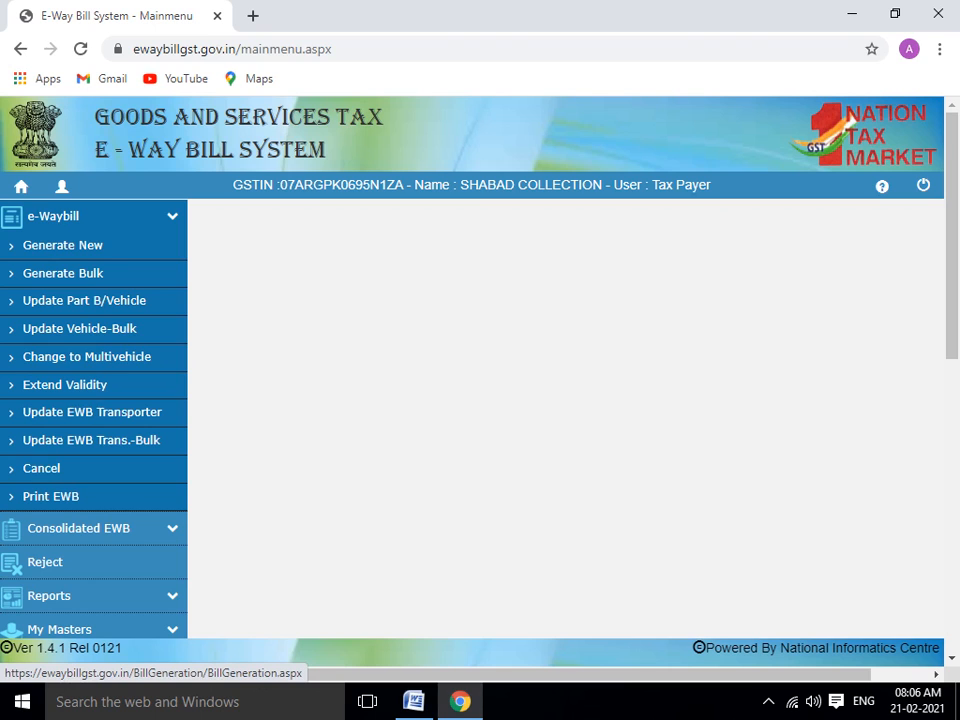
- Choose Generate New under e-Waybill and zoom the page out
click(62, 245)
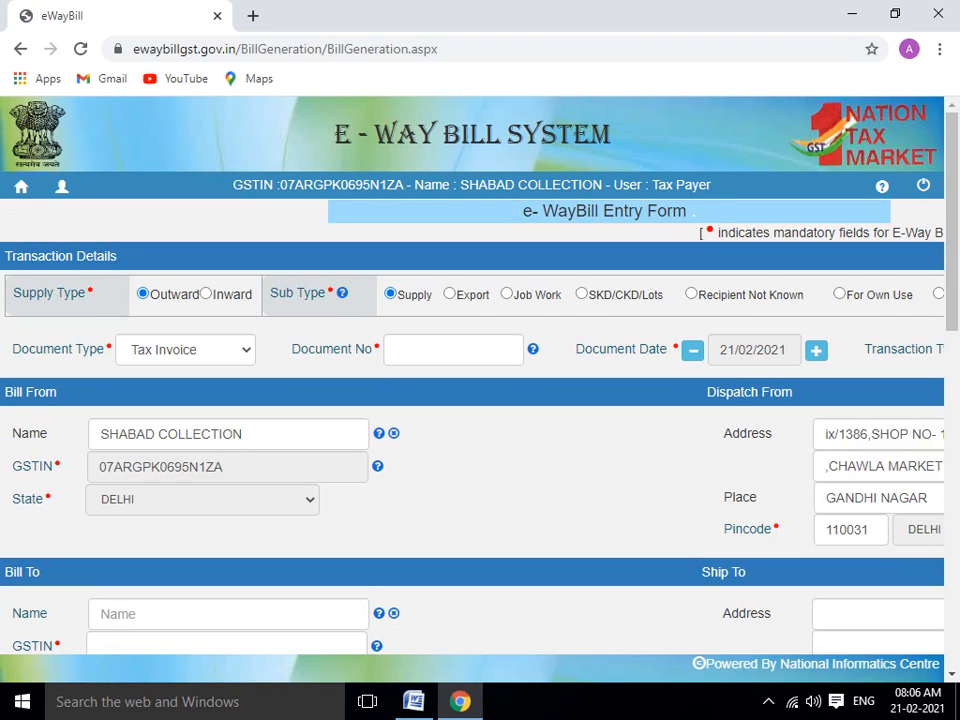
key(ctrl+minus)
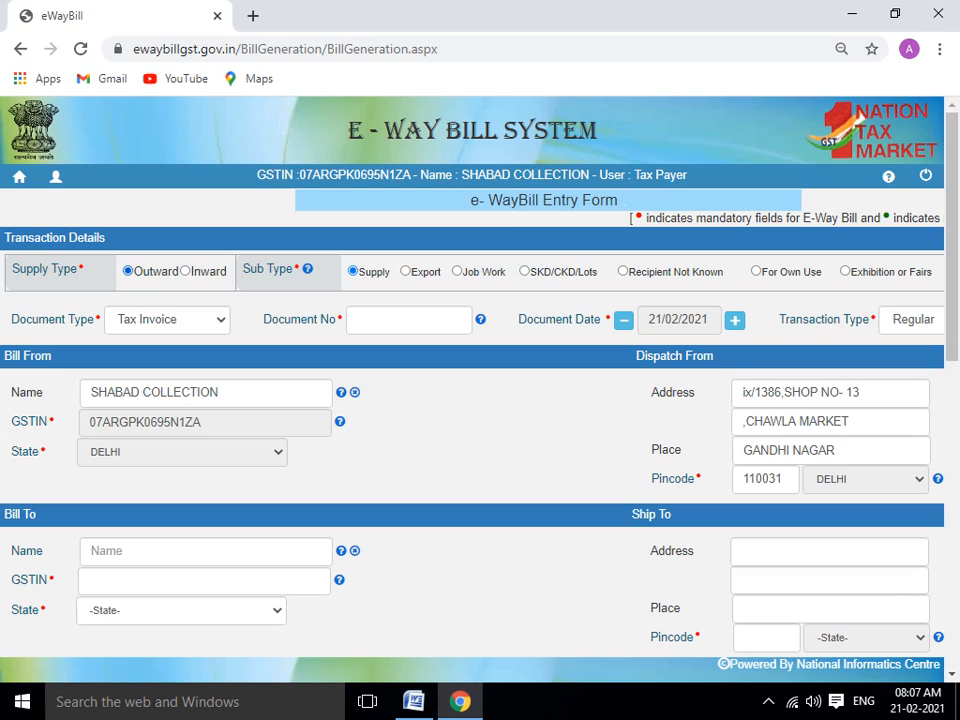
- Set Supply Type to Outward with Sub Type Supply, then show Document Type options
click(185, 271)
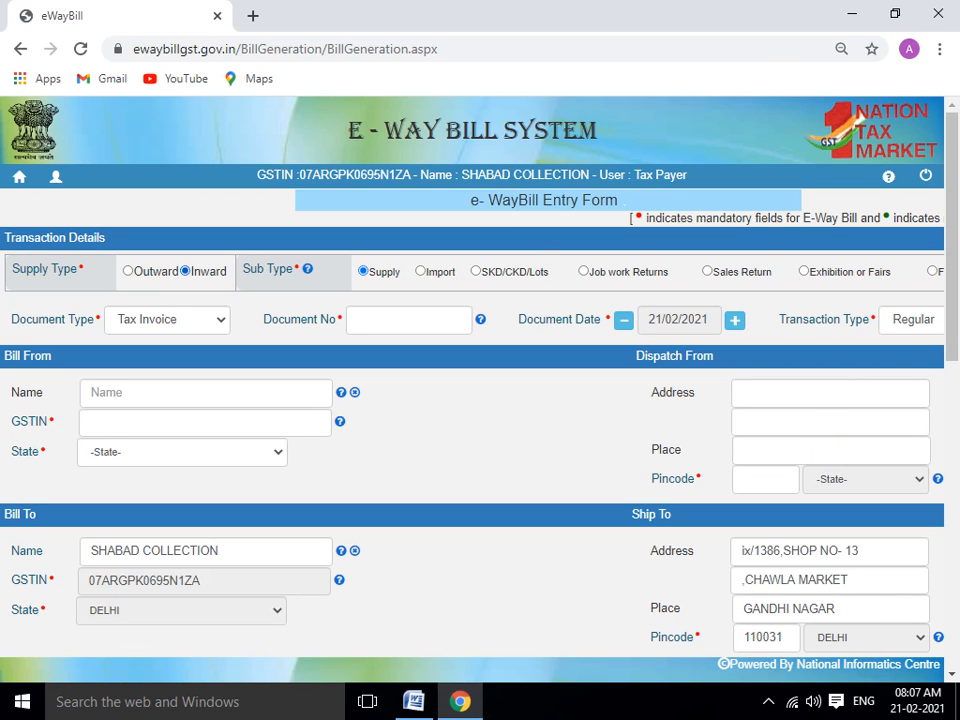
click(128, 271)
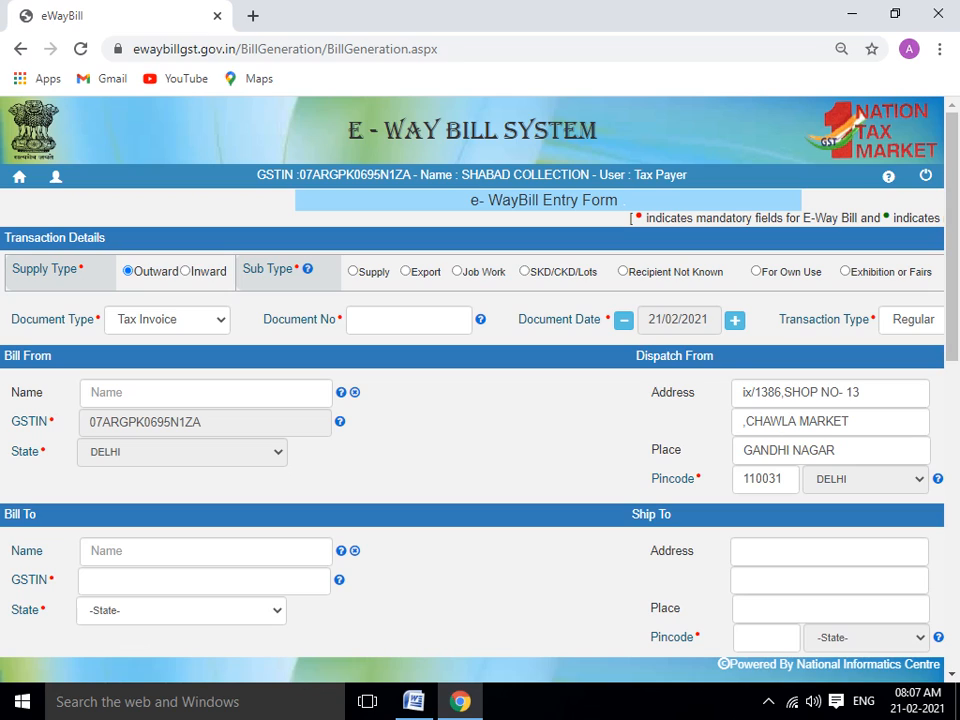
click(353, 271)
click(168, 320)
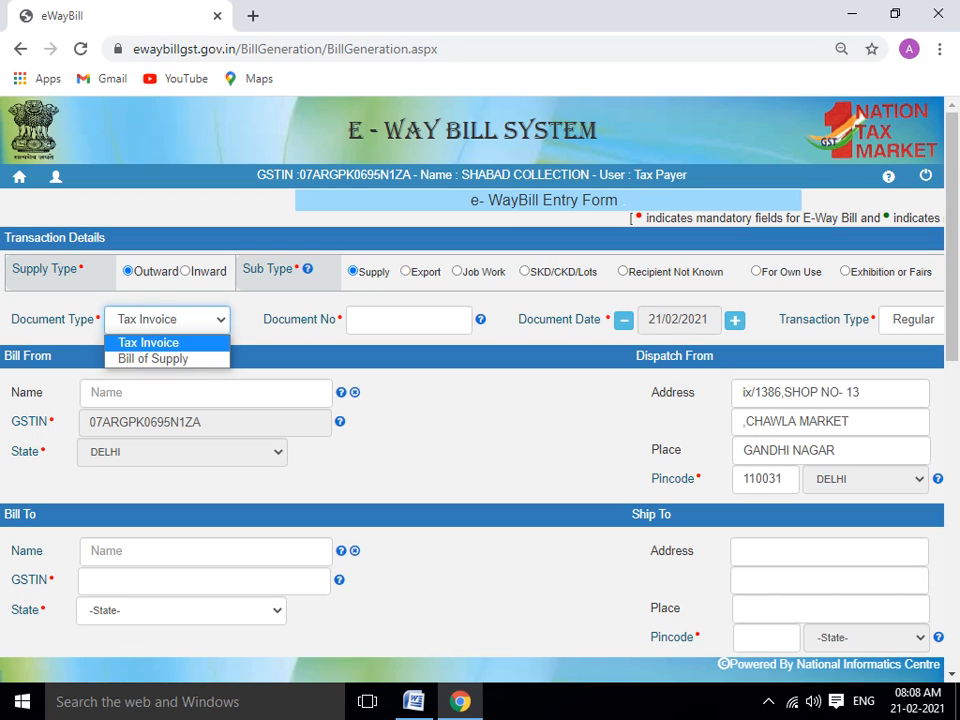
- Keep Tax Invoice as Document Type and place the cursor in Document No
key(Return)
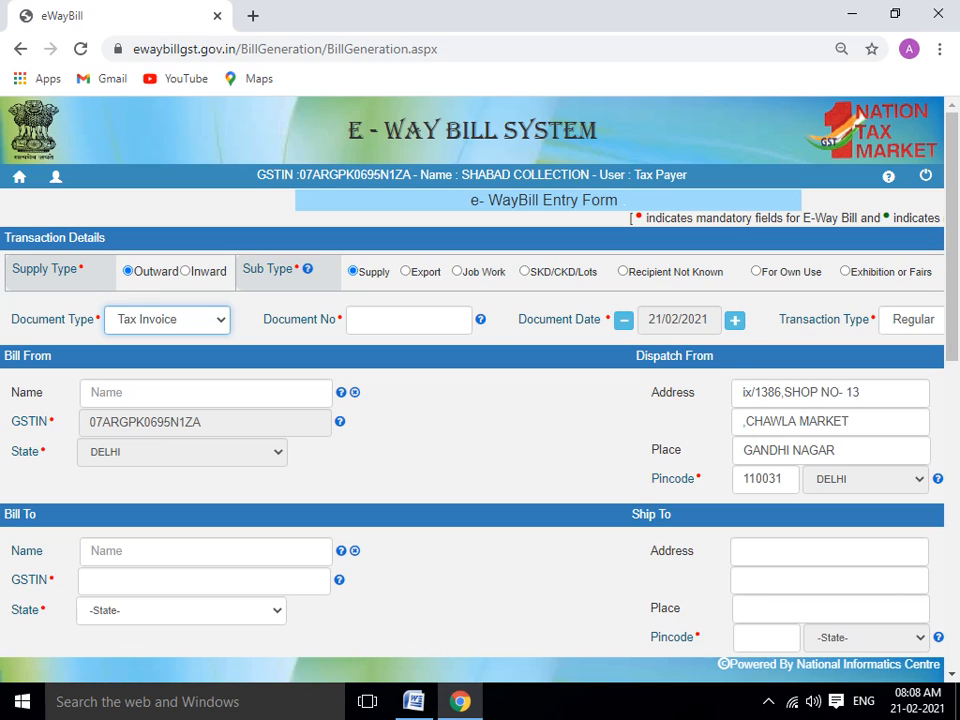
click(408, 320)
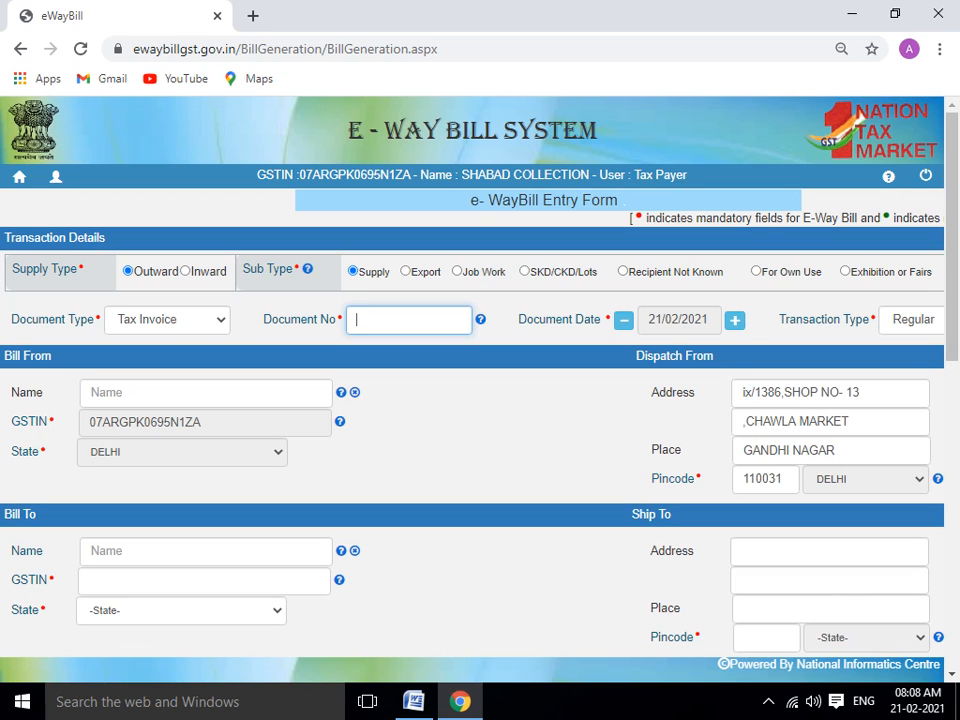
scroll(480, 400, down, 1)
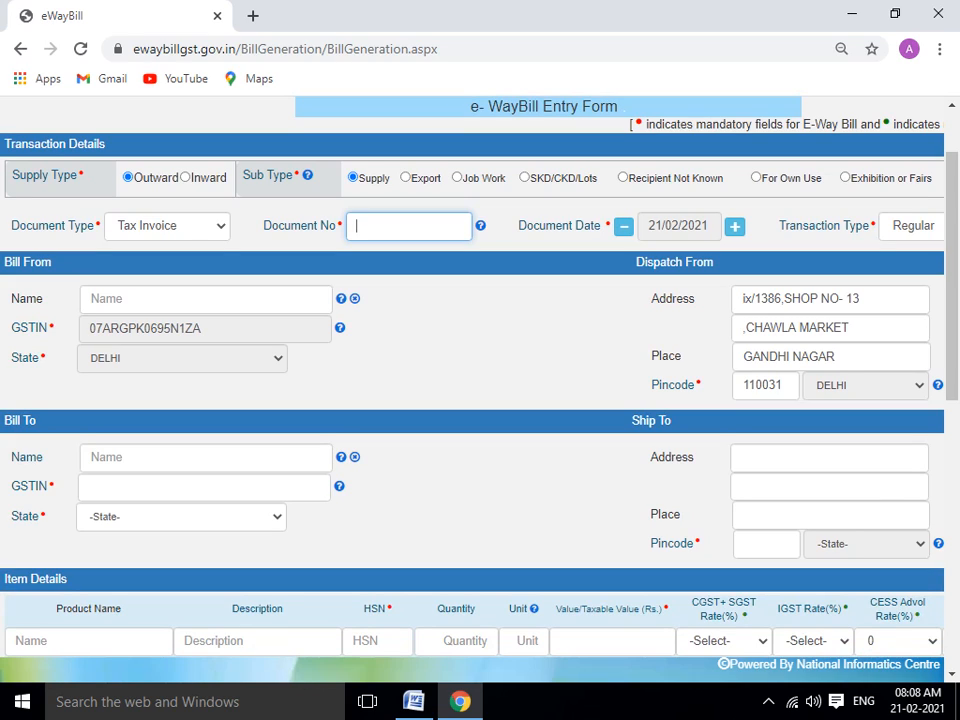
click(623, 225)
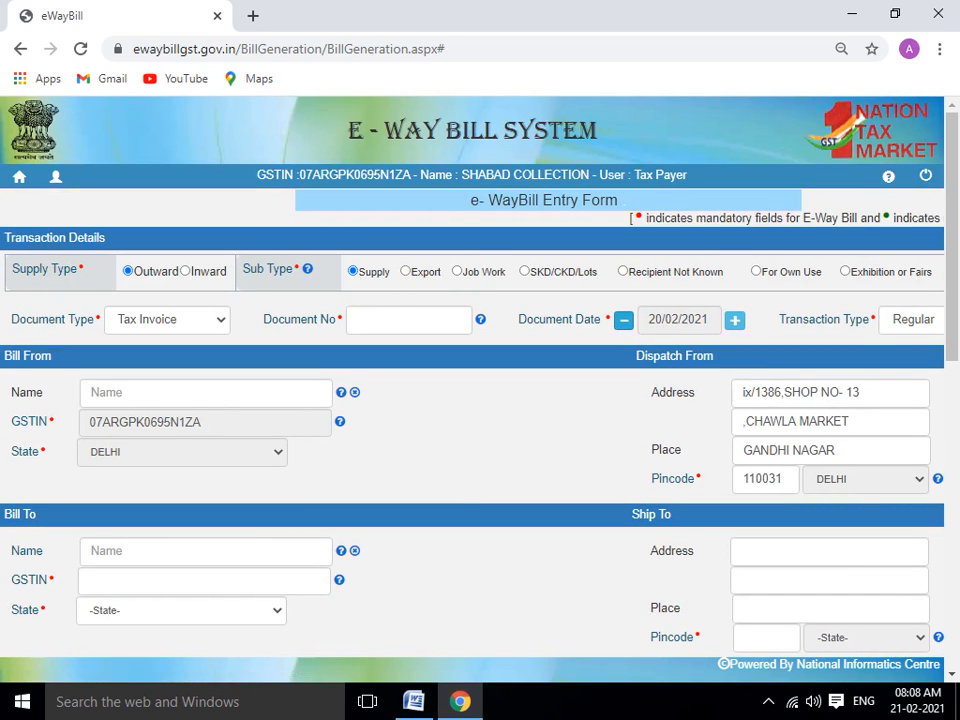
click(623, 319)
click(623, 319)
click(623, 319)
click(623, 319)
click(623, 319)
click(623, 319)
click(623, 319)
click(623, 319)
click(623, 319)
click(623, 319)
click(735, 319)
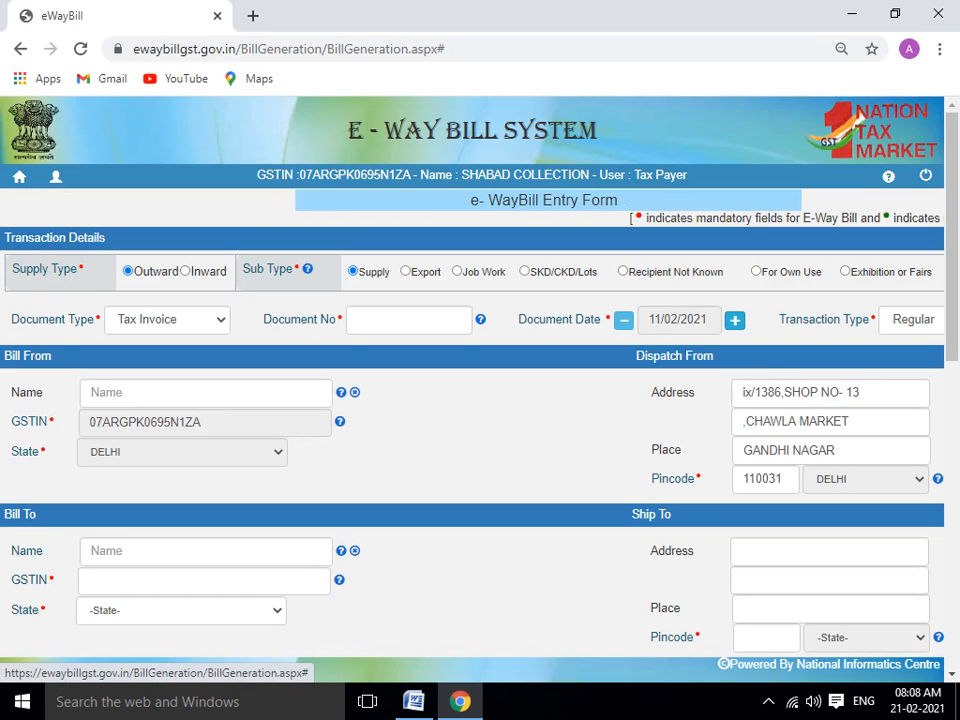
click(735, 319)
click(735, 319)
click(735, 319)
click(735, 319)
click(735, 319)
click(735, 319)
click(735, 319)
click(735, 319)
click(735, 319)
click(735, 319)
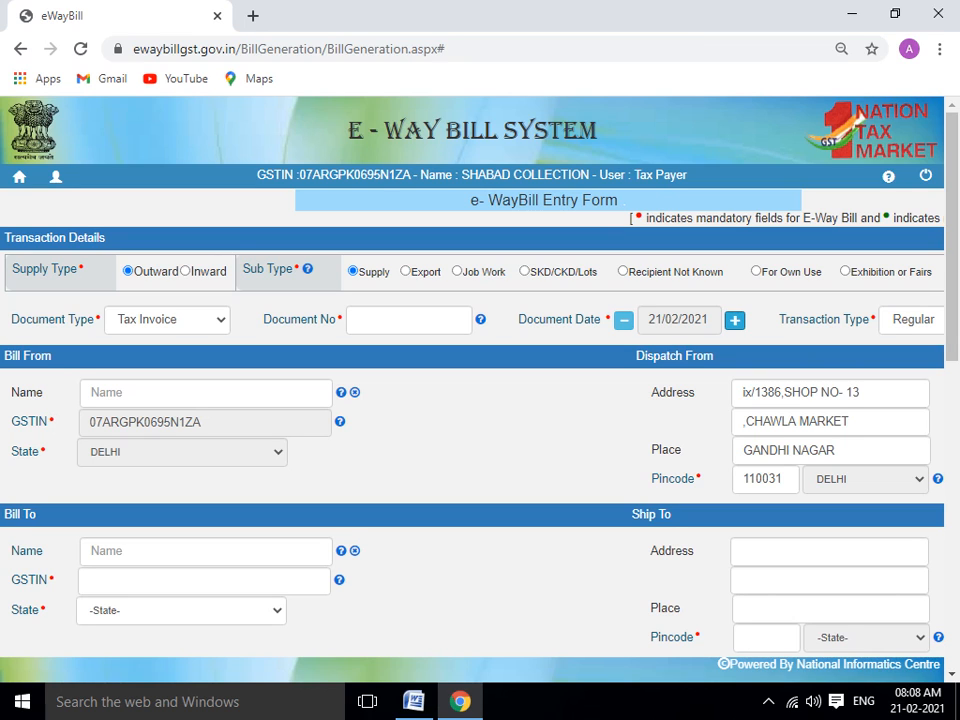
scroll(480, 380, down, 1)
key(ctrl+minus)
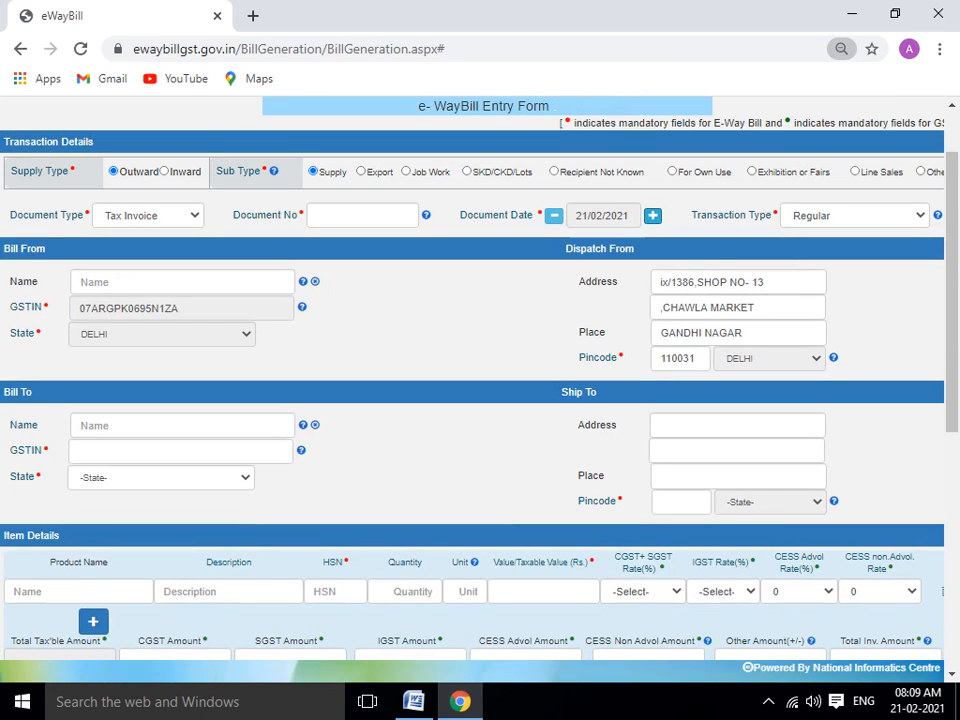
click(855, 216)
key(Down)
key(Down)
key(Down)
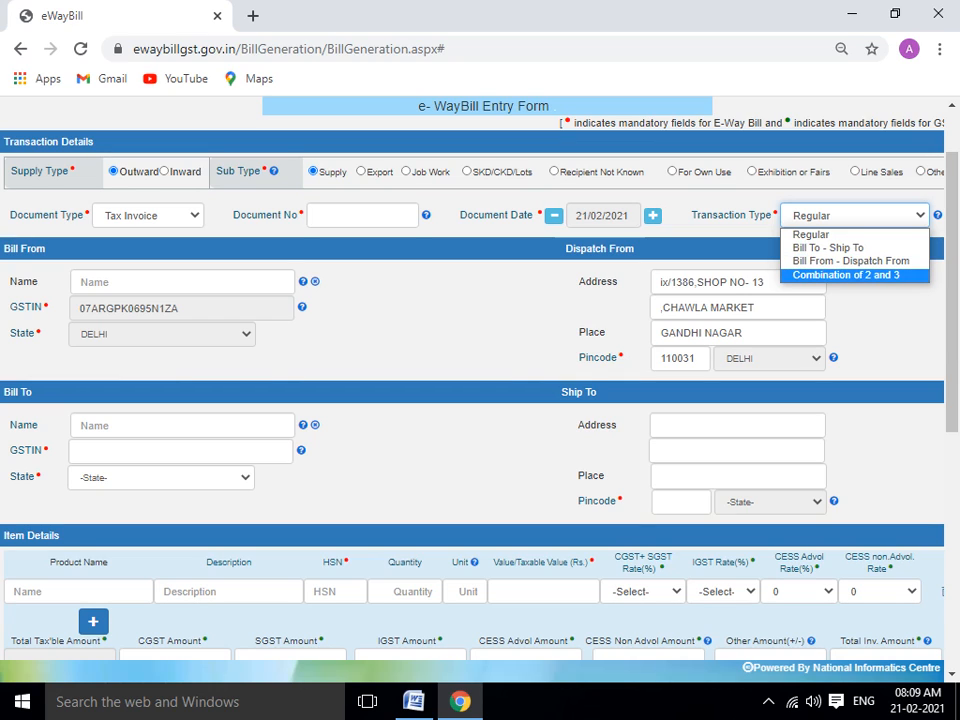
key(Up)
key(Up)
key(Up)
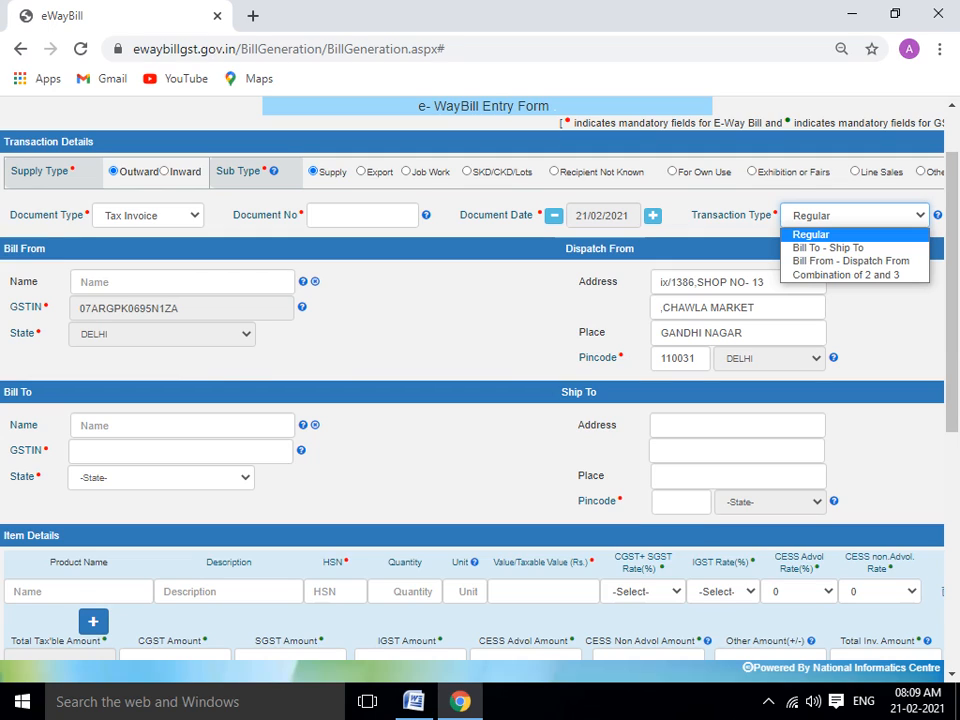
key(Down)
key(Return)
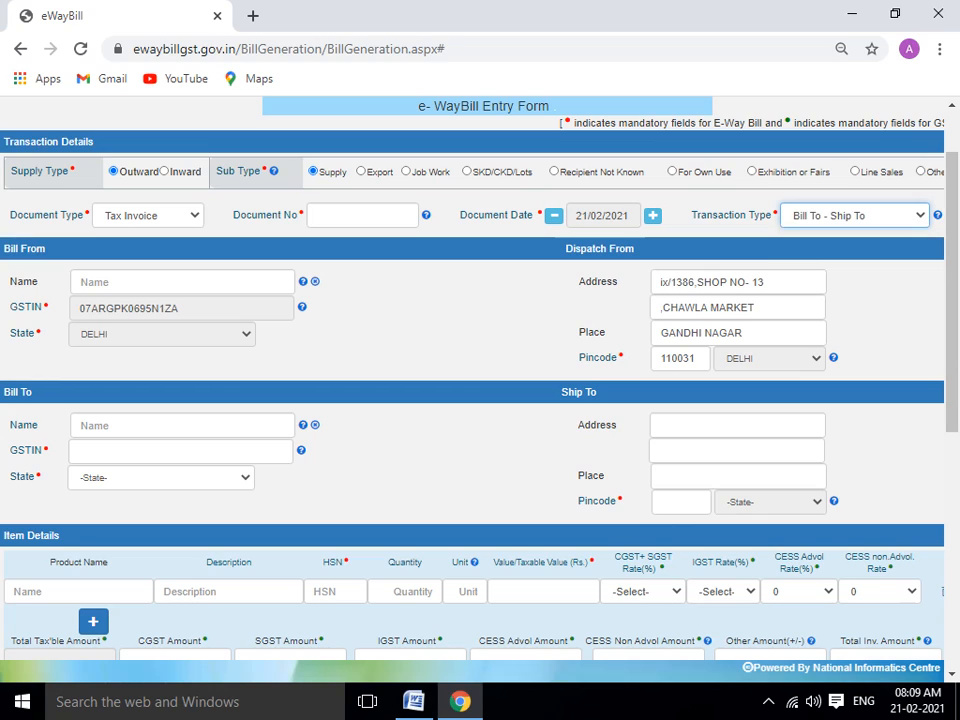
key(alt+Down)
key(Up)
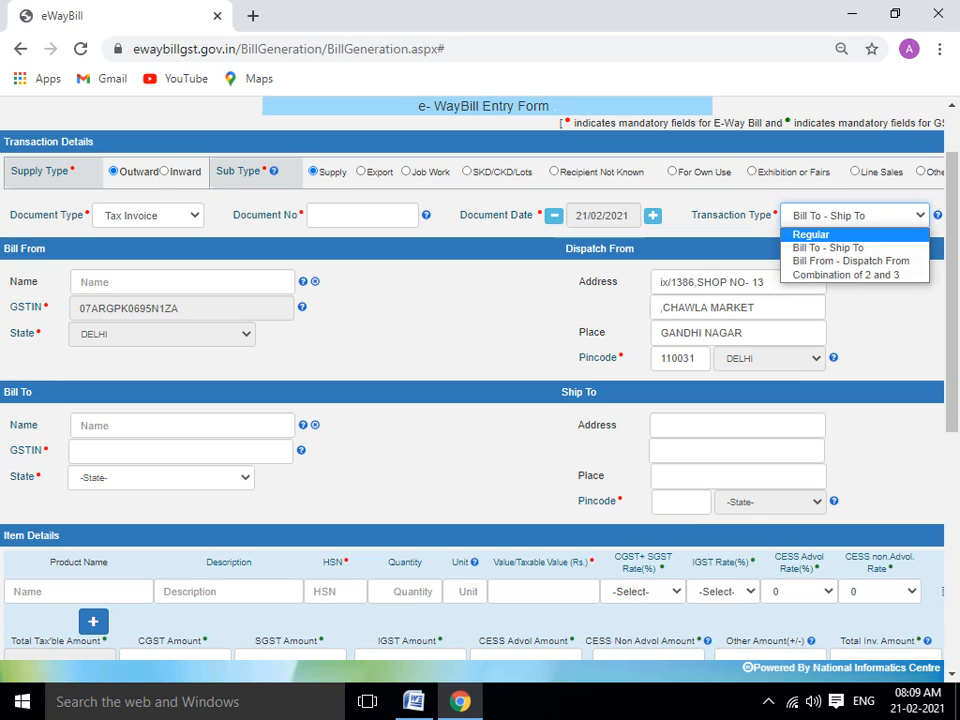
key(Return)
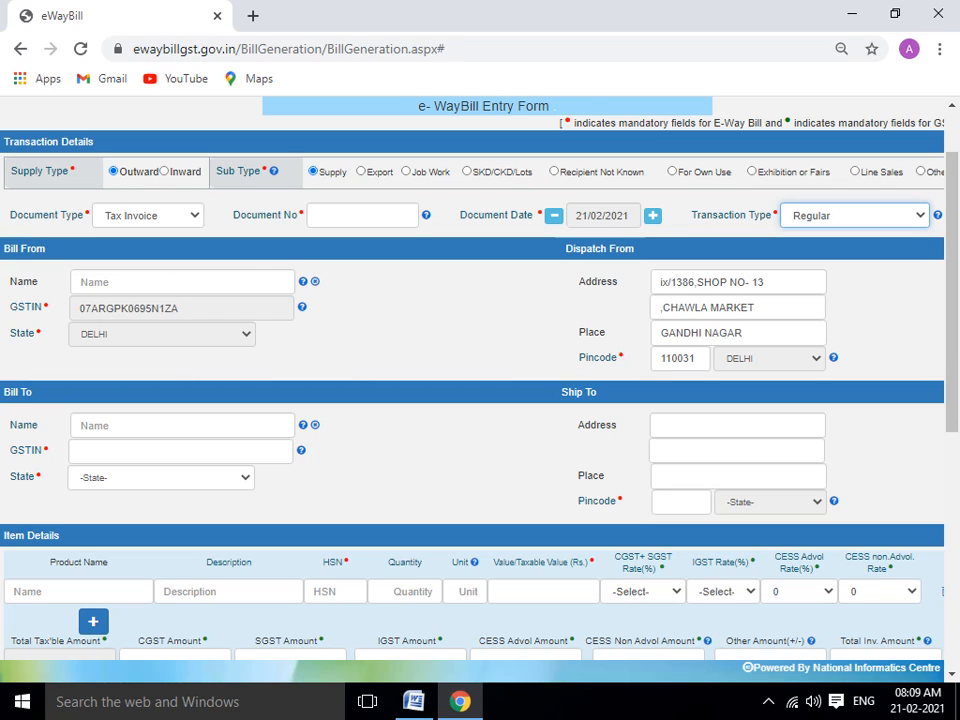
click(182, 282)
- Put the cursor in the Bill To GSTIN box of the E-Way Bill form, then show the Windows desktop
click(182, 308)
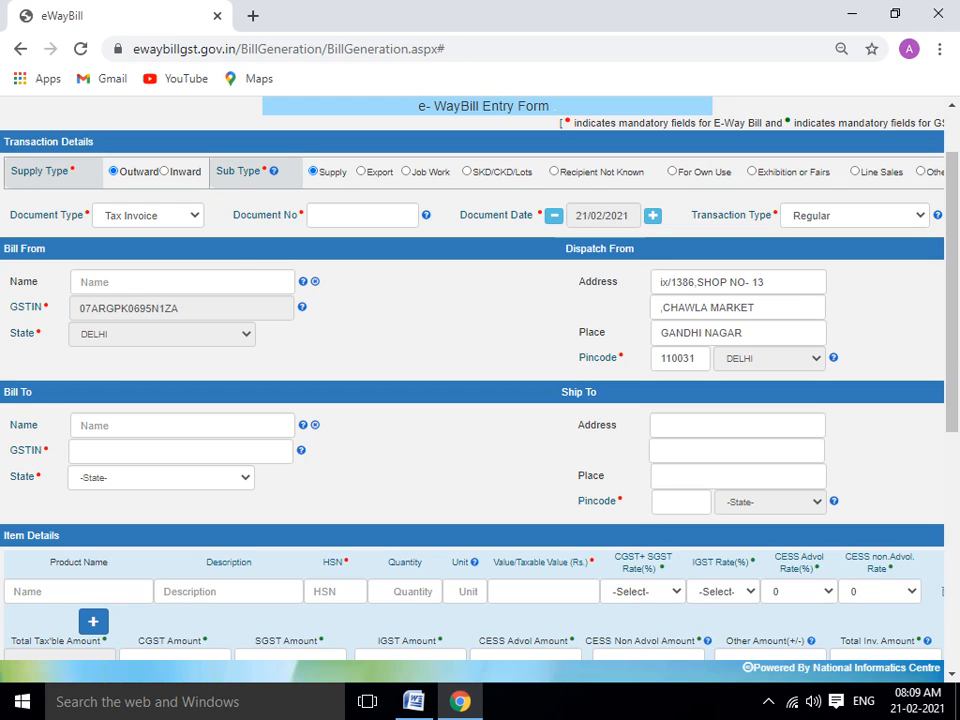
scroll(480, 390, down, 1)
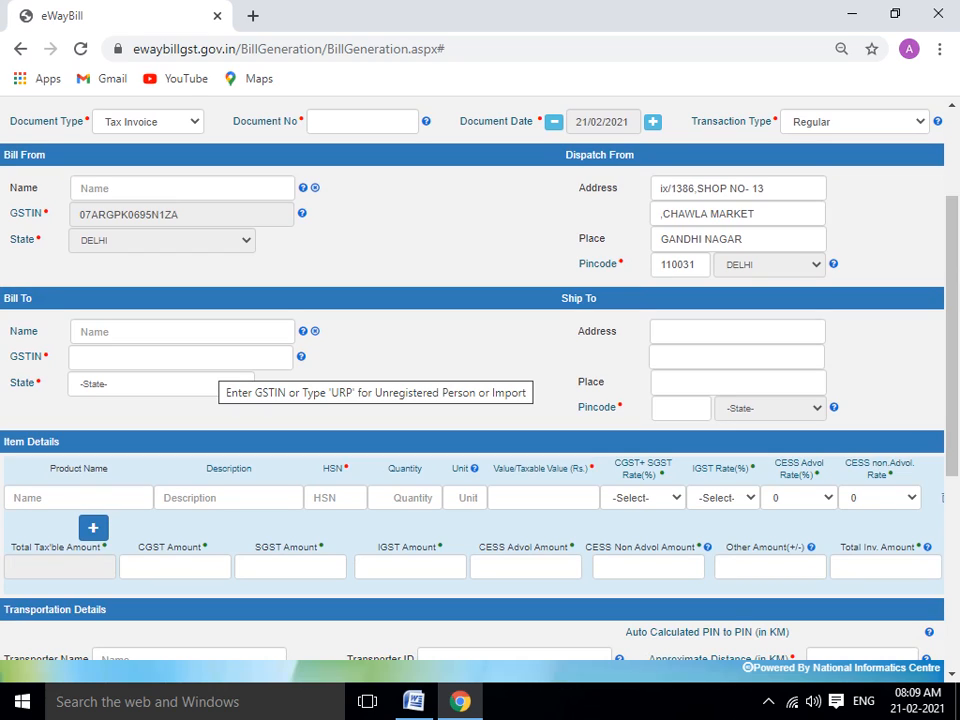
click(217, 358)
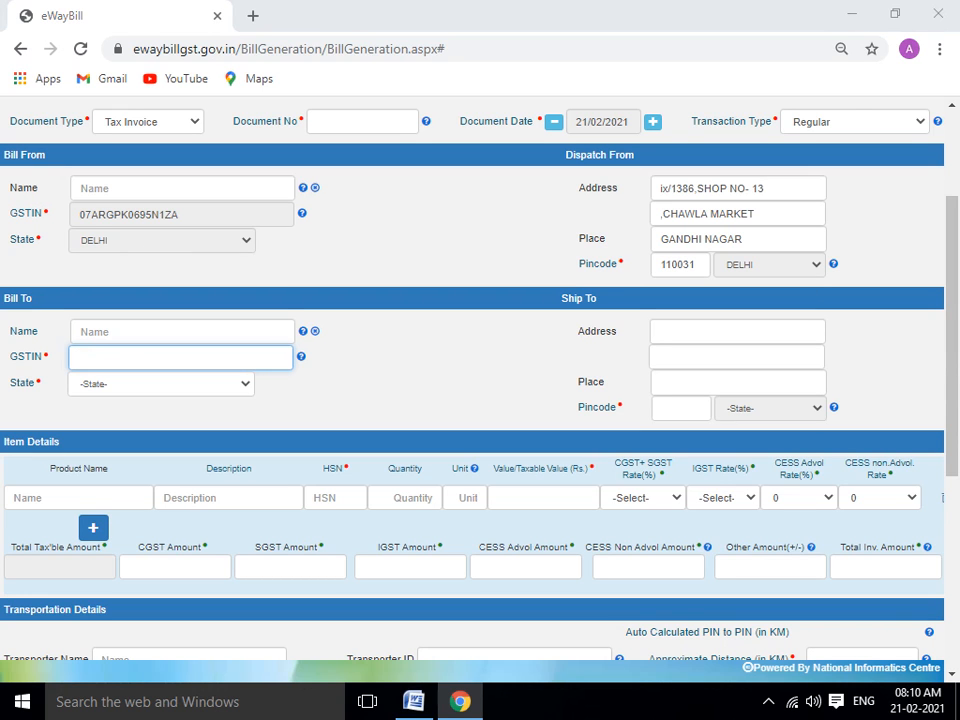
key(alt+Tab)
key(super+d)
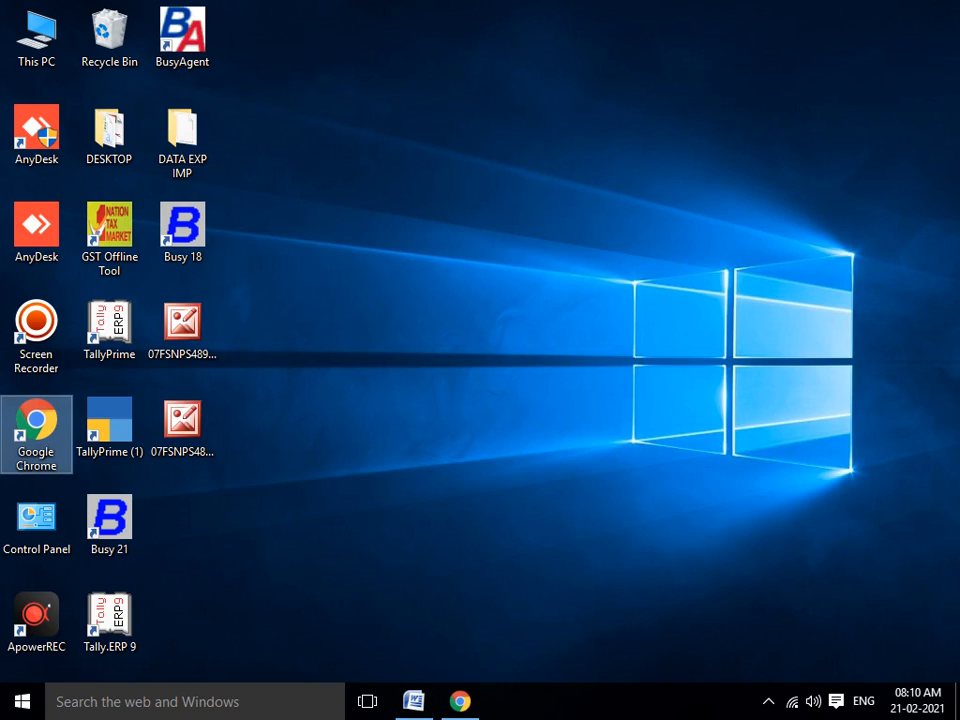
- Launch Busy 18 without opening a company and bring up Set Data Directory, currently E:\TSX
double_click(183, 232)
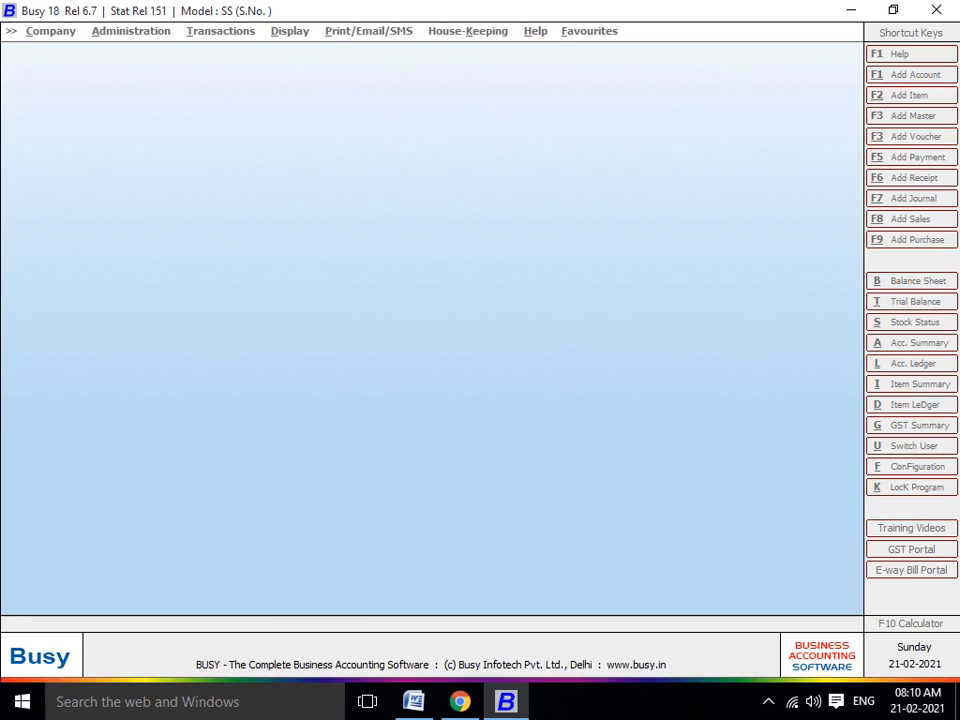
key(Return)
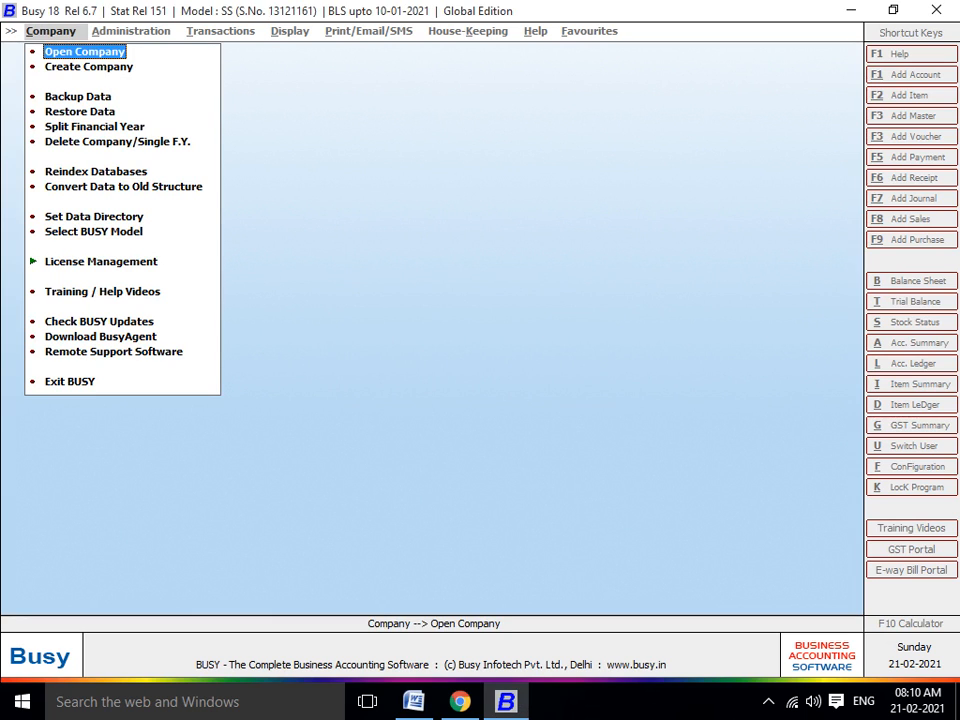
key(Return)
key(Escape)
click(94, 217)
- Browse the folder tree to E:\FAIZ MOST IMPOTANT NOTES\5102020 as the data folder
key(Tab)
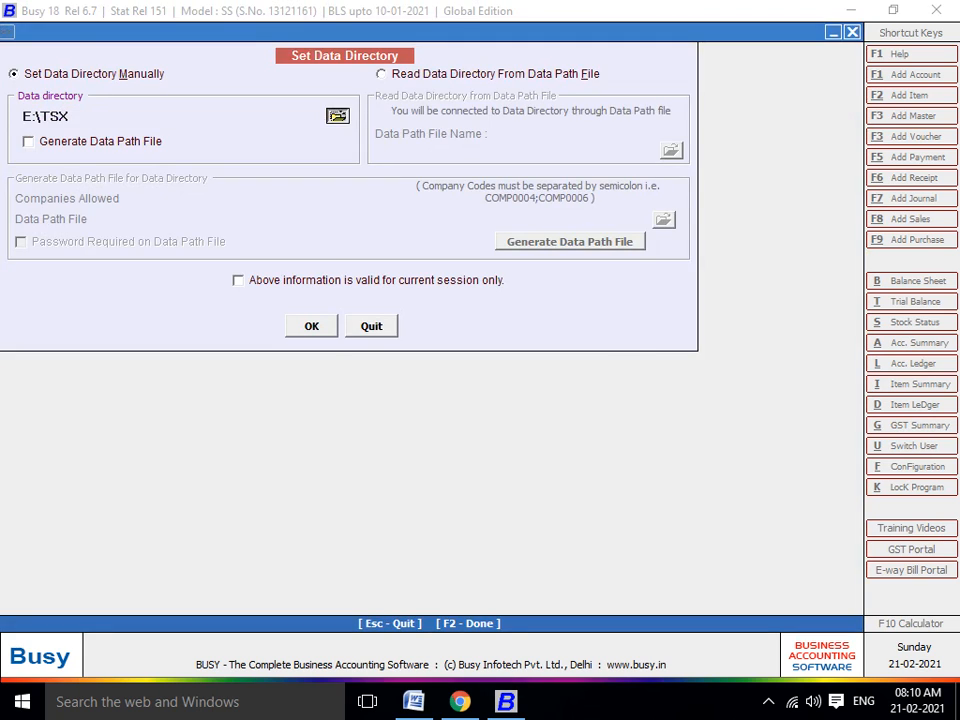
key(Return)
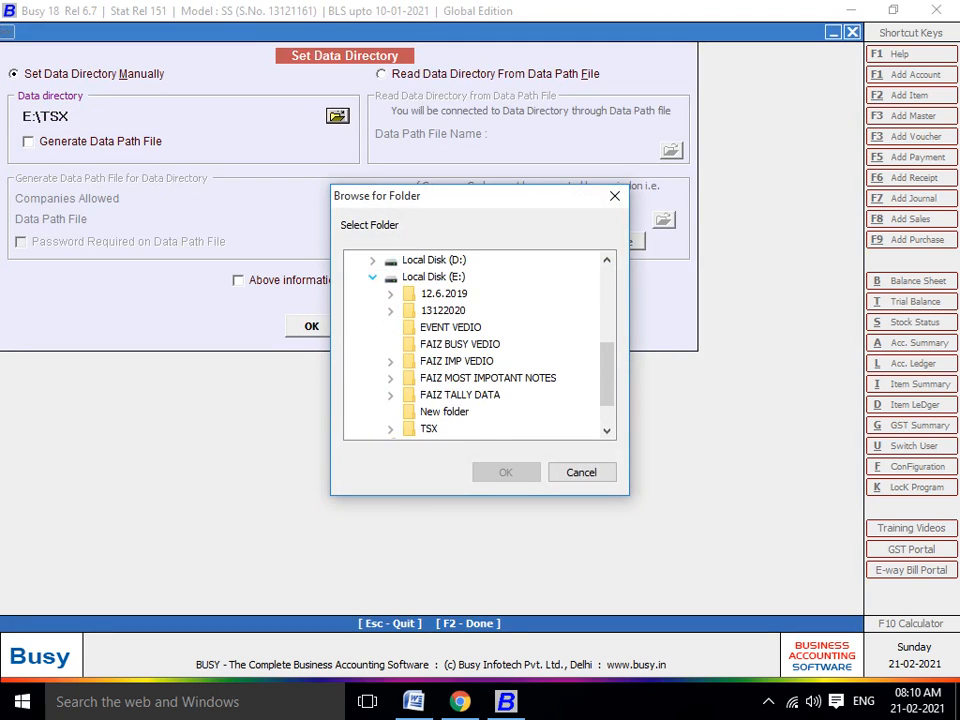
click(390, 294)
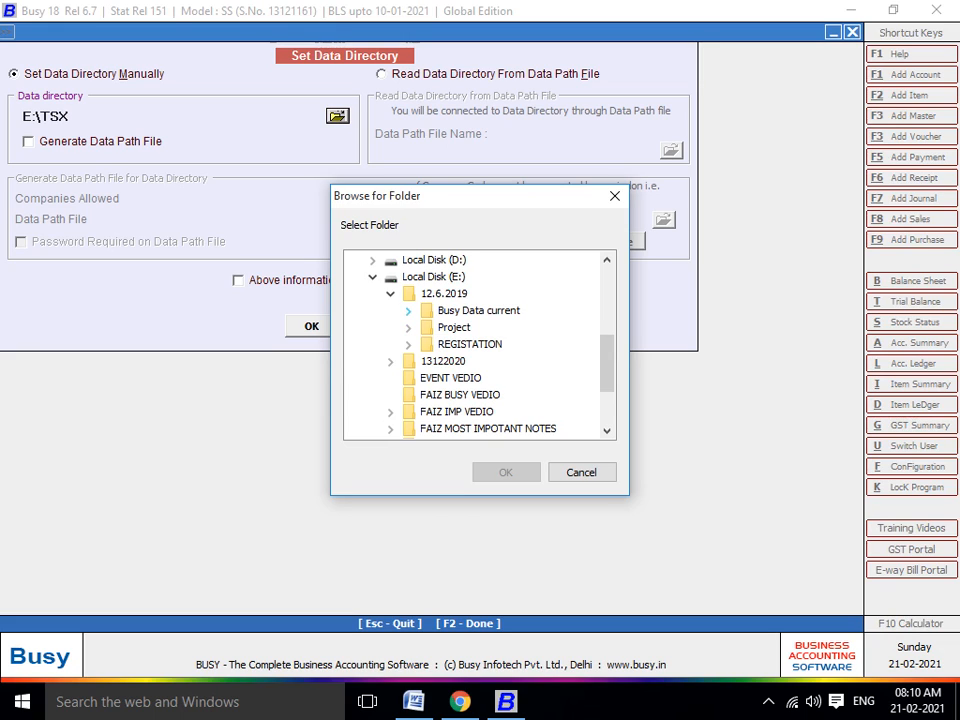
click(408, 310)
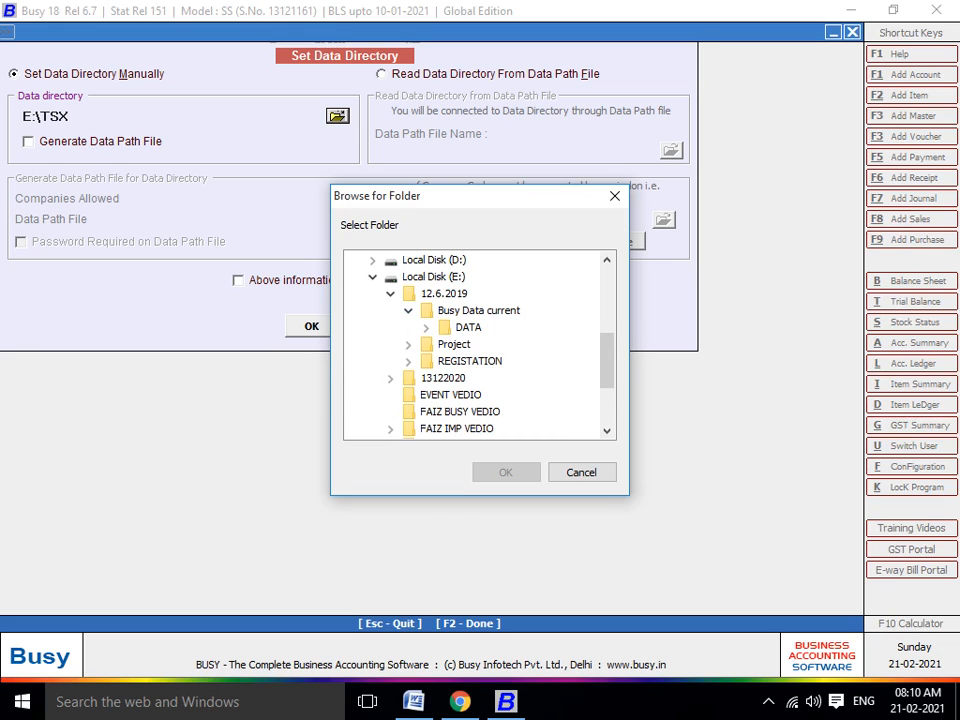
scroll(478, 345, down, 3)
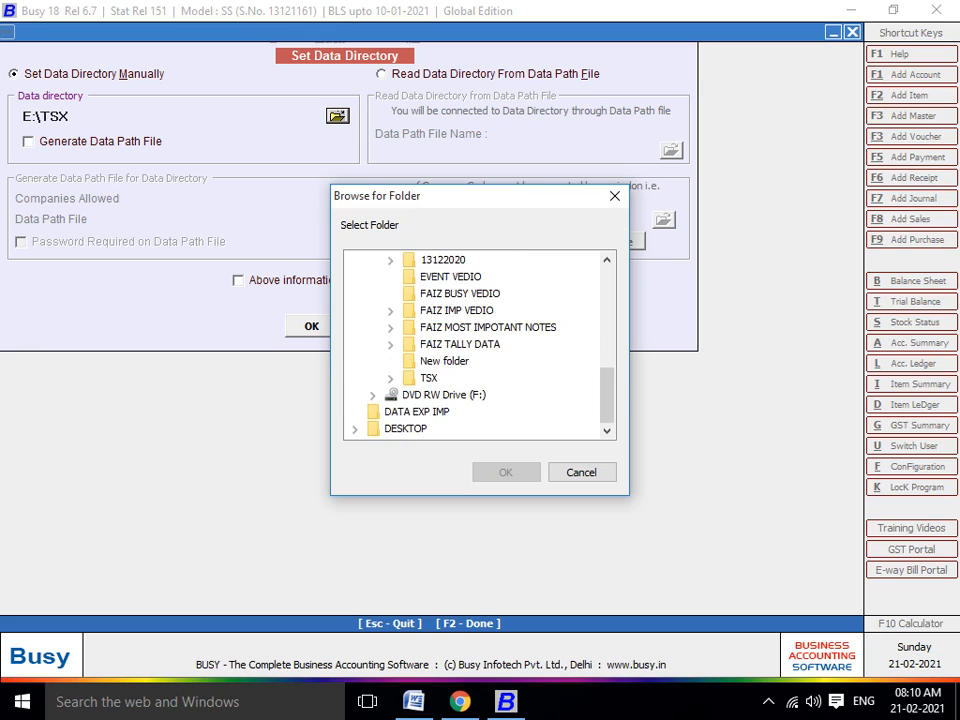
click(390, 327)
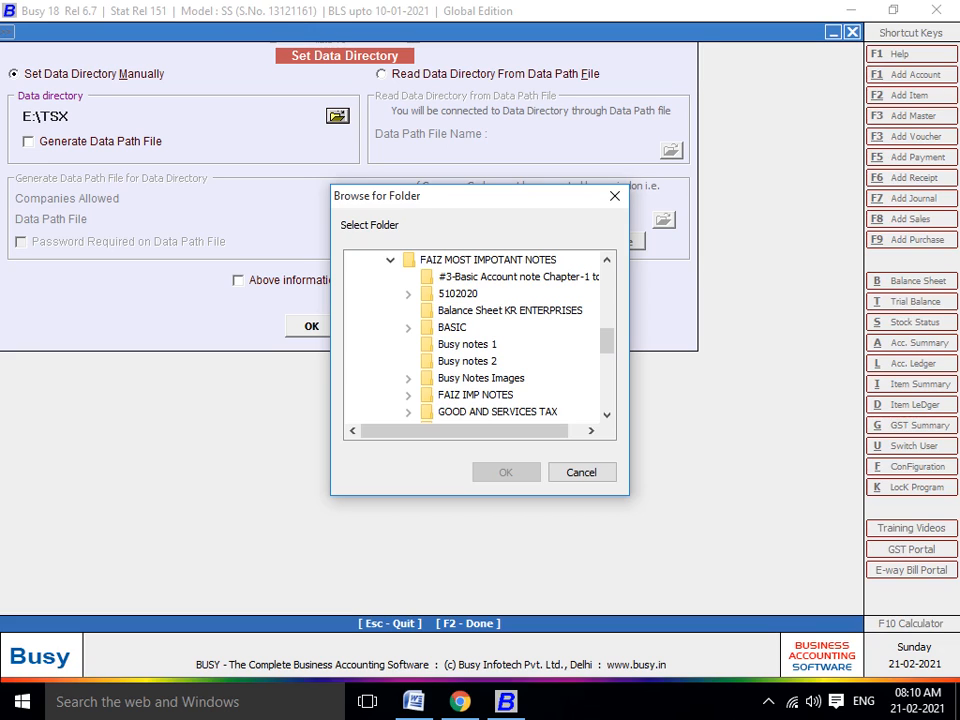
click(408, 294)
click(458, 294)
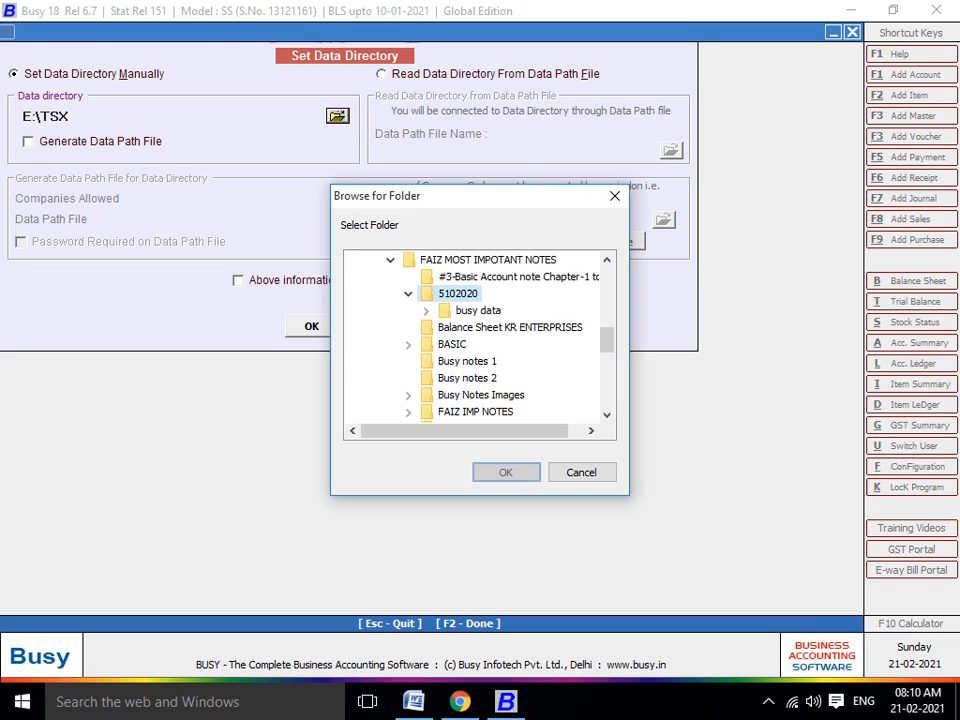
- Confirm 5102020 as the data directory, try opening a company, and dismiss 'No company found'
click(506, 472)
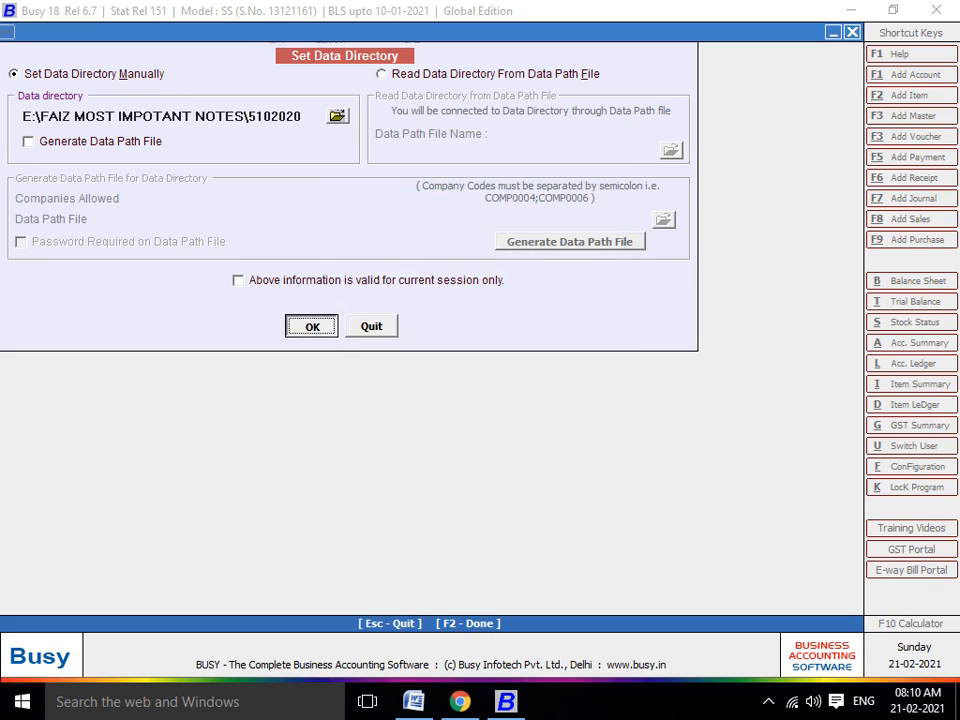
click(311, 326)
click(84, 52)
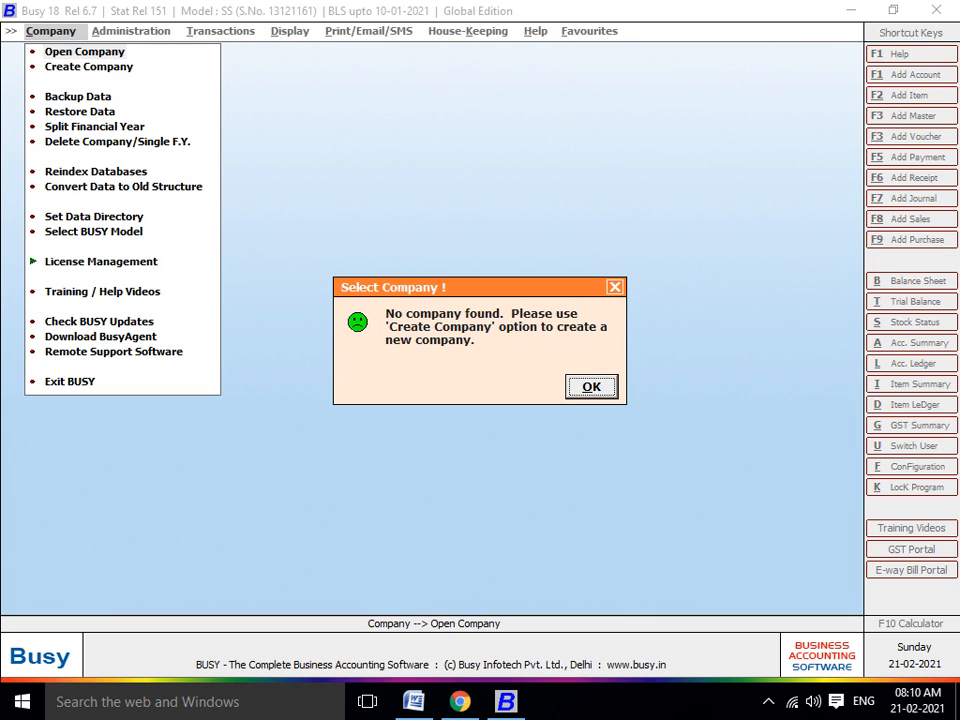
key(Return)
- Repoint the data directory to E:\FAIZ MOST IMPOTANT NOTES\5102020\busy data
key(Down)
key(Down)
key(Down)
key(Down)
key(Down)
key(Down)
key(Down)
key(Down)
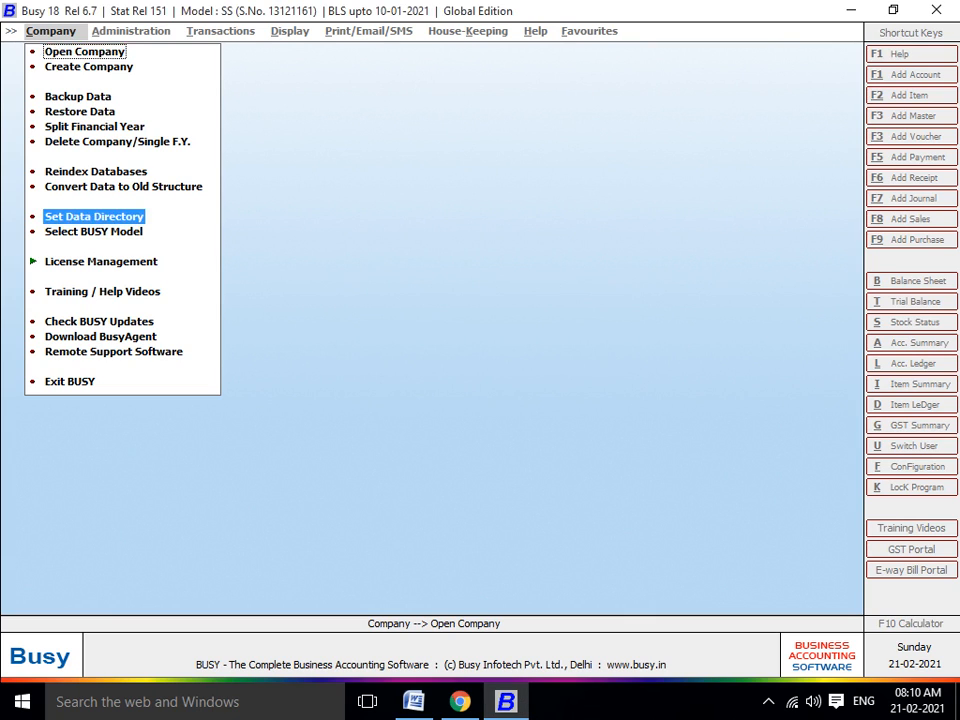
key(Return)
key(Return)
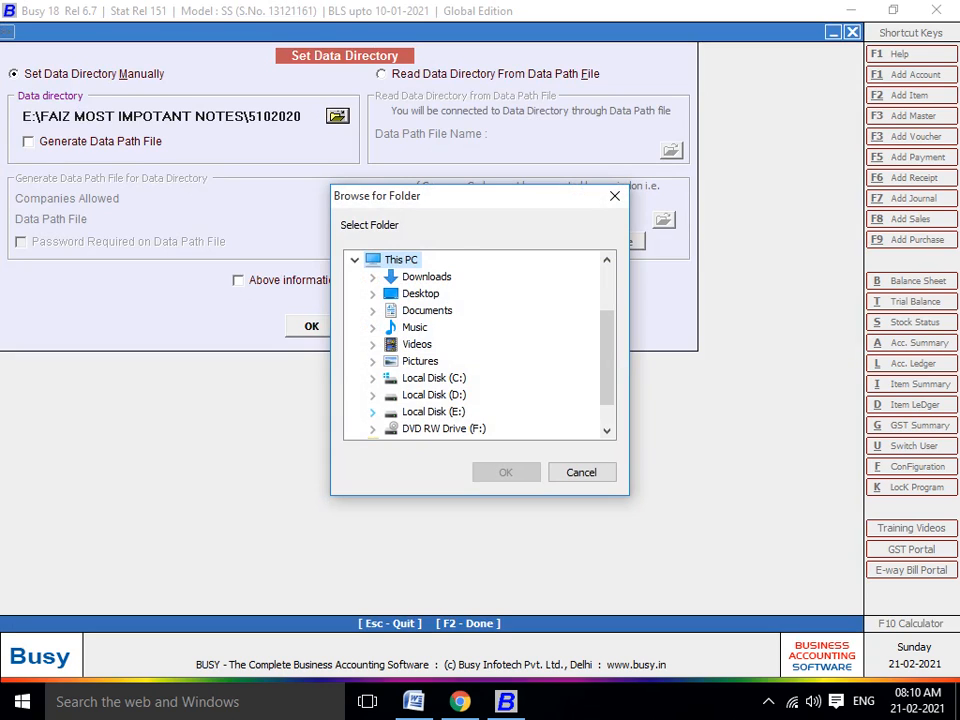
click(372, 411)
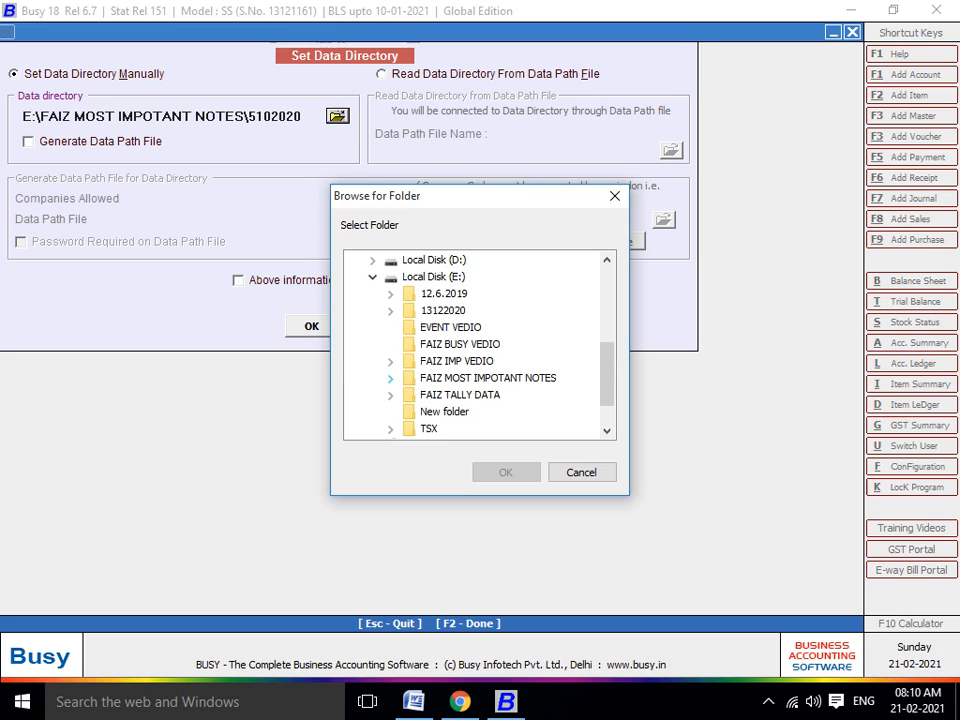
click(390, 378)
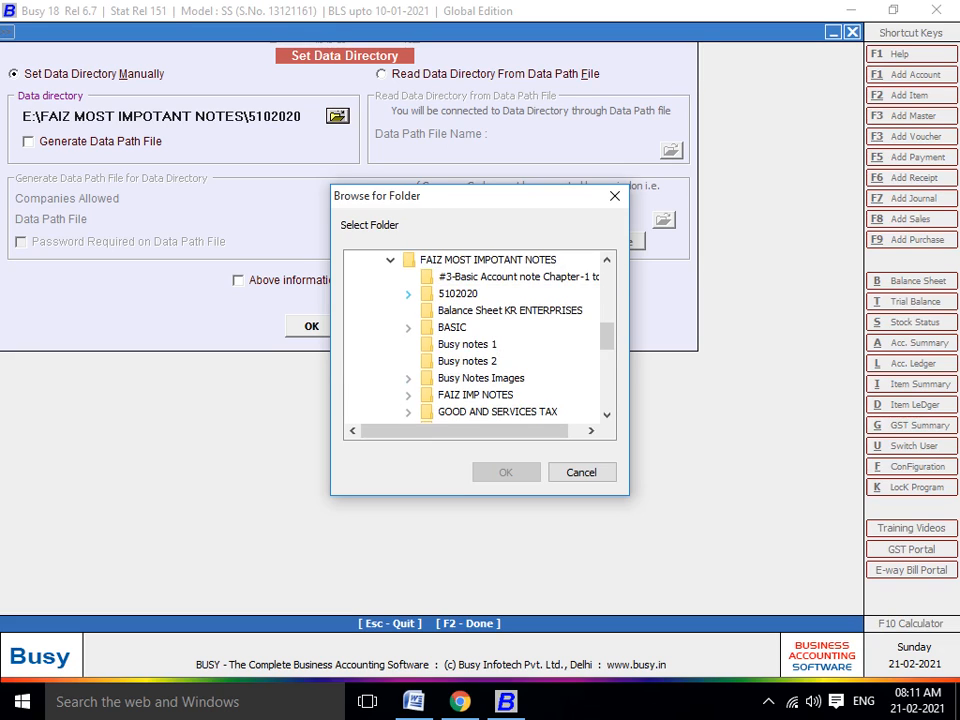
click(408, 294)
click(425, 310)
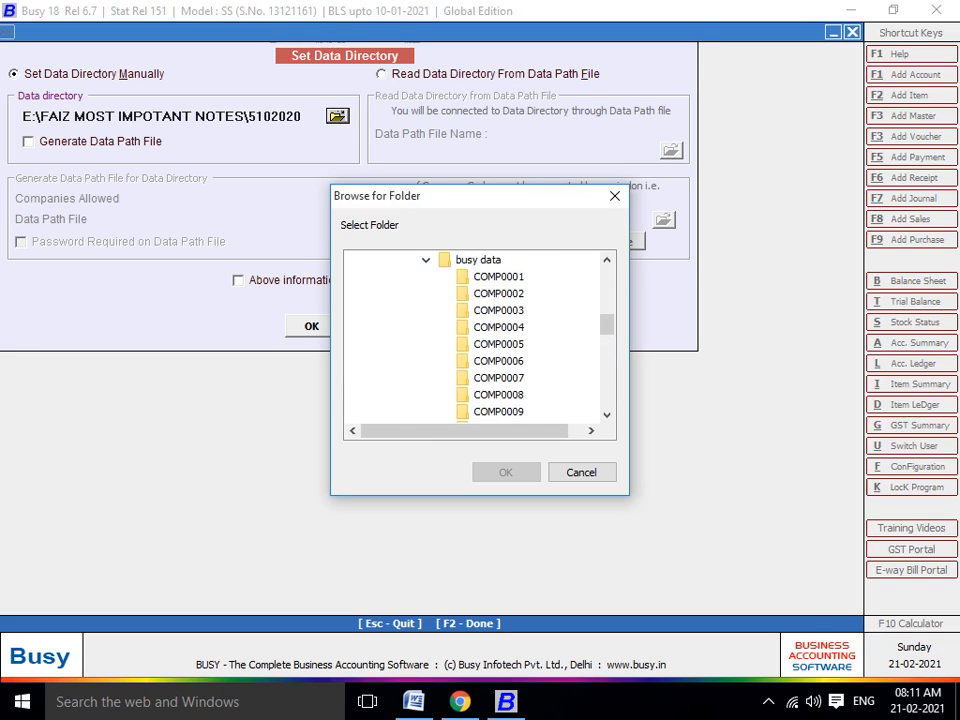
click(478, 260)
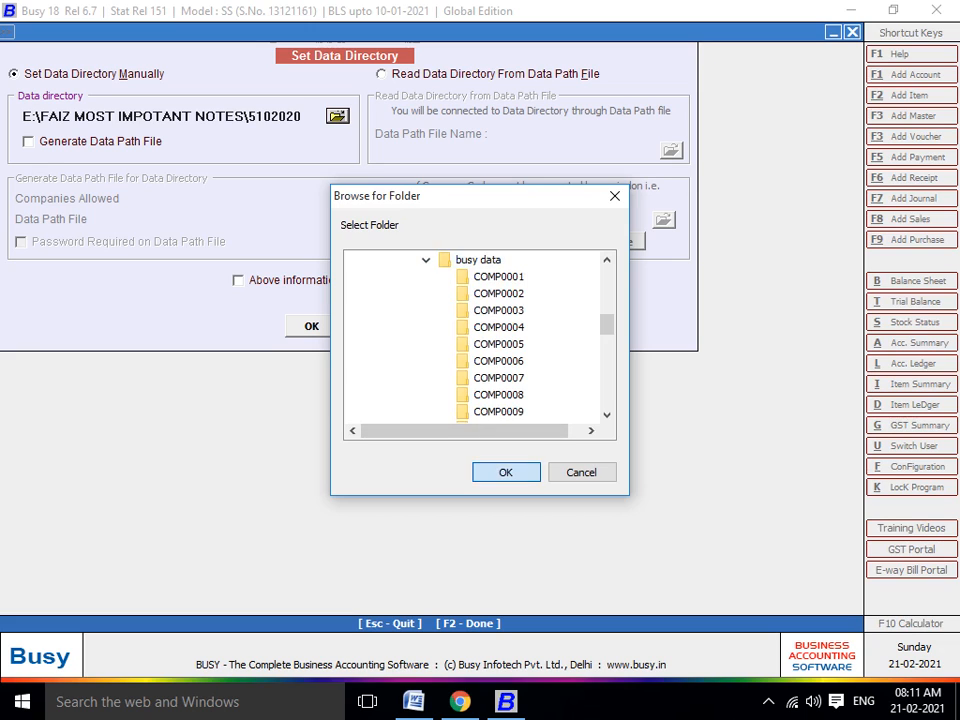
click(506, 472)
key(Return)
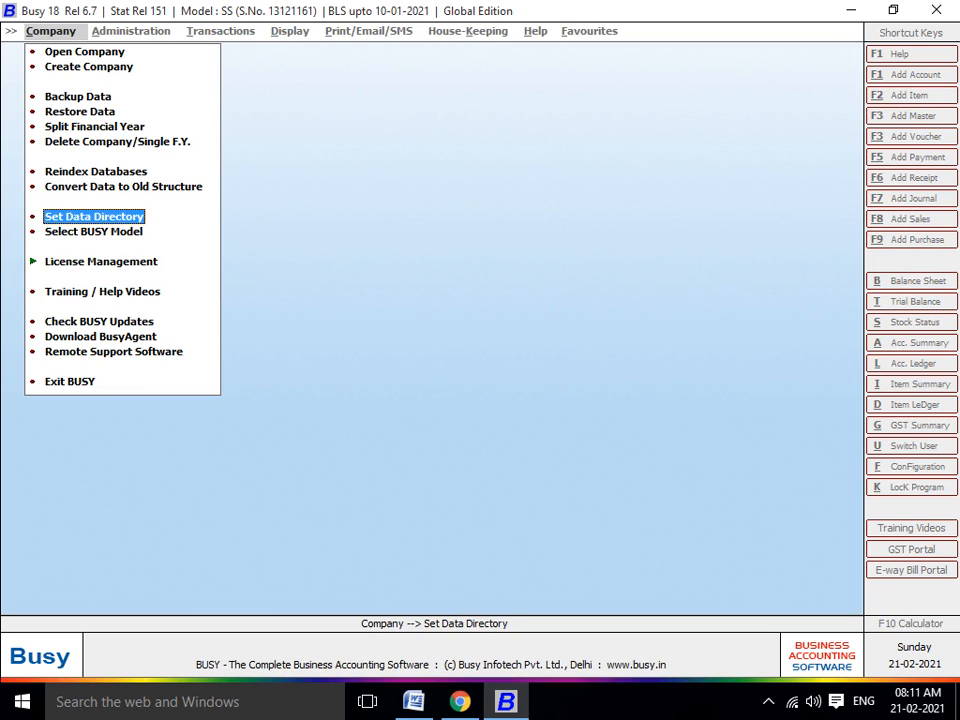
click(84, 52)
- Open LAMBA TEXTILES, log in with the user name and password, and add a sales voucher
key(Return)
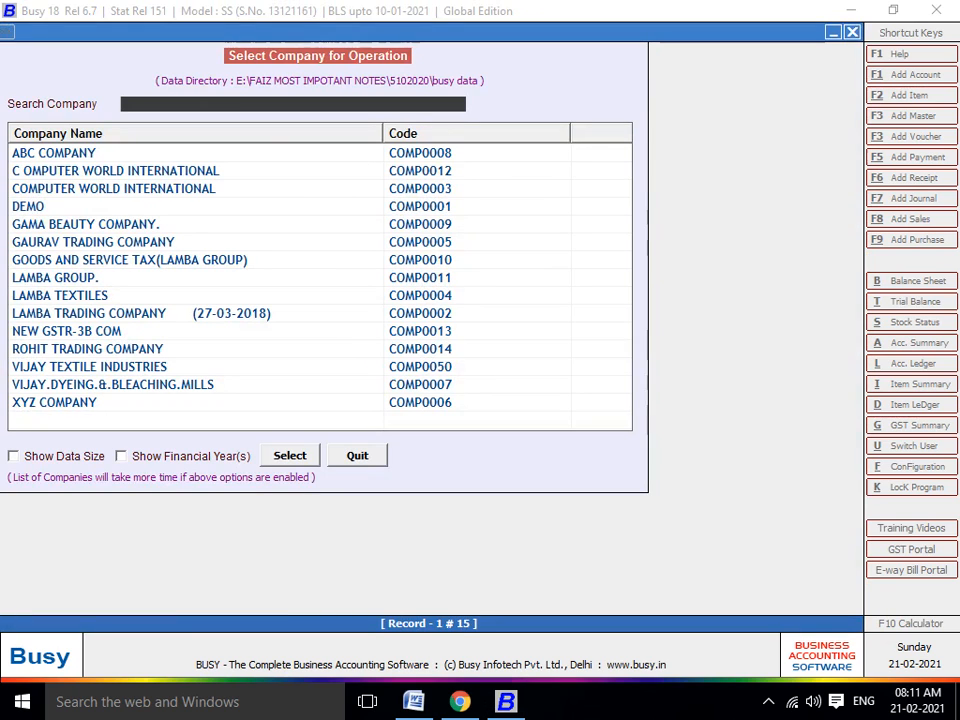
key(Up)
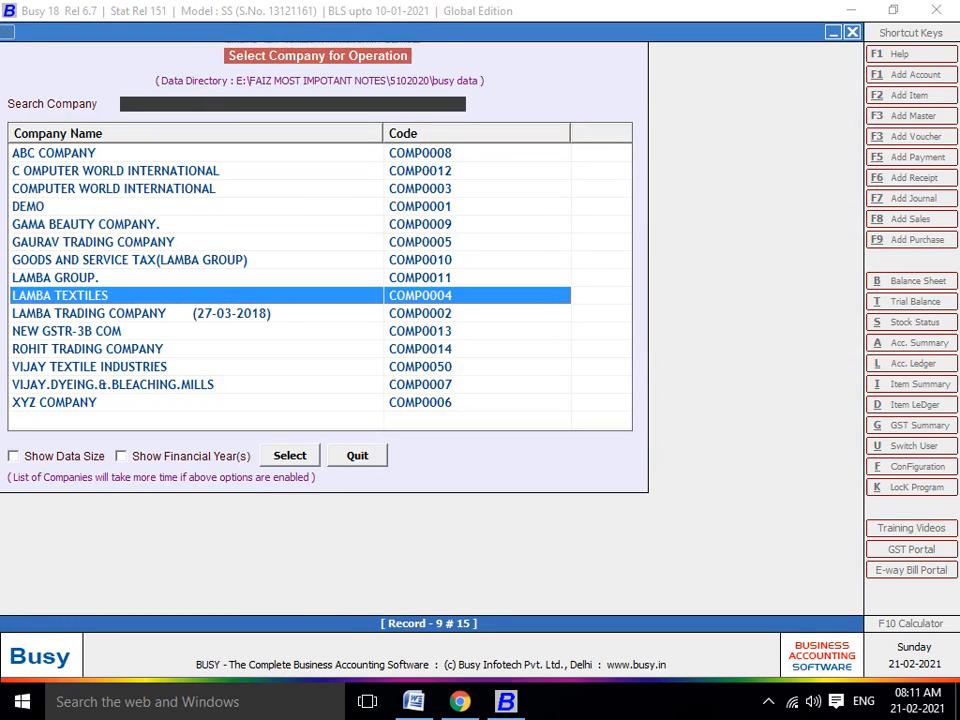
key(Return)
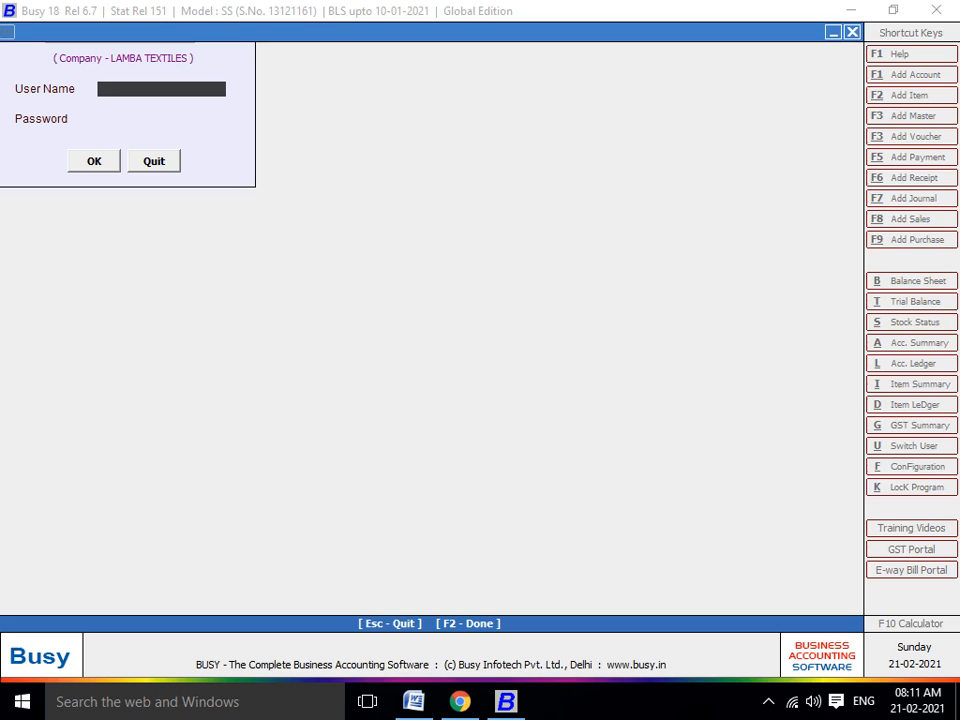
text(A)
key(Return)
text(a)
key(Return)
key(Return)
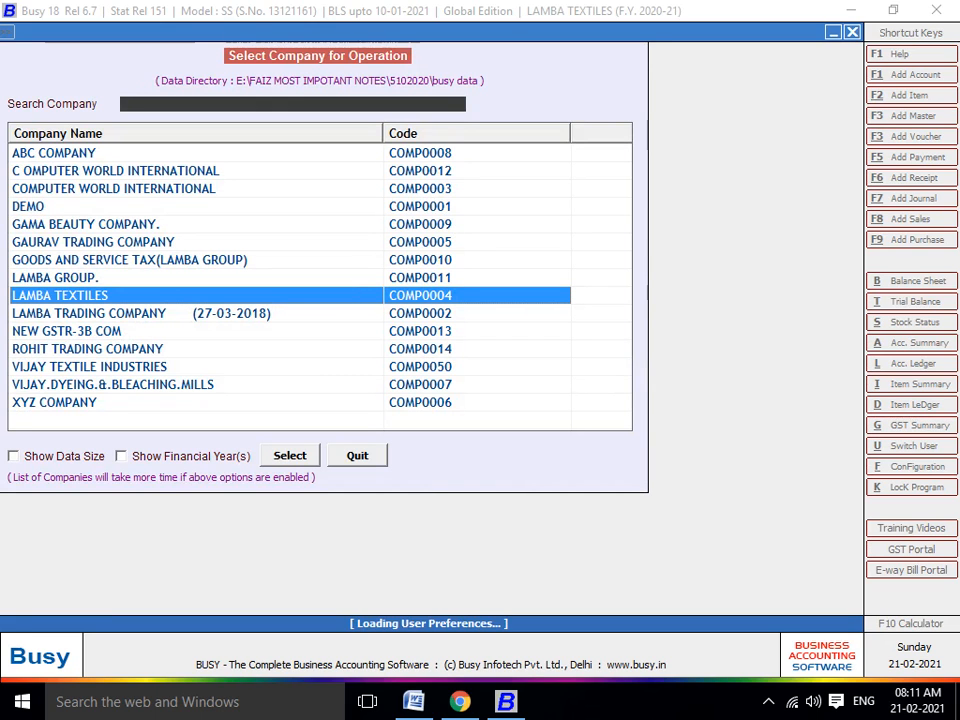
key(Right)
key(Right)
key(Return)
key(Return)
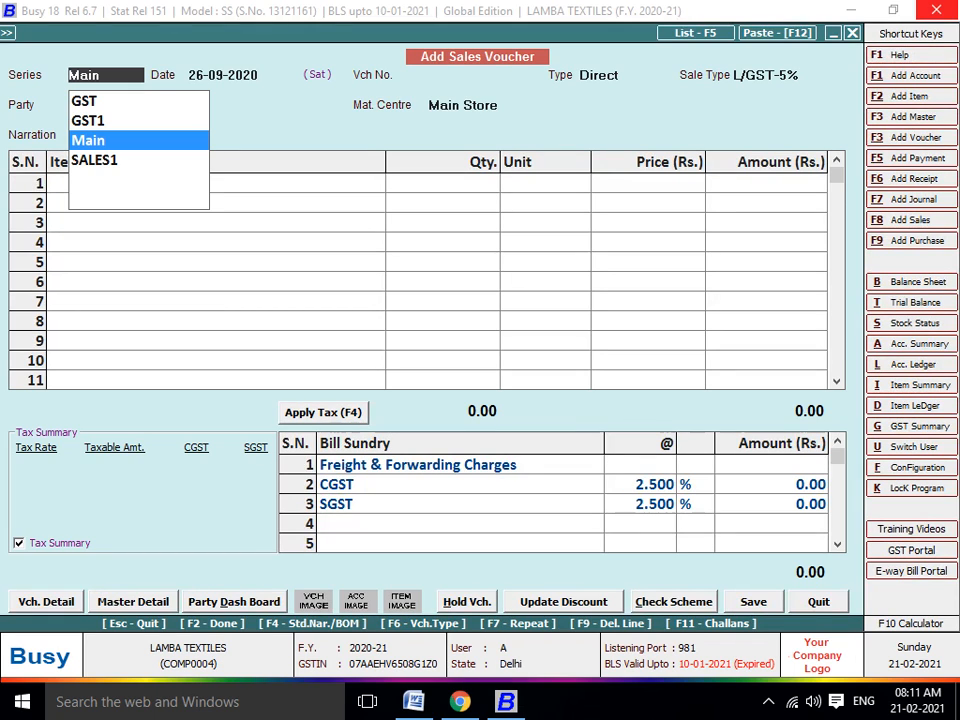
- Date the Main-series voucher 21-02-2021 and initially pick A & R GARMENTS as party
key(Return)
text(21.2)
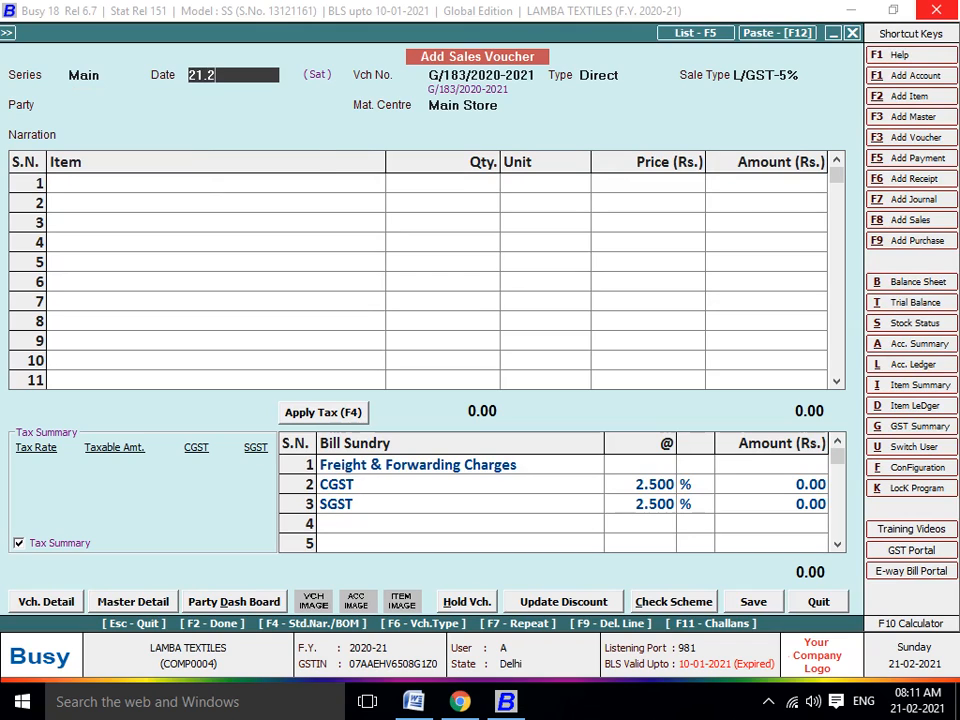
key(Return)
key(Return)
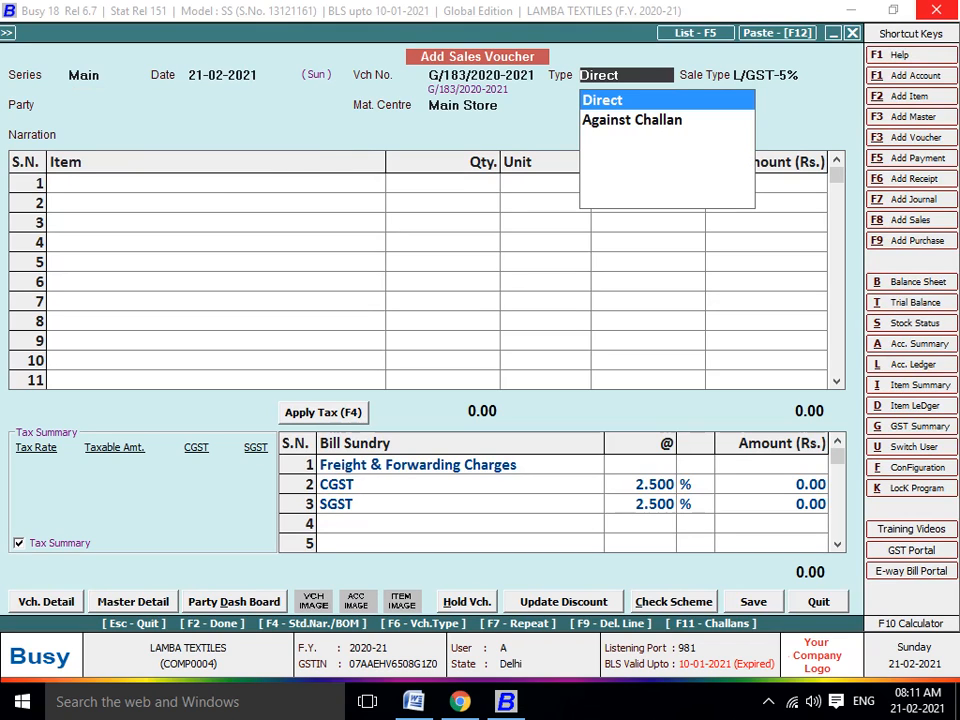
key(Return)
key(Return)
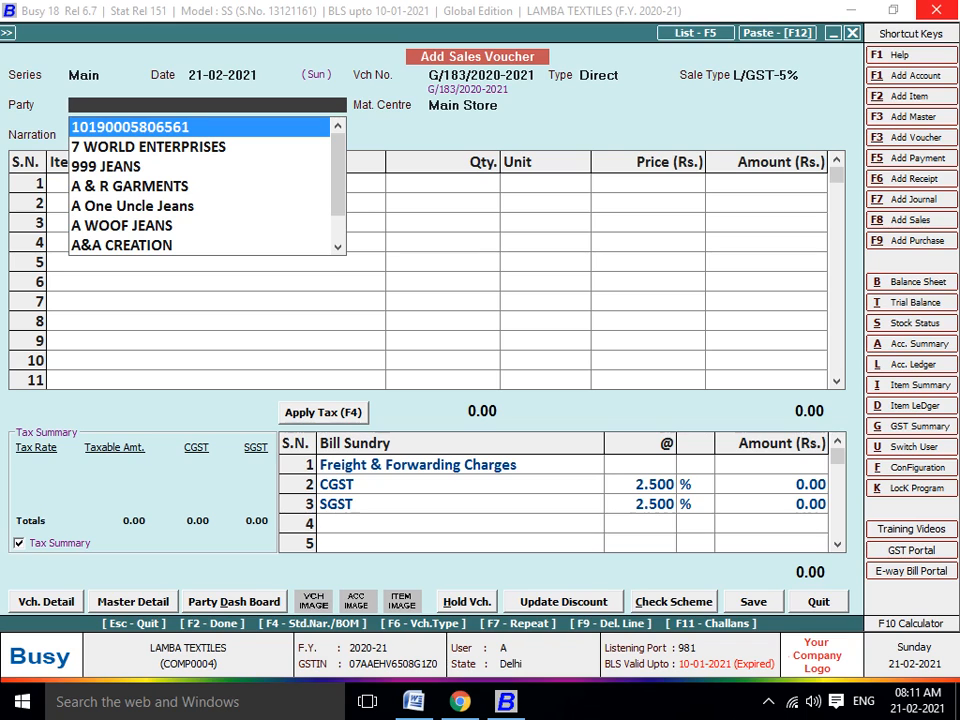
key(Down)
key(Down)
key(Down)
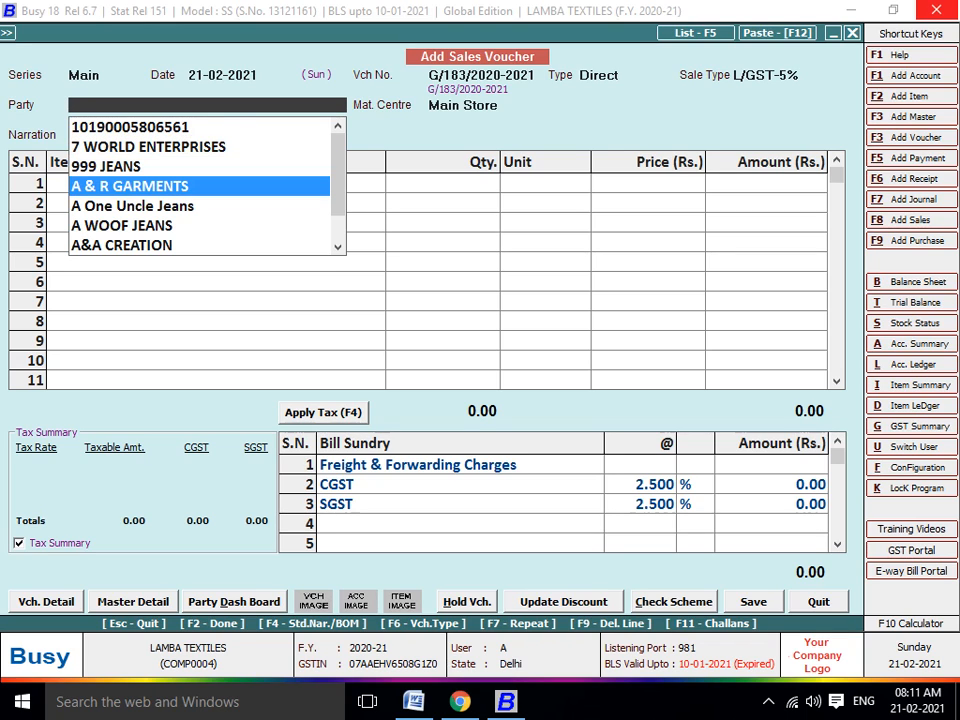
key(Return)
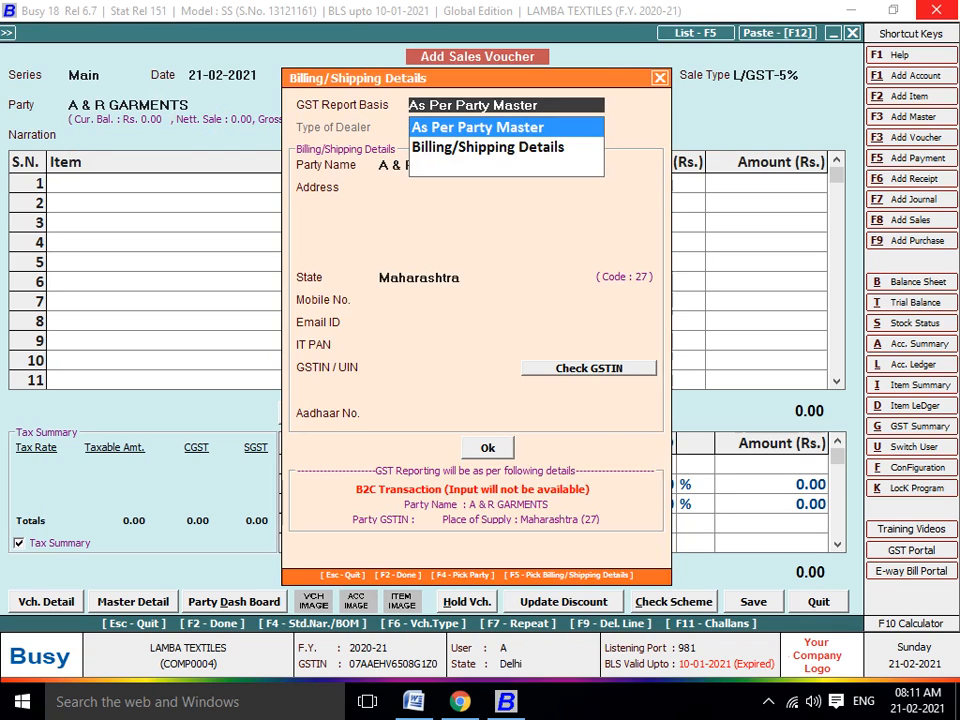
key(Return)
- Change the party to AANCHAL GARMENTS and open its account master for modification
text(a)
key(Down)
key(Down)
key(Down)
key(Down)
key(Down)
key(Down)
key(Down)
key(Down)
key(Down)
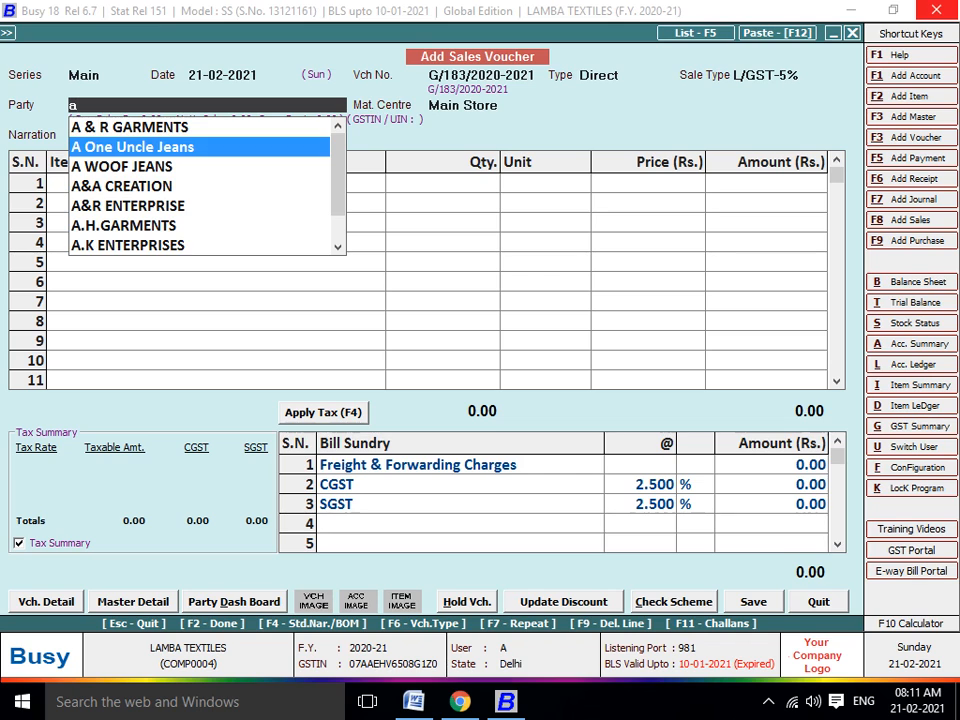
key(Down)
key(Down)
key(Down)
key(Down)
key(Down)
key(Down)
key(Down)
key(Down)
key(Down)
key(Down)
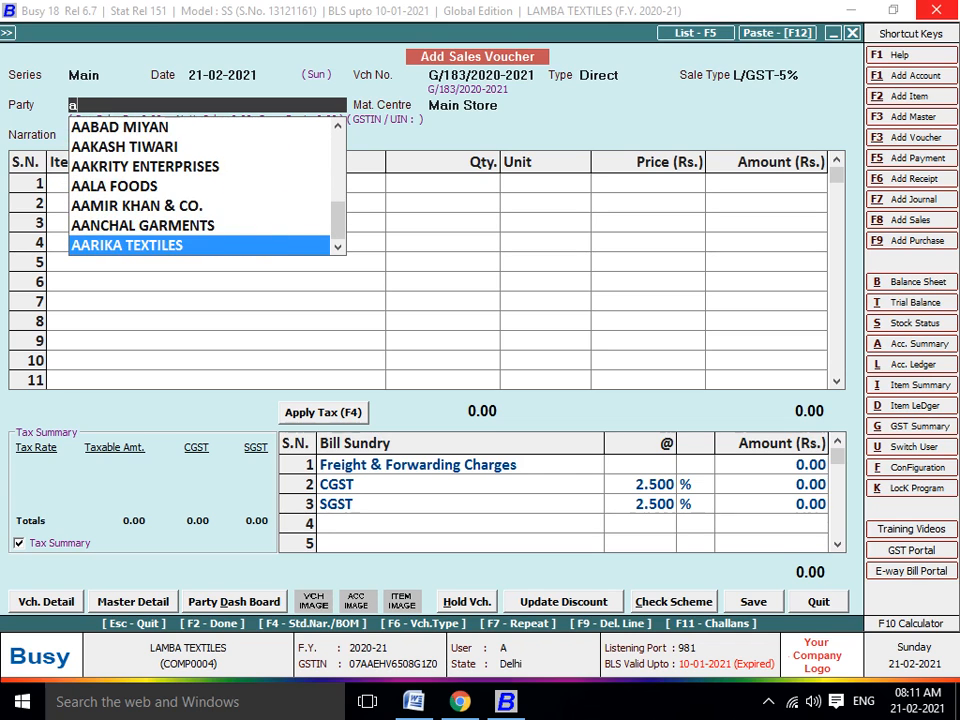
key(Up)
key(Up)
key(Up)
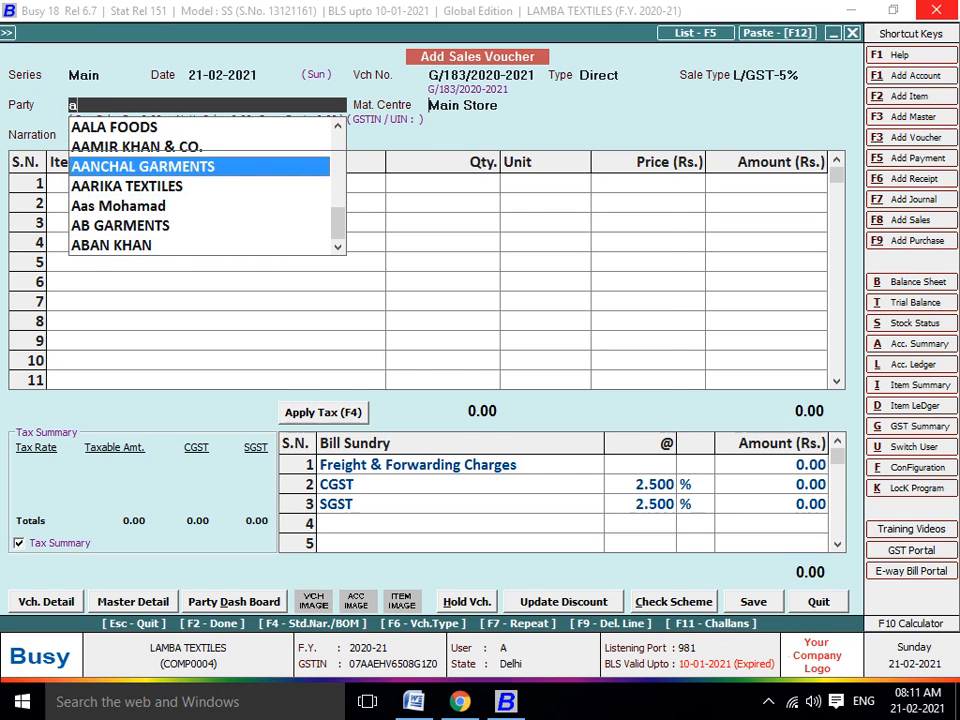
key(Return)
key(Return)
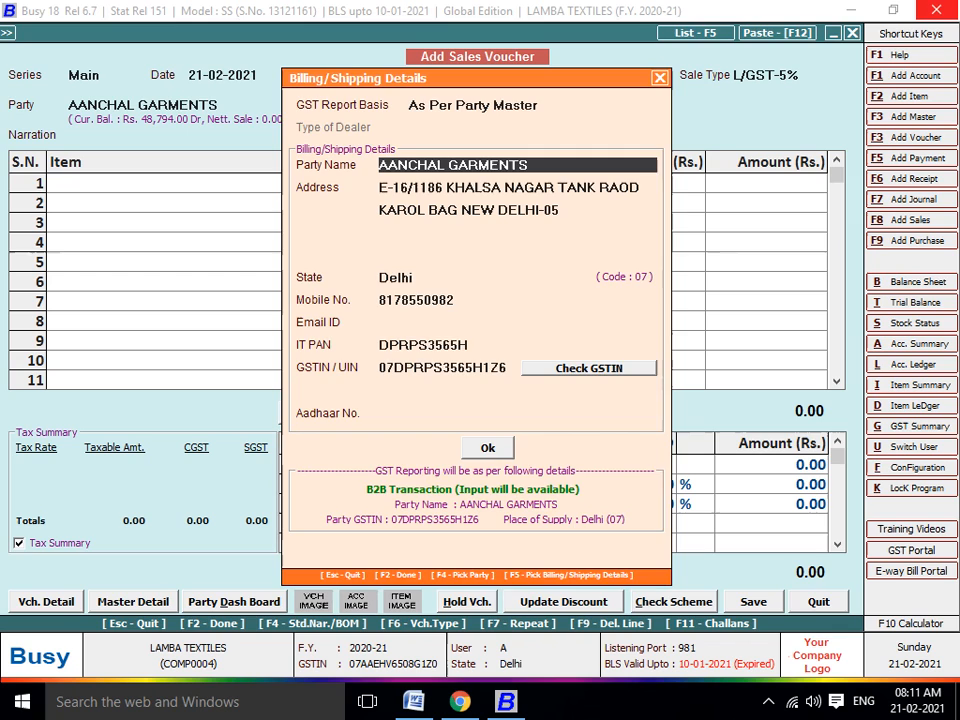
key(F2)
key(Up)
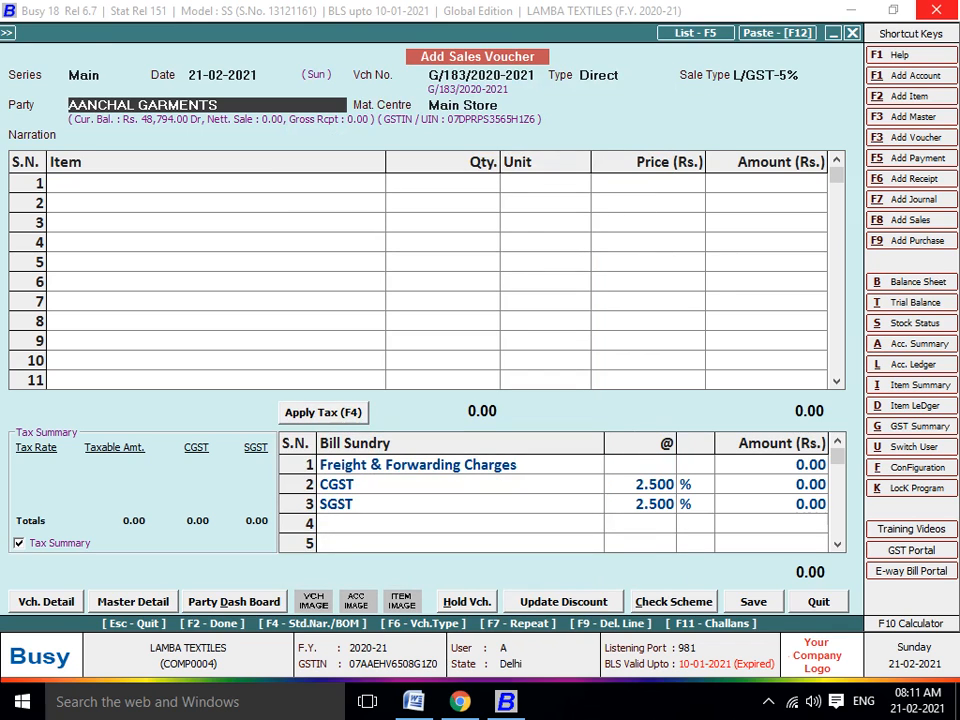
key(alt+m)
key(Return)
key(Return)
key(Return)
key(Return)
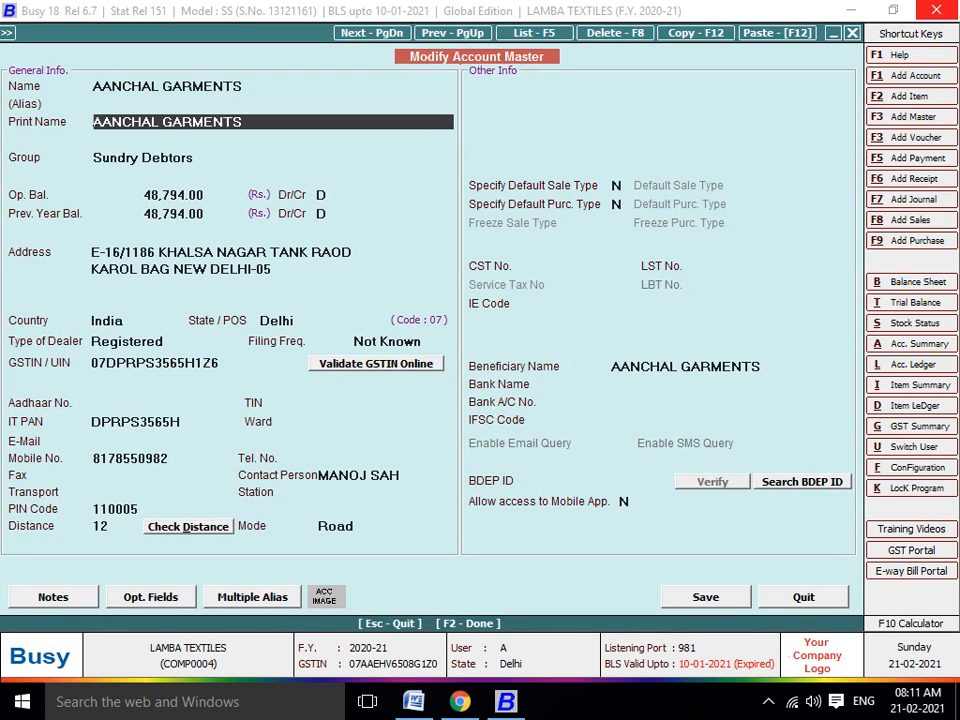
key(Return)
key(Return)
key(Return)
key(Return)
key(Return)
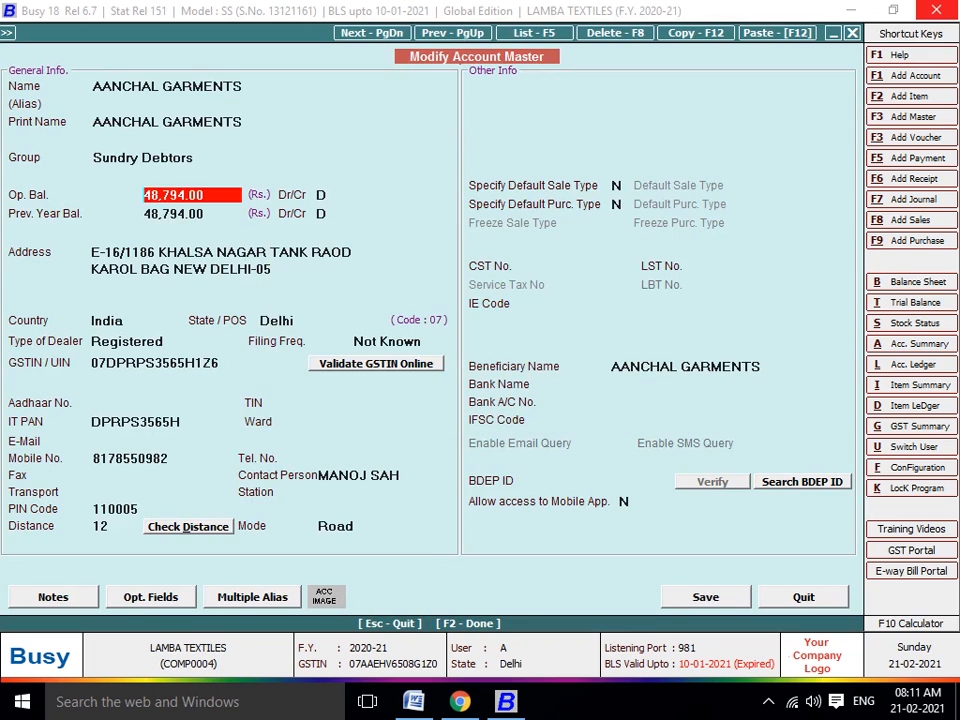
key(Return)
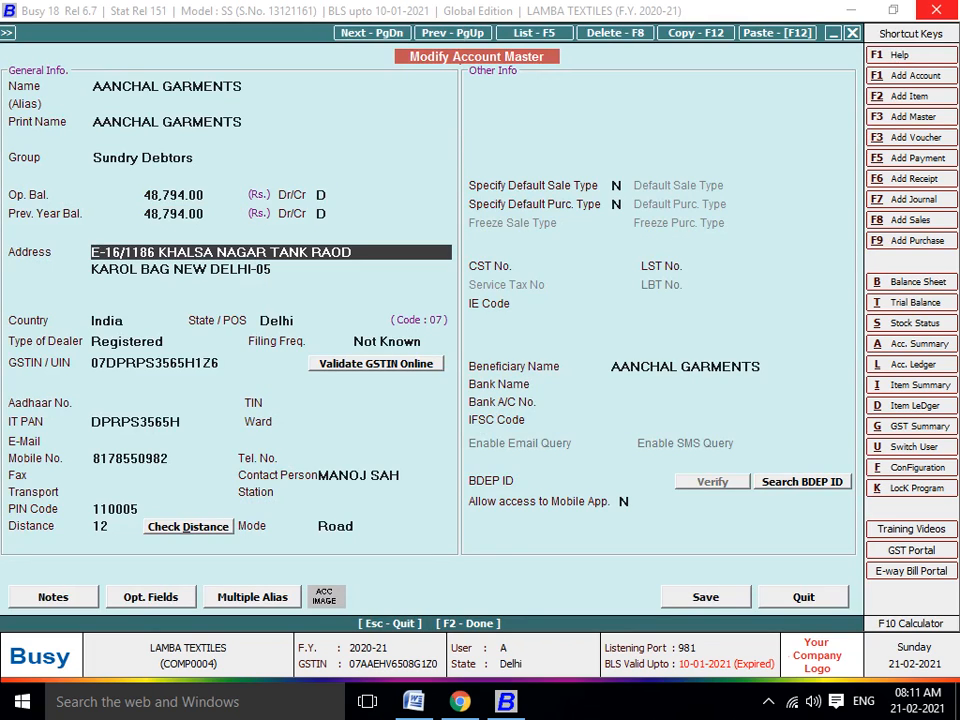
key(Return)
key(Return)
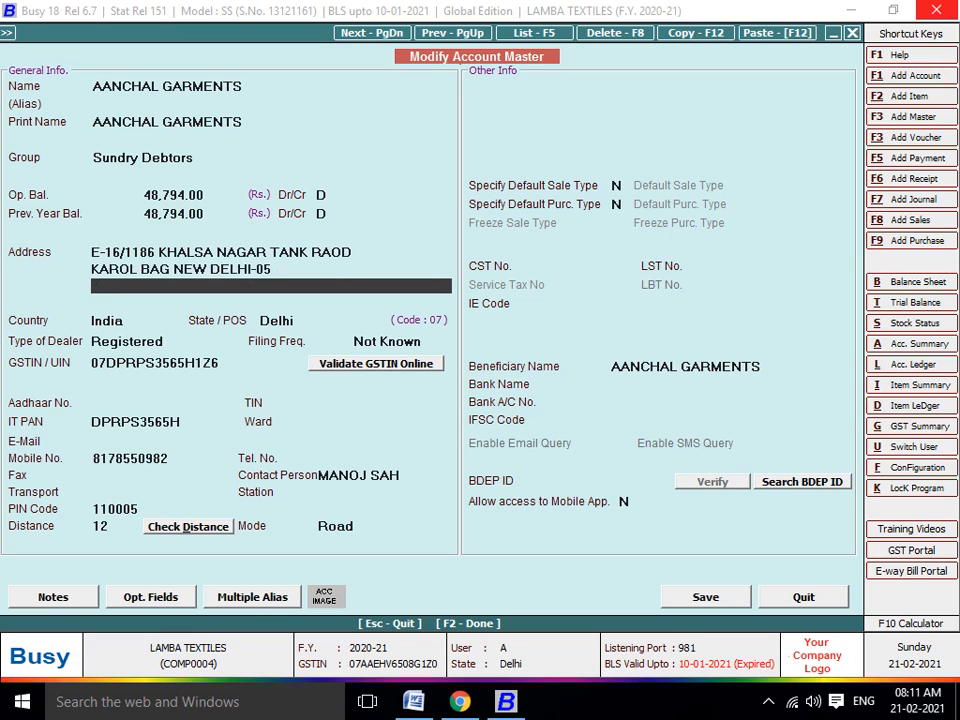
key(Return)
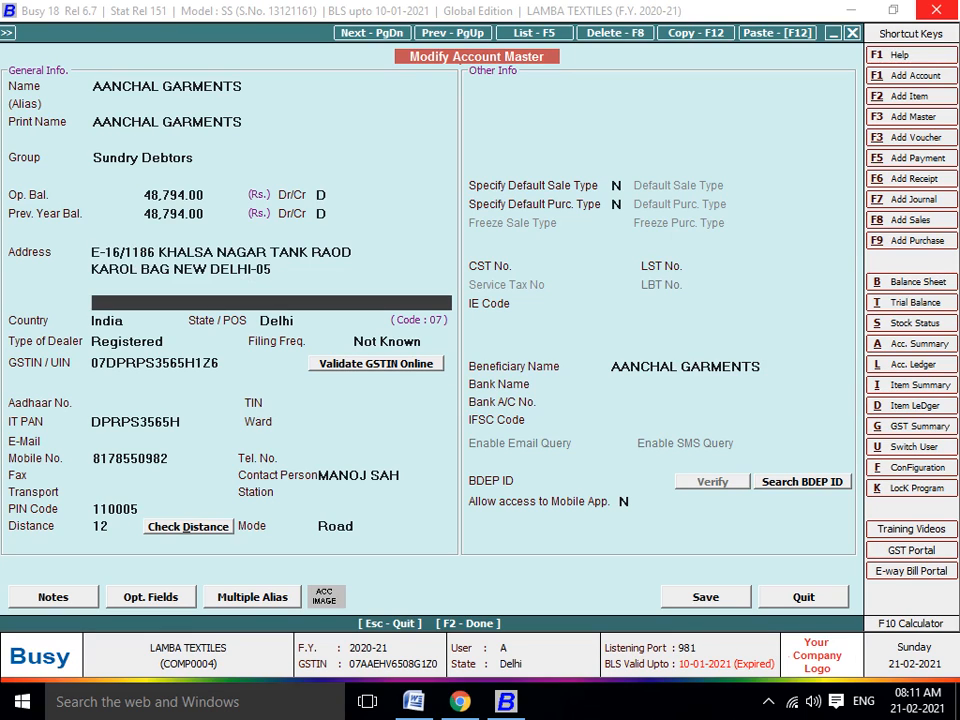
key(Return)
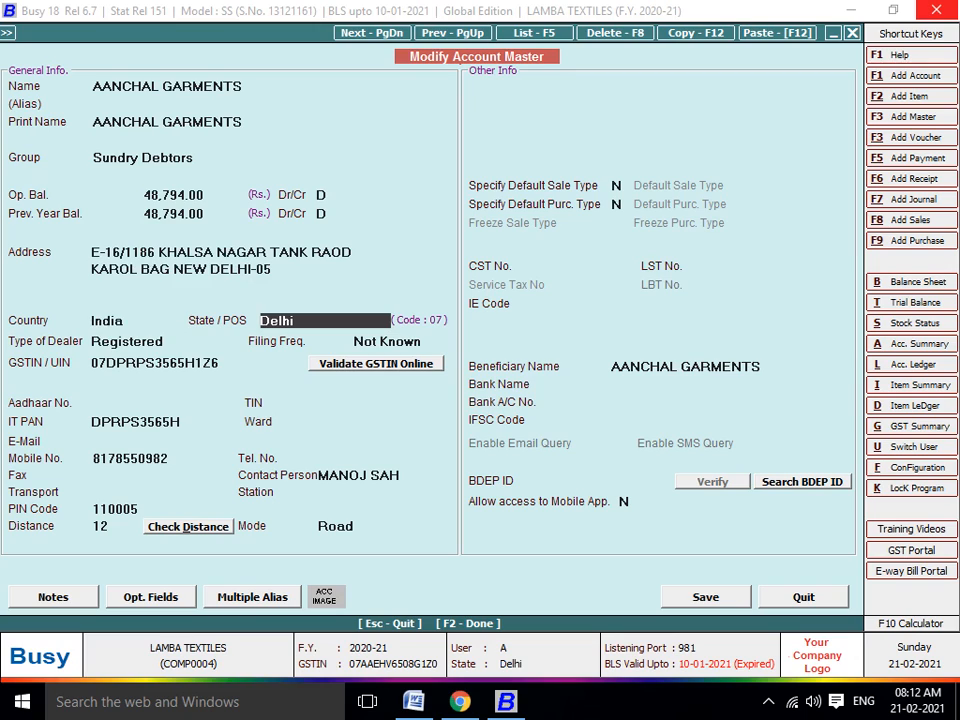
key(Return)
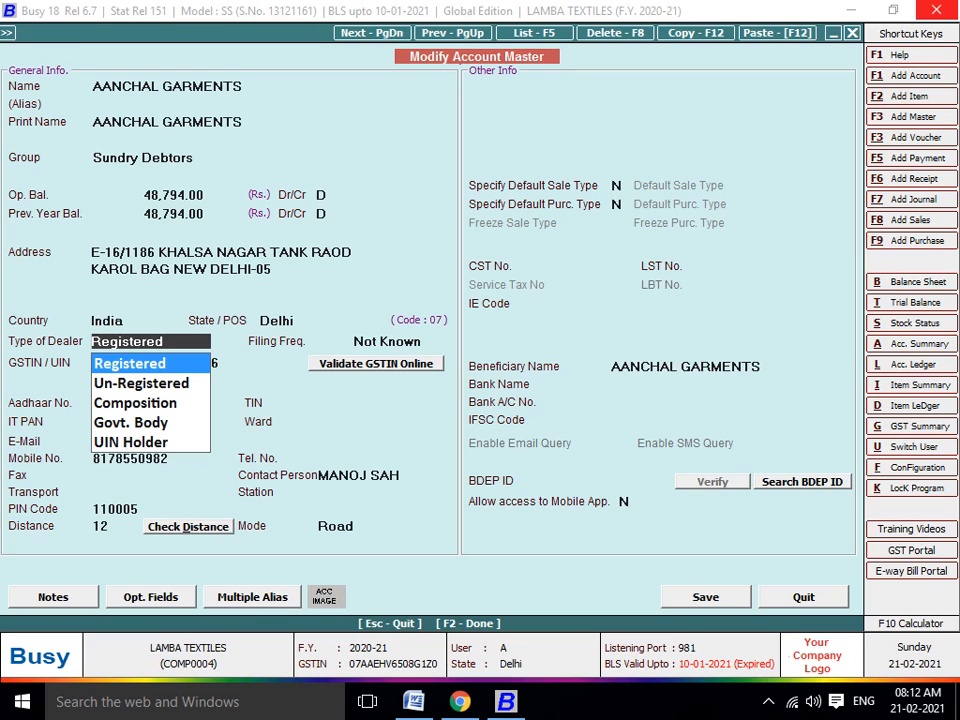
key(Down)
key(Down)
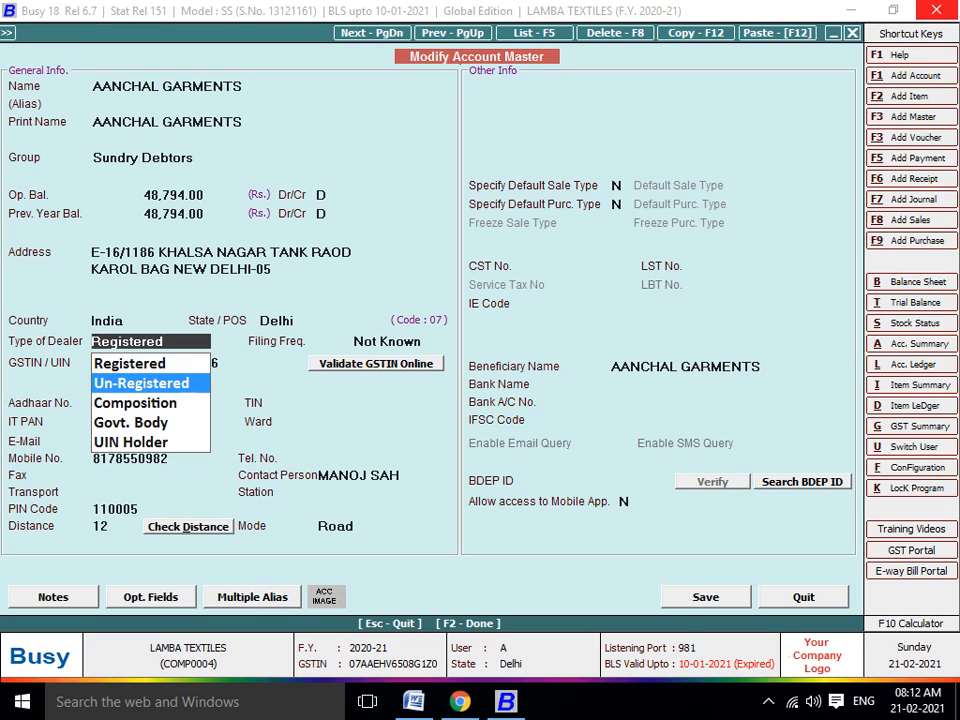
key(Down)
key(Down)
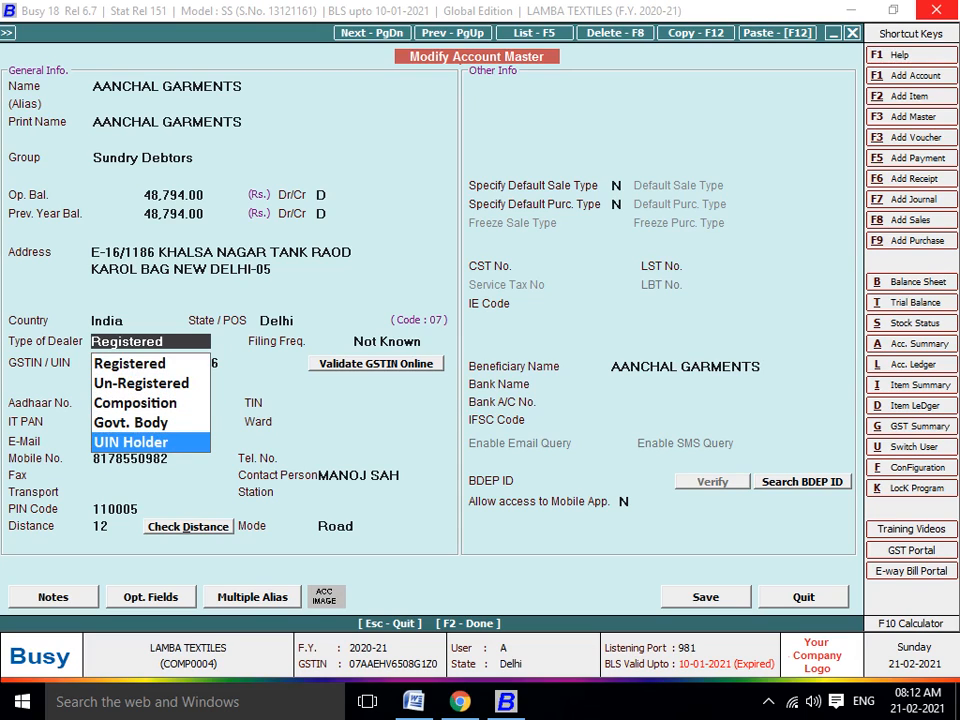
key(Up)
key(Up)
key(Up)
key(Up)
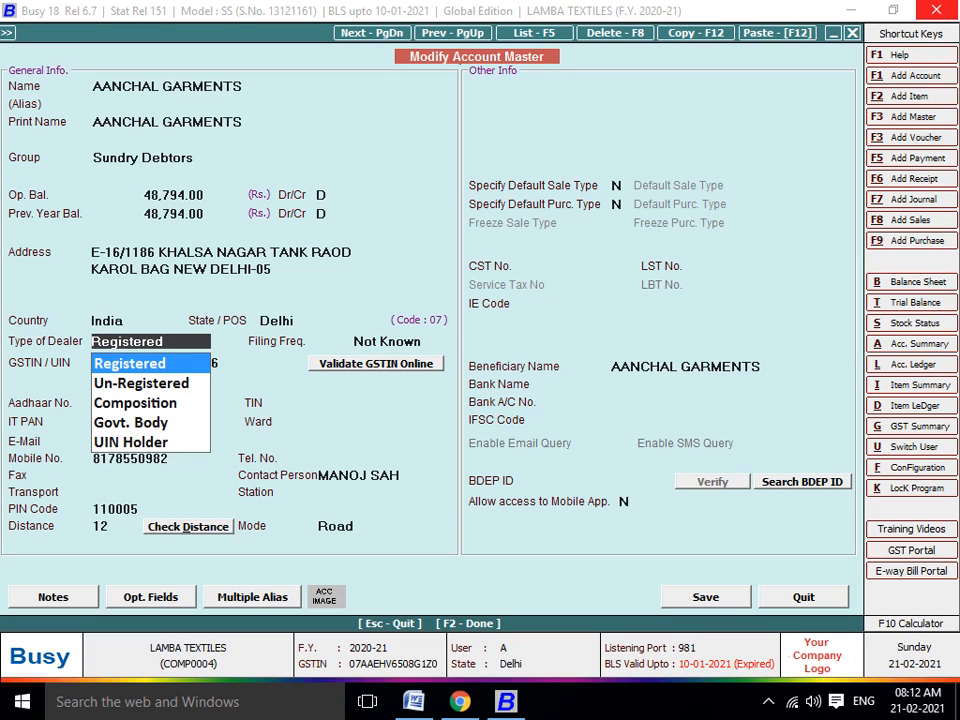
key(Return)
key(Return)
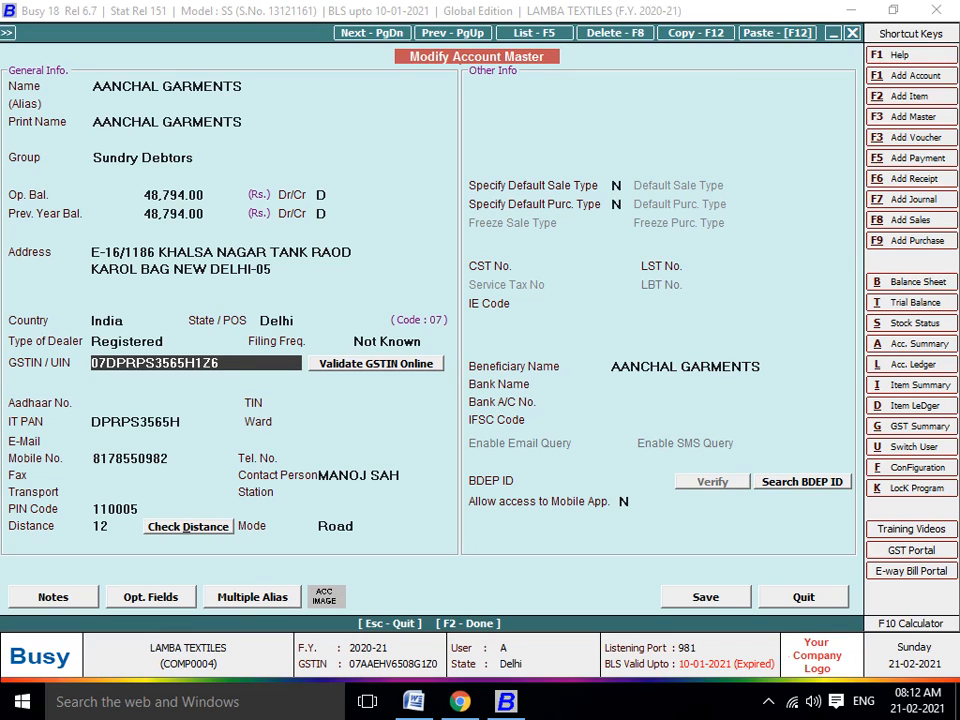
- Attempt online GSTIN validation for AANCHAL GARMENTS and dismiss the expired-subscription warning
key(Return)
key(Return)
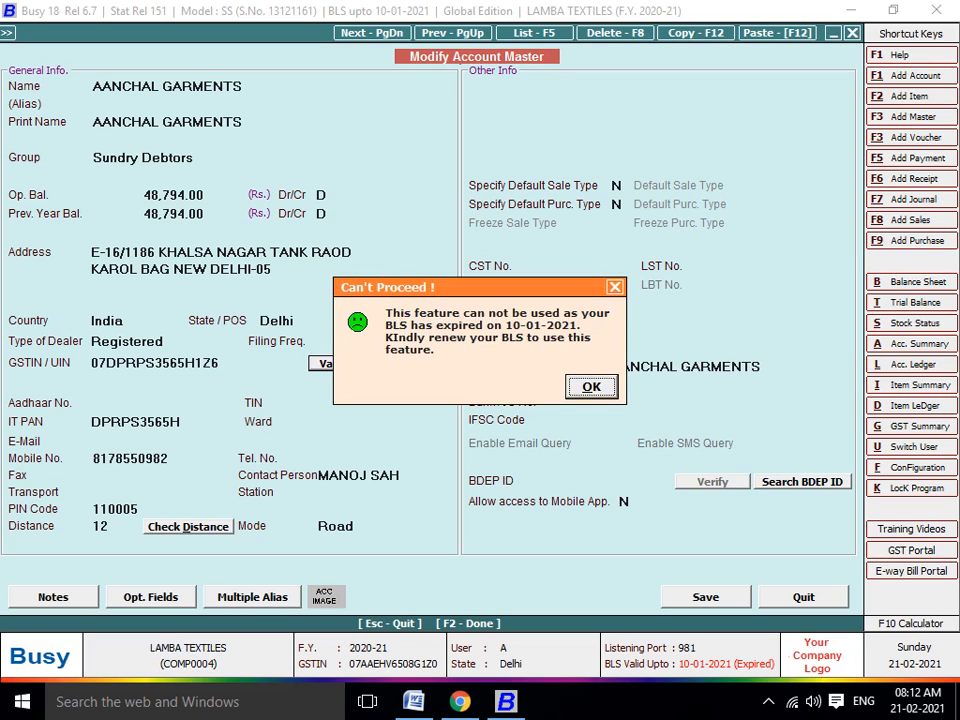
key(Return)
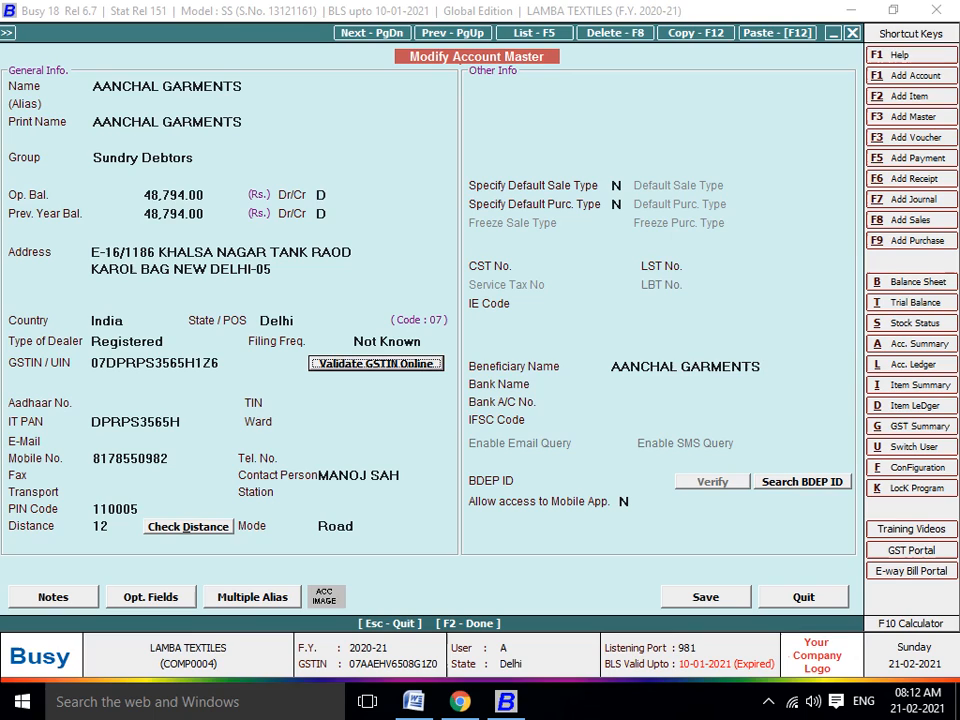
key(Return)
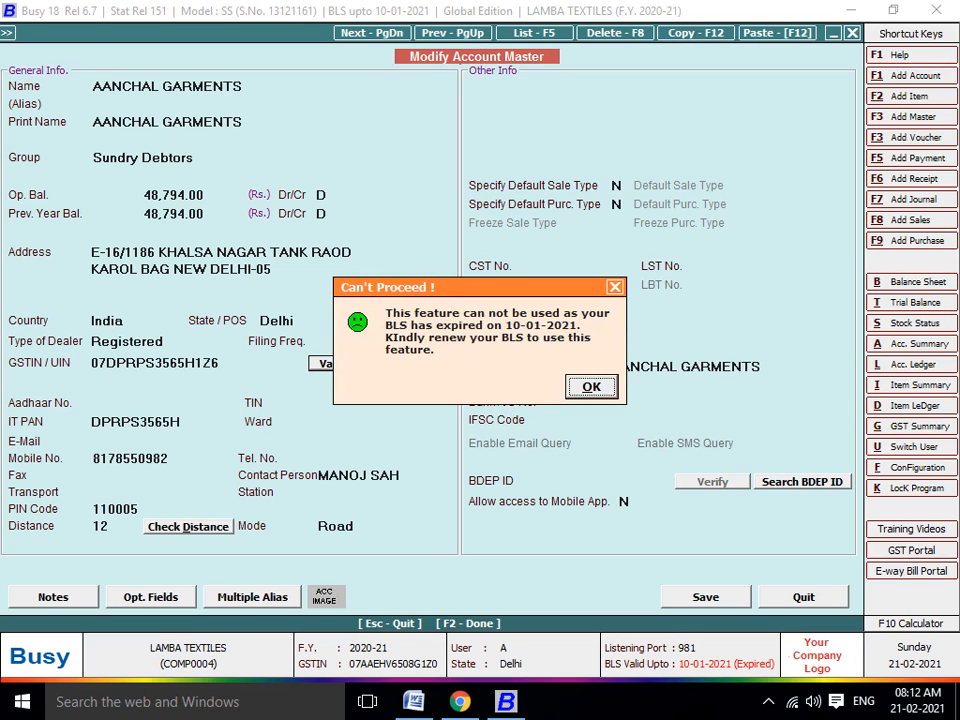
key(Return)
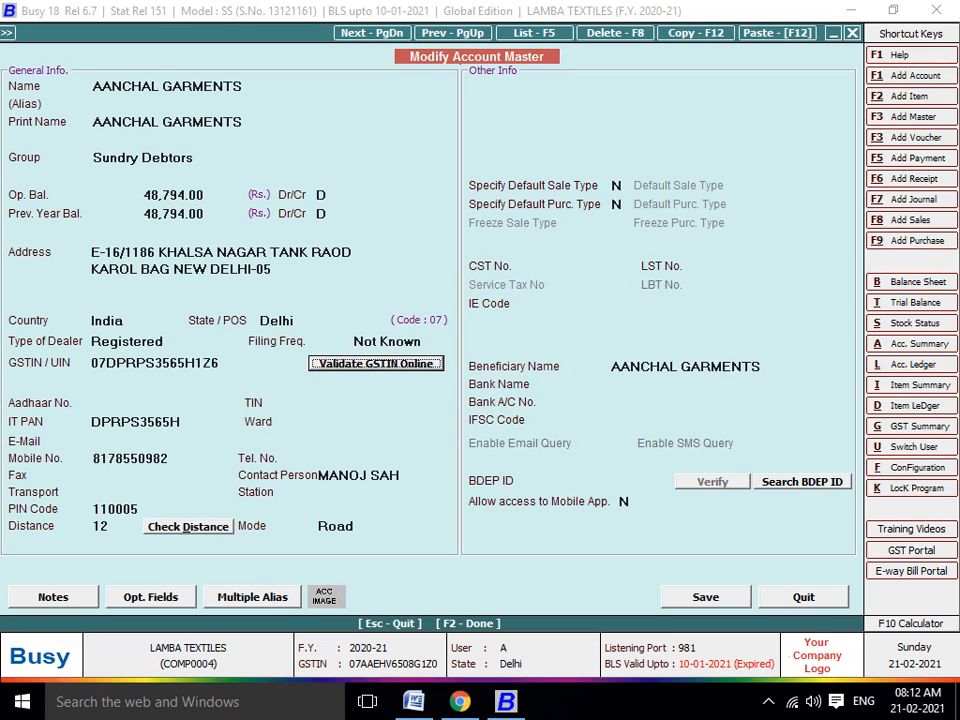
- Pass through PAN, mobile, PIN and distance, keep Road transport, and return to the voucher
key(Return)
key(Return)
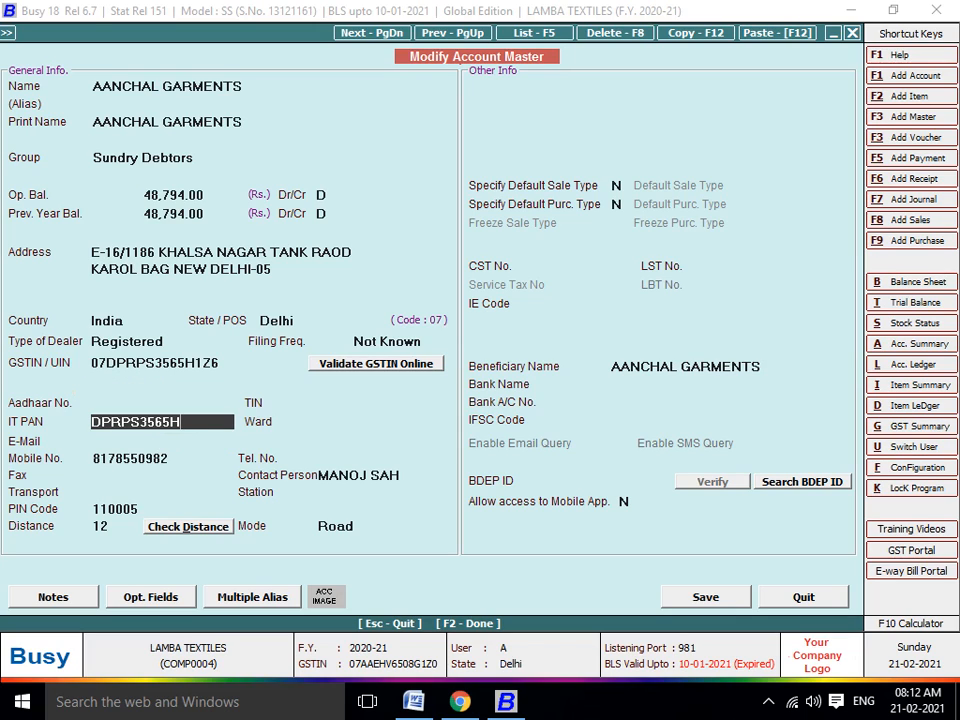
key(Return)
key(Return)
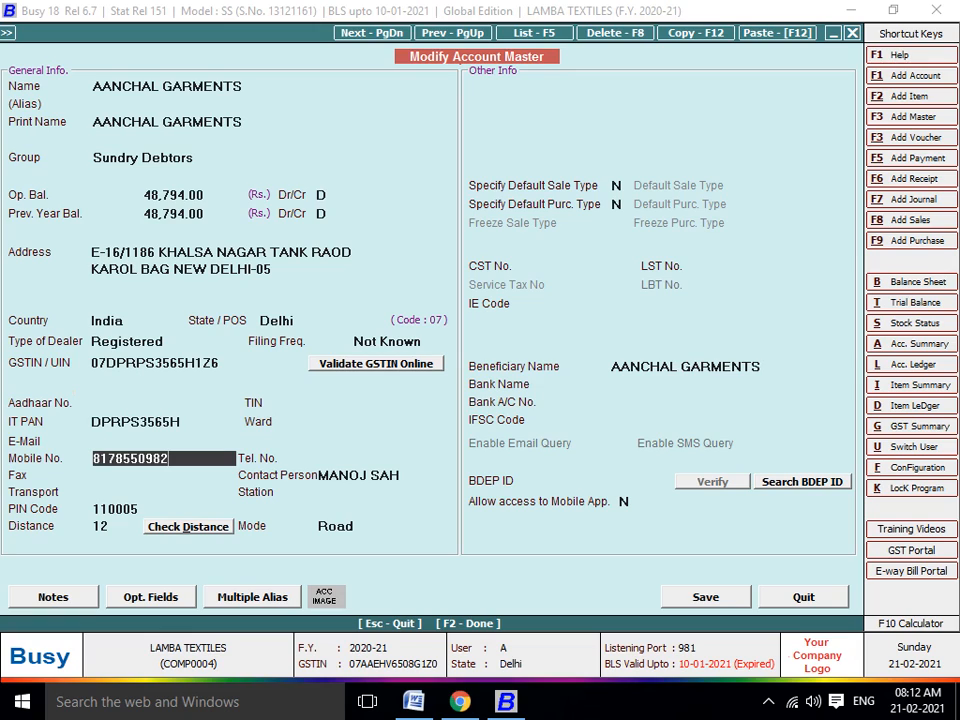
click(125, 509)
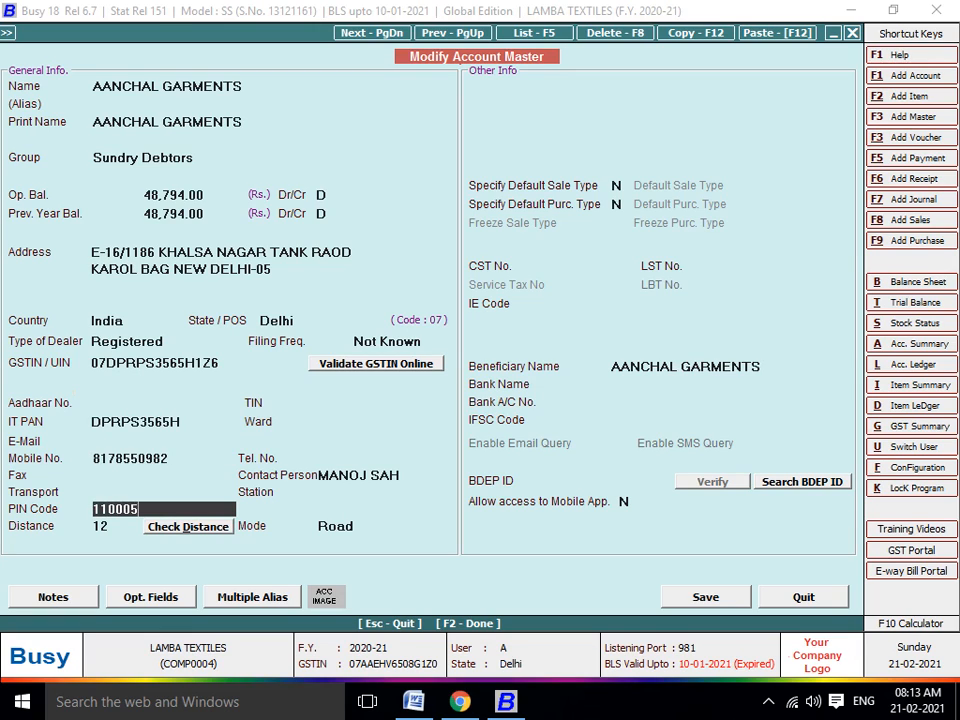
key(Return)
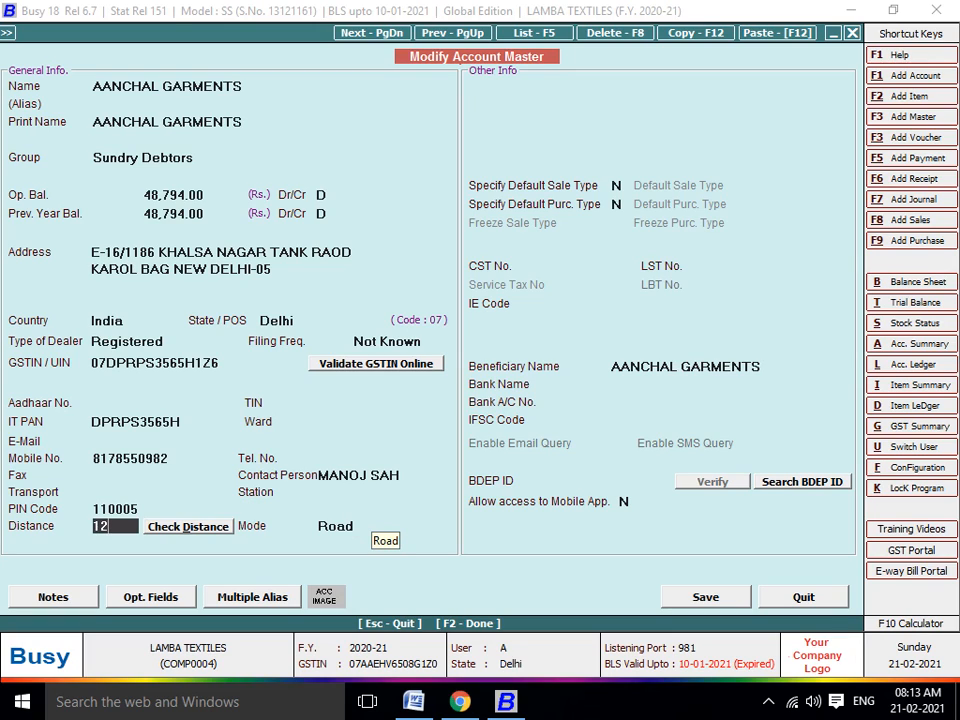
key(Return)
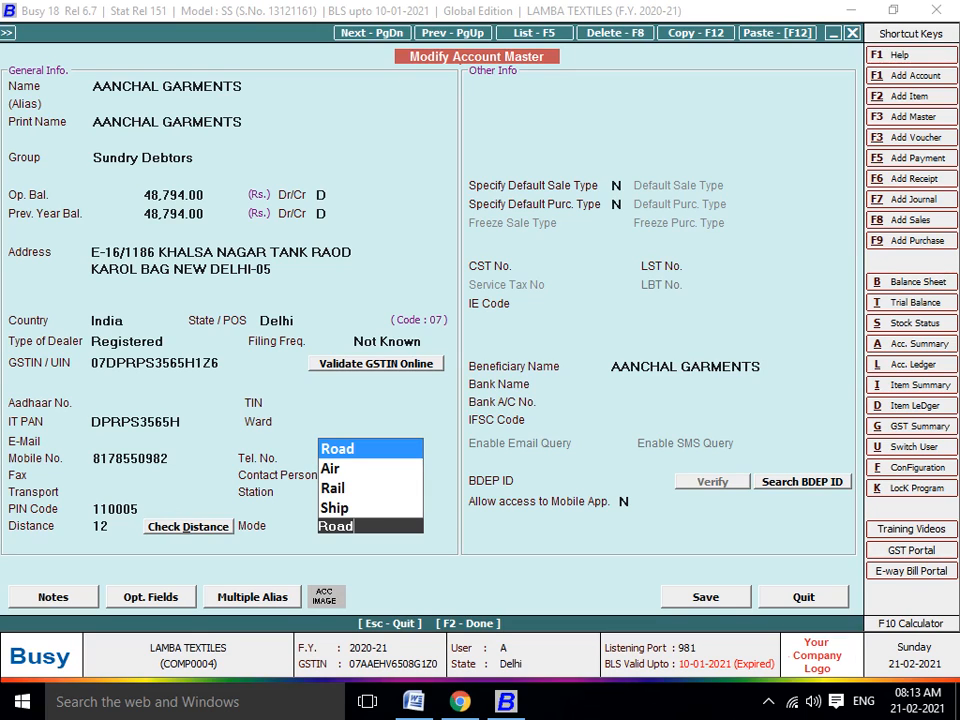
key(Return)
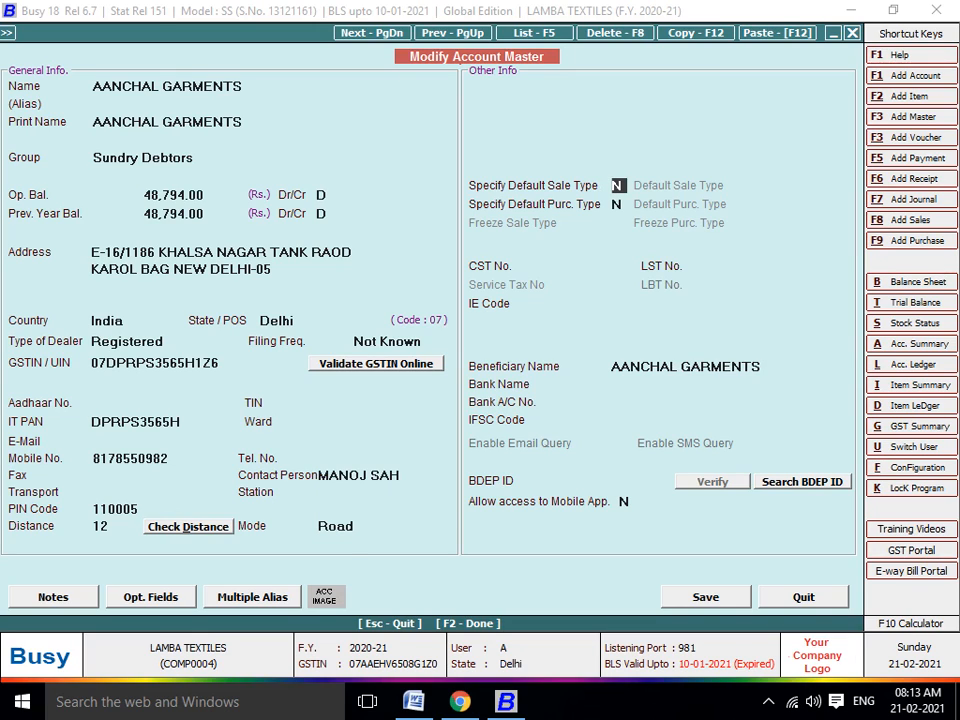
key(F2)
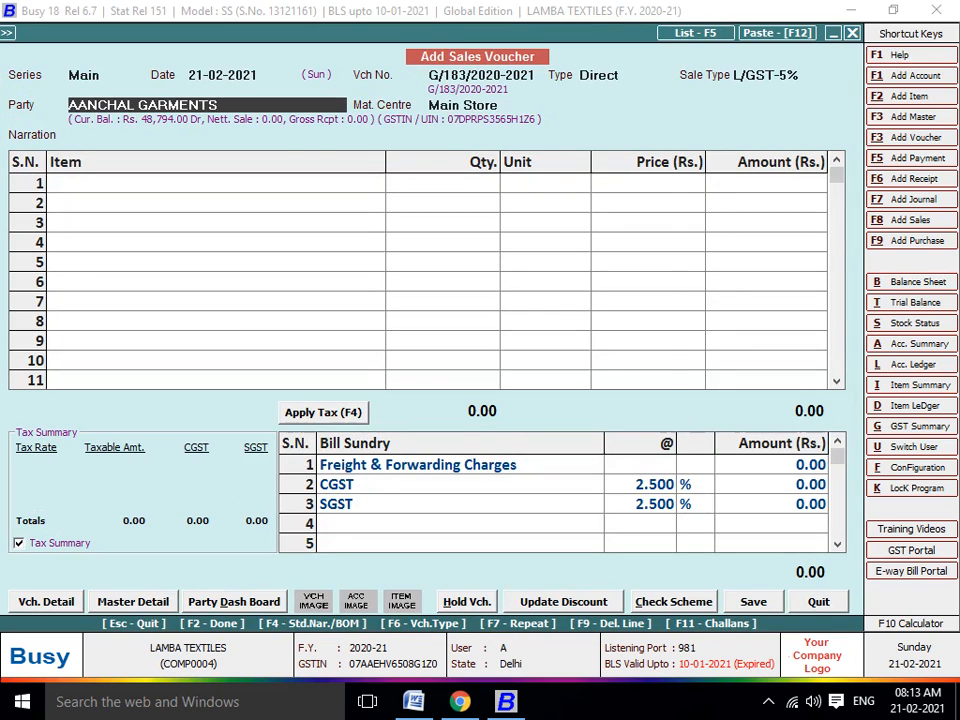
- Accept the party's billing details and add item 7510 with quantity 100
key(Return)
key(Return)
key(Return)
key(Return)
key(Return)
key(Return)
key(Return)
key(Return)
key(Return)
key(Return)
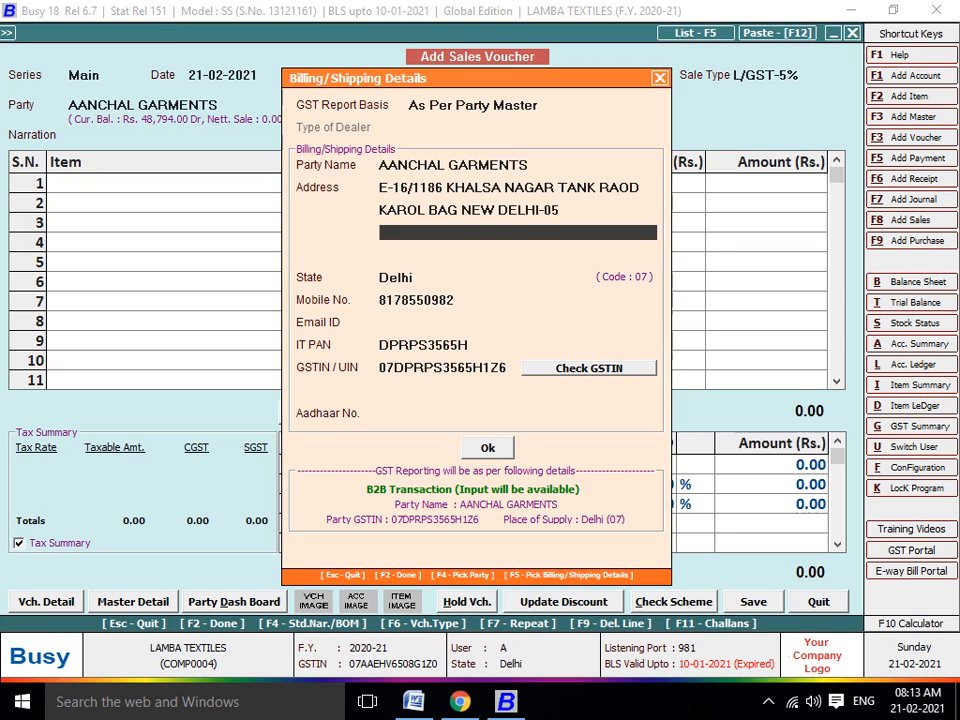
key(Return)
key(Return)
key(Return)
key(Return)
key(Return)
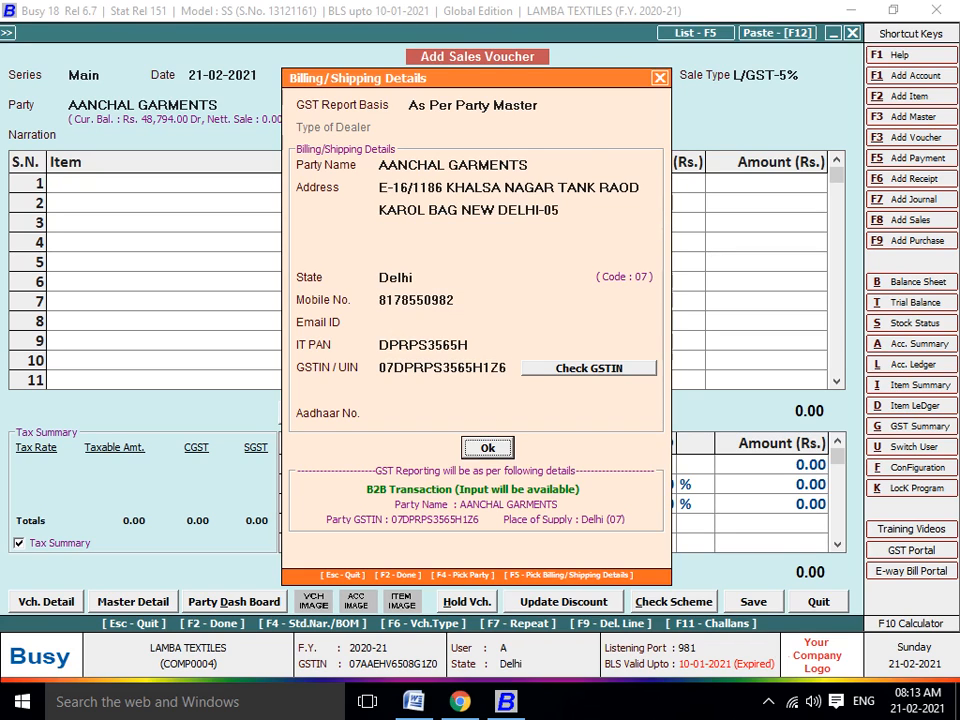
key(Return)
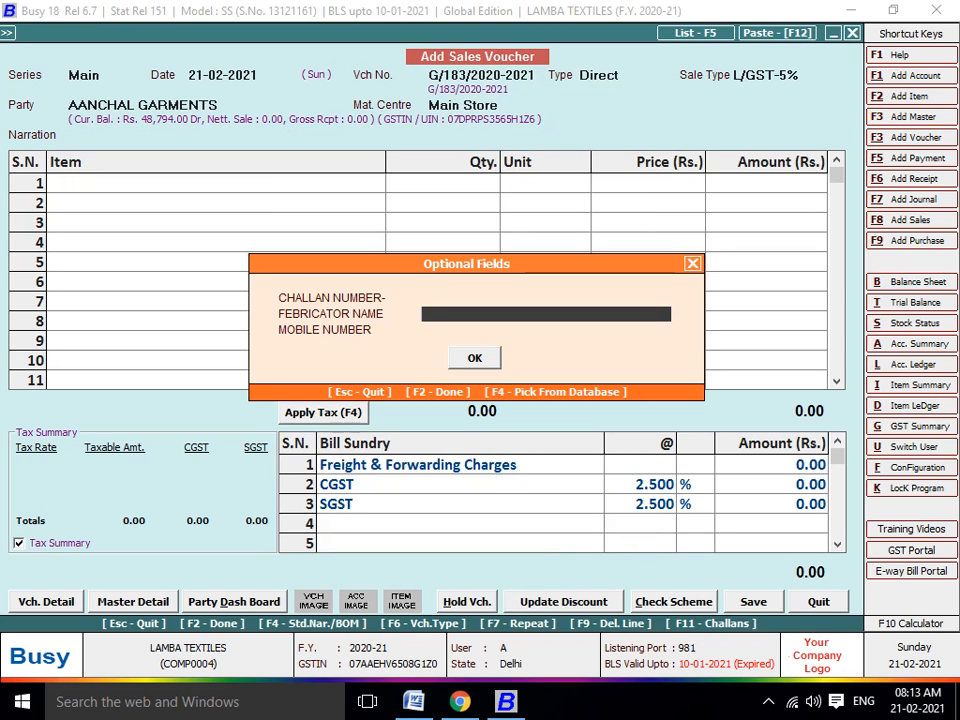
key(Return)
key(Return)
key(Return)
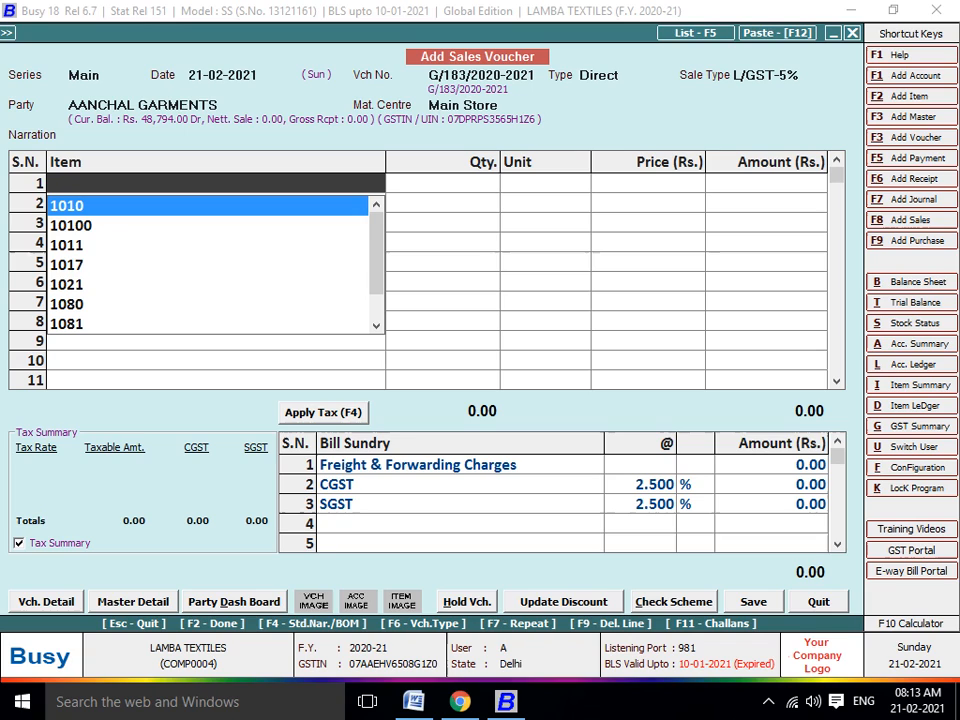
text(7)
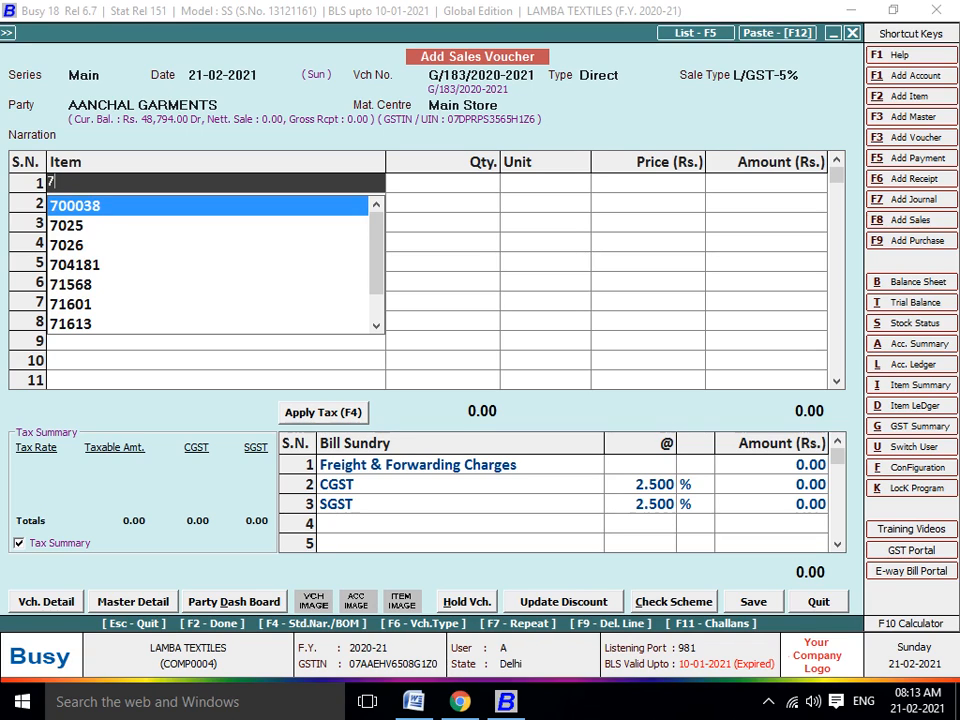
text(510)
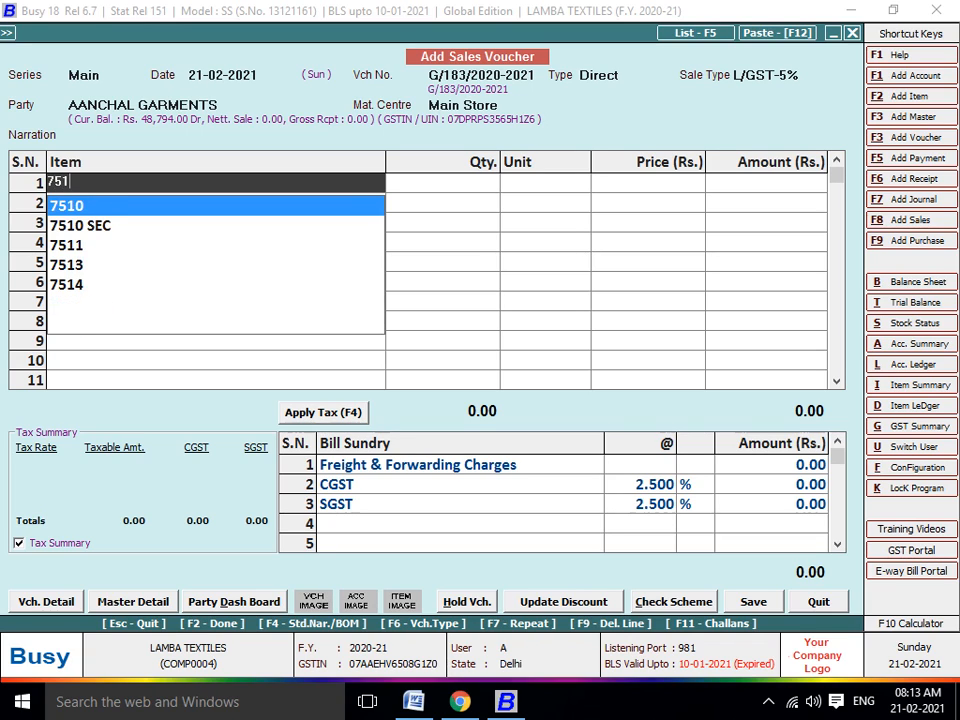
key(Return)
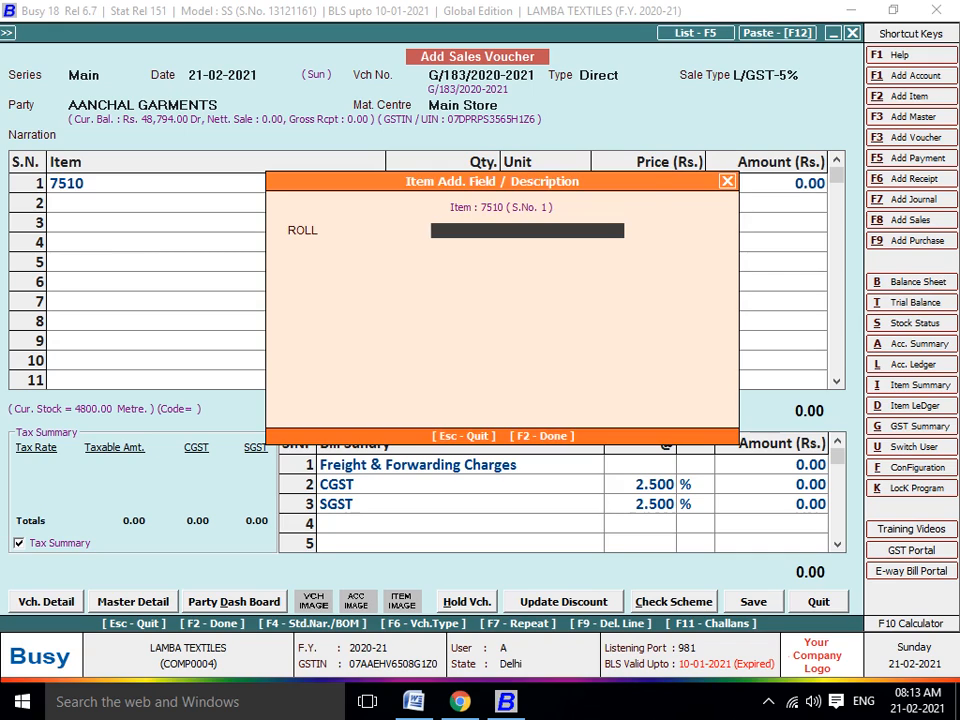
key(Return)
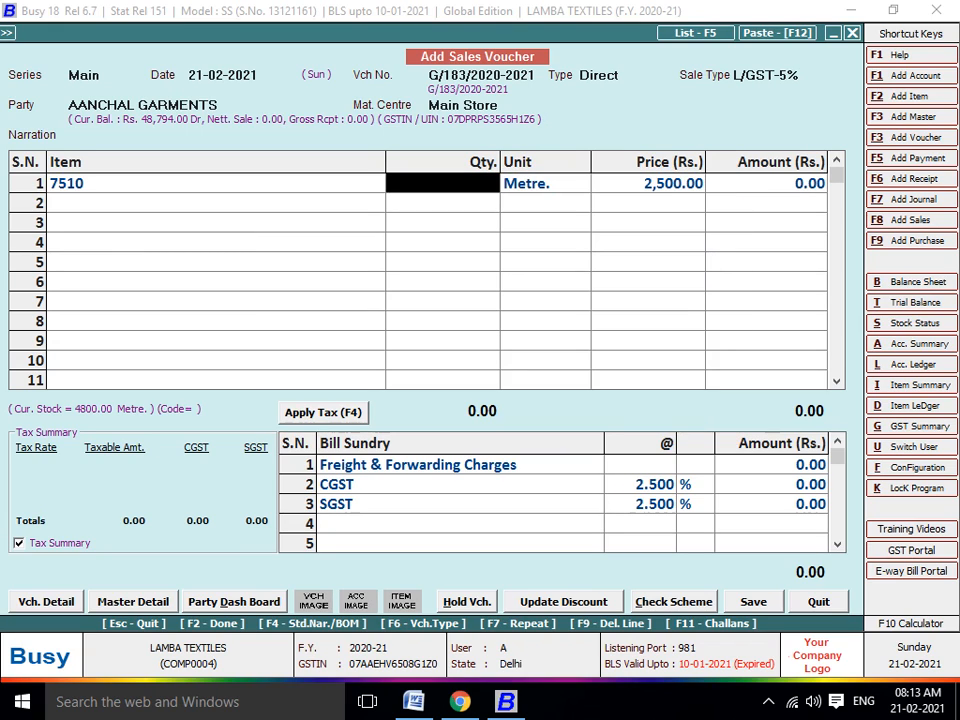
text(1)
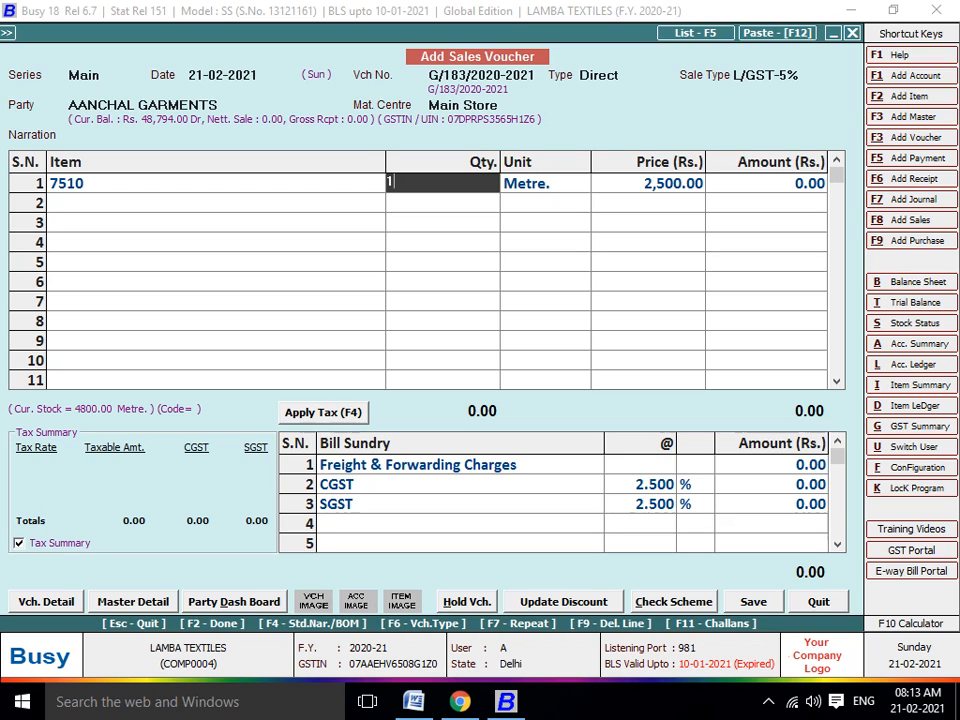
text(00)
key(Return)
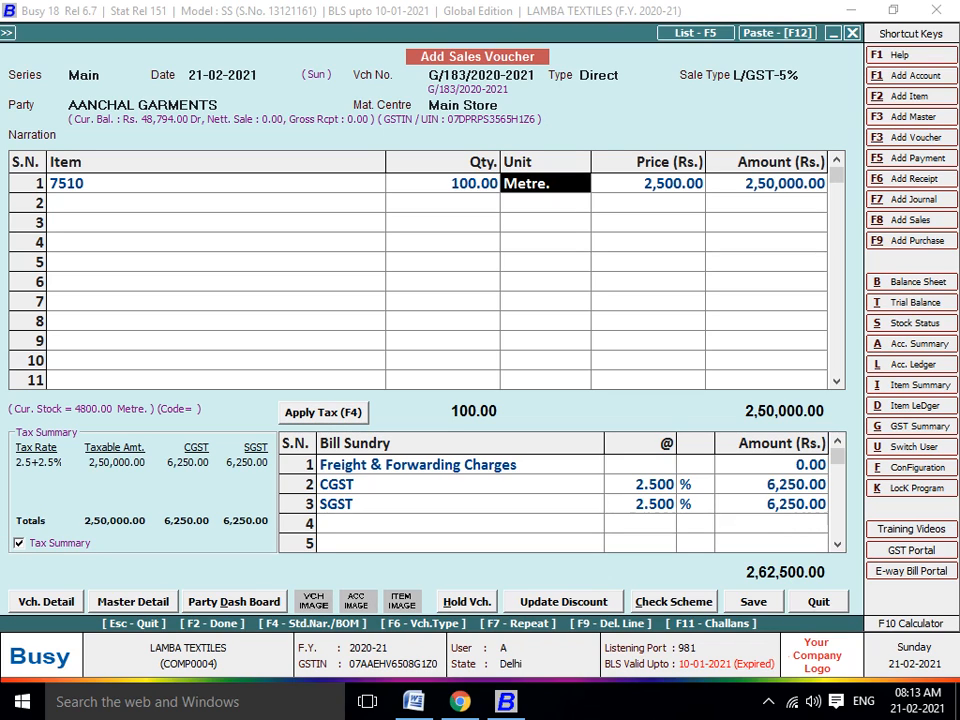
- Re-enter quantity 100 for item 7510, fill the roll details, and set price 250
key(Left)
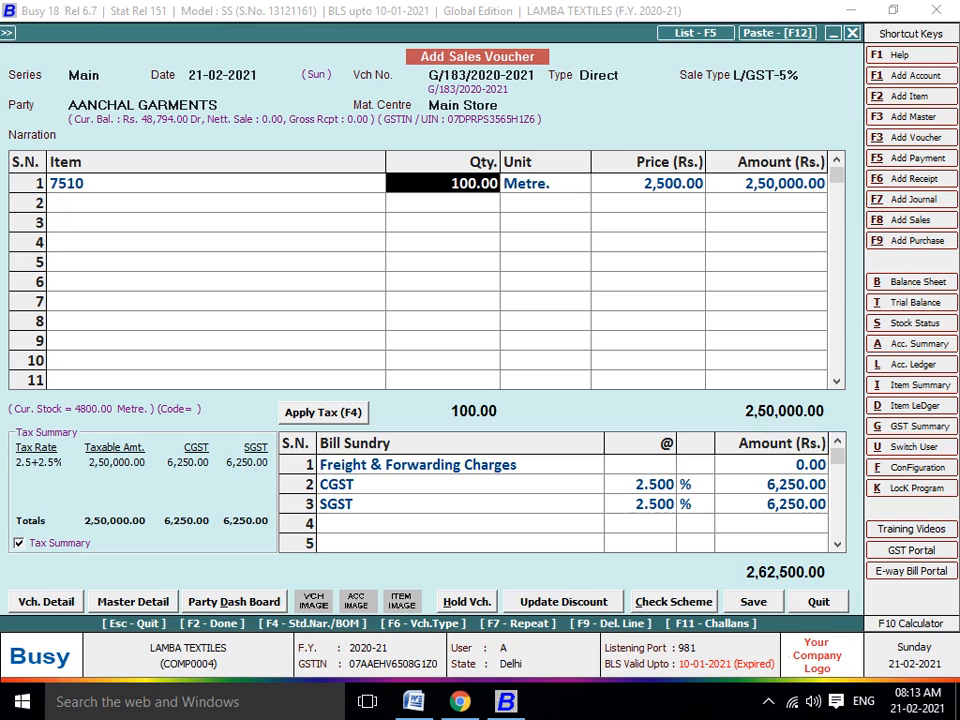
text(100)
key(Return)
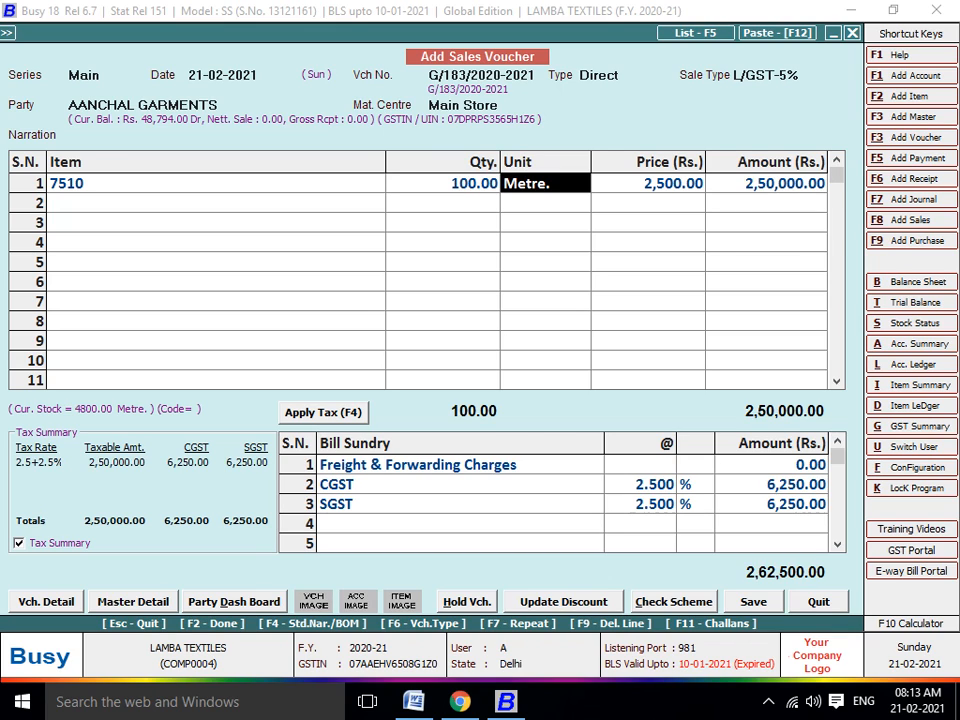
key(Return)
text(2)
key(F2)
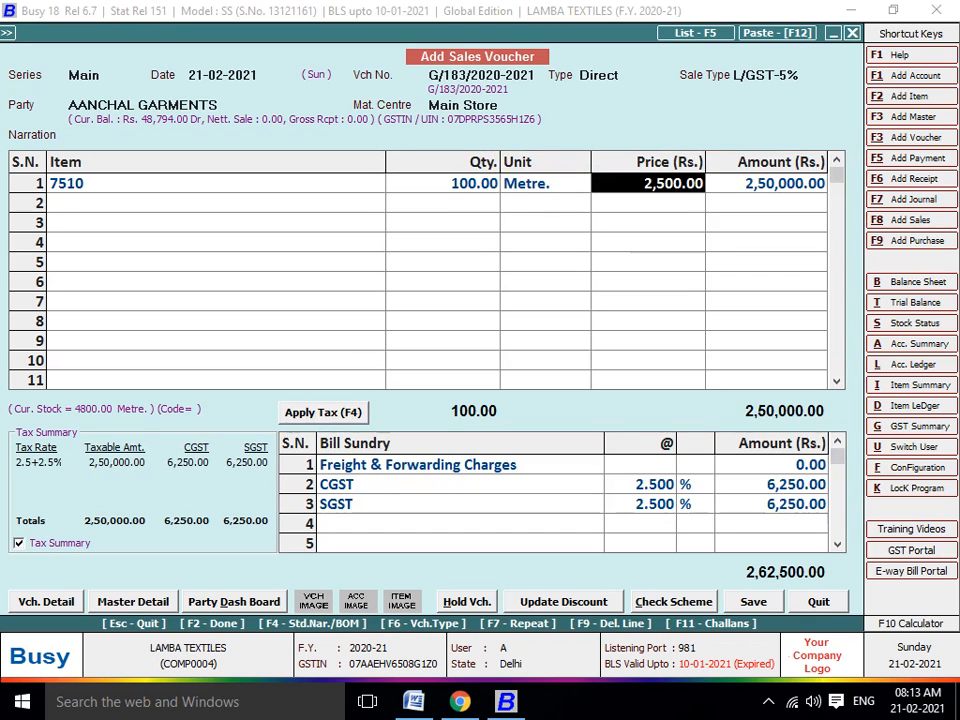
text(250)
key(Return)
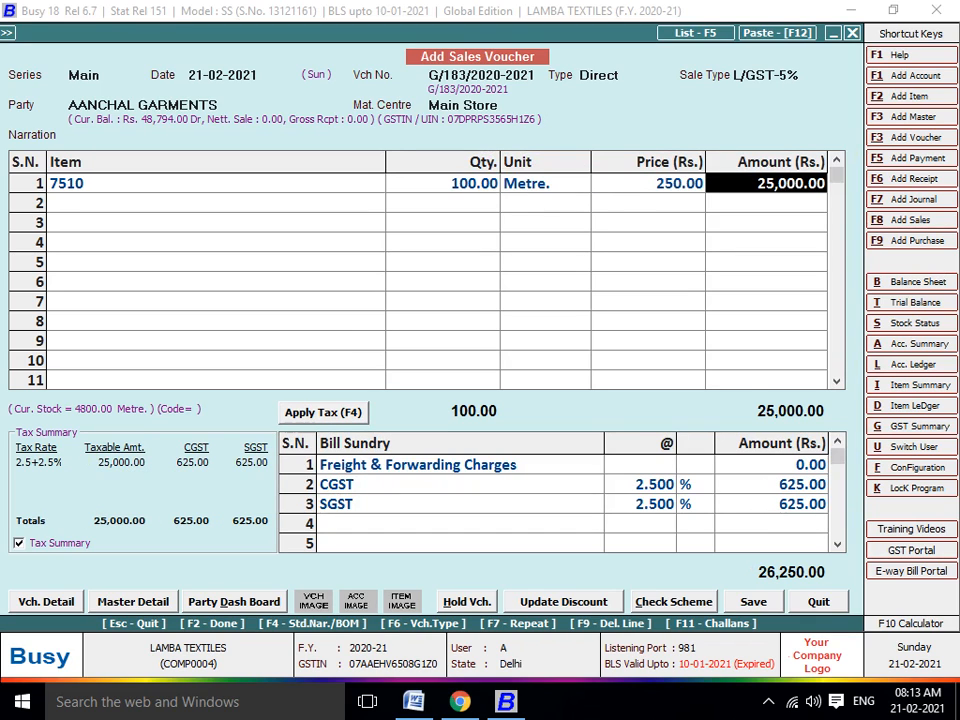
- Change the quantity to 1,000 metres, making the voucher total 2,62,500.00
key(shift+Tab)
key(shift+Tab)
text(1,00)
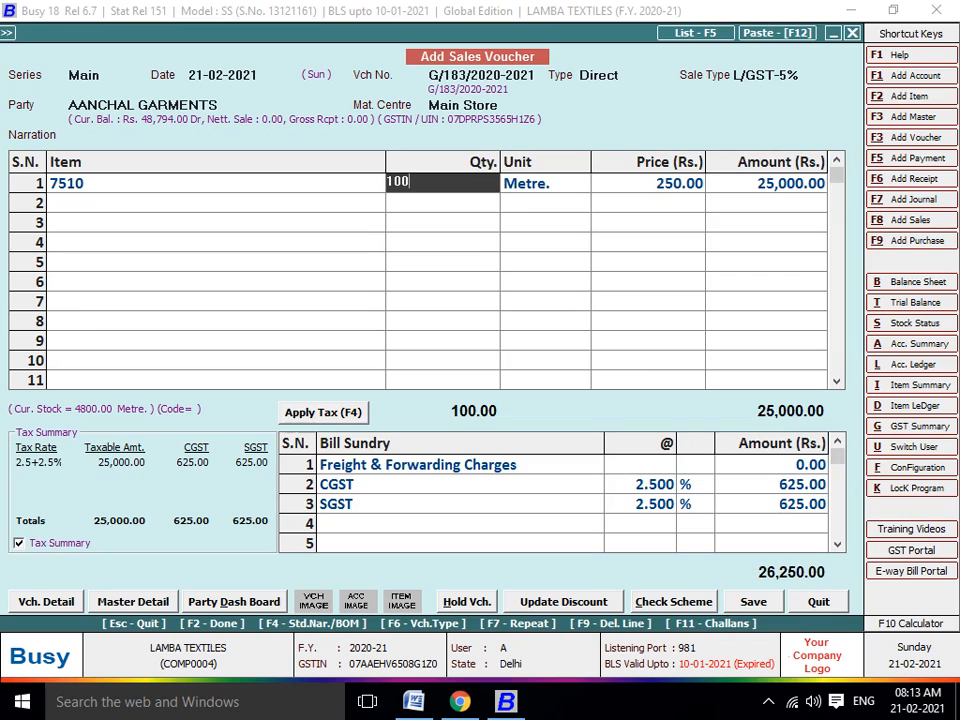
text(0)
key(Return)
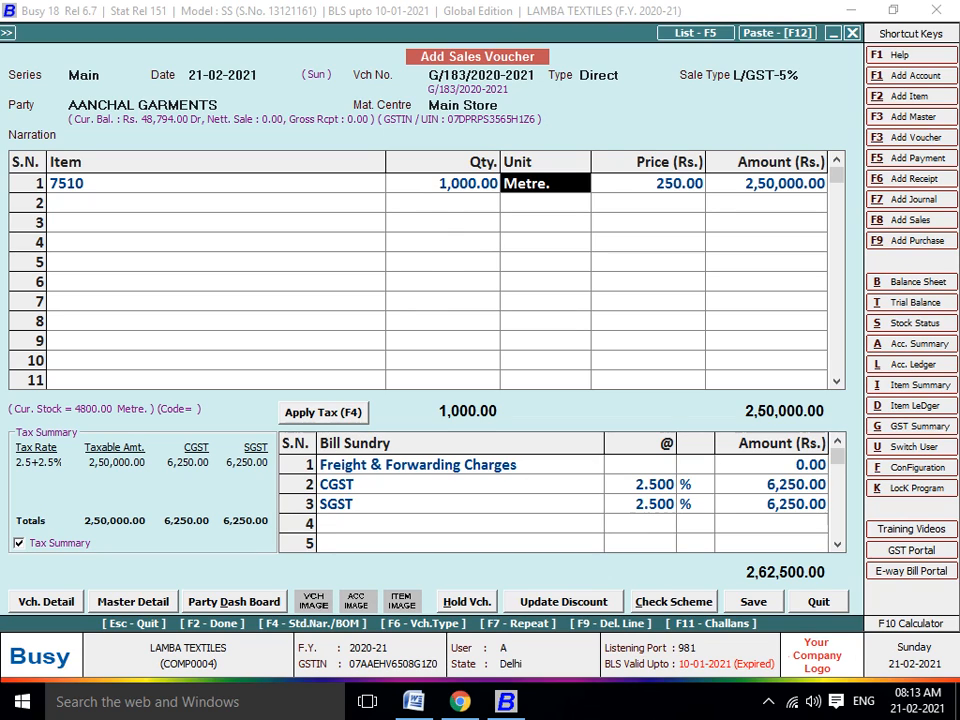
key(F2)
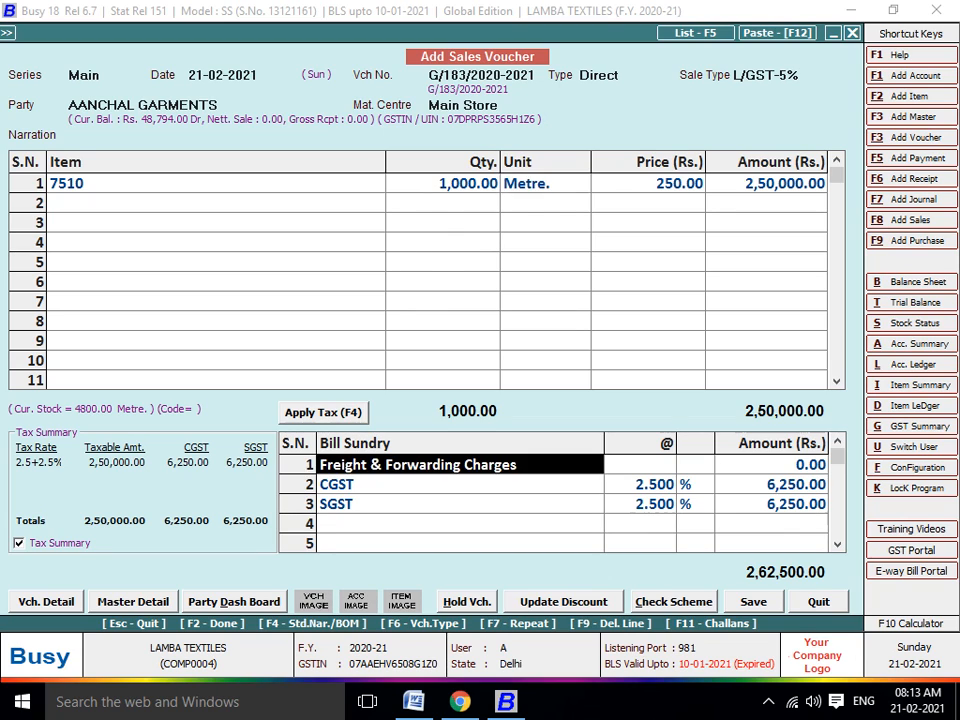
key(F2)
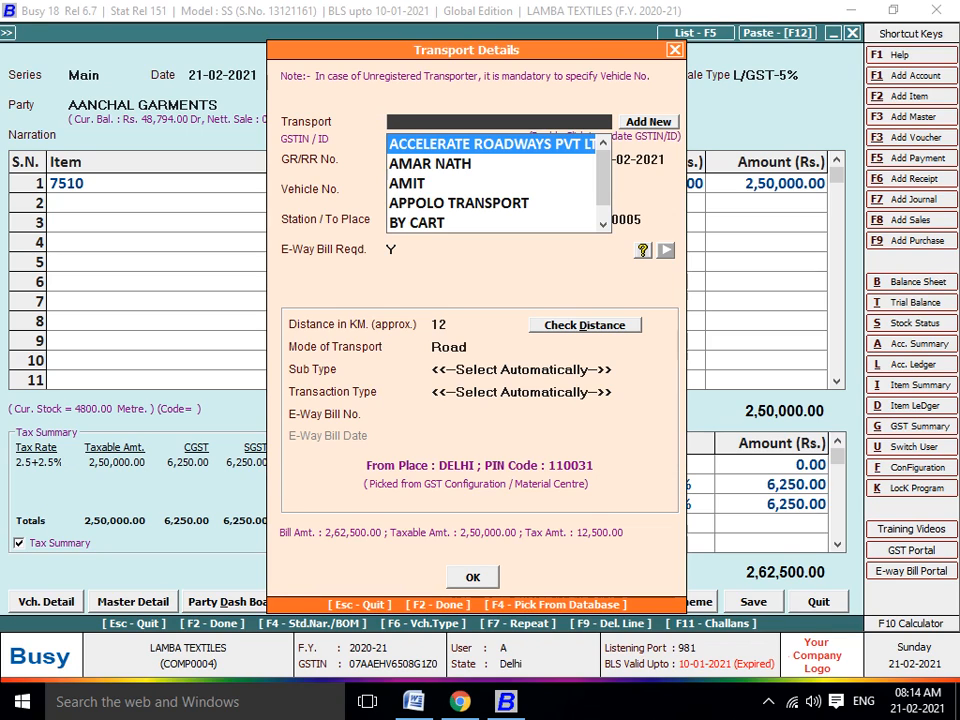
- Set the transporter to YASHPAL, correcting an initial YASH PAL selection
text(y)
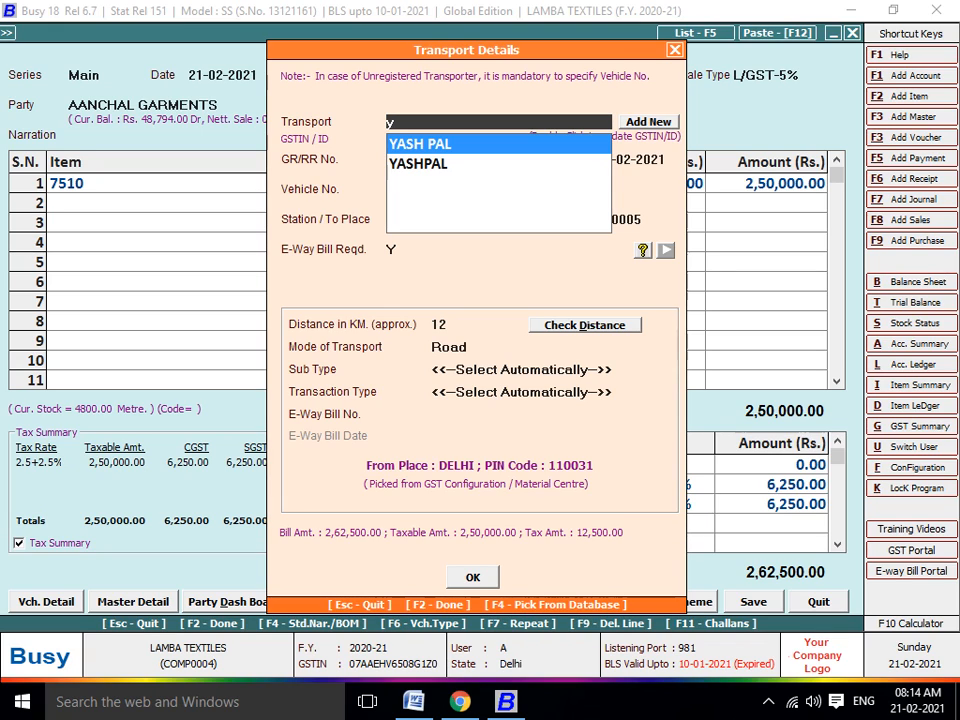
key(Down)
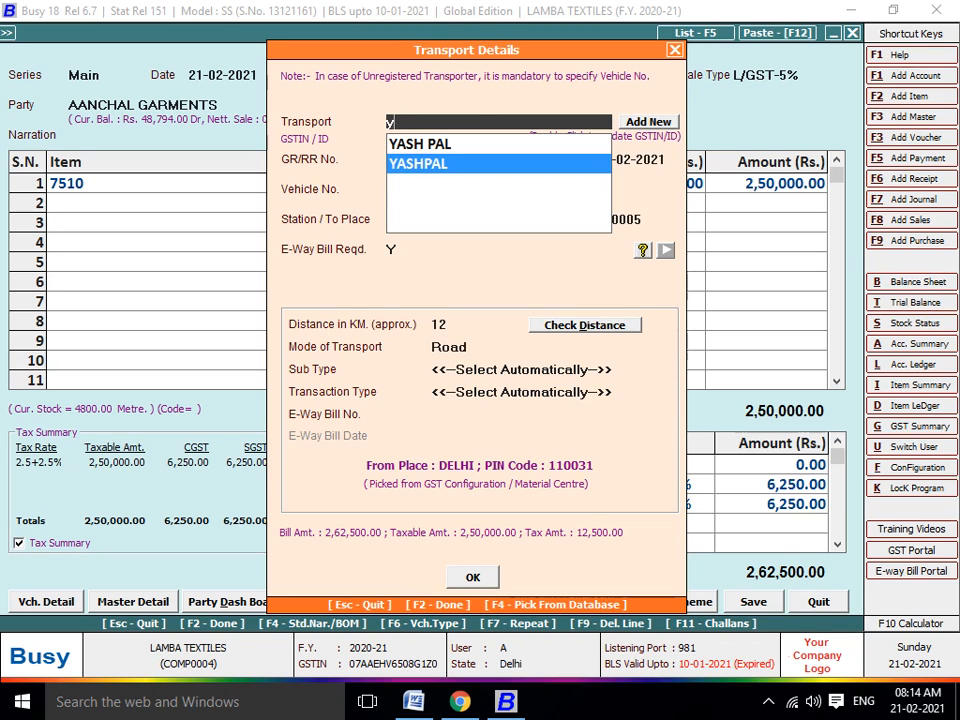
key(Up)
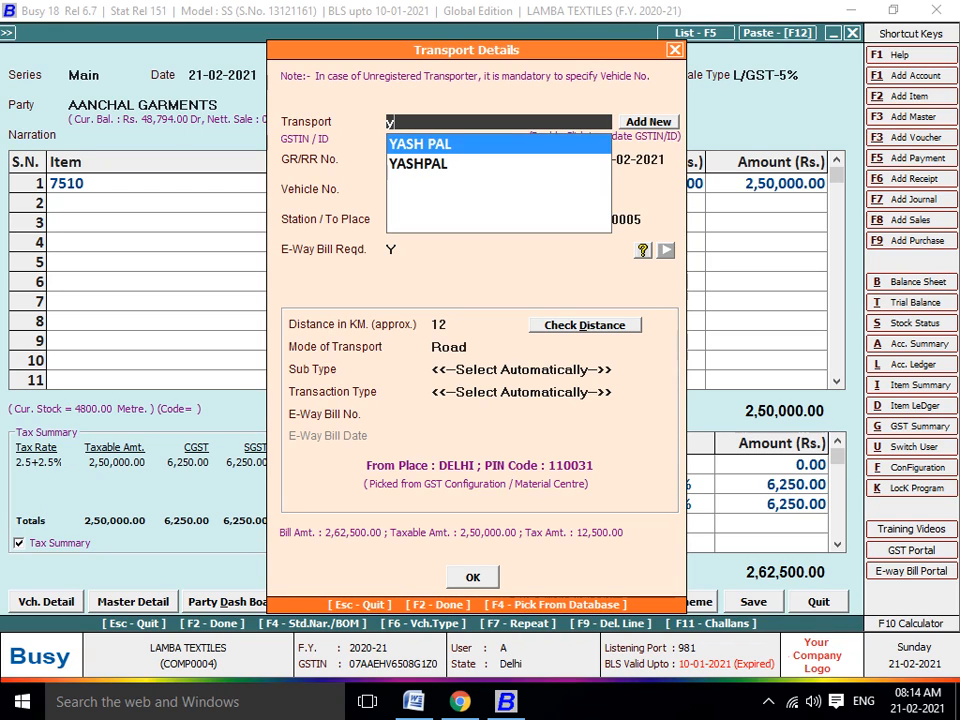
key(Return)
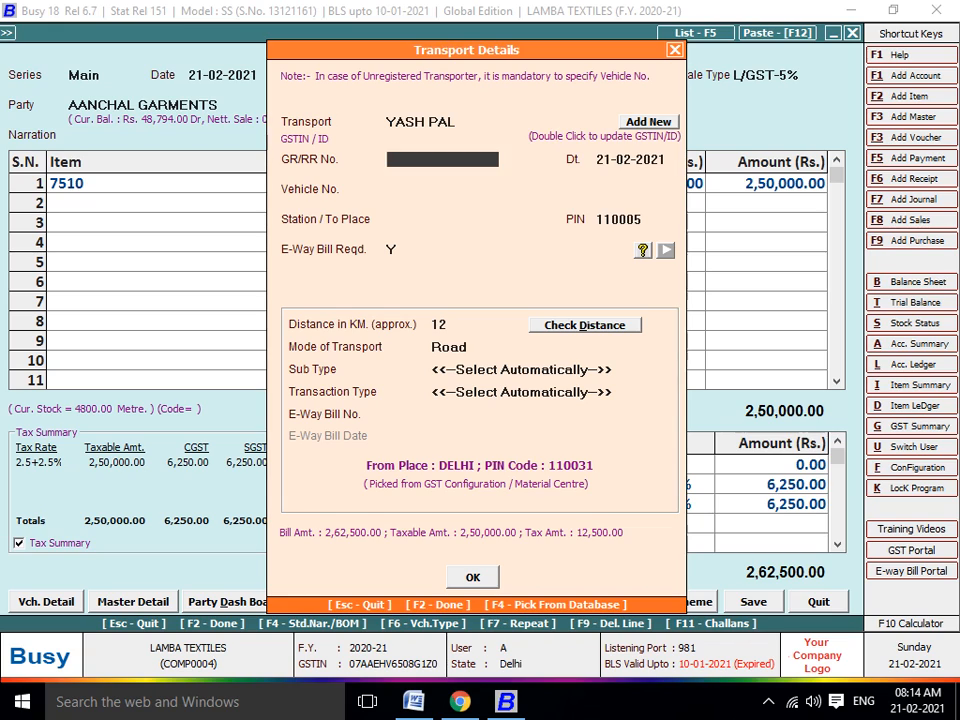
key(Up)
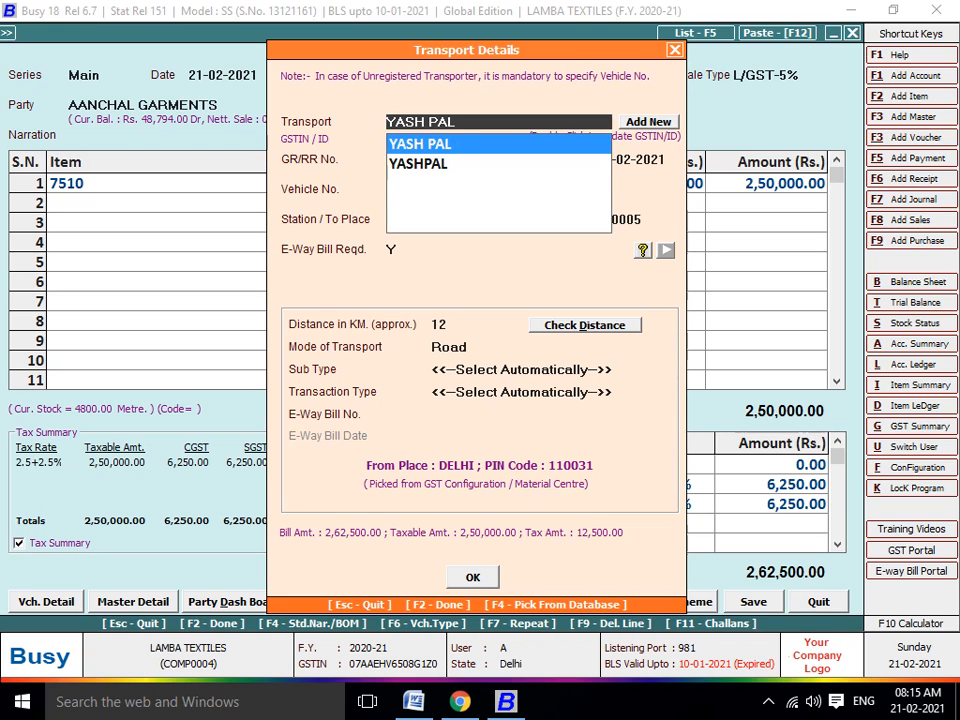
key(Down)
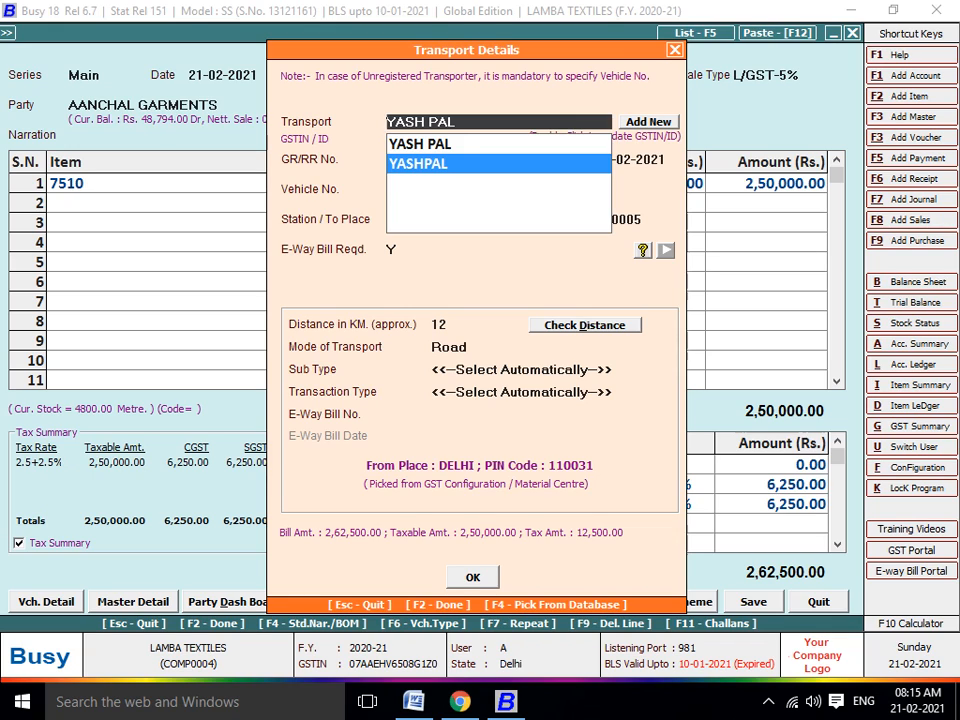
key(Return)
key(Return)
key(Return)
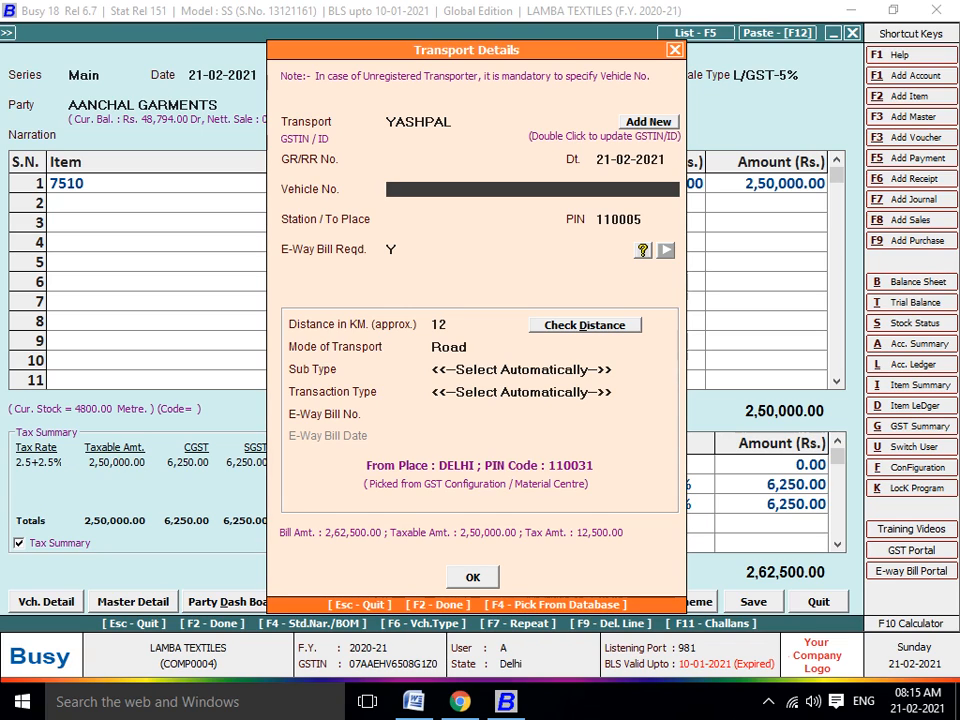
key(F4)
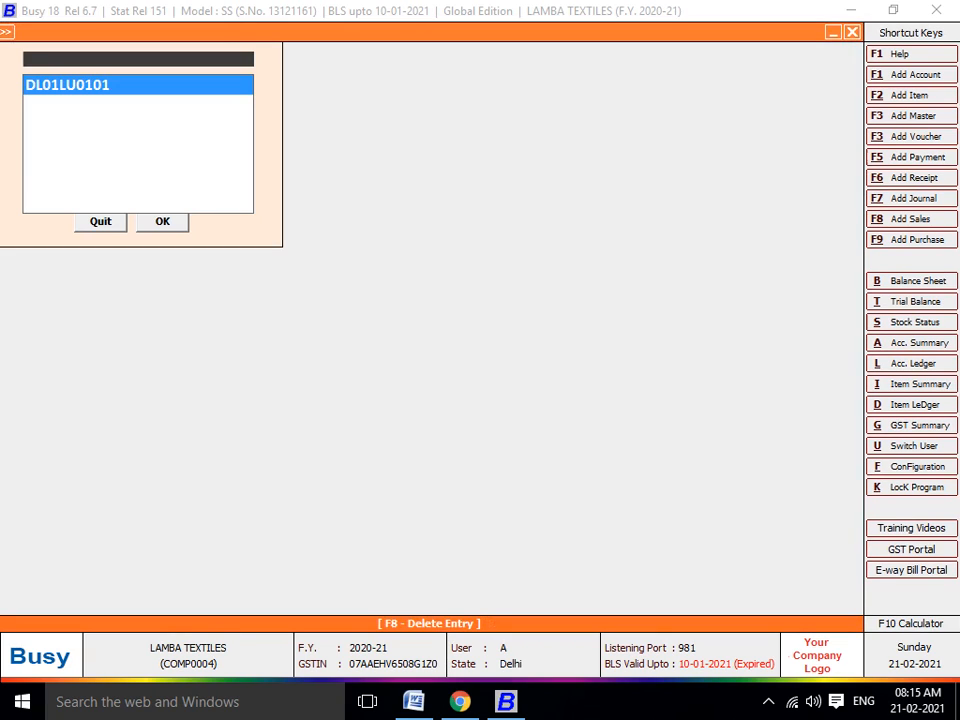
key(Return)
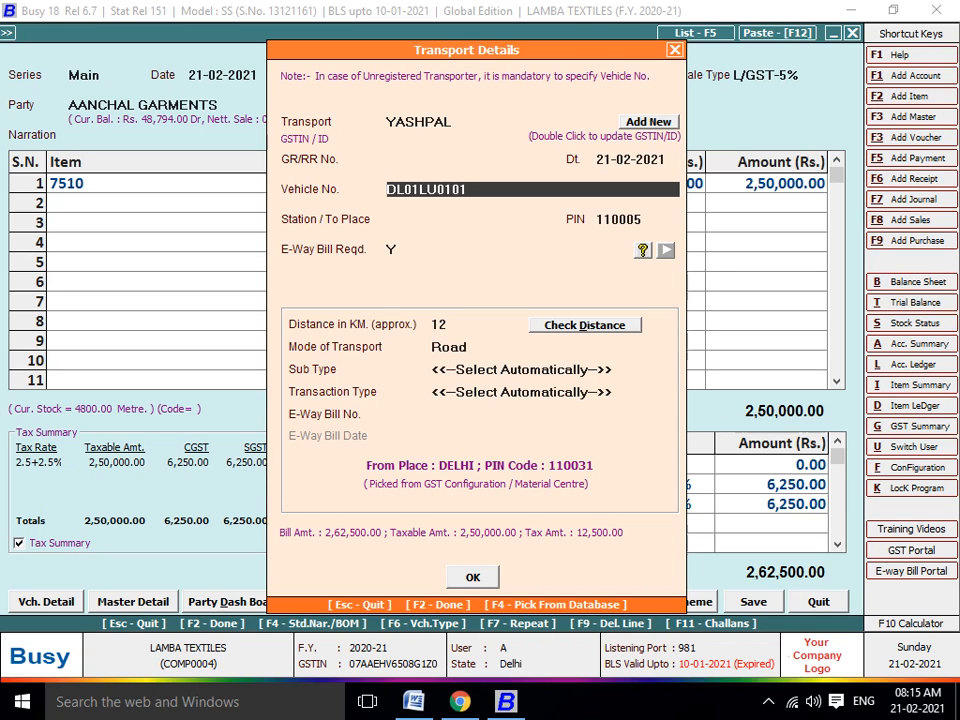
key(Return)
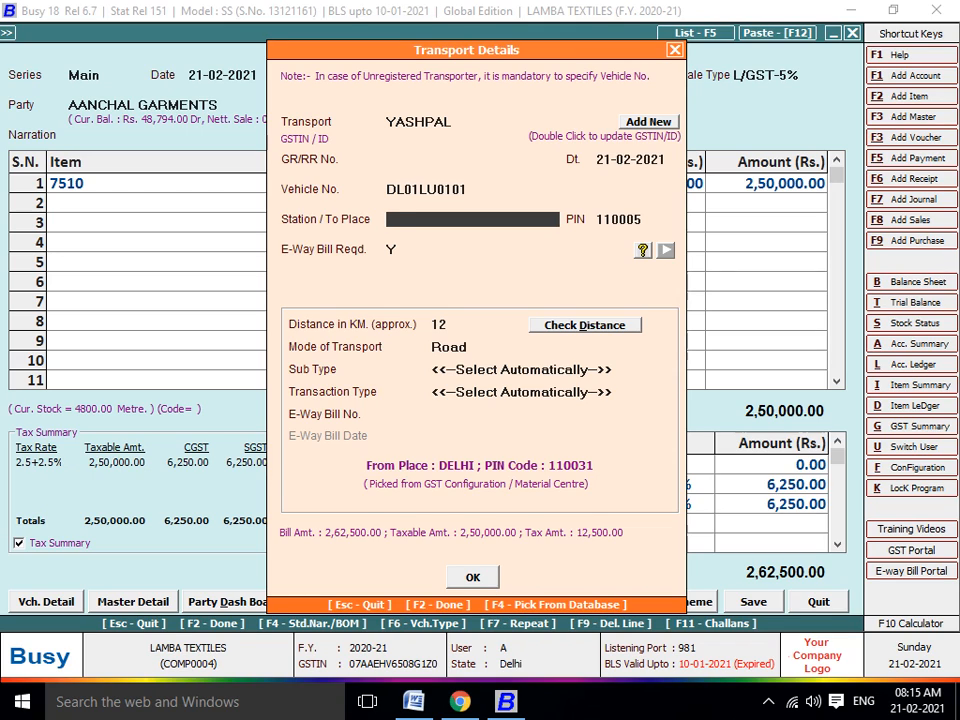
text(karol bagh)
key(Return)
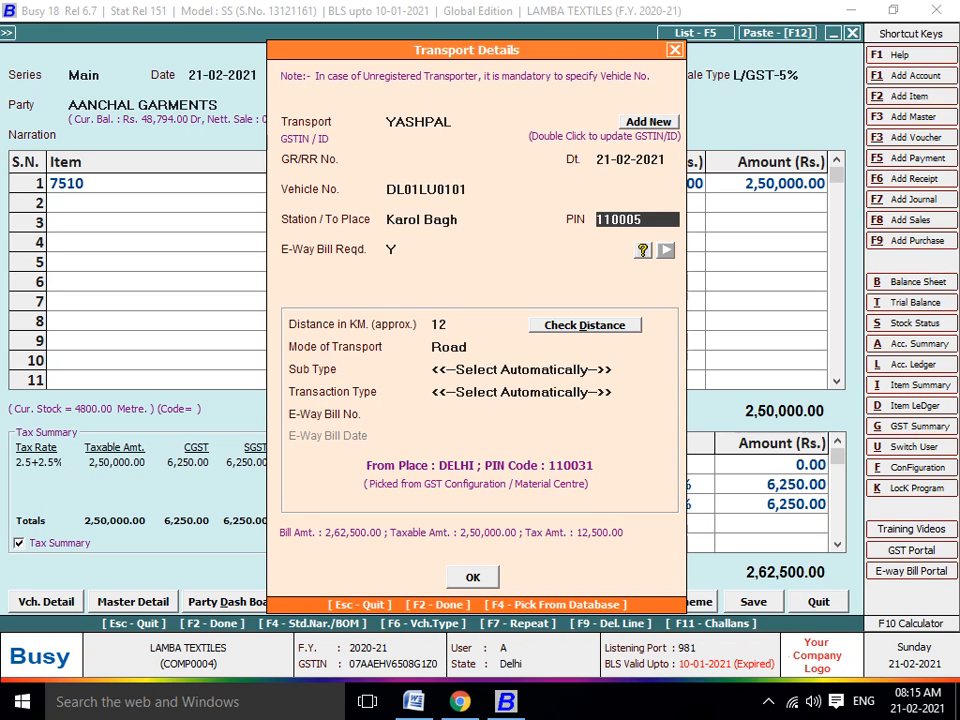
key(Return)
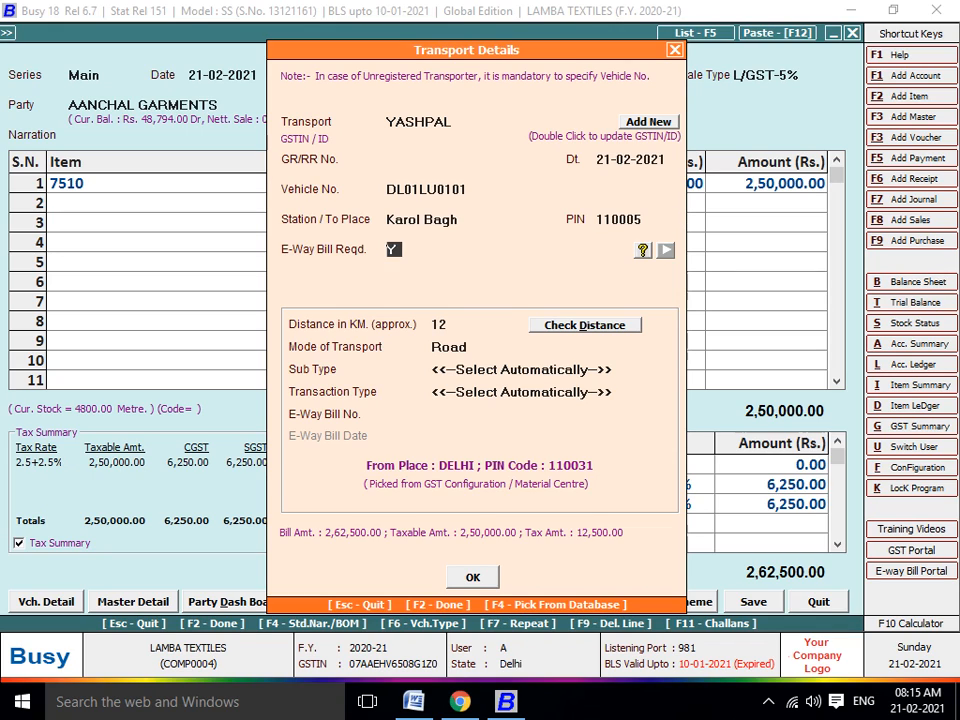
key(Return)
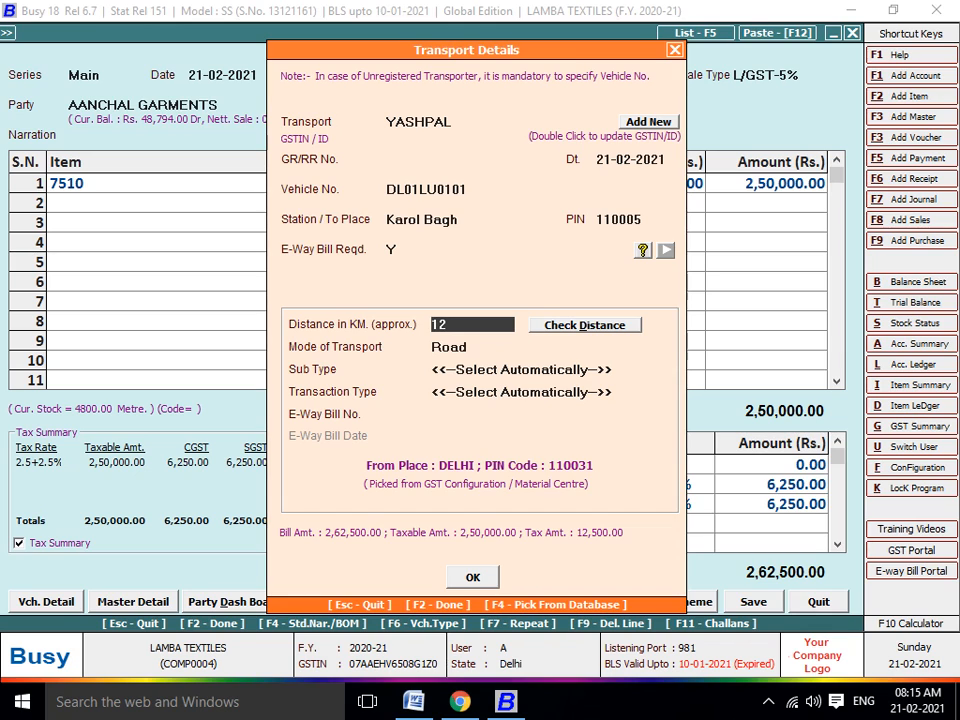
key(Return)
key(Return)
key(Return)
key(Return)
key(F2)
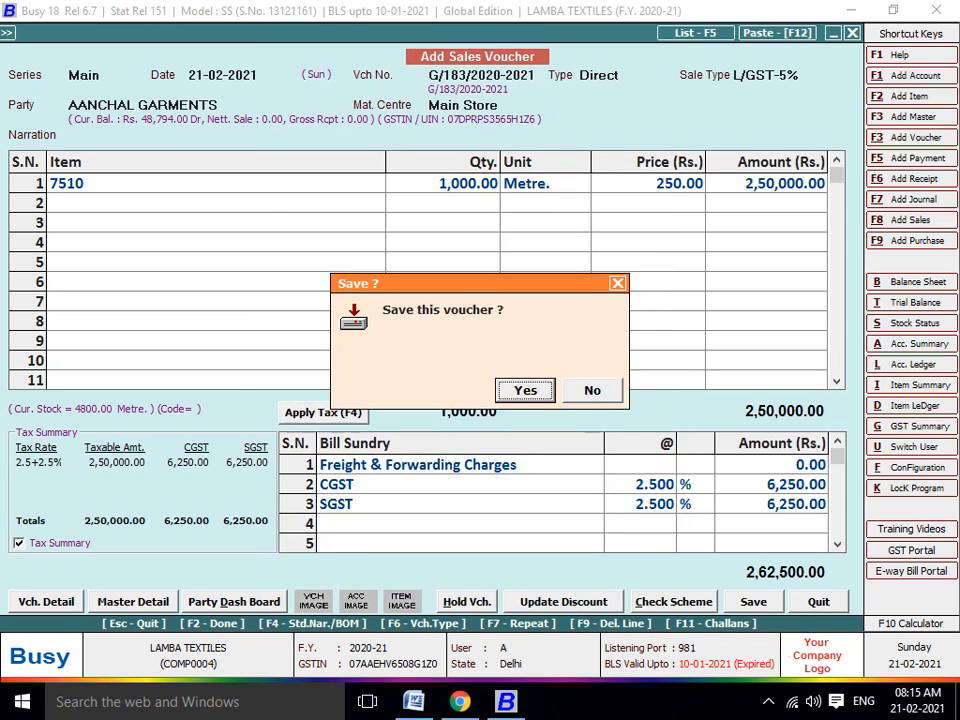
- Decline saving the sales voucher in Busy
key(Right)
key(Return)
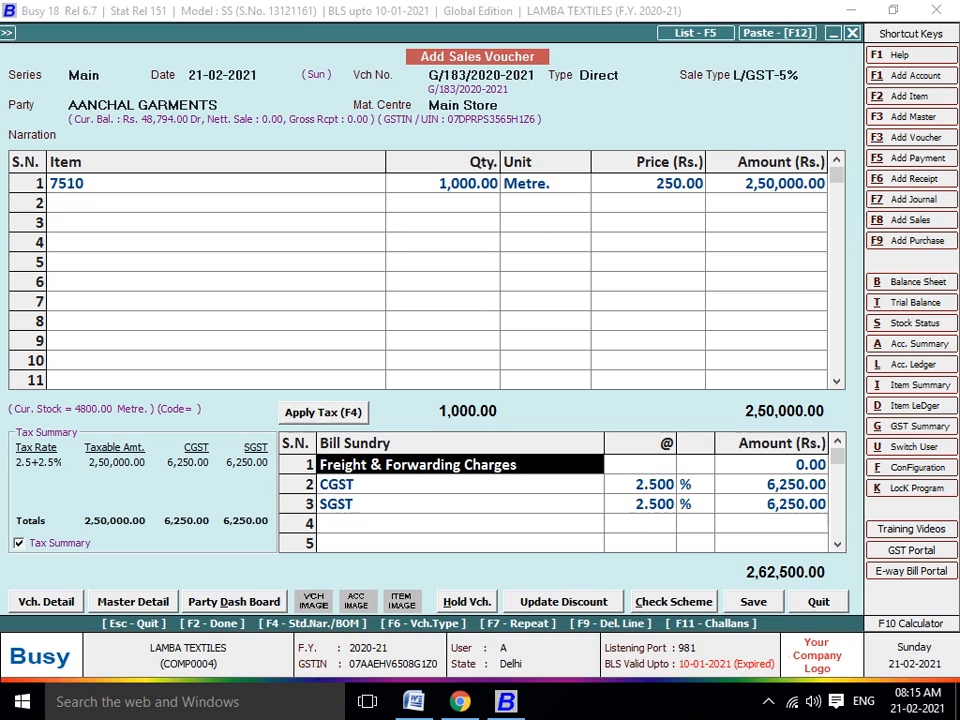
key(F2)
key(F2)
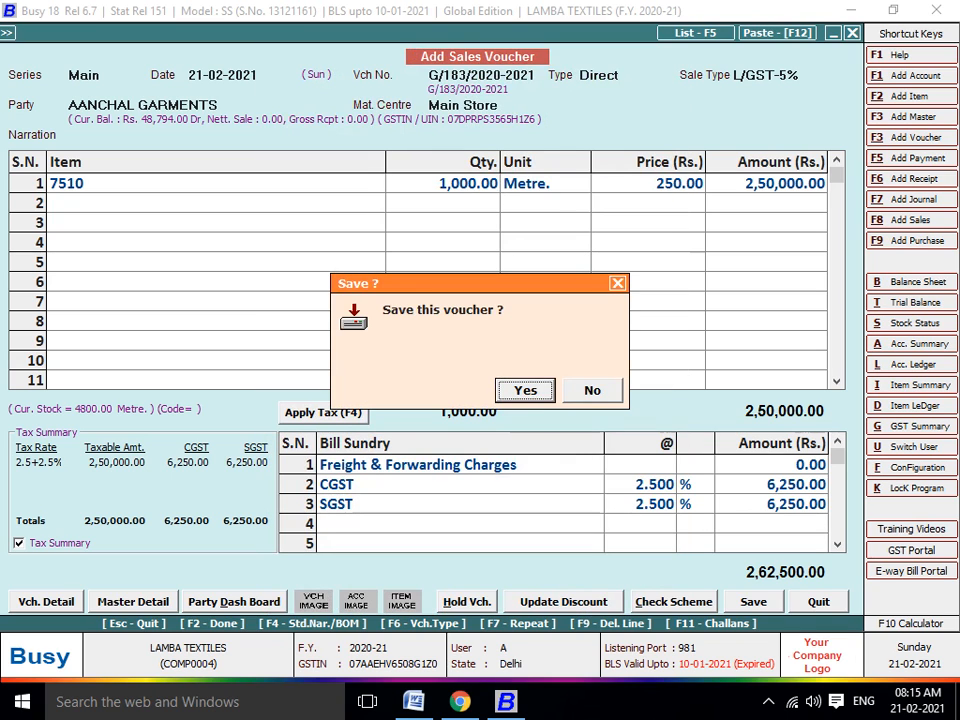
key(Right)
key(Return)
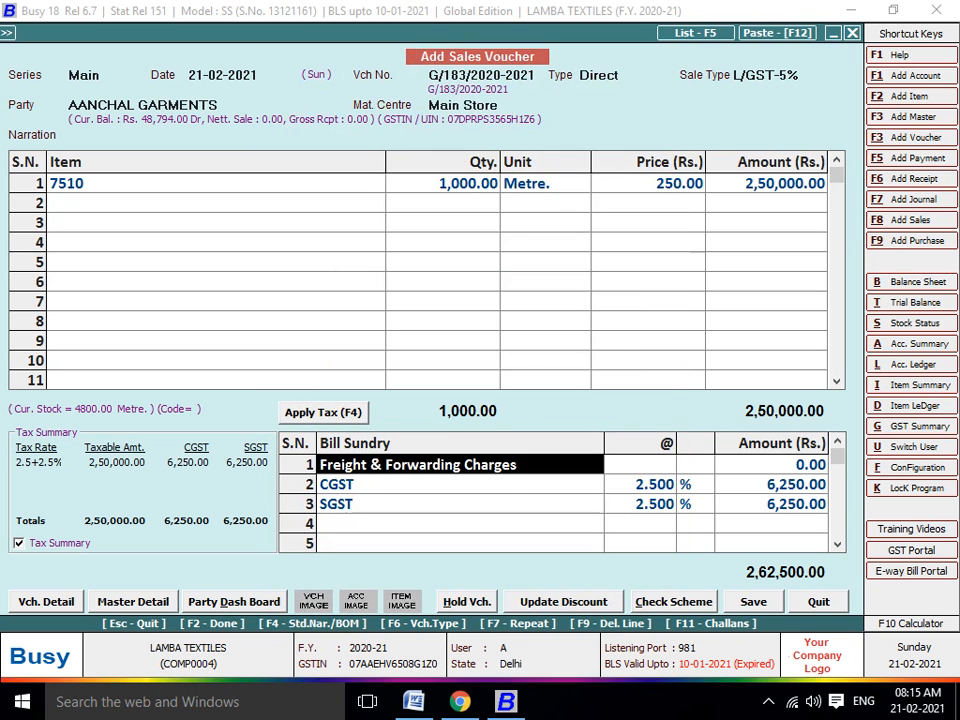
- Copy AANCHAL GARMENTS's GSTIN from its account master for the e-way bill form
click(218, 105)
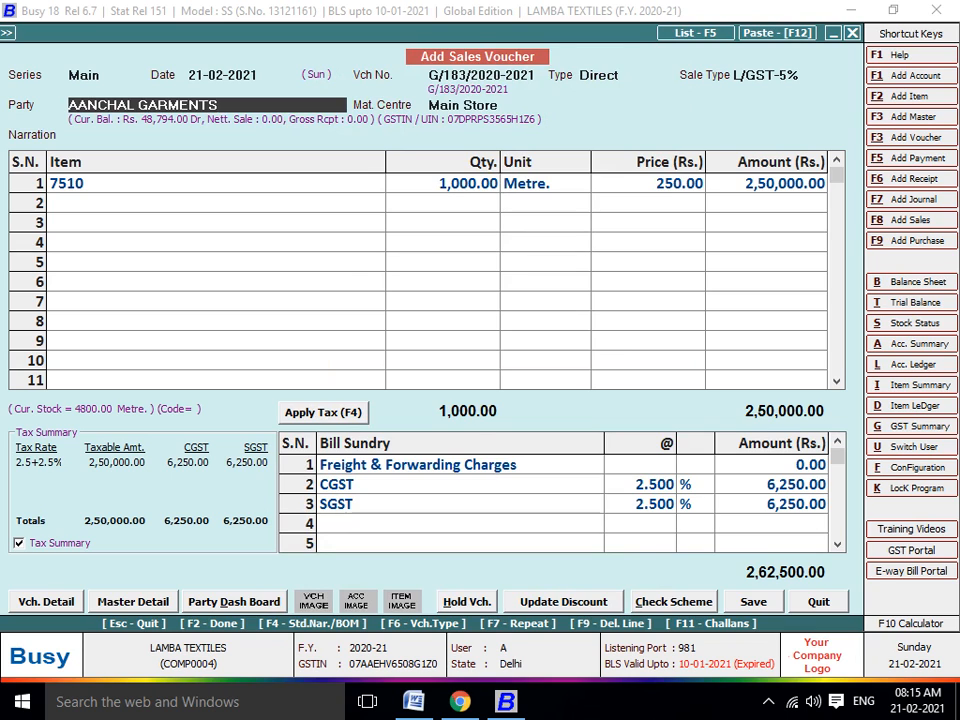
key(alt+m)
drag(224, 363, 88, 363)
right_click(118, 364)
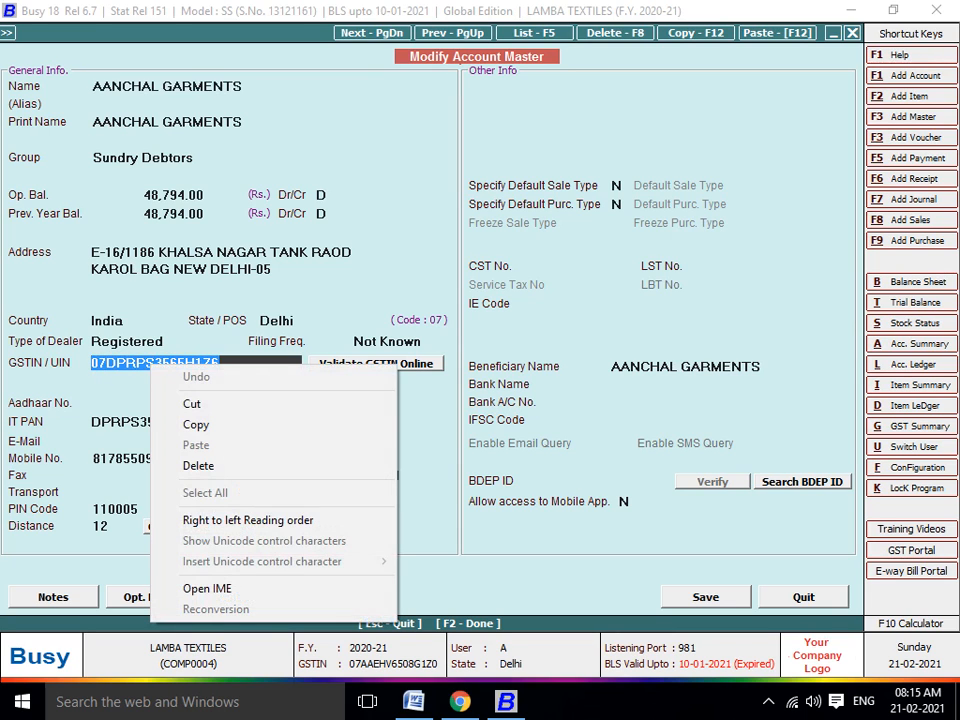
click(170, 424)
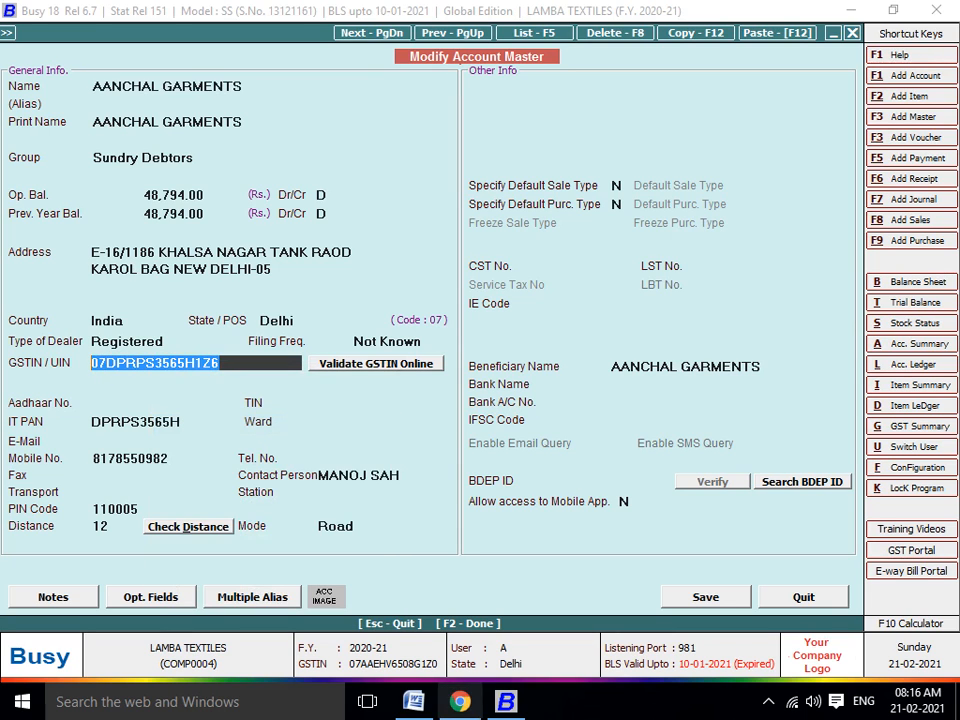
key(alt+Tab)
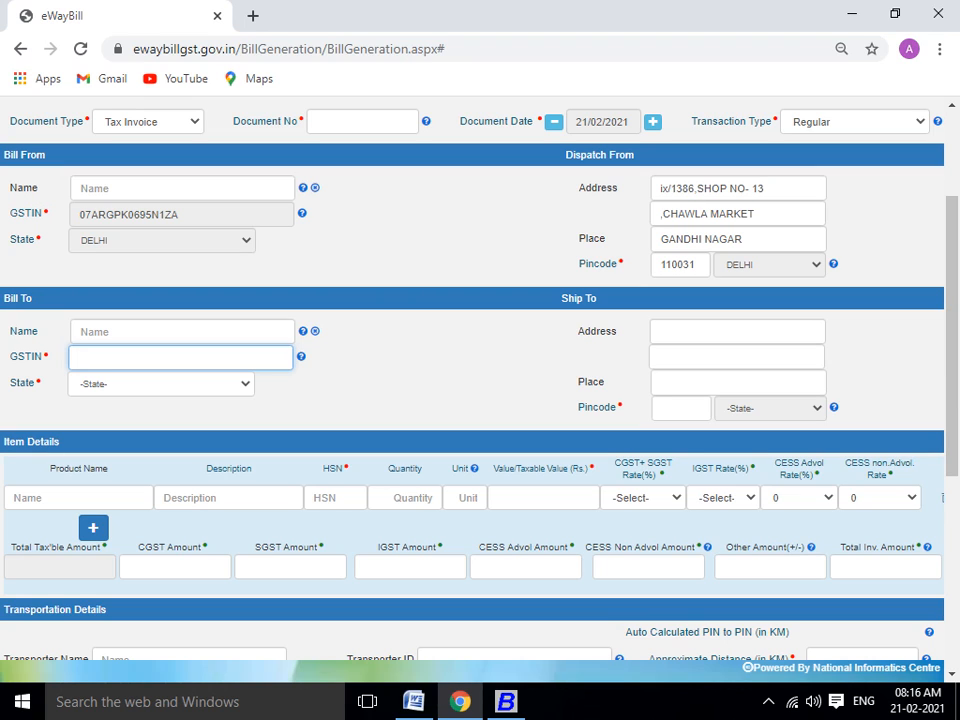
key(ctrl+v)
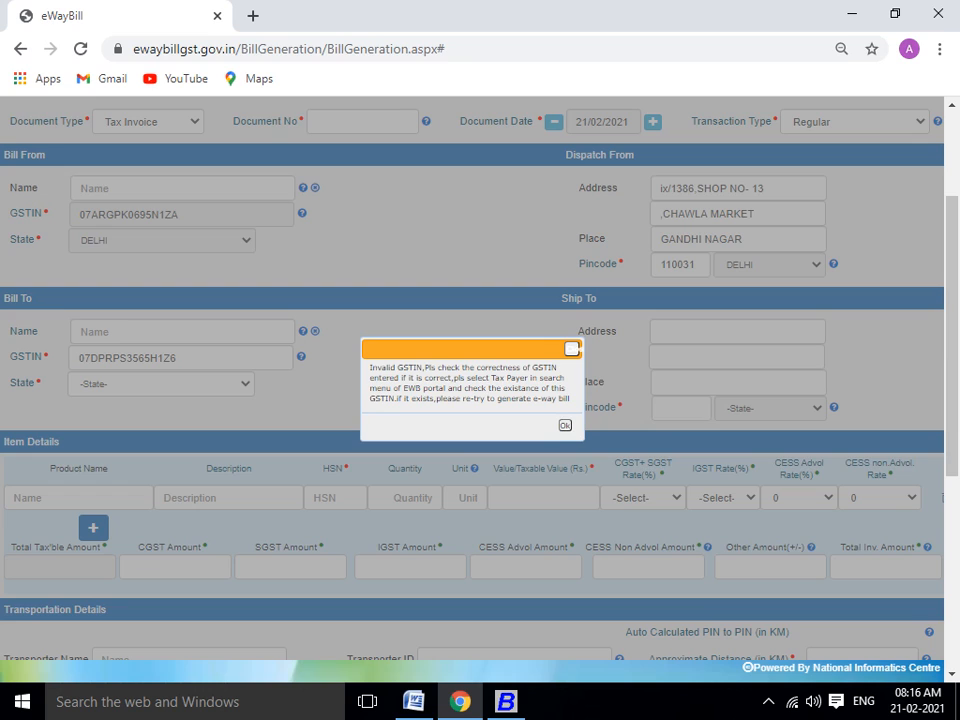
key(Return)
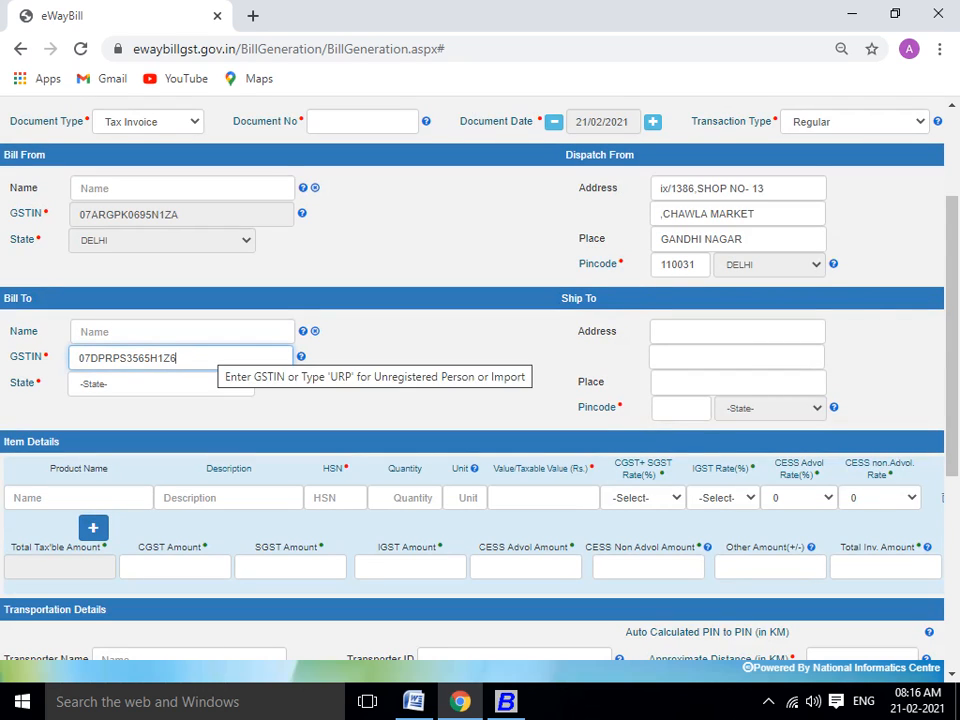
key(alt+Tab)
key(Escape)
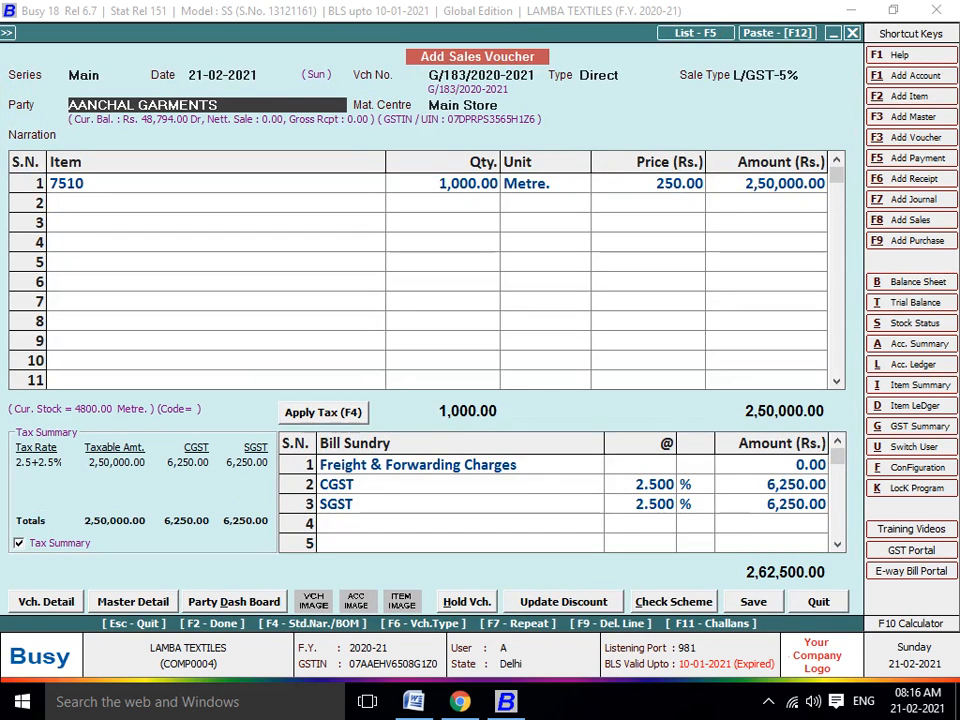
- Switch the voucher party to A WOOF JEANS and copy its GSTIN from the billing details
text(a)
key(Down)
key(Down)
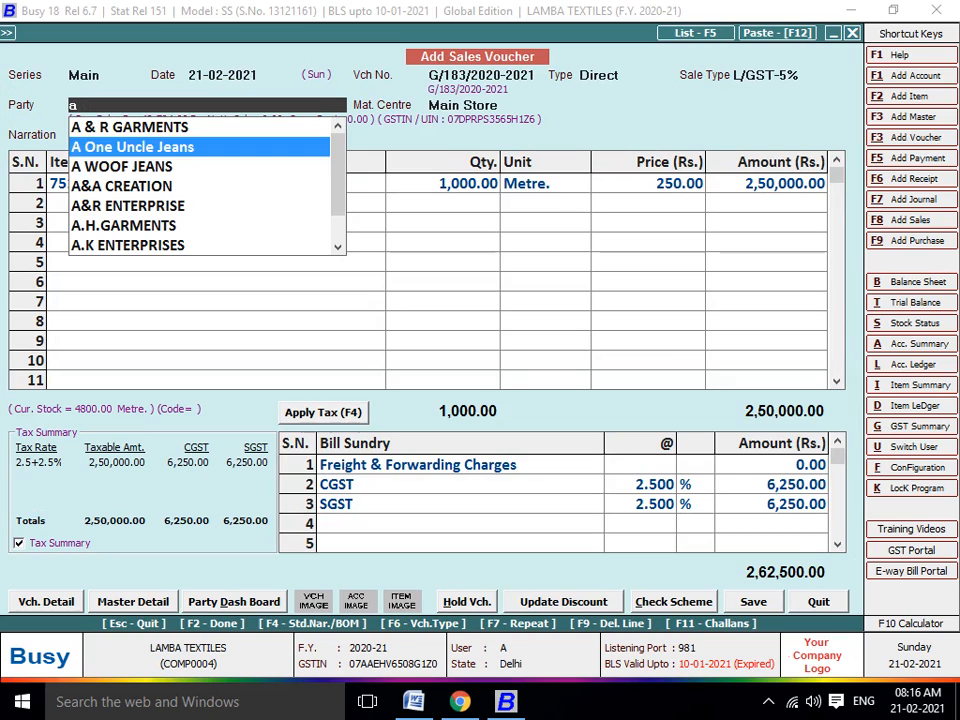
key(Return)
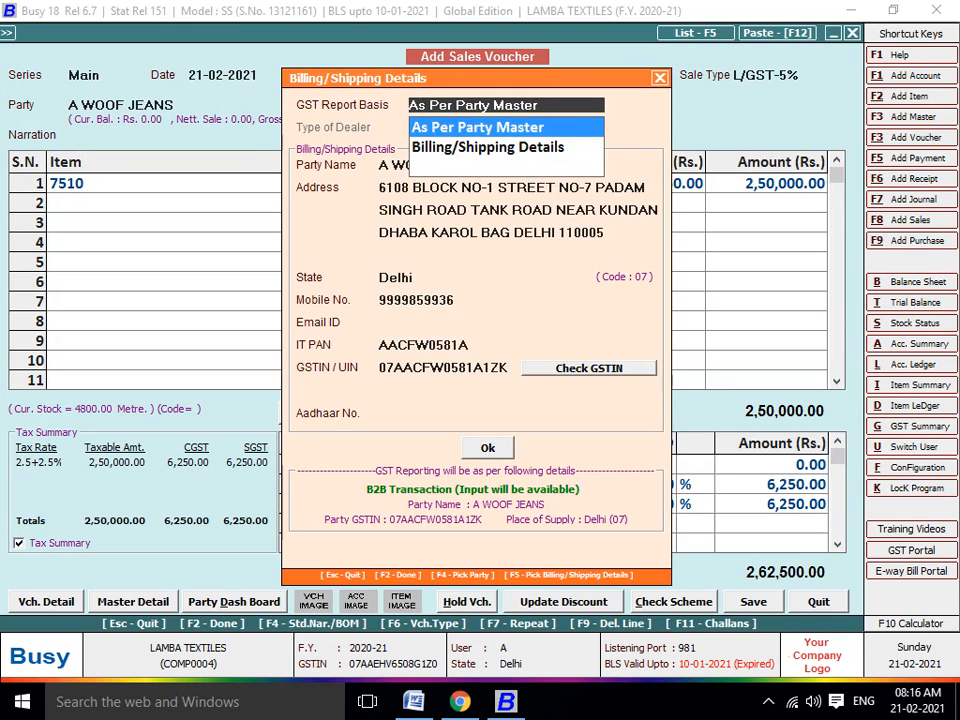
key(Return)
key(Return)
key(Return)
key(Return)
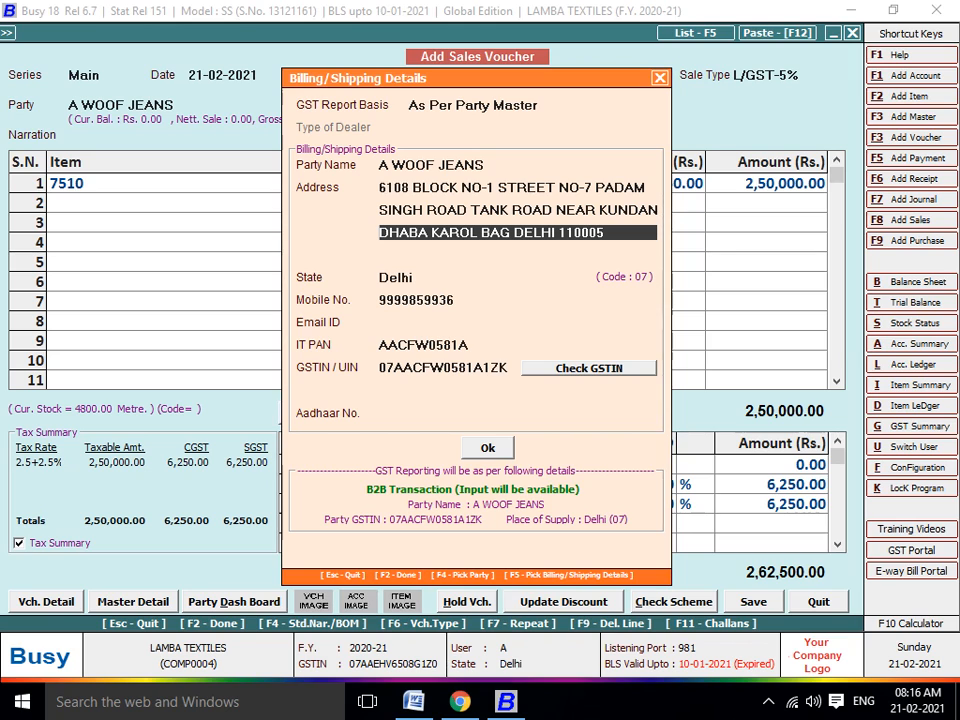
key(Return)
key(Return)
key(Return)
key(Return)
key(Return)
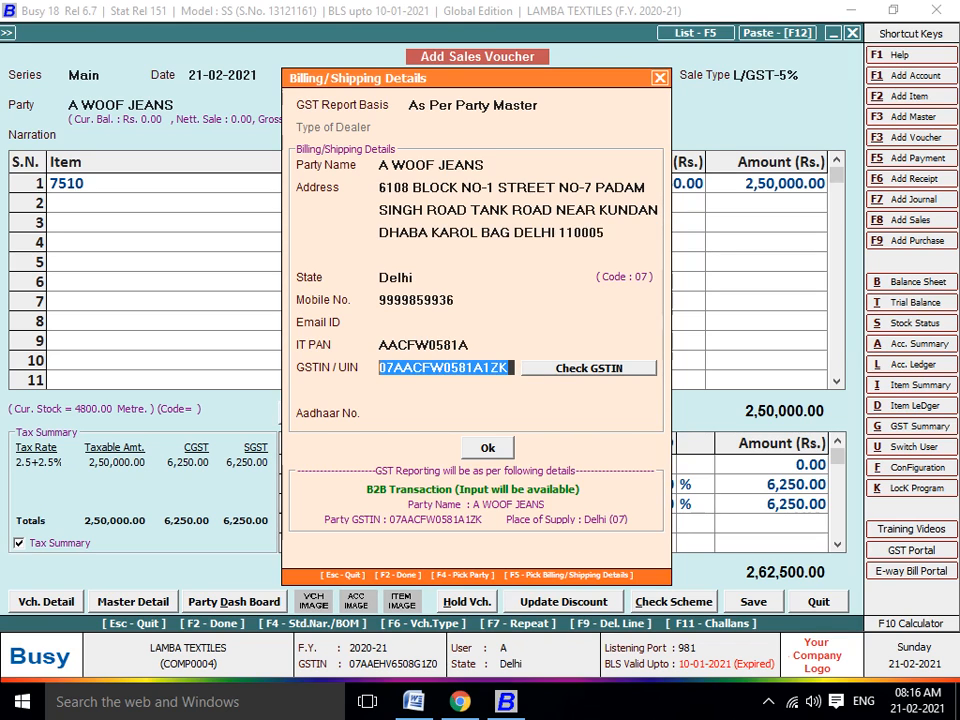
right_click(436, 369)
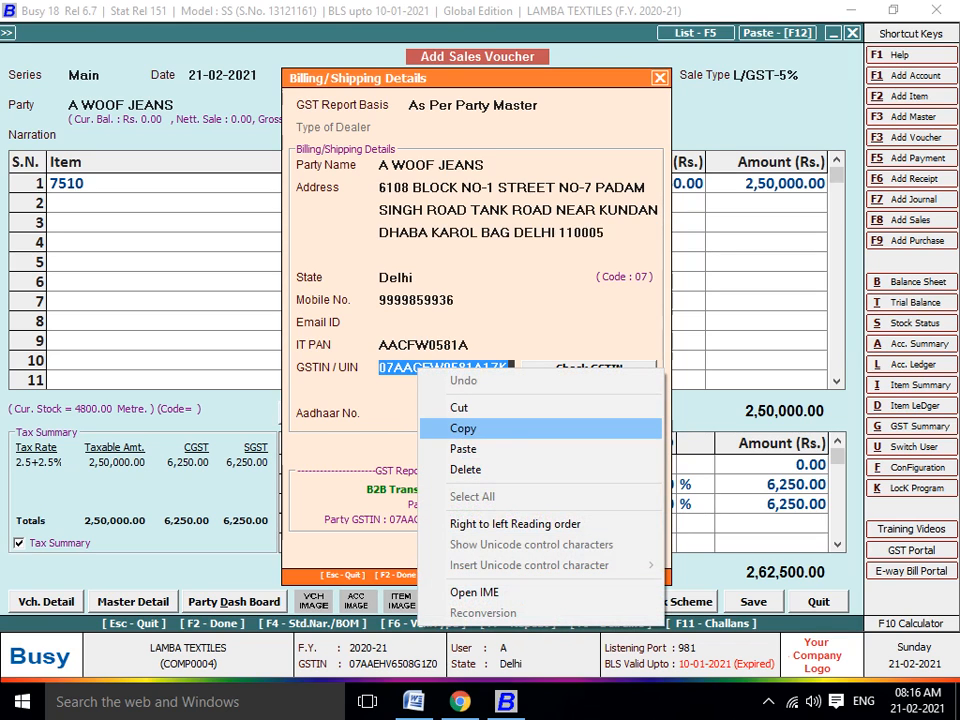
click(458, 429)
key(alt+Tab)
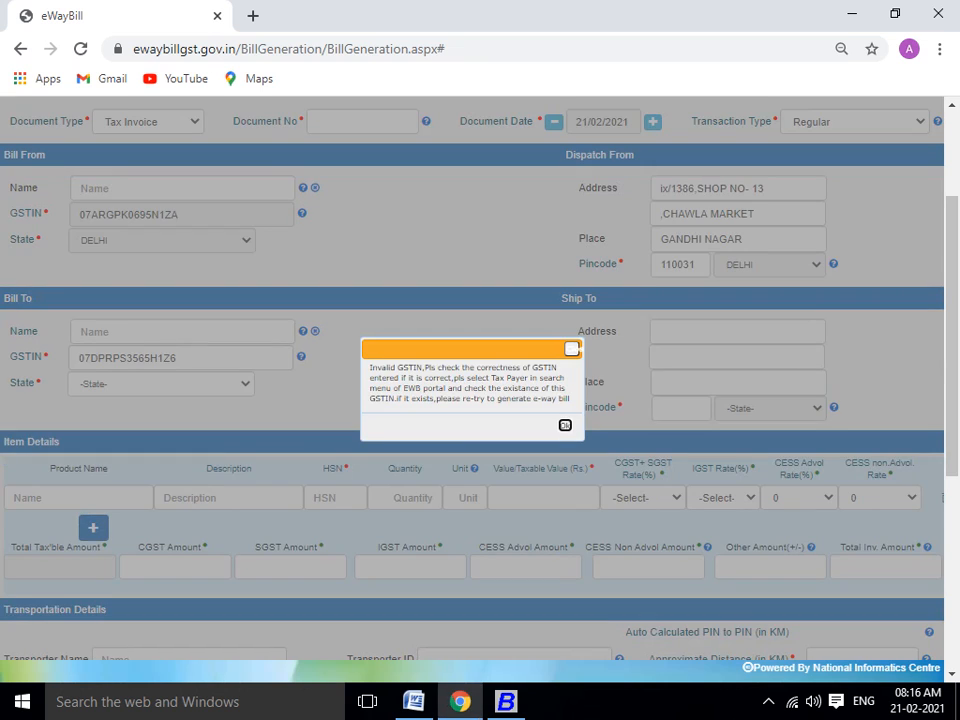
- Replace the Bill To GSTIN with A WOOF JEANS's copied GSTIN
key(Return)
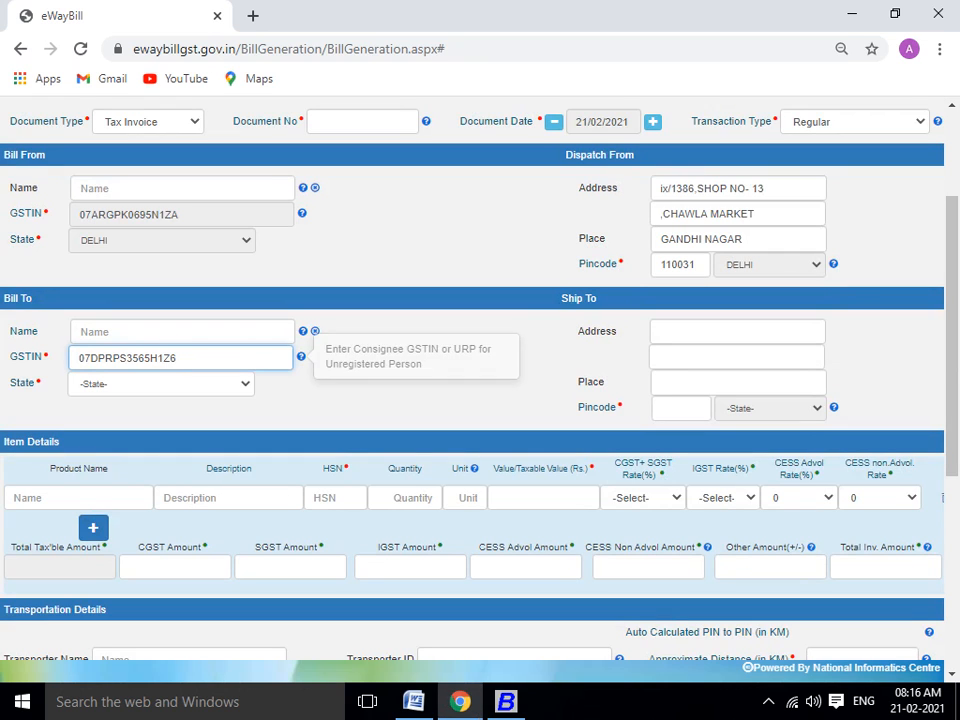
key(BackSpace)
key(BackSpace)
key(BackSpace)
key(BackSpace)
key(BackSpace)
key(BackSpace)
key(BackSpace)
key(BackSpace)
key(BackSpace)
key(BackSpace)
key(BackSpace)
key(BackSpace)
key(BackSpace)
key(BackSpace)
key(BackSpace)
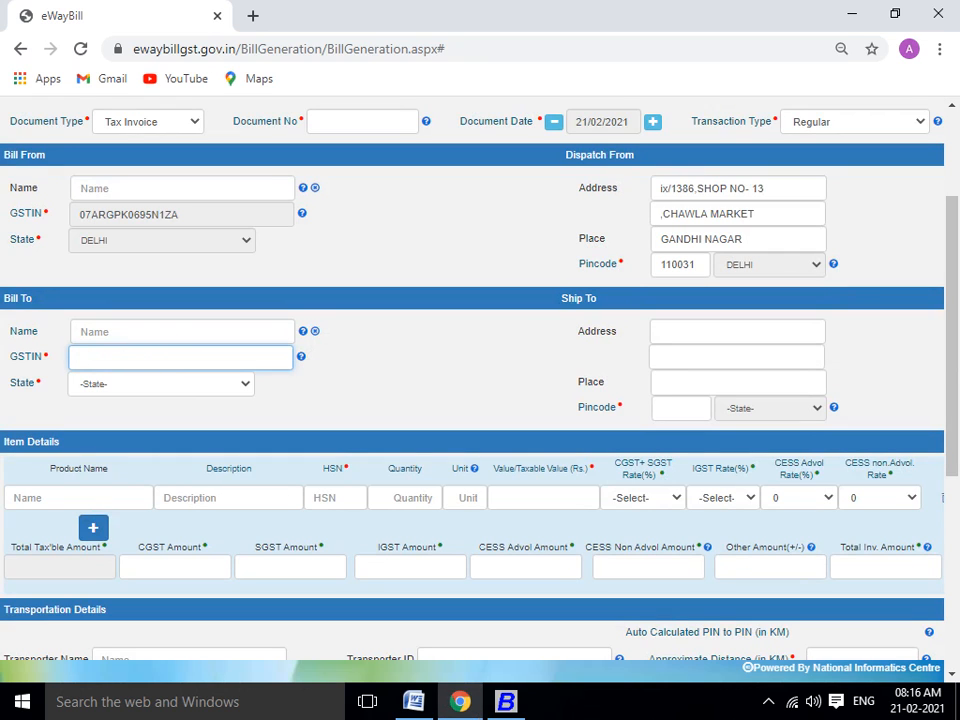
key(ctrl+v)
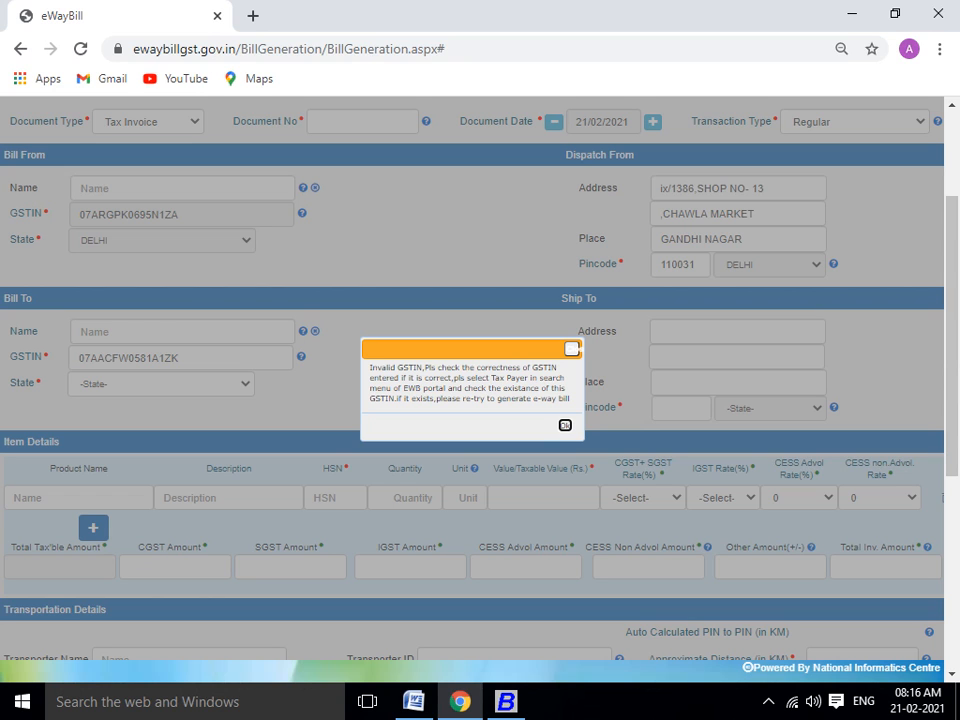
key(Return)
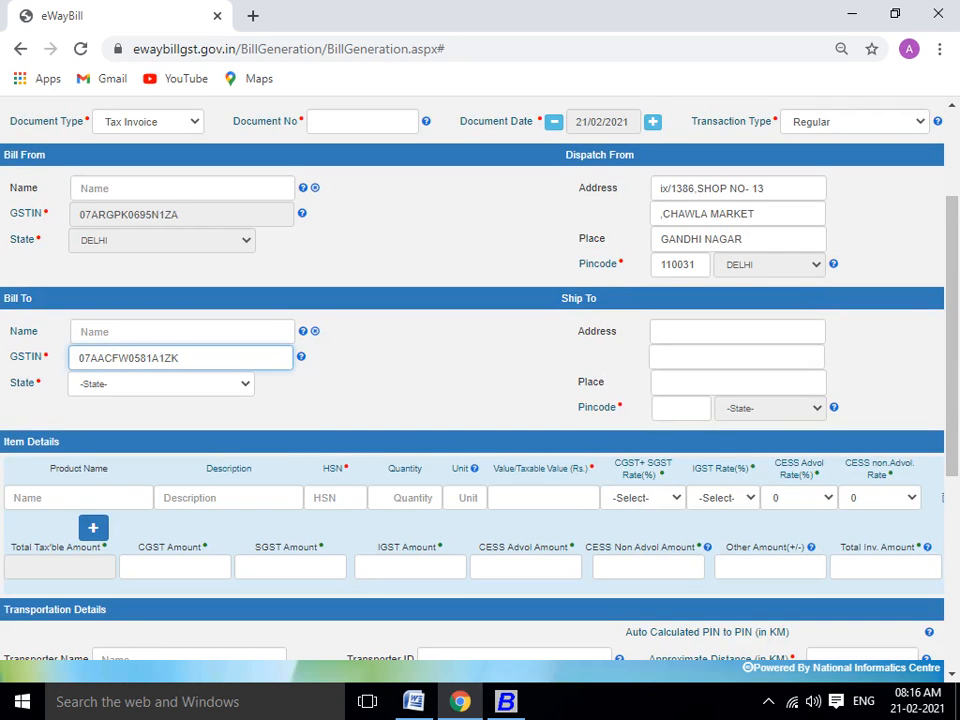
scroll(480, 380, up, 2)
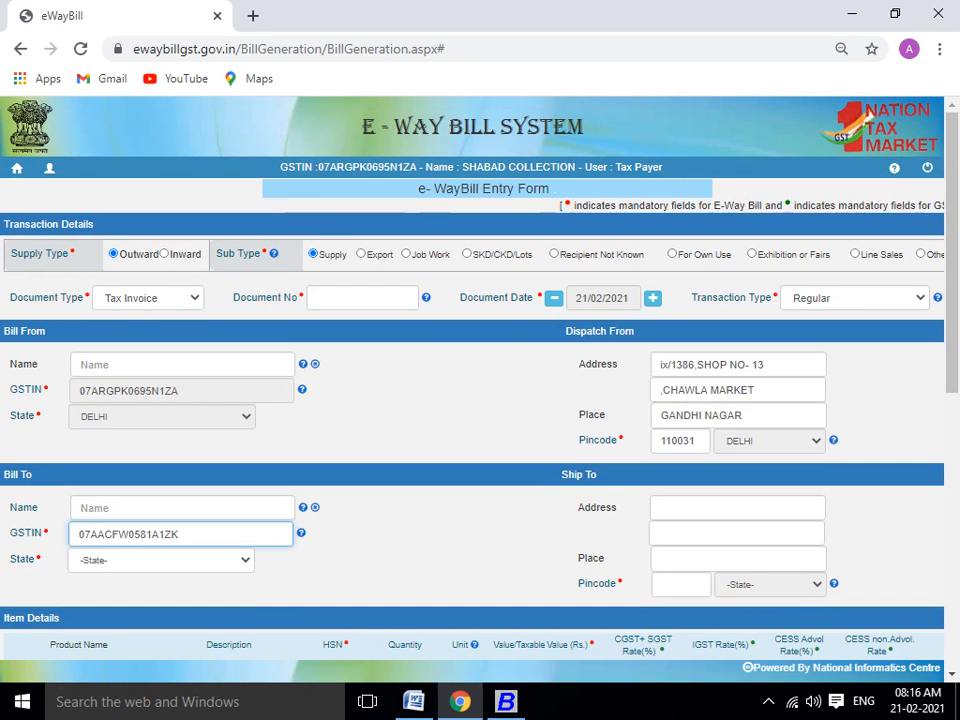
- Enter document number 183 after checking the voucher number in Busy
click(362, 298)
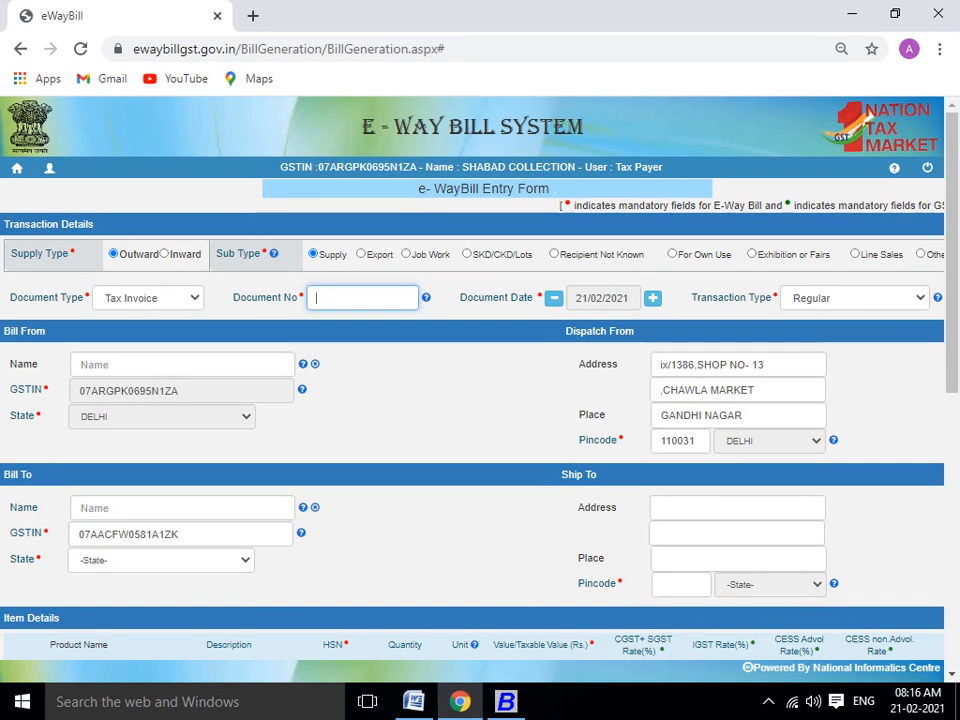
key(alt+Tab)
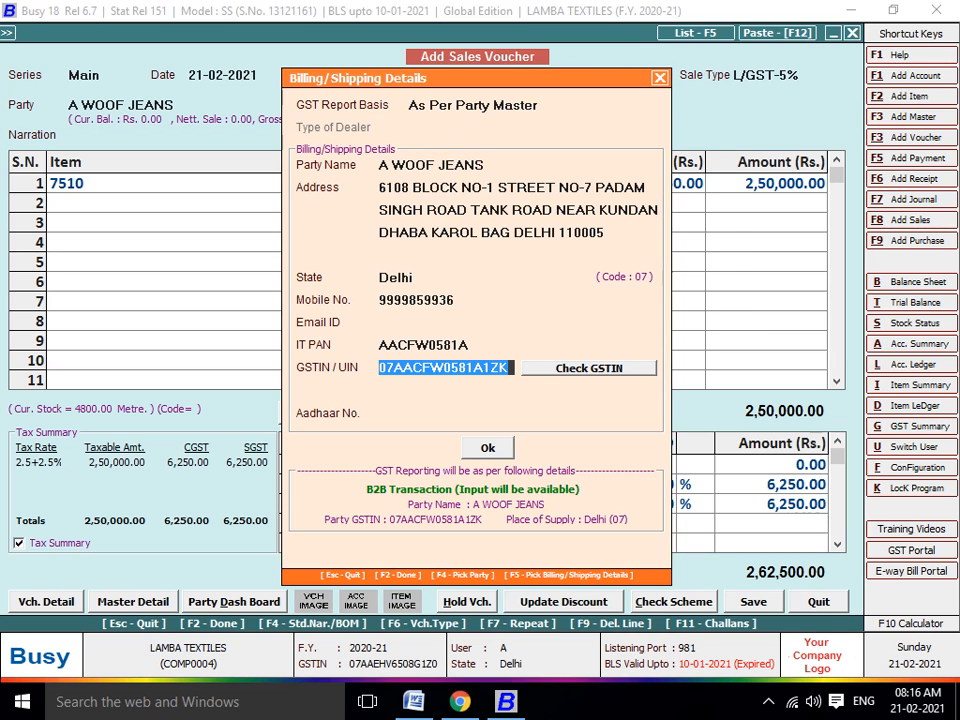
key(Escape)
key(alt+Tab)
text(183)
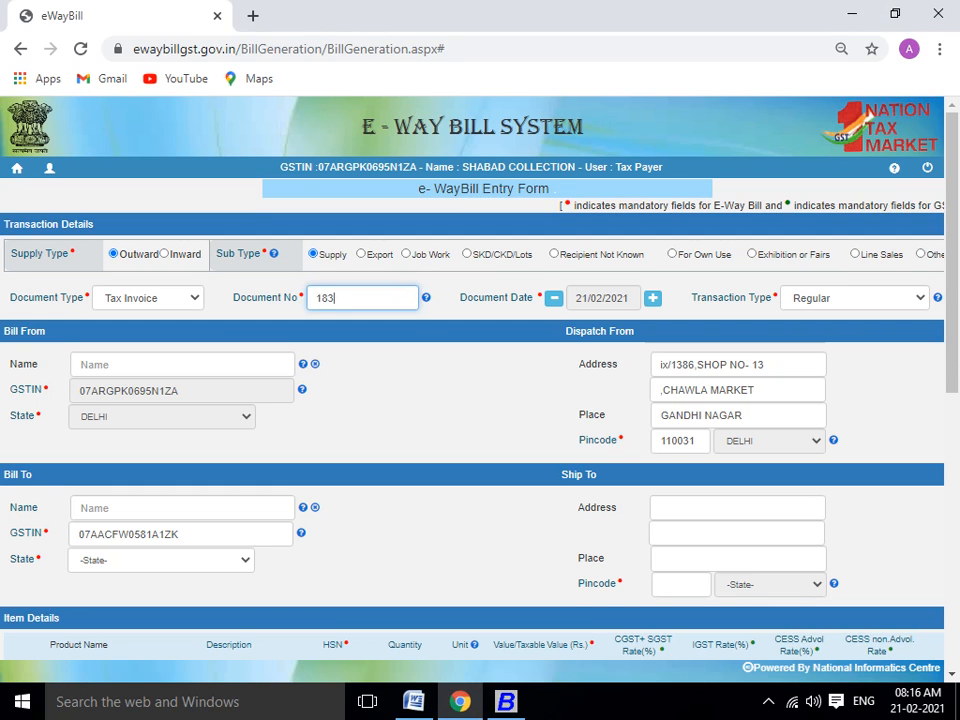
scroll(480, 400, down, 2)
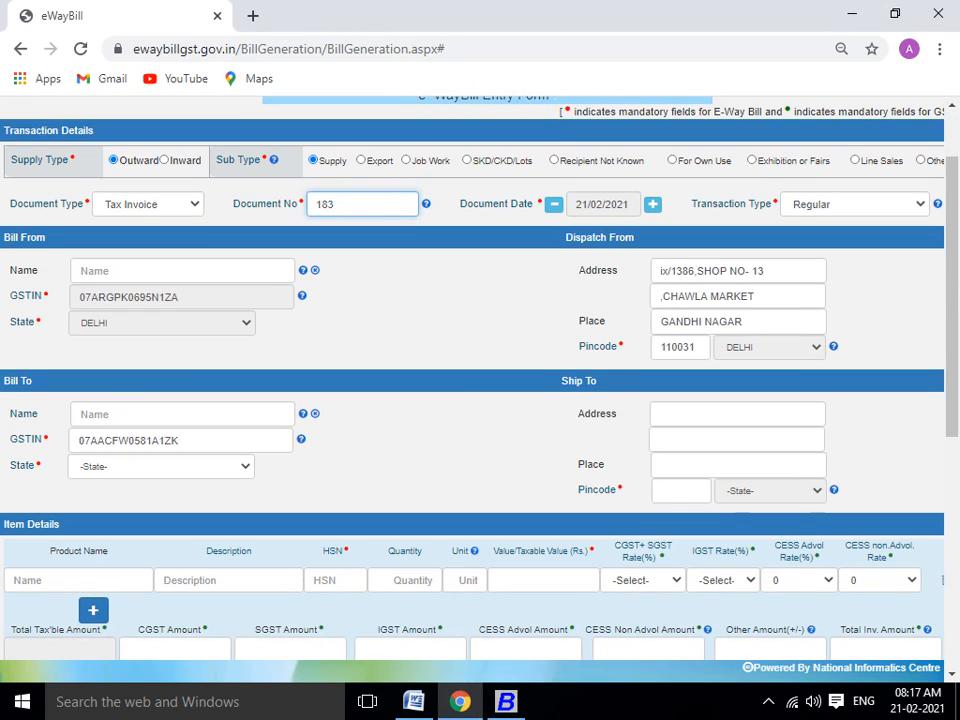
click(181, 440)
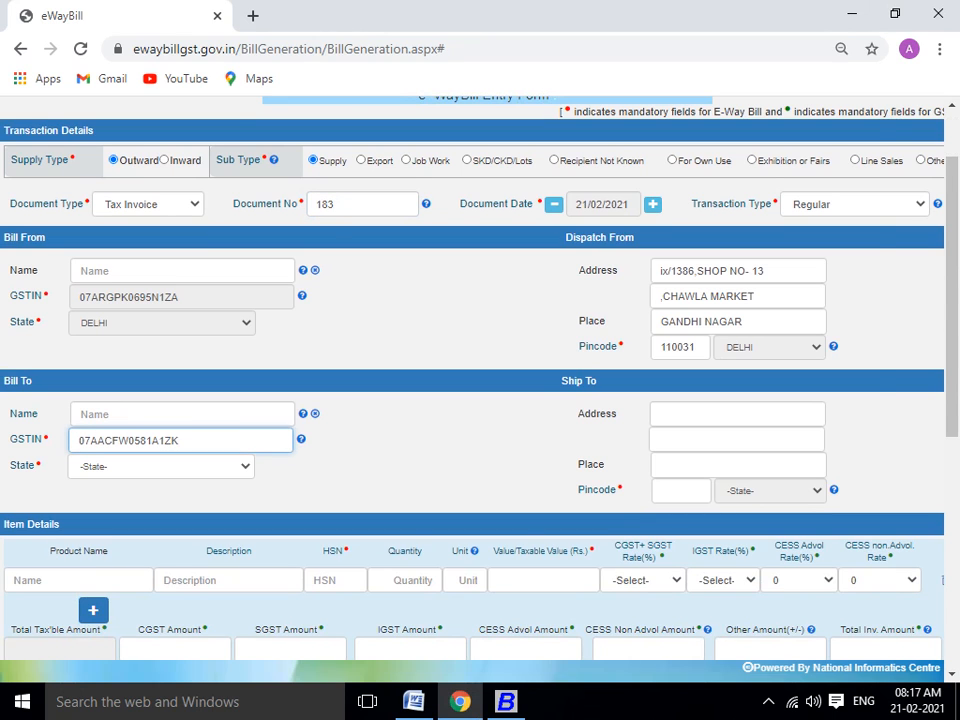
key(alt+Tab)
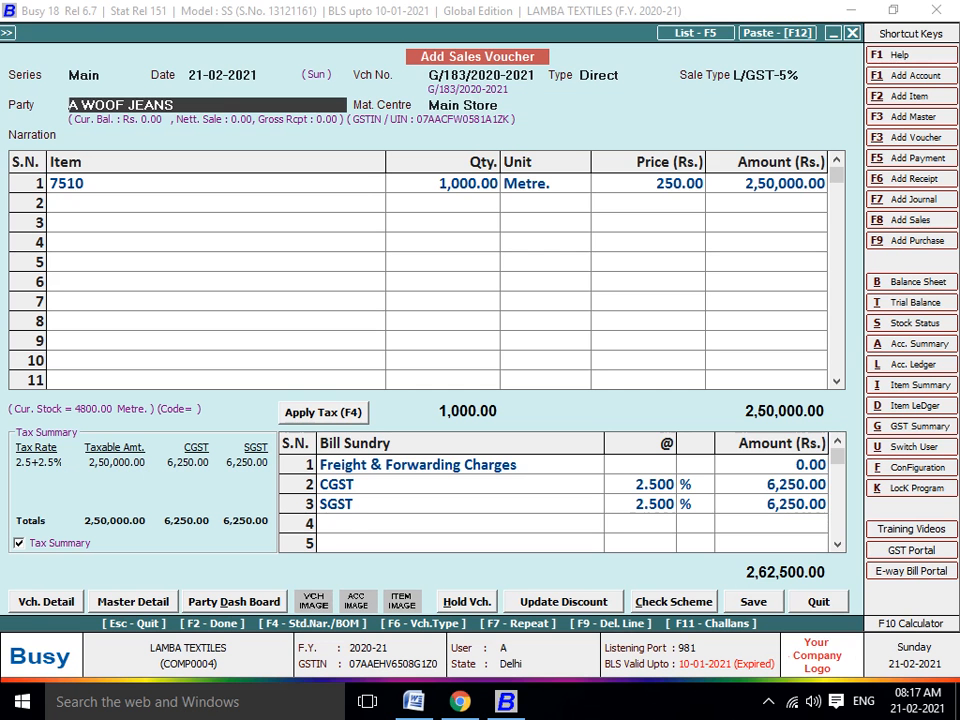
- Change the voucher party to AAKRITY ENTERPRISES and copy its GSTIN
text(s)
key(BackSpace)
text(a)
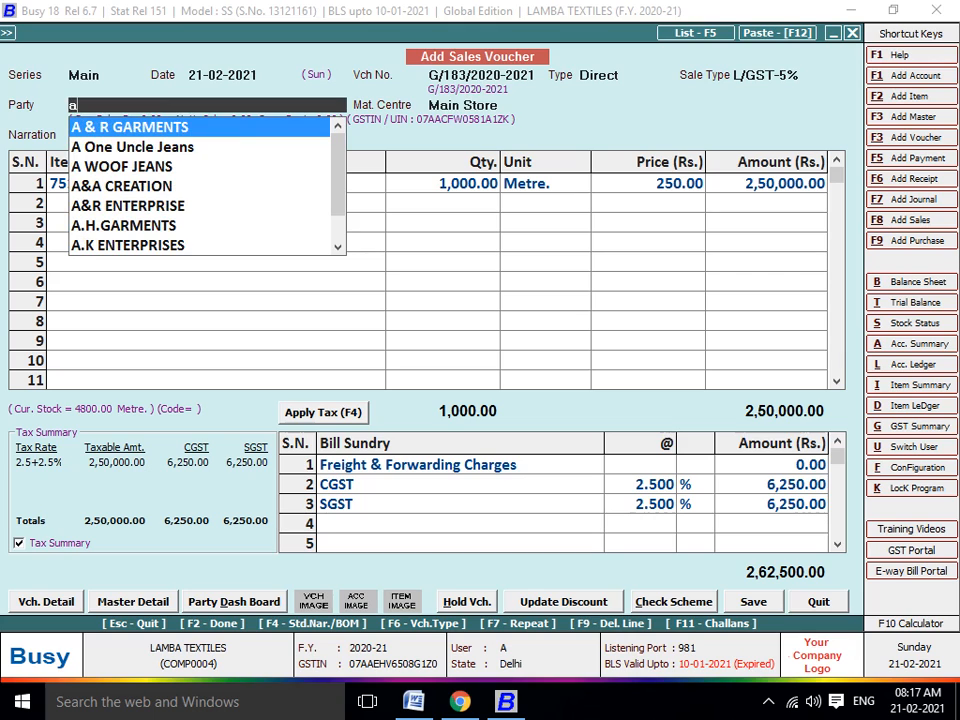
key(Down)
key(Down)
key(Down)
key(Down)
key(Down)
key(Down)
key(Down)
key(Down)
key(Down)
key(Down)
key(Down)
key(Down)
key(Down)
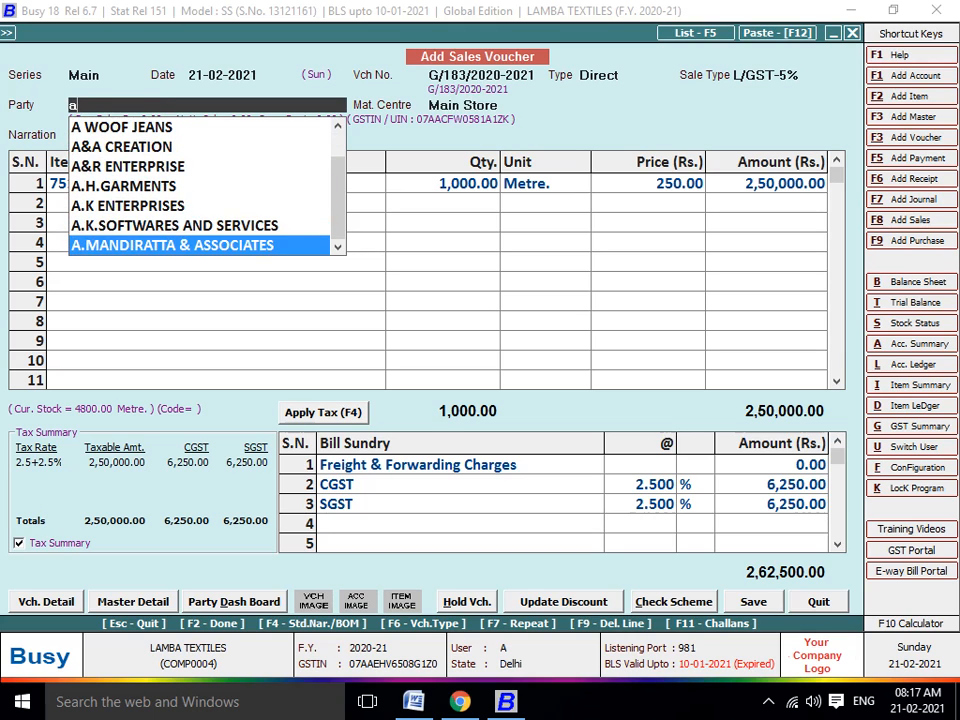
key(Down)
key(Down)
key(Down)
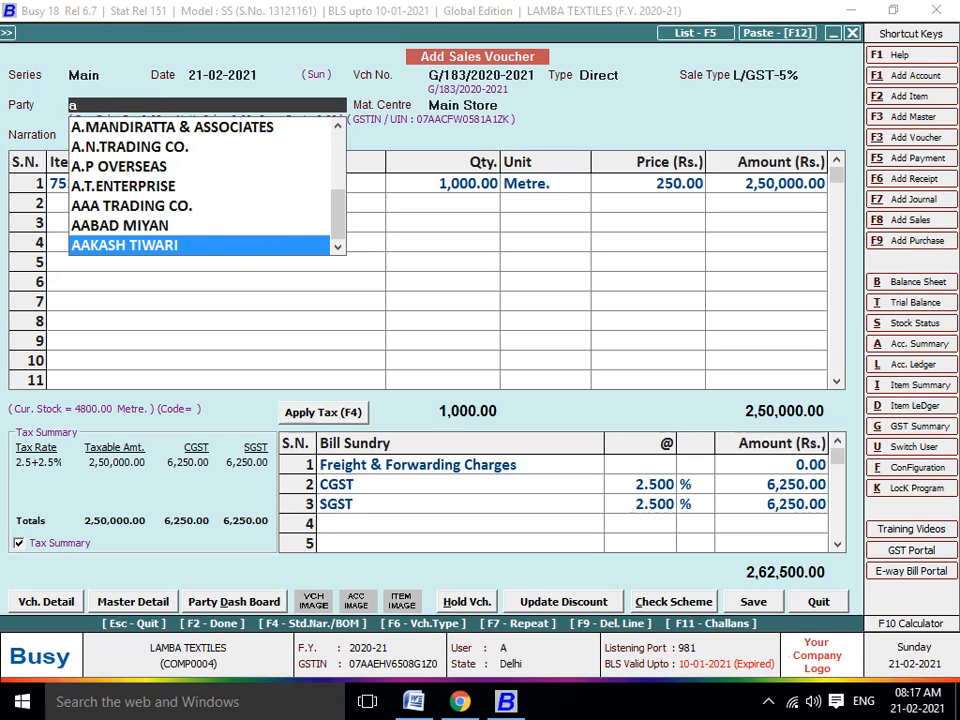
key(Up)
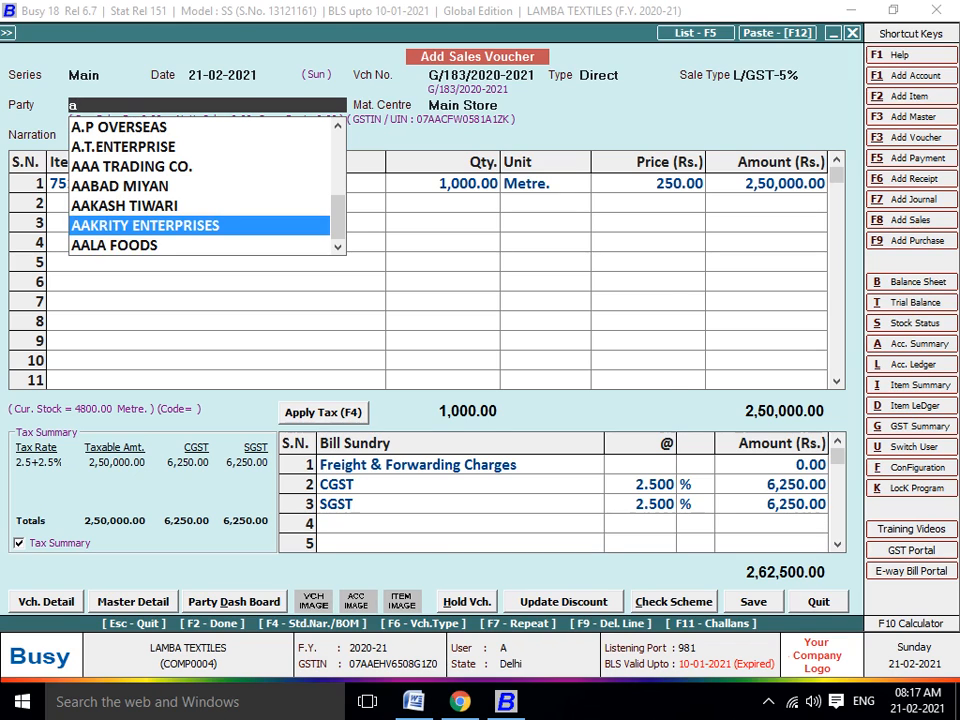
key(Return)
key(Return)
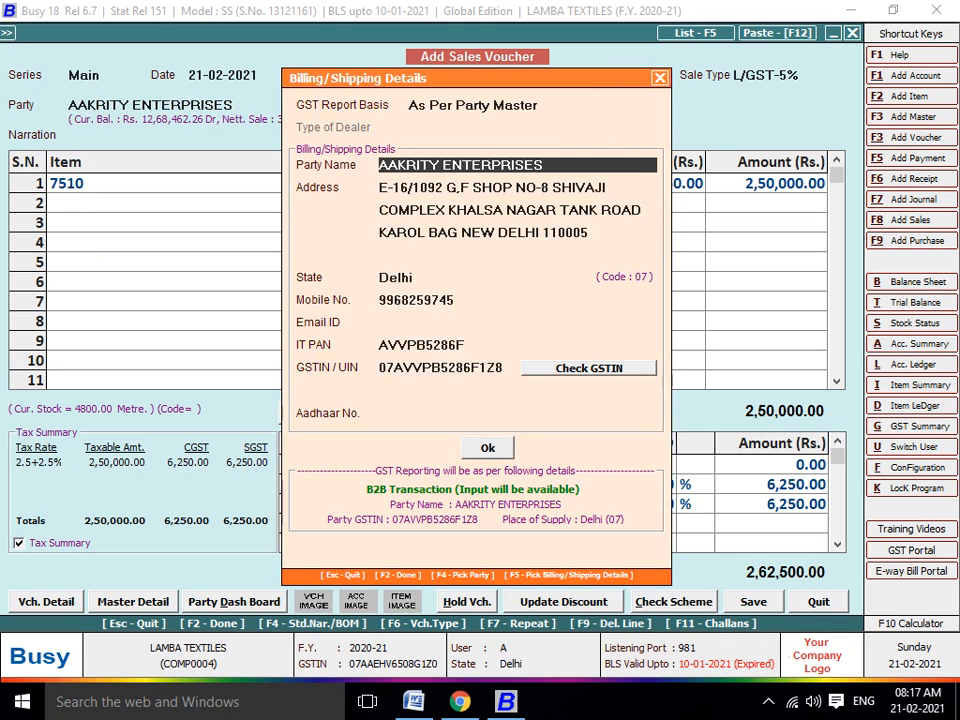
key(Return)
key(Return)
key(Return)
key(Return)
key(Return)
key(Return)
key(Return)
key(Return)
key(Return)
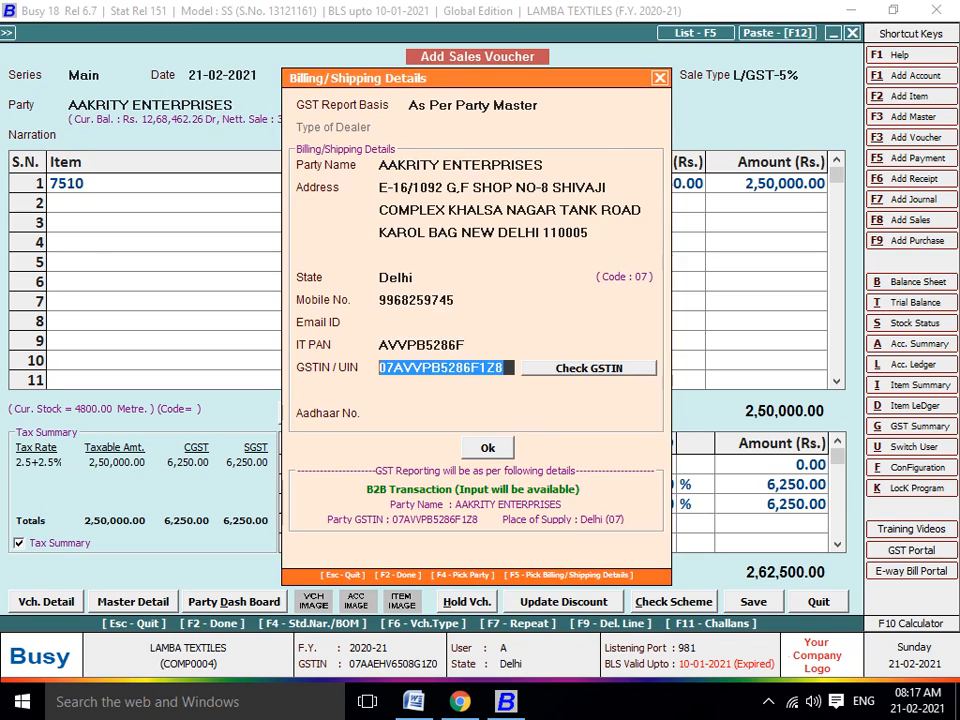
right_click(446, 368)
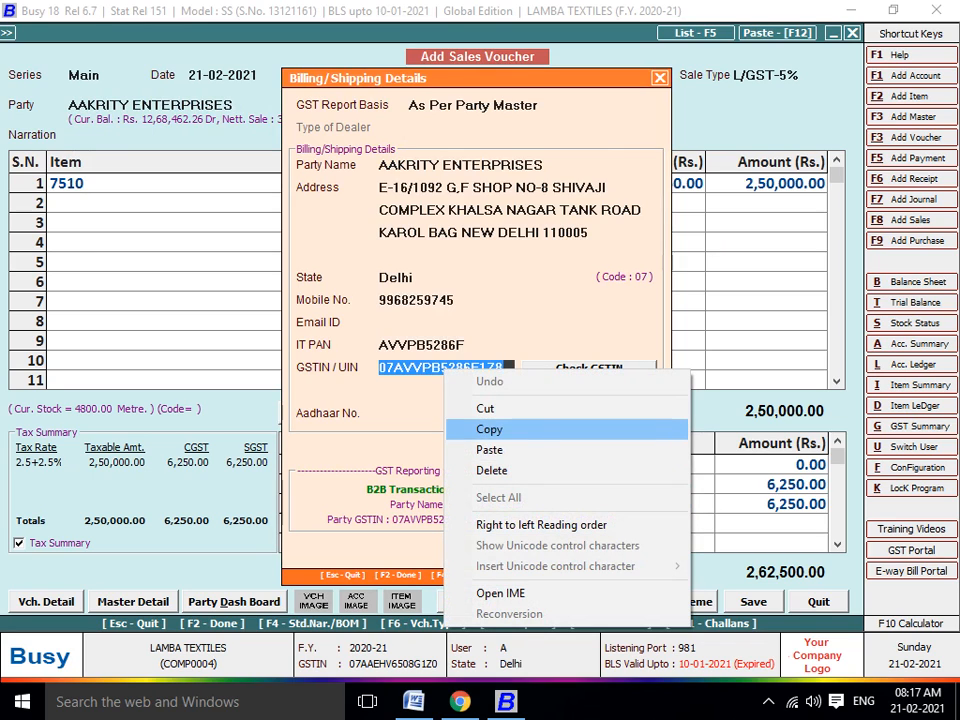
click(490, 428)
key(alt+Tab)
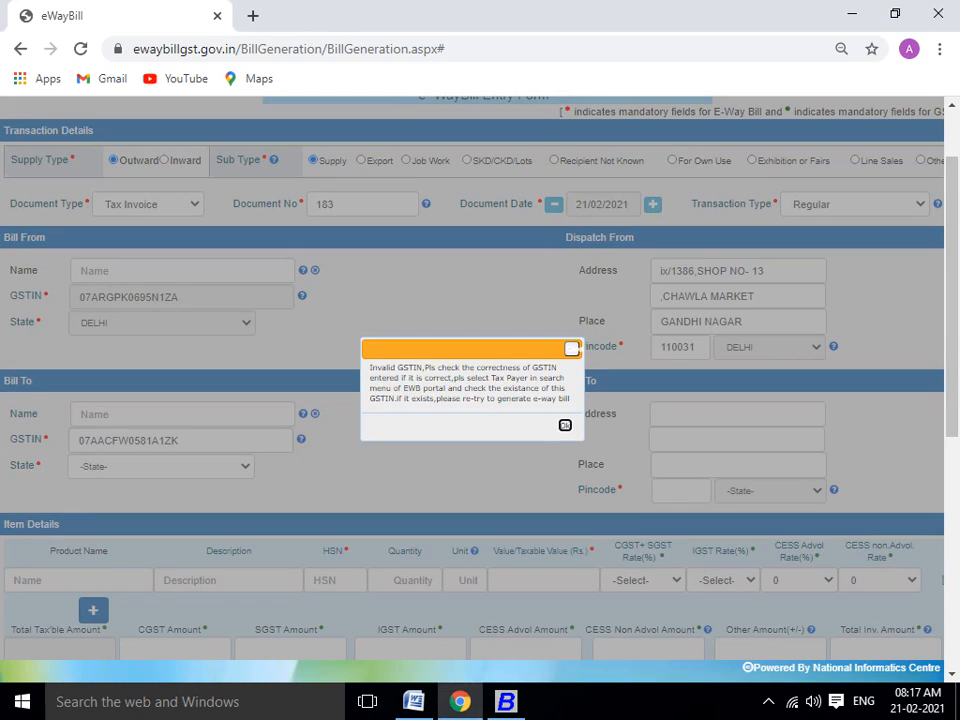
- Paste AAKRITY ENTERPRISES's GSTIN into Bill To and bring the Item Details row into view
key(Return)
key(BackSpace)
key(BackSpace)
key(BackSpace)
key(BackSpace)
key(BackSpace)
key(BackSpace)
key(BackSpace)
key(BackSpace)
key(BackSpace)
key(BackSpace)
key(BackSpace)
key(BackSpace)
key(BackSpace)
key(BackSpace)
key(BackSpace)
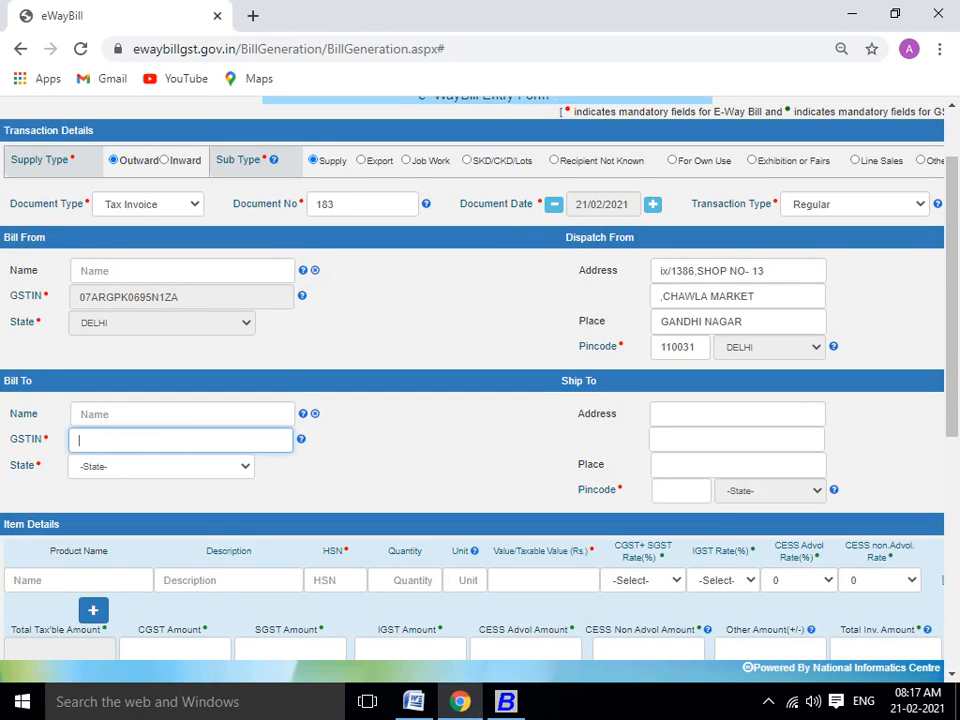
key(ctrl+v)
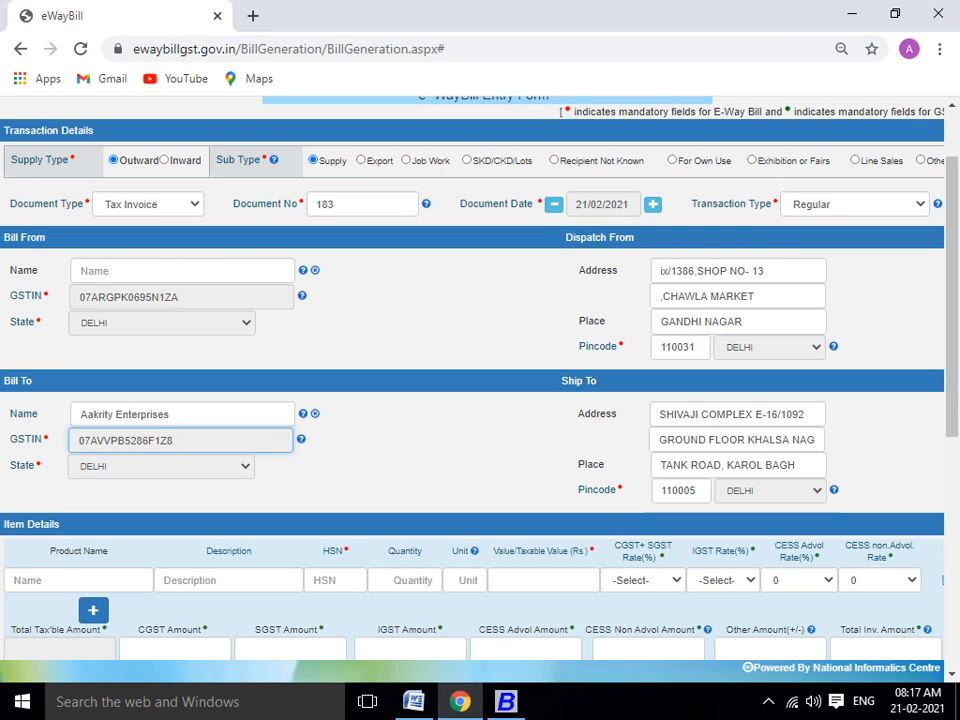
scroll(480, 380, down, 1)
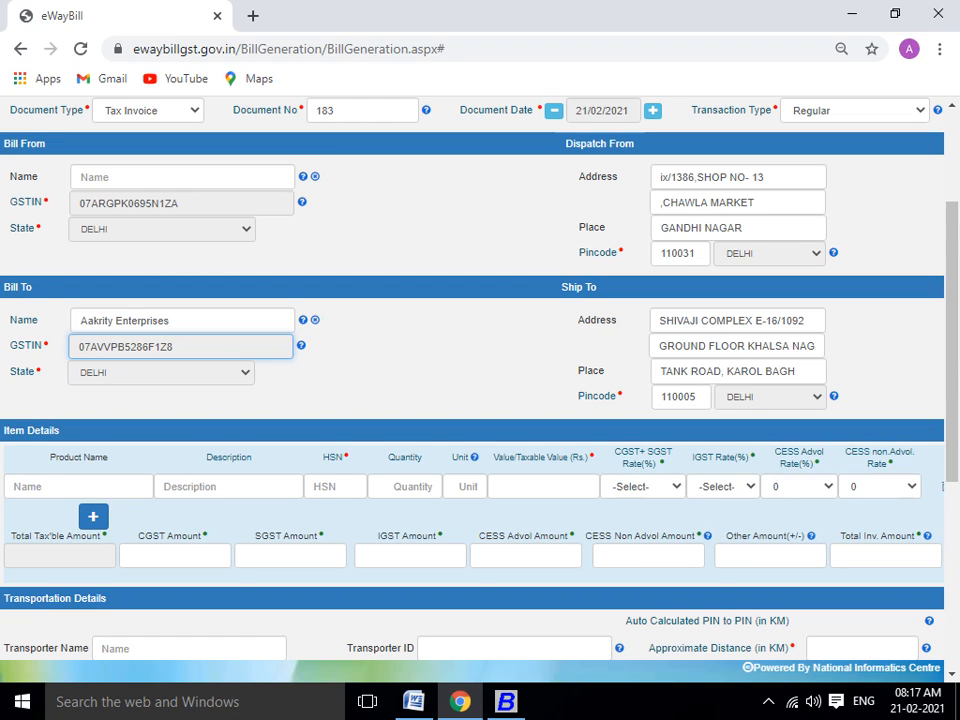
scroll(480, 380, down, 2)
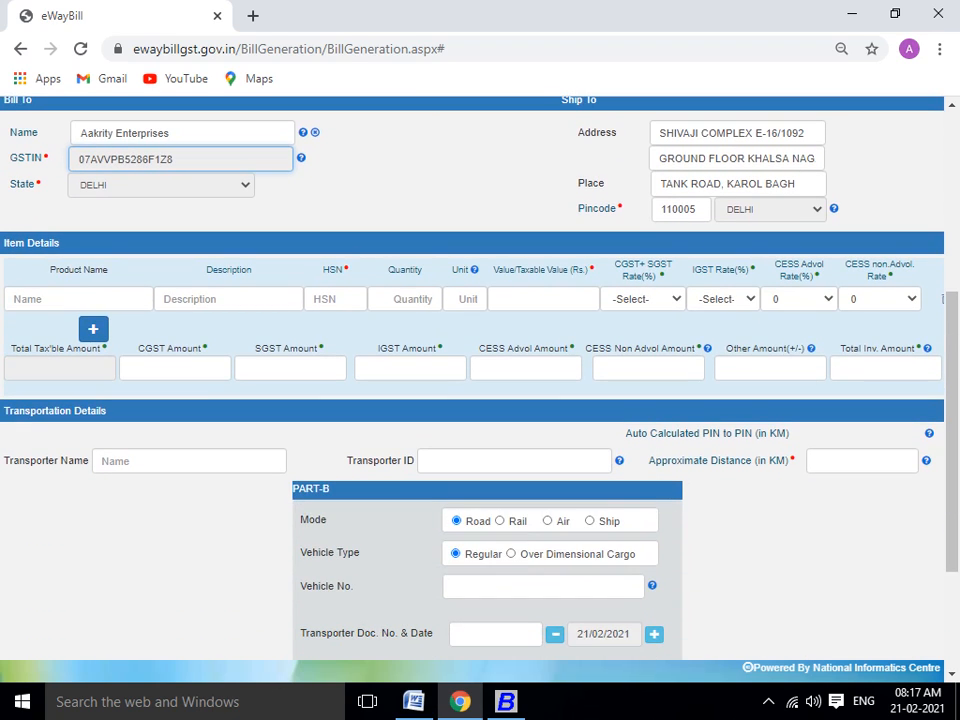
- Enter product name 7510 and description 'Denim fabric' in the first item row
click(78, 299)
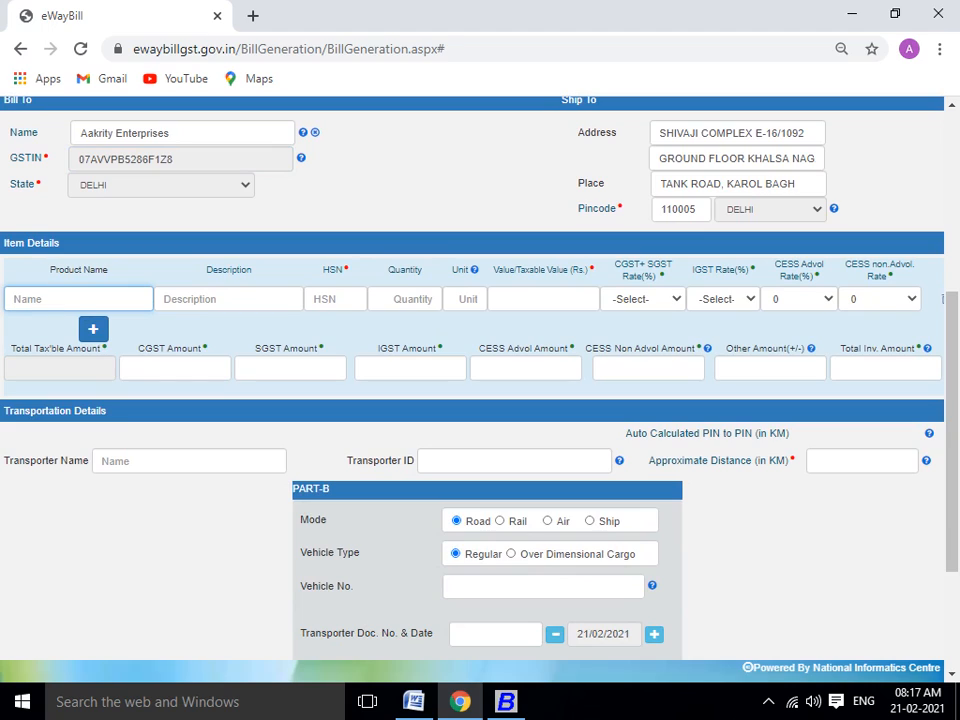
text(7510)
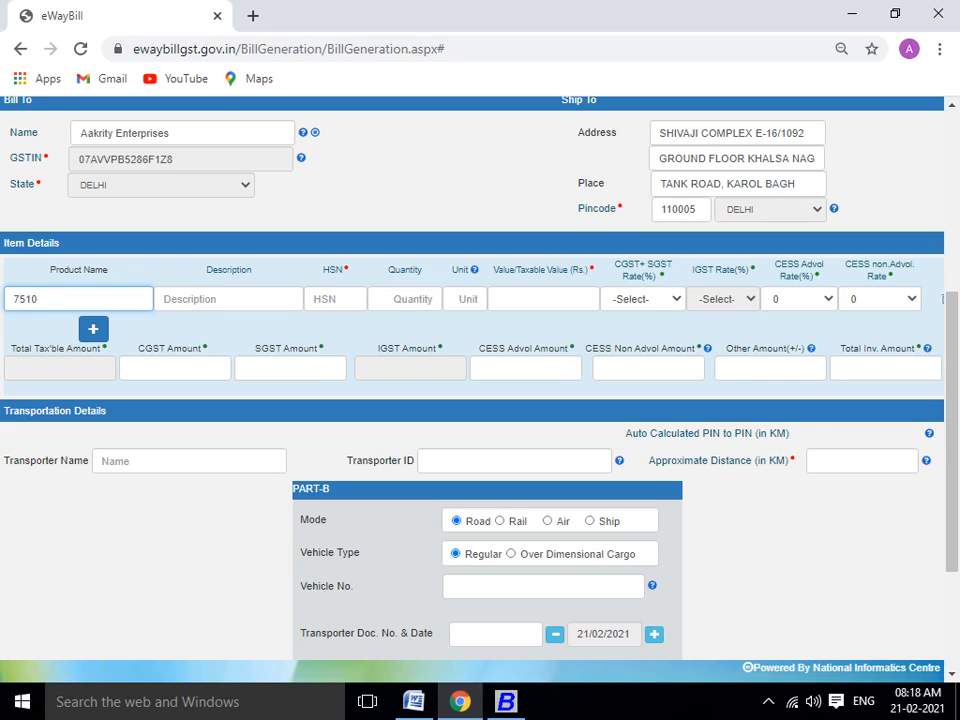
key(Tab)
text(deni)
key(BackSpace)
key(BackSpace)
key(BackSpace)
key(BackSpace)
text(desi)
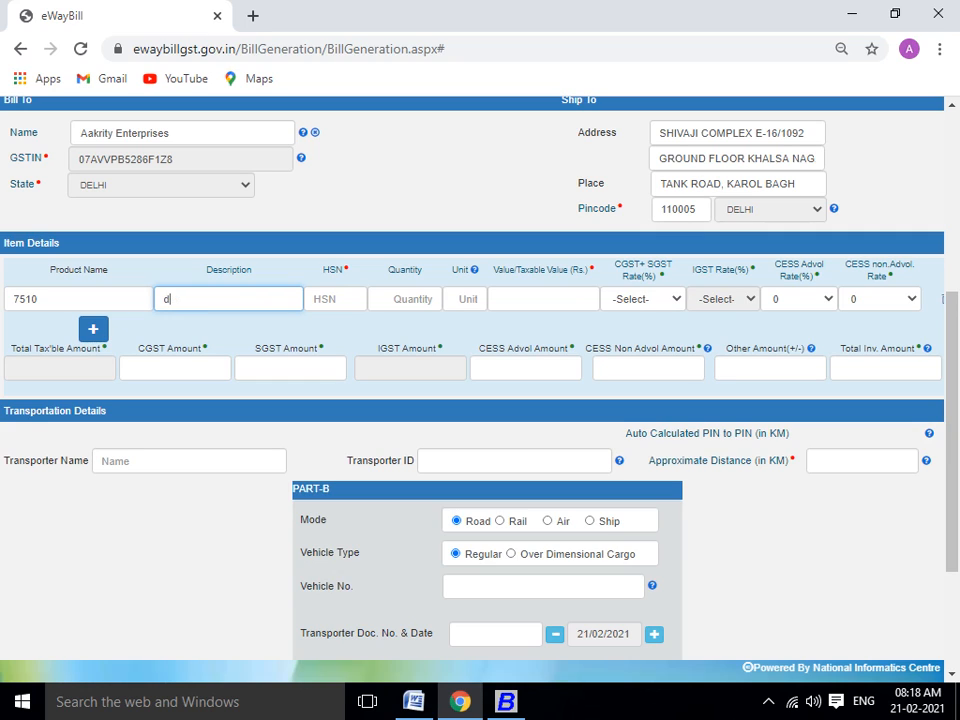
key(BackSpace)
key(BackSpace)
key(BackSpace)
key(BackSpace)
text(Denim fabric)
click(314, 298)
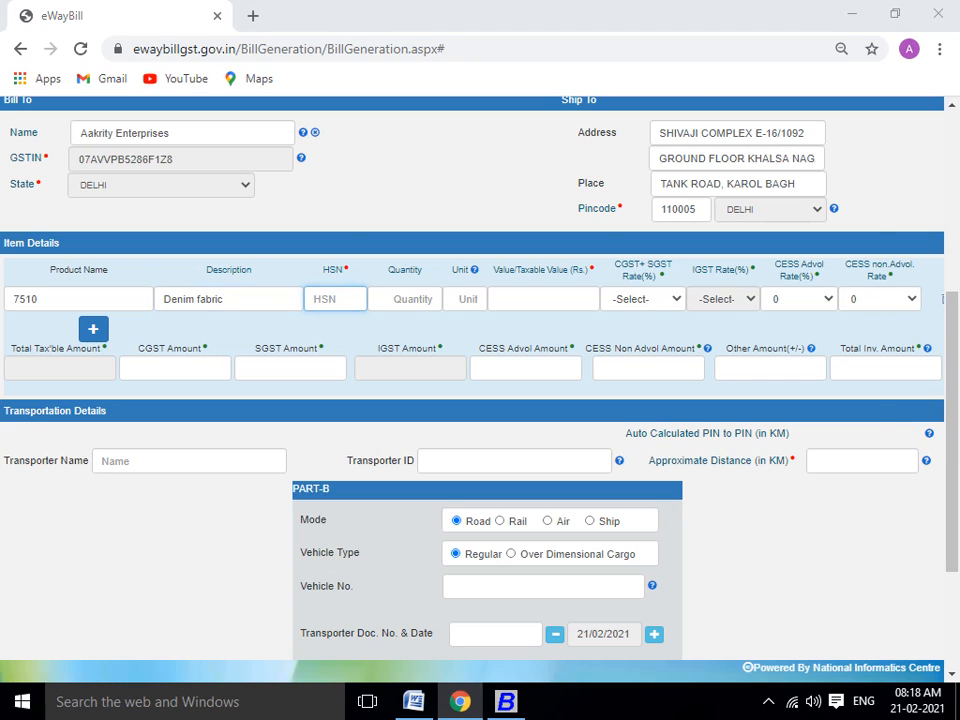
key(alt+Tab)
- Open item 7510's master in Busy to read its HSN code
key(Escape)
key(Return)
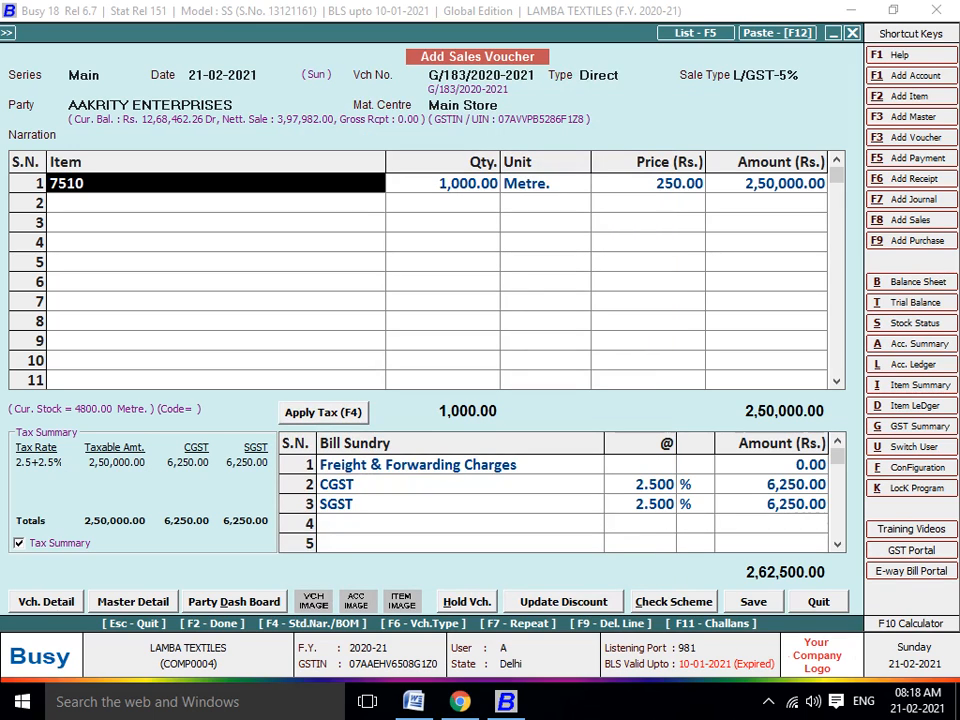
key(alt+m)
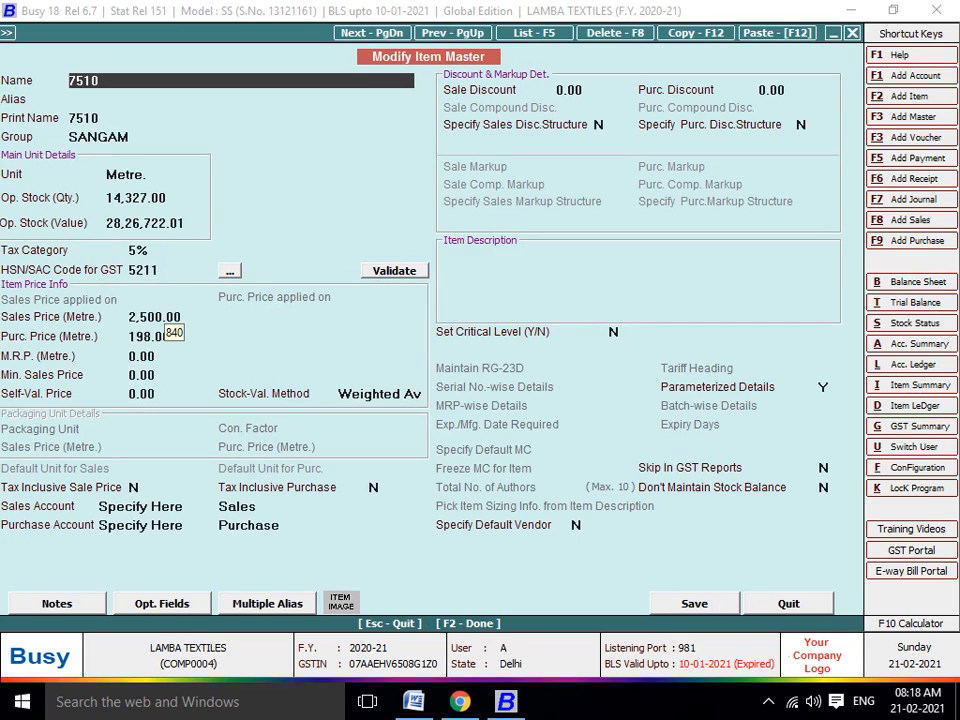
key(alt+Tab)
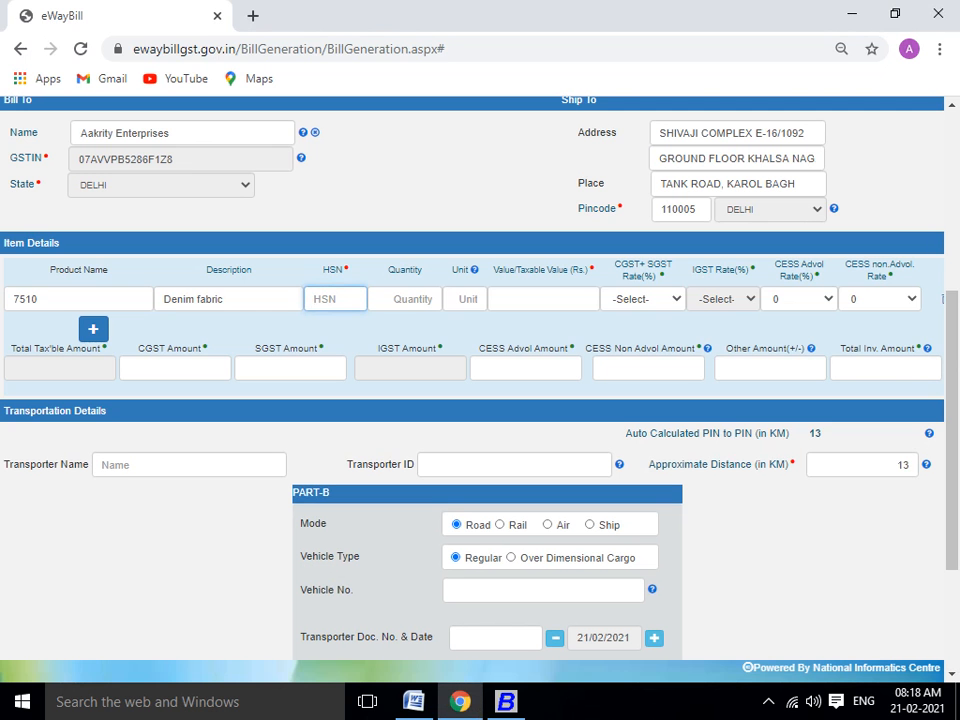
- Enter HSN 5211 and quantity 1000 in the item row, then check valid unit codes
text(5211)
key(Tab)
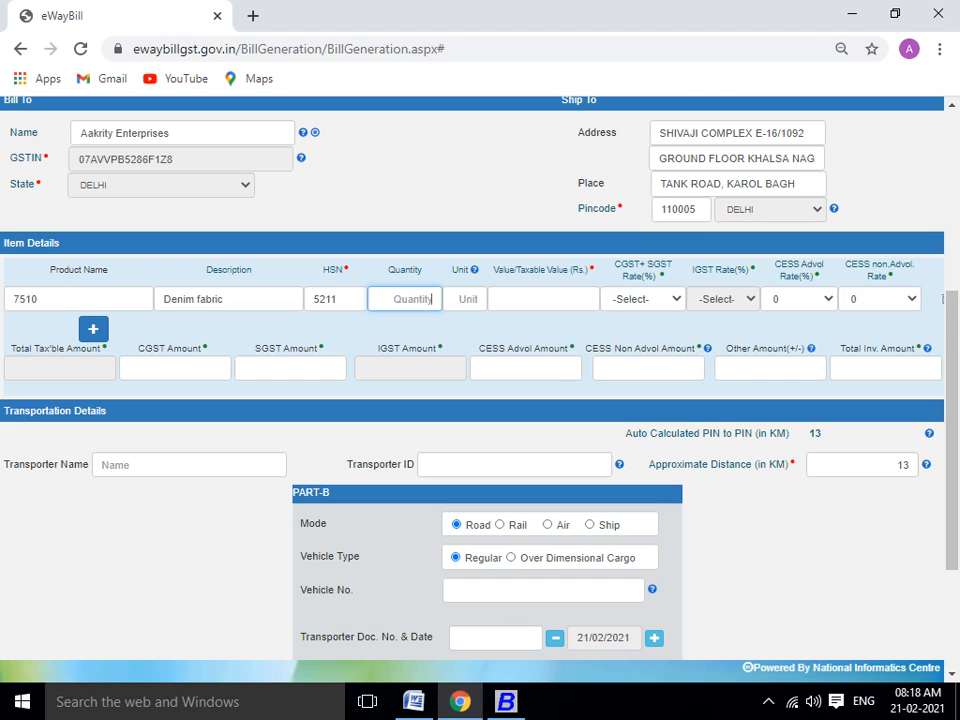
text(1000)
key(Tab)
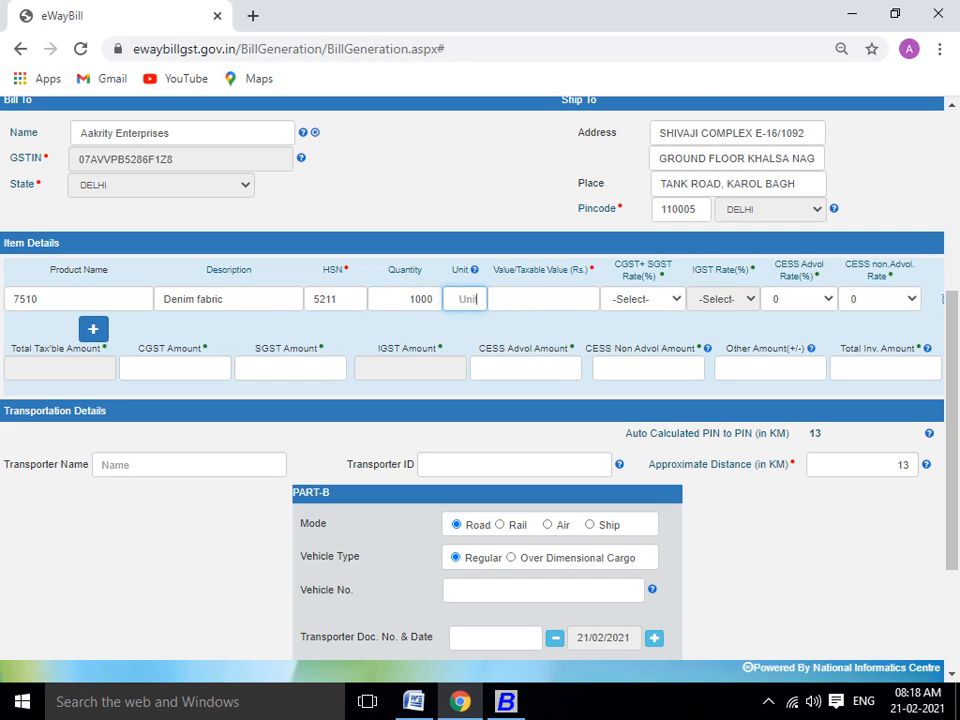
mouse_move(474, 270)
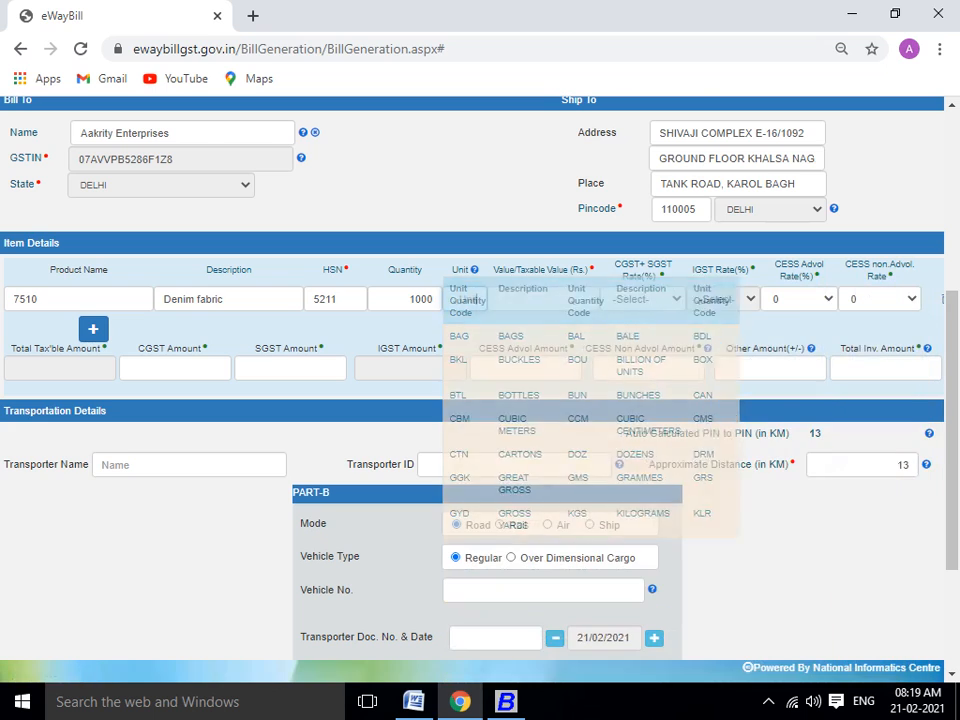
- Set the item unit to mtr and the taxable value to 250000 from the Busy voucher
text(mtr)
key(Tab)
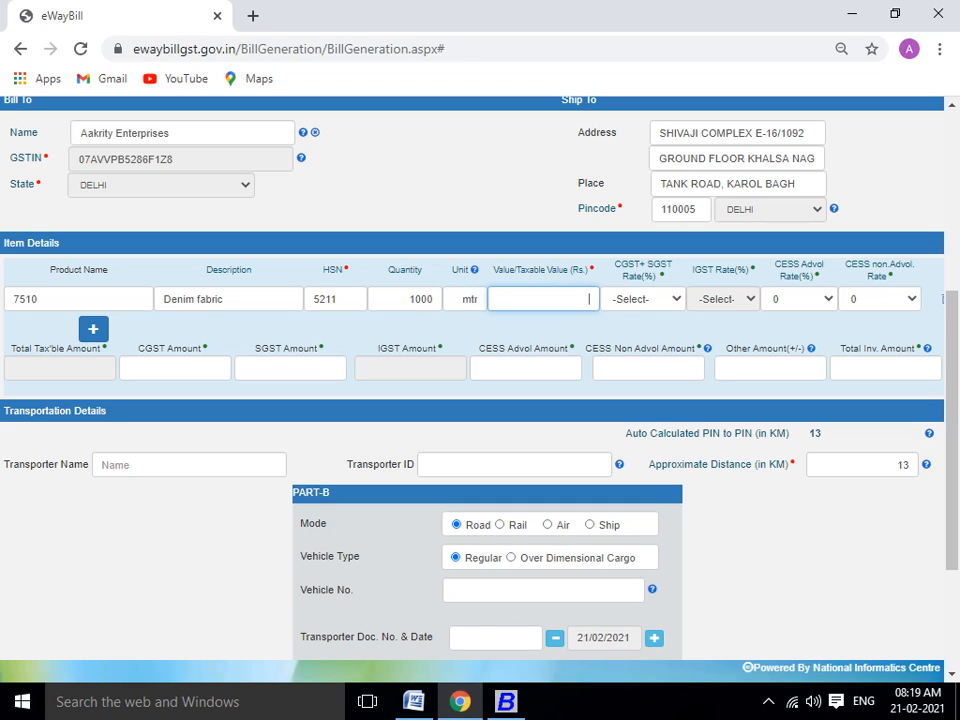
key(alt+Tab)
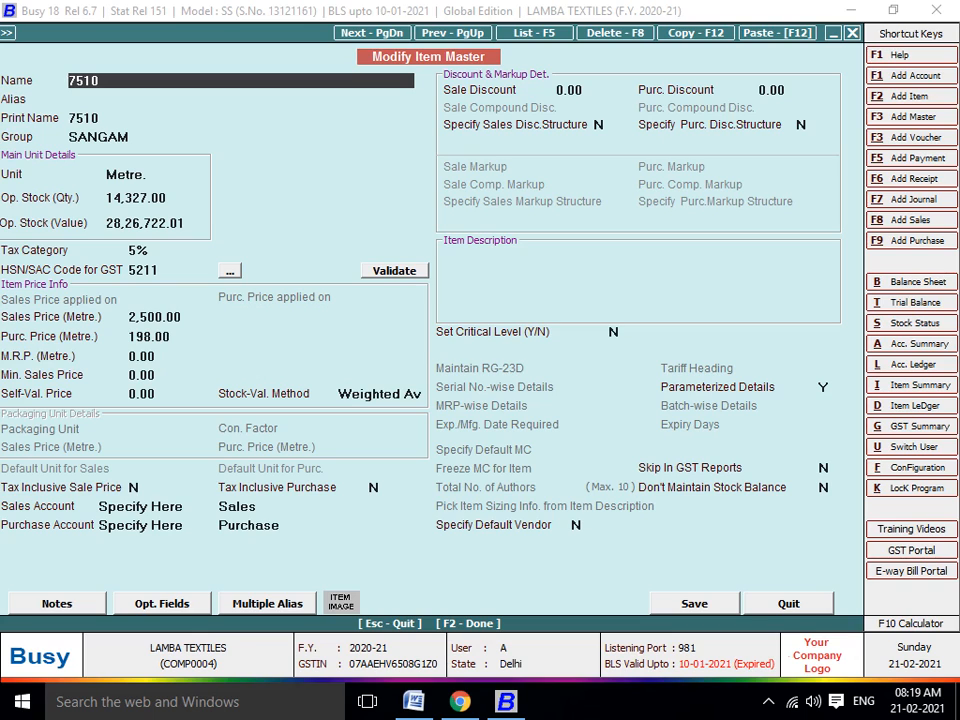
key(Escape)
key(Return)
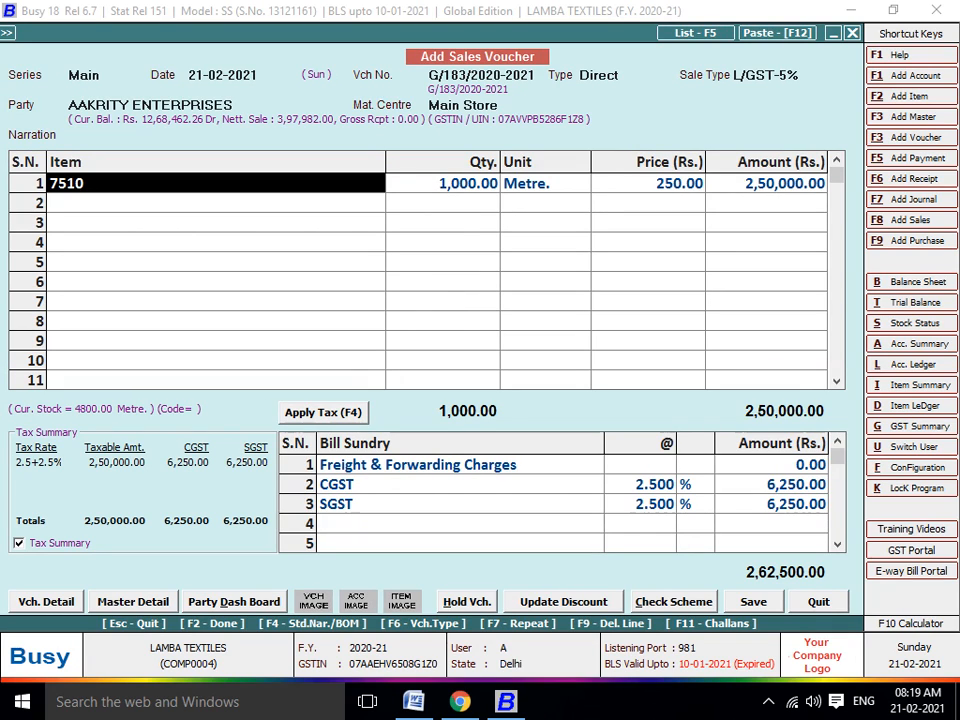
key(alt+Tab)
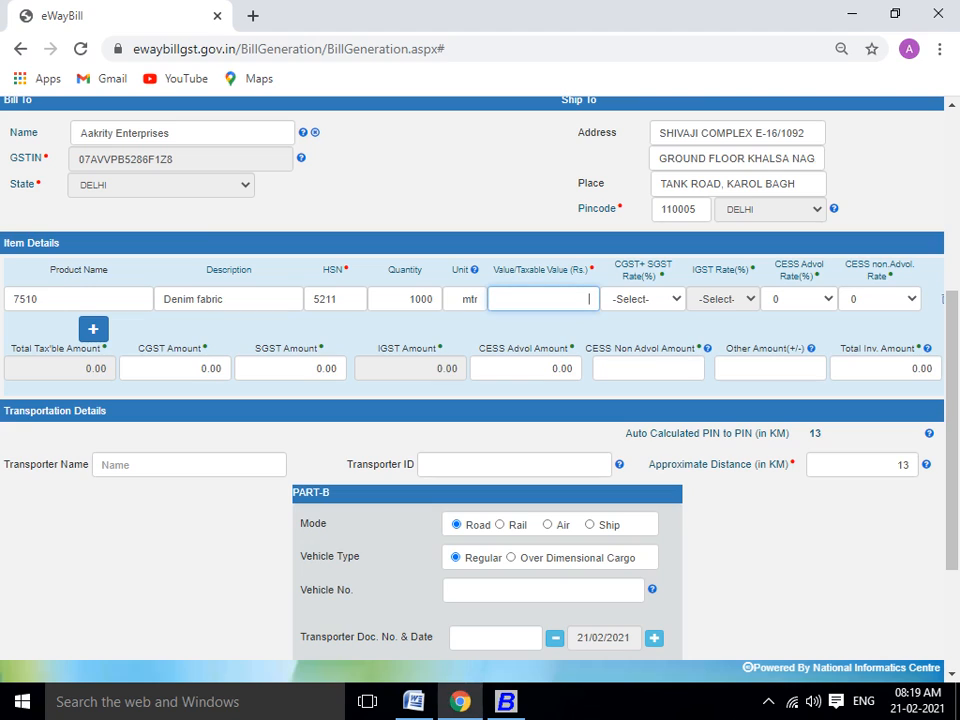
text(250000)
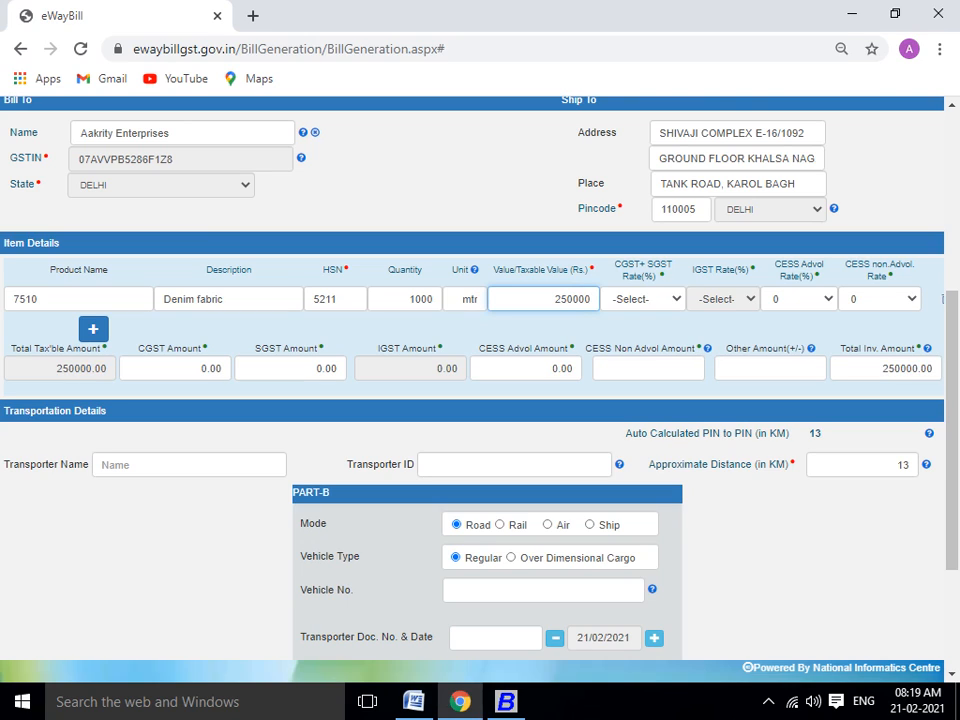
click(643, 299)
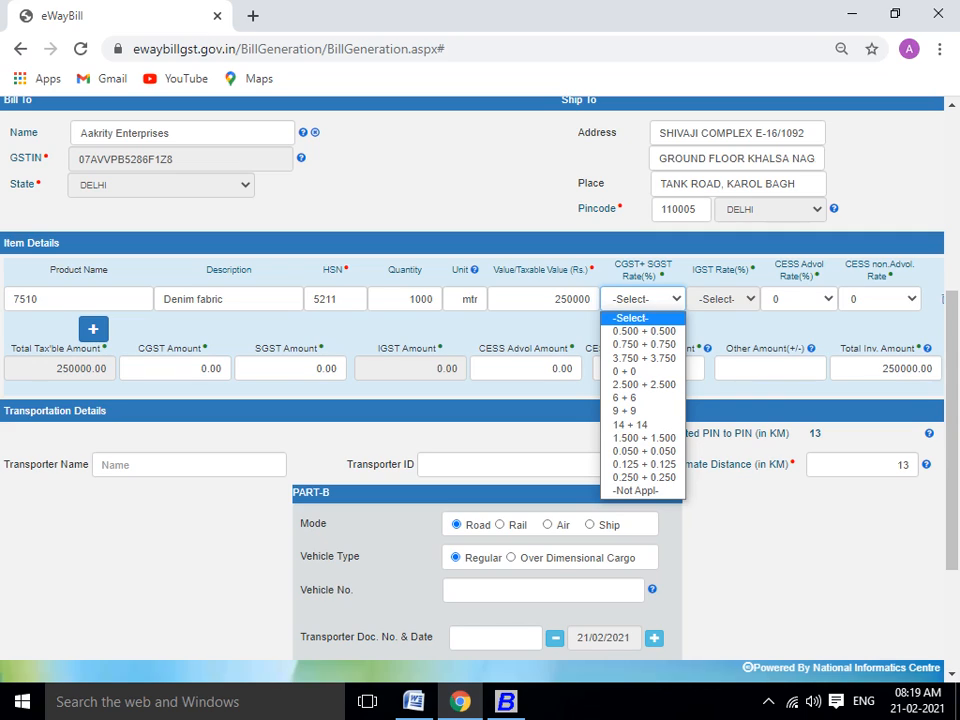
- Choose the 2.500 + 2.500 CGST+SGST rate and compare totals with the Busy voucher
key(Down)
key(Down)
key(Down)
key(Down)
key(Down)
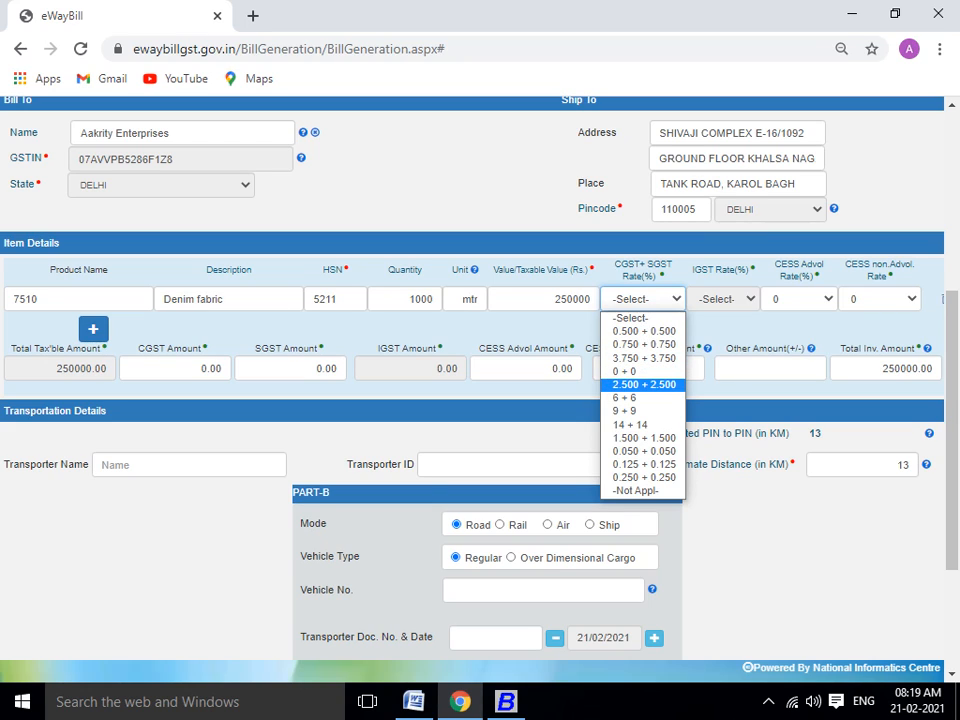
key(Return)
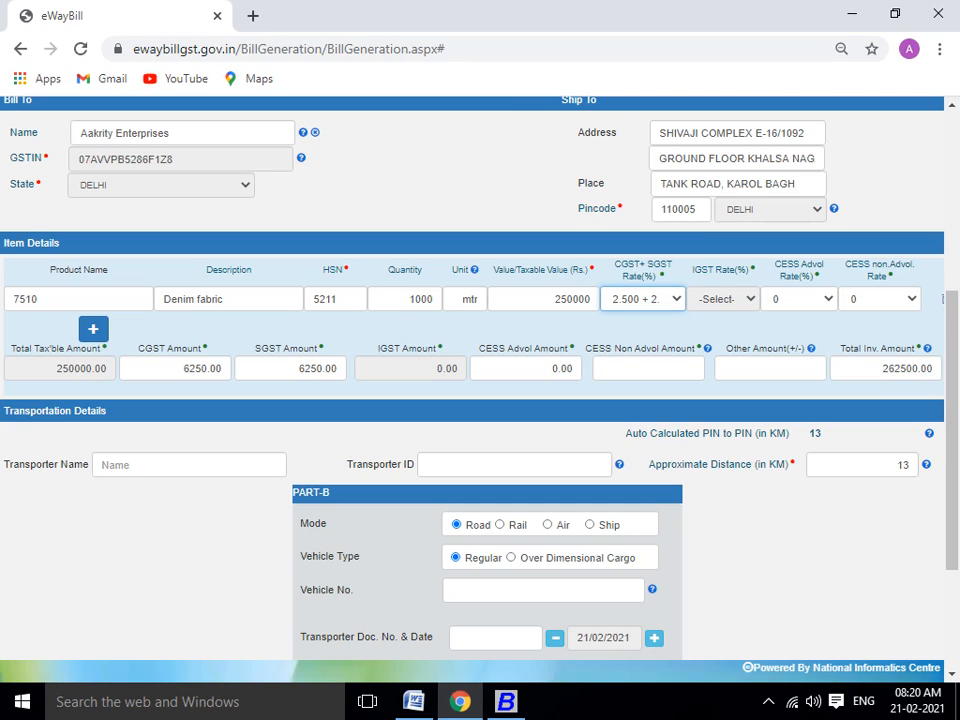
click(506, 701)
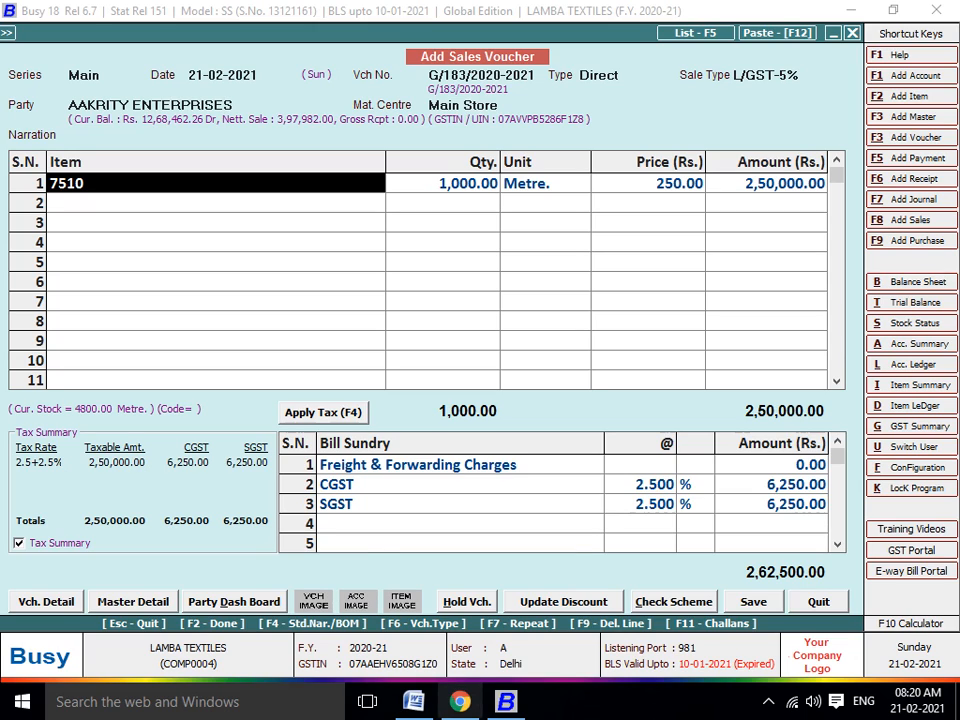
- Back on the e-way bill form, review the filled item details, then select Transporter Name under Transportation Details
click(459, 701)
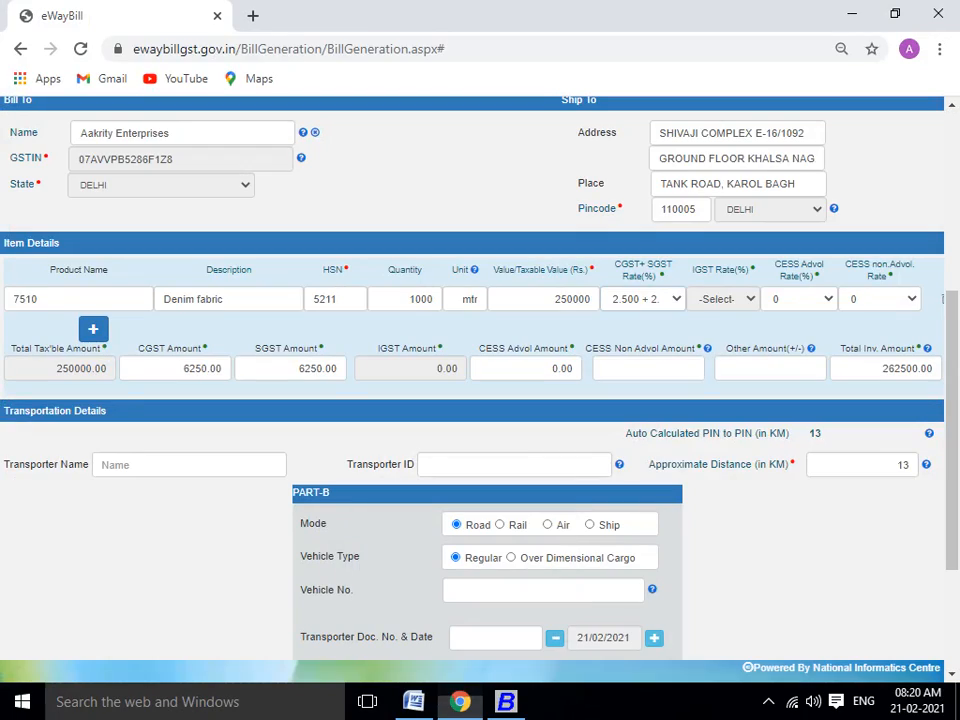
scroll(480, 380, down, 2)
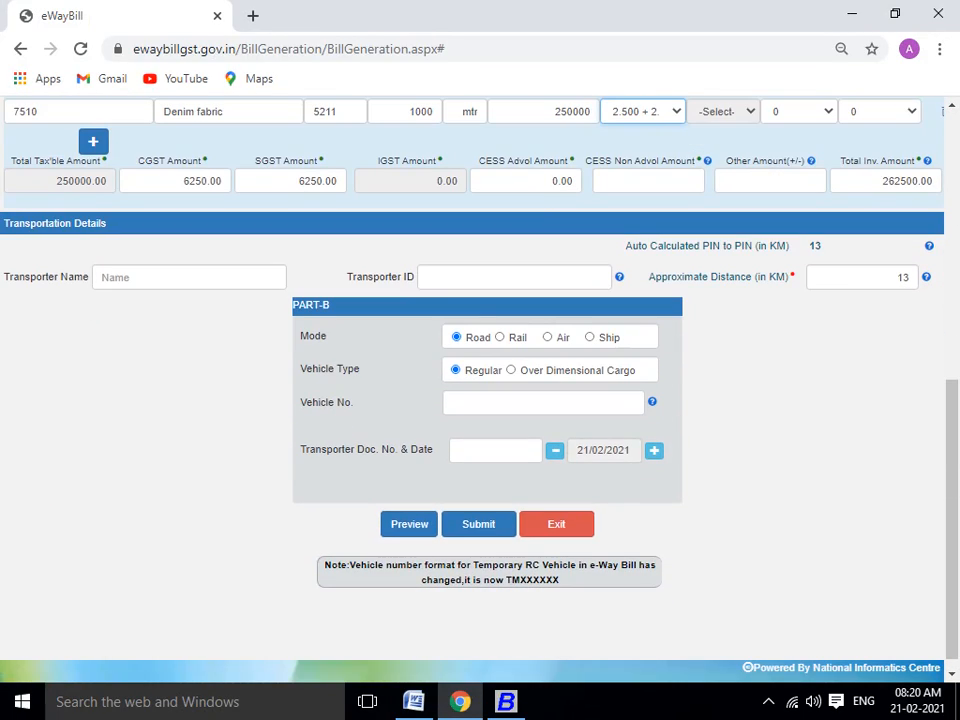
scroll(480, 380, up, 3)
scroll(480, 380, up, 3)
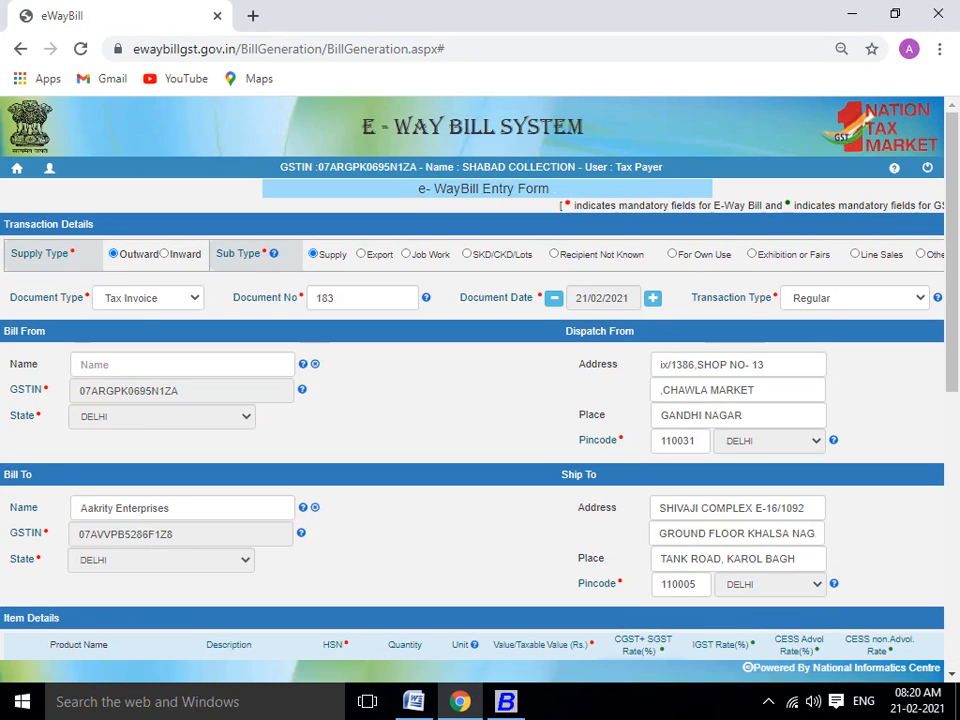
scroll(480, 380, down, 3)
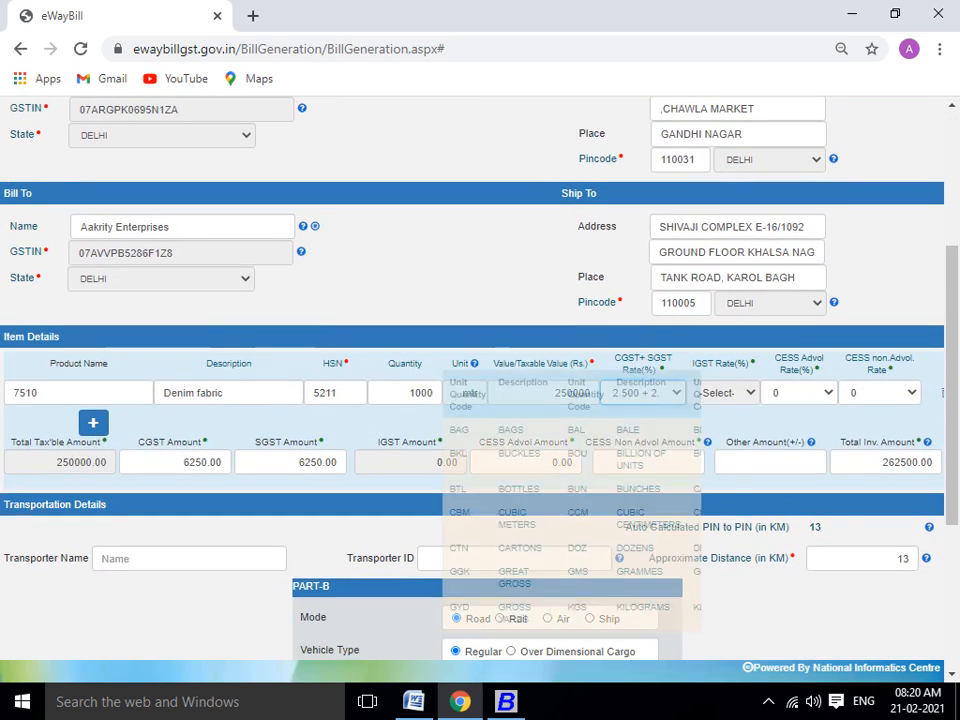
scroll(480, 380, down, 2)
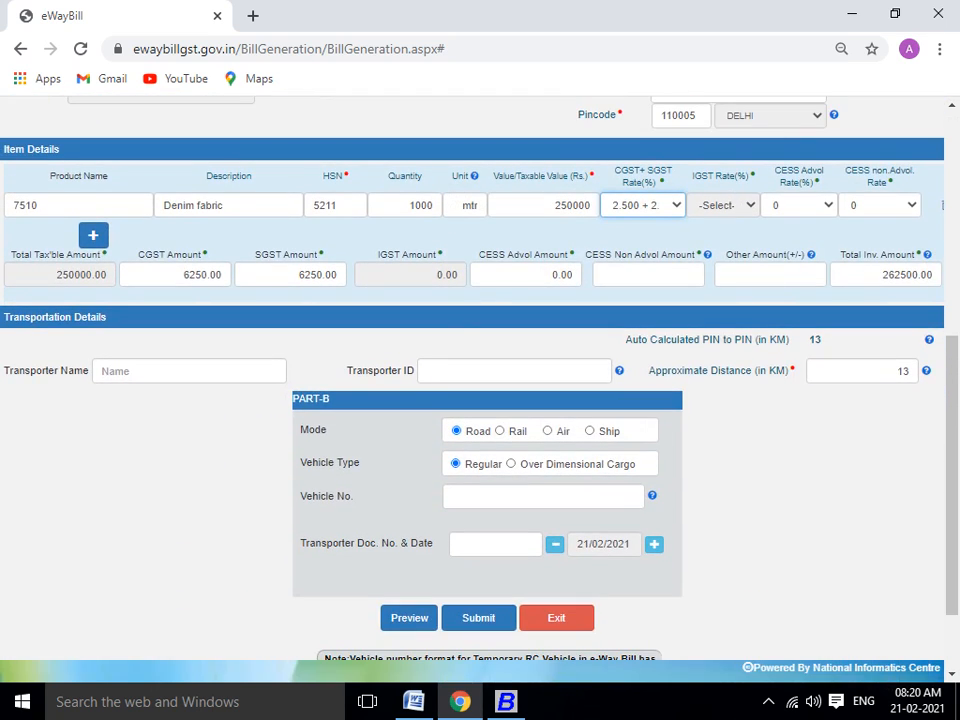
scroll(480, 380, down, 1)
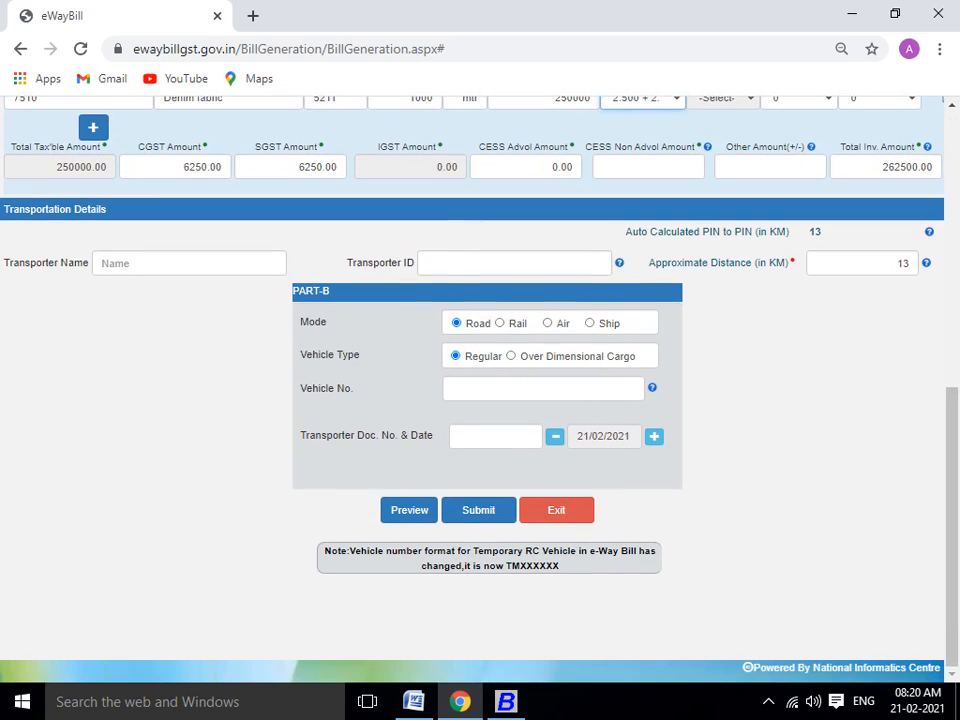
click(189, 263)
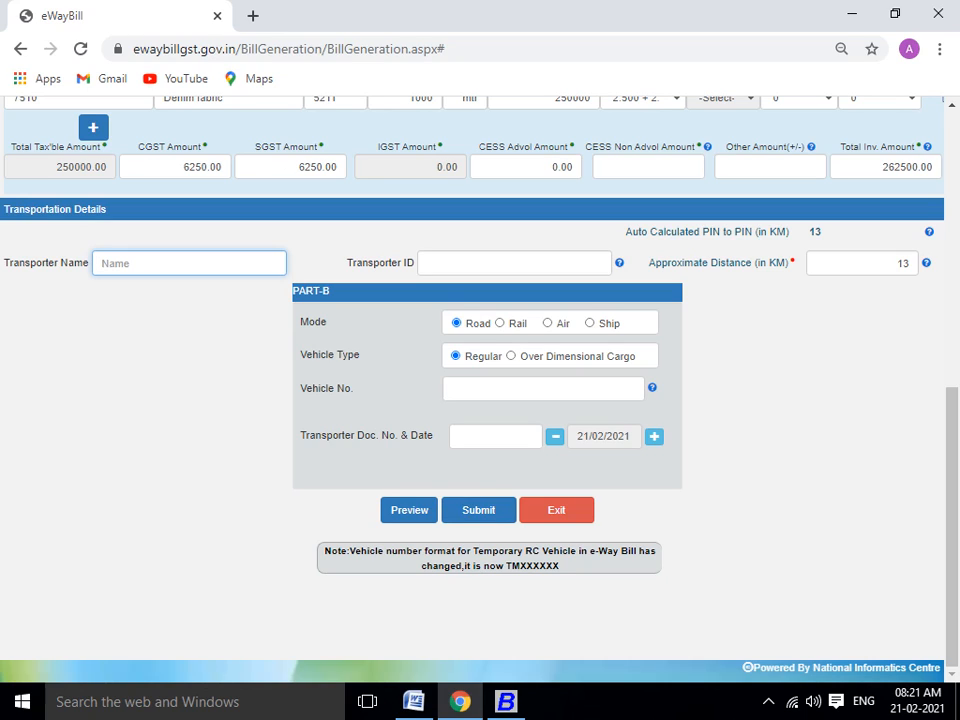
- Enter the transporter's name under Transportation Details, leave Transporter ID blank, and move to Vehicle No
click(543, 388)
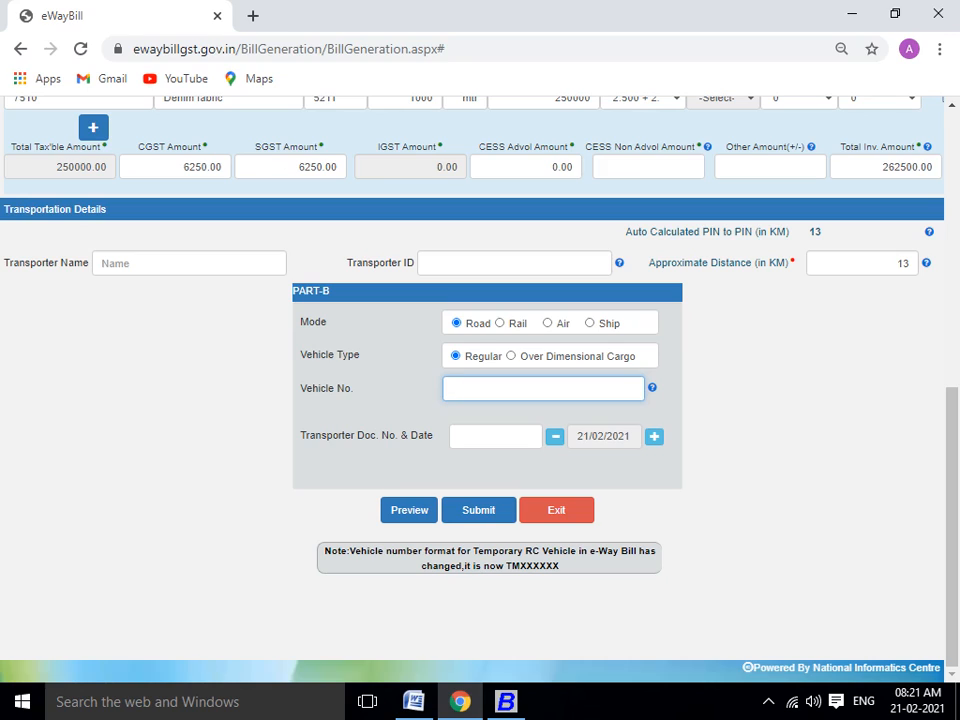
click(189, 263)
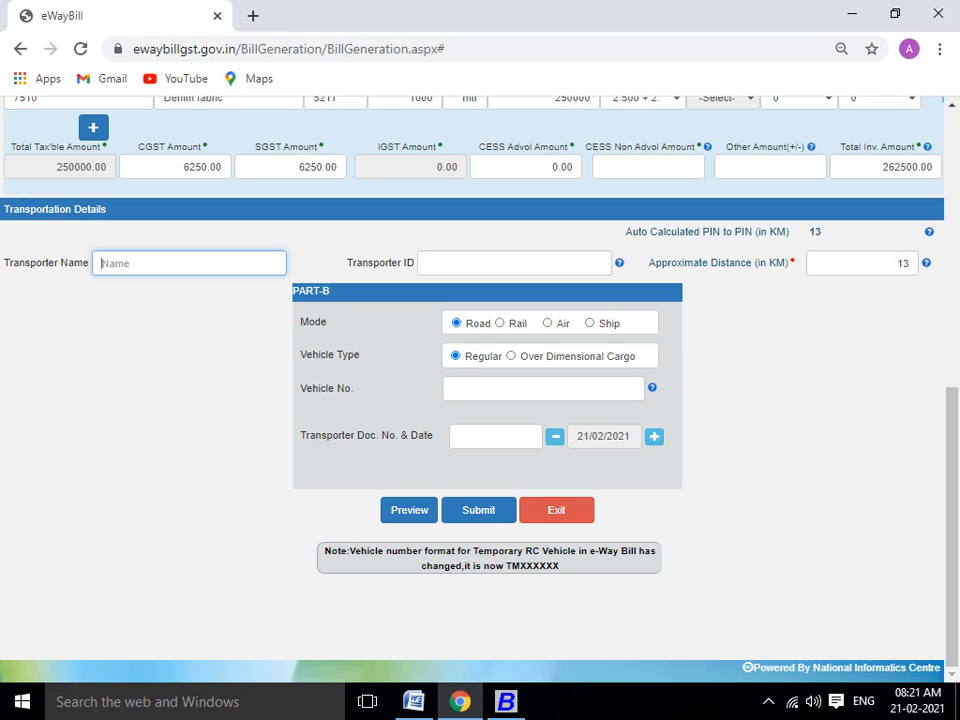
text(y)
key(BackSpace)
text(YASHPAL)
key(Tab)
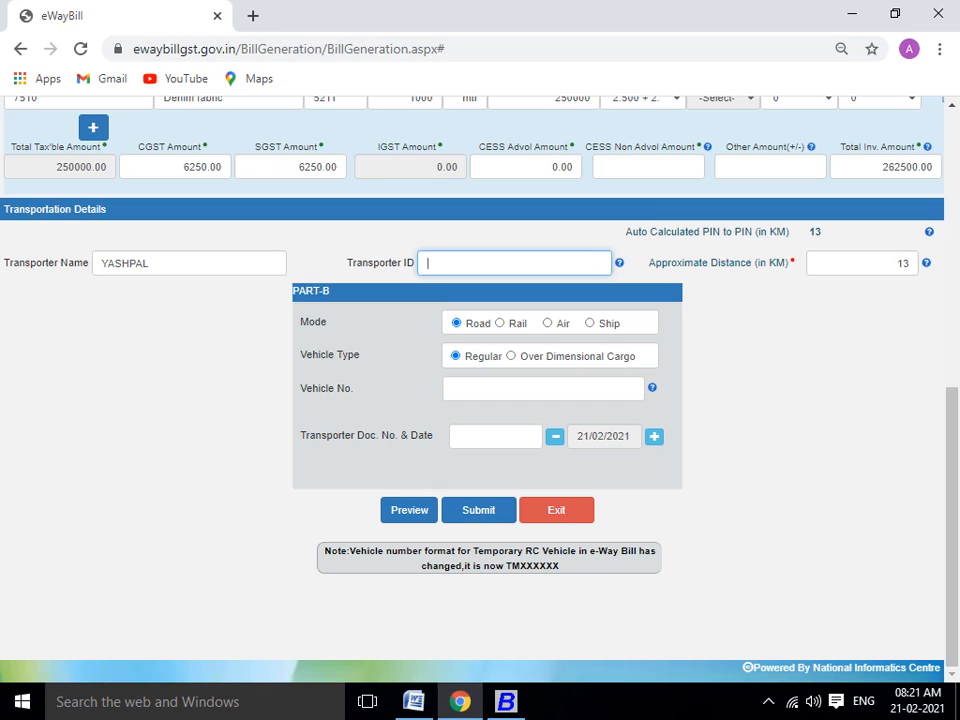
click(543, 388)
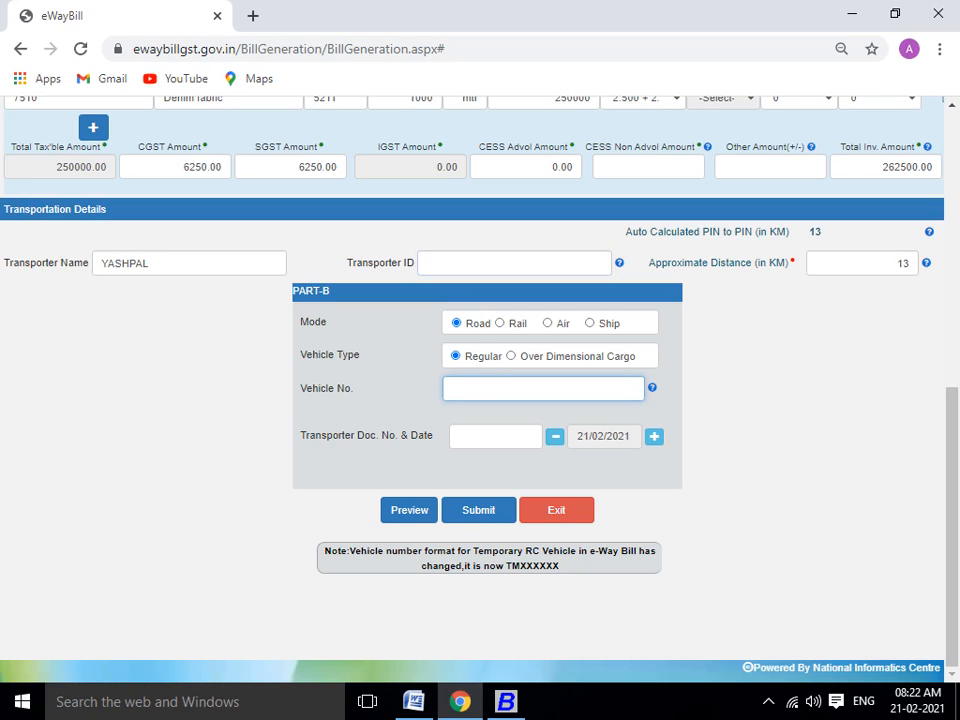
click(514, 263)
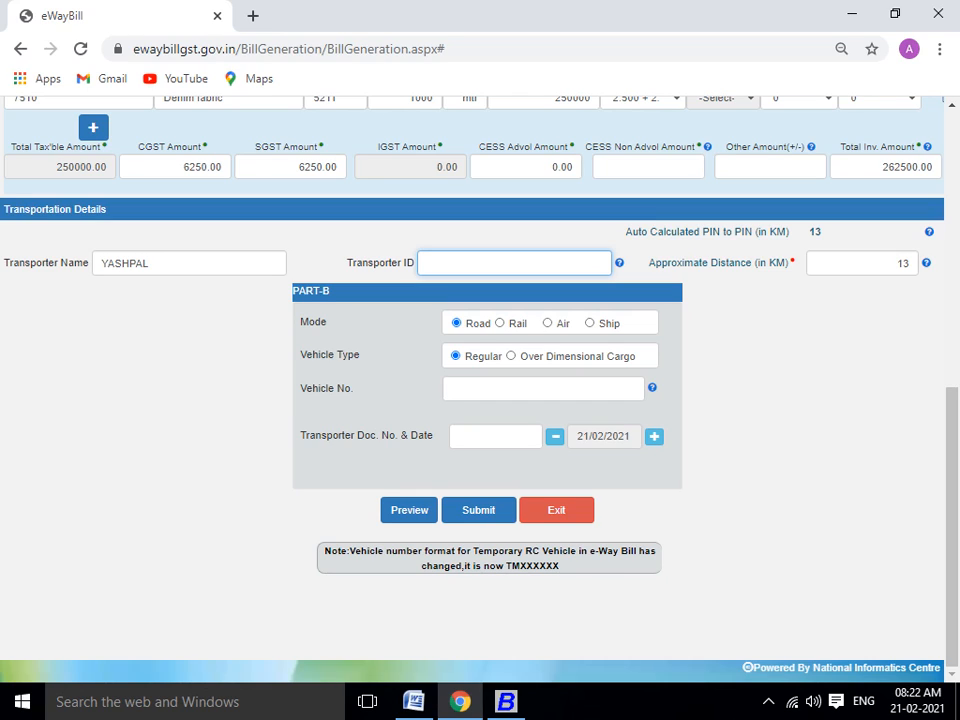
click(543, 388)
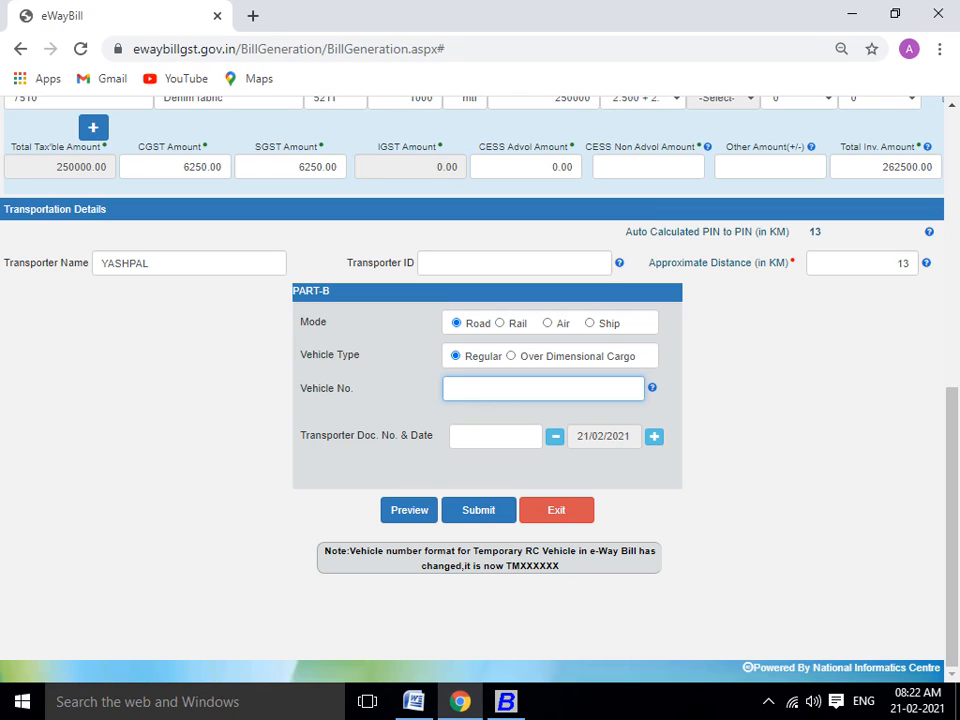
- Enter vehicle number DL01LU0101 and check that it is classed as Three Wheeler (Goods)(3WT)
text(DL01LU0101)
key(Tab)
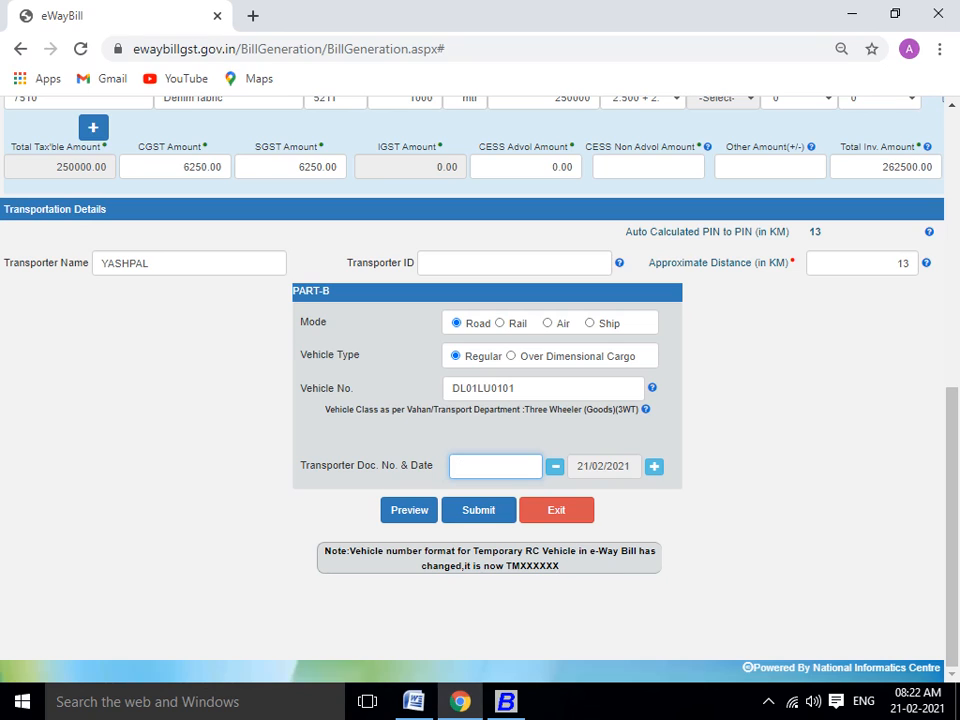
mouse_move(645, 409)
scroll(470, 380, up, 2)
scroll(470, 380, down, 1)
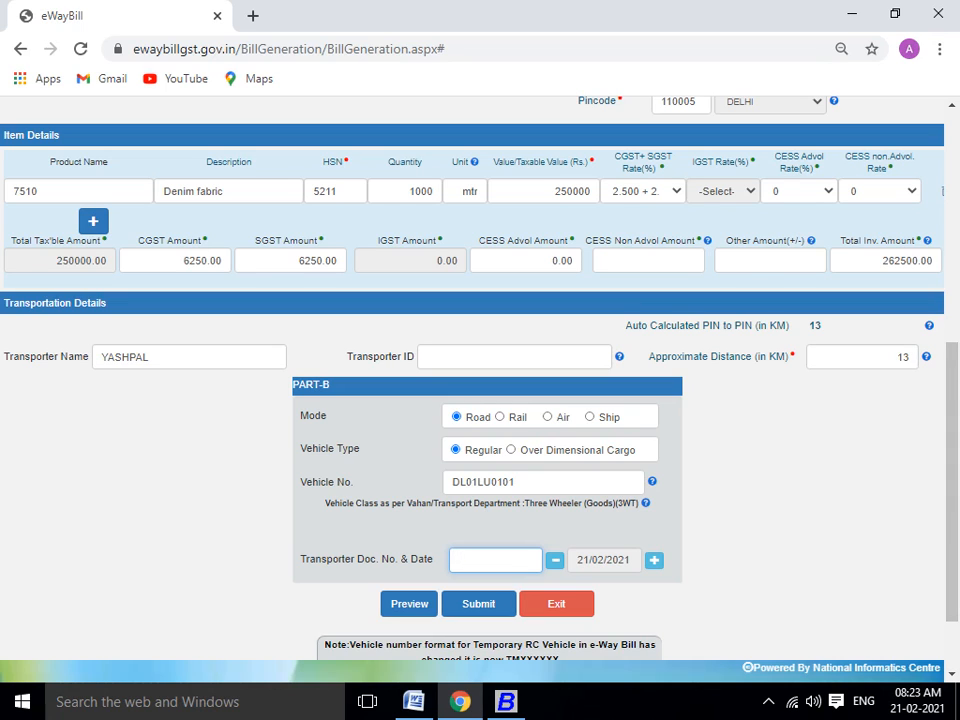
scroll(470, 380, down, 1)
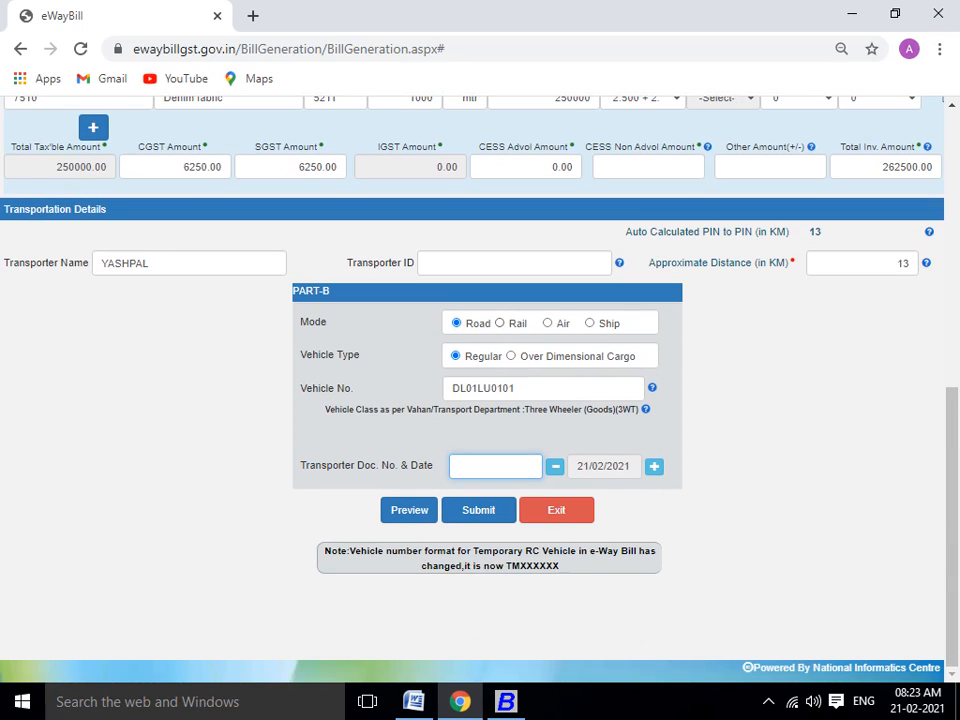
- Submit the e-way bill form, accept the GSTR1 alert, and select the generated bill number
click(479, 510)
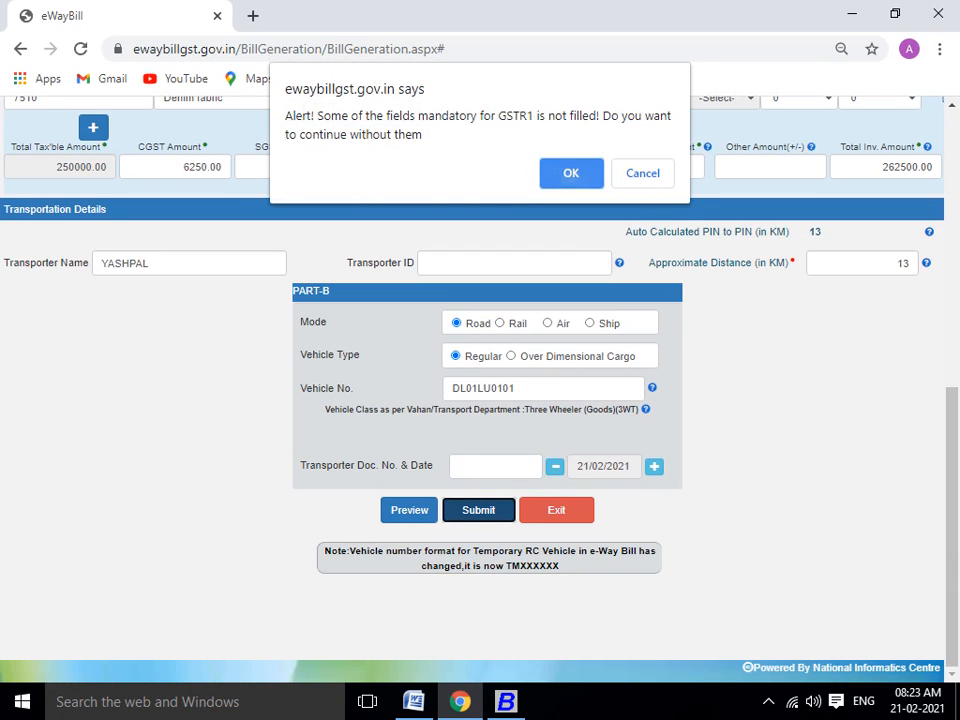
key(Return)
key(Return)
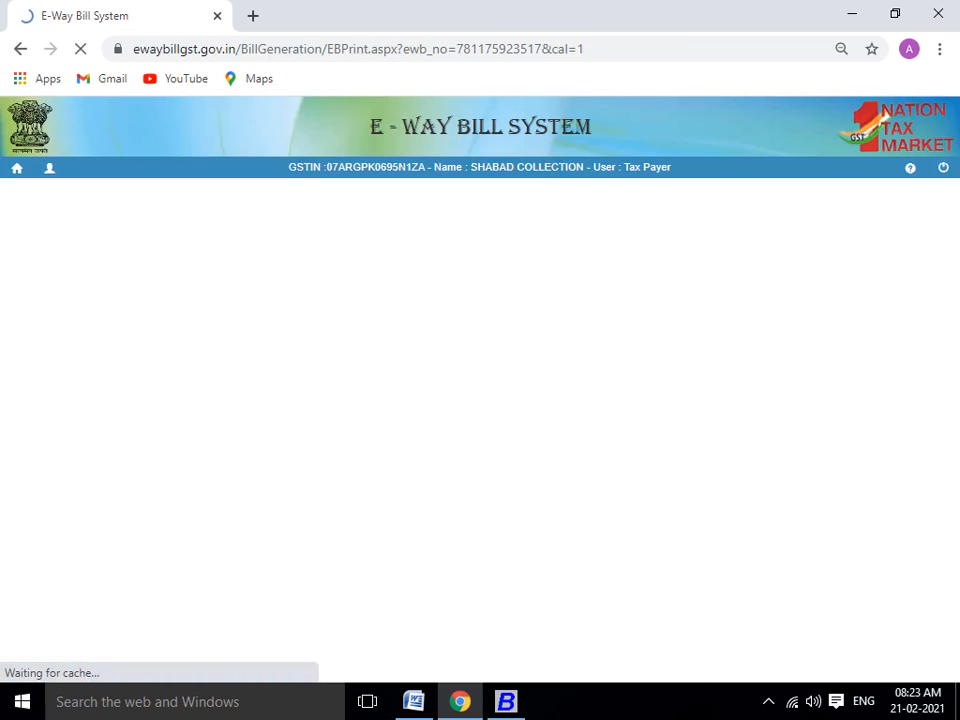
scroll(480, 400, down, 1)
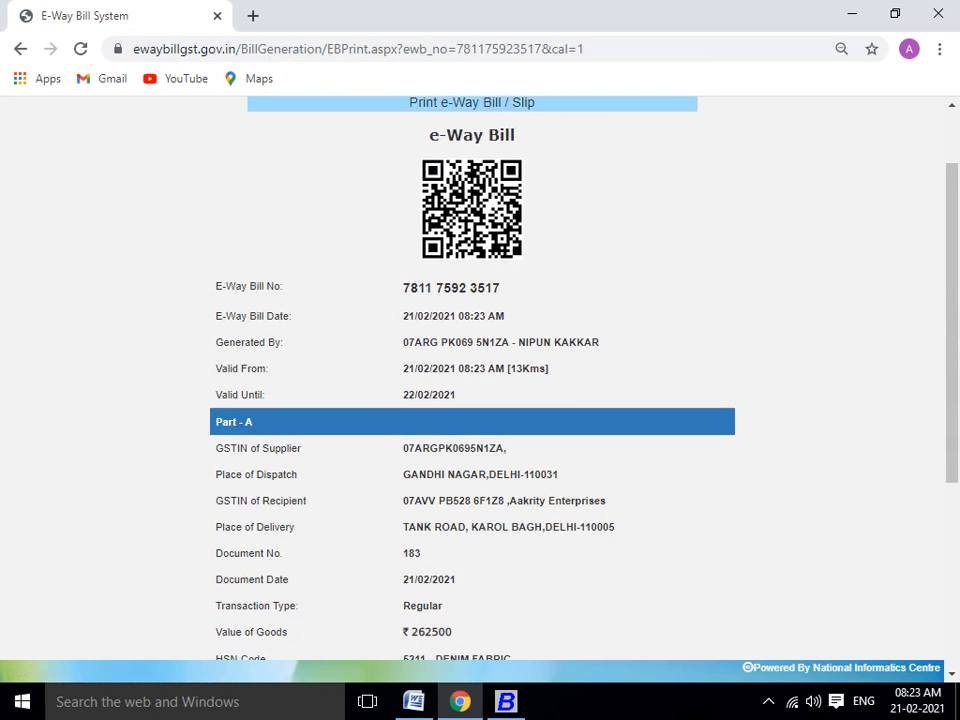
drag(500, 288, 402, 288)
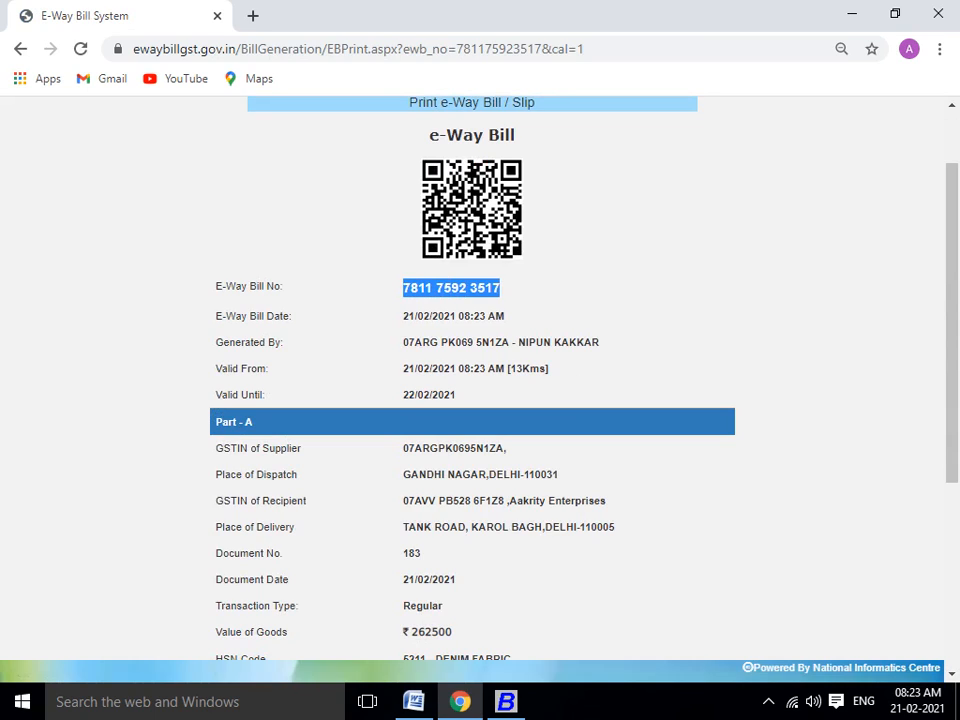
scroll(480, 400, down, 1)
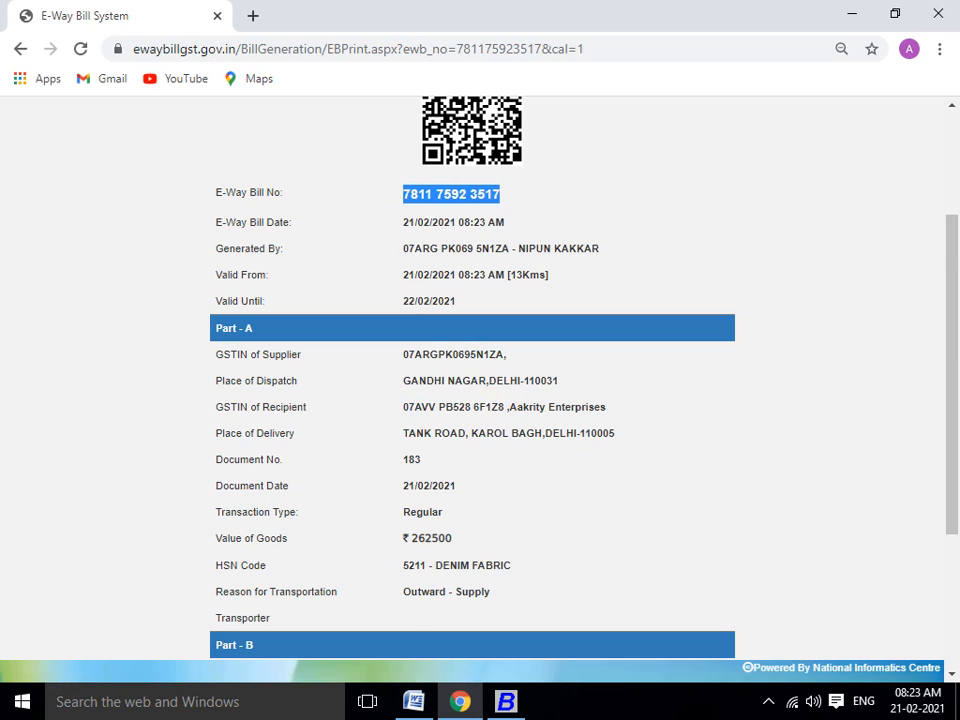
scroll(480, 400, down, 1)
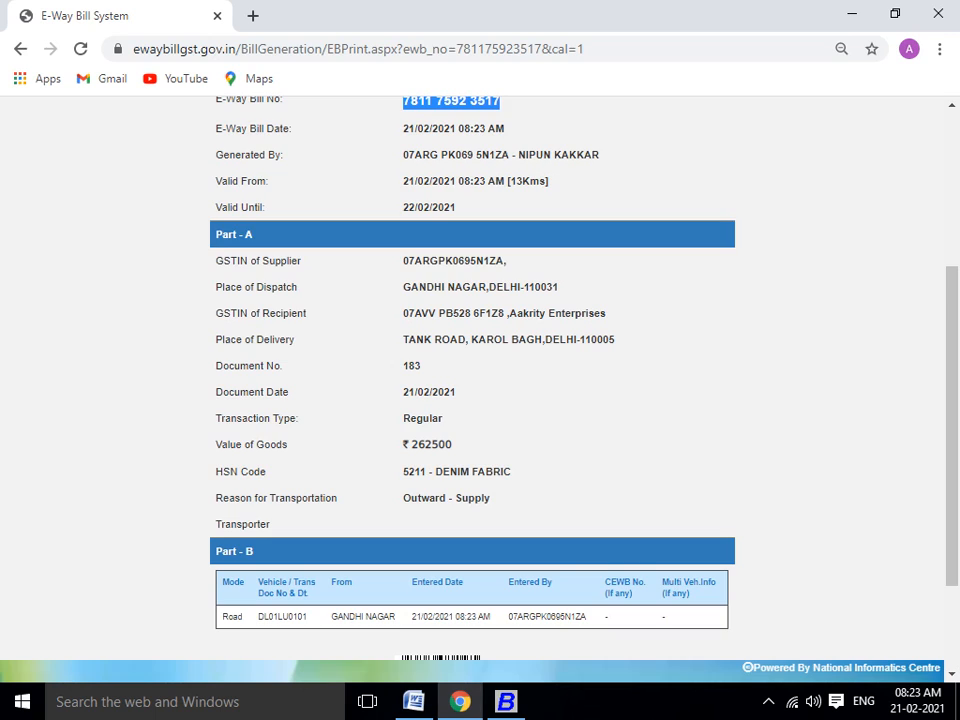
scroll(480, 380, down, 2)
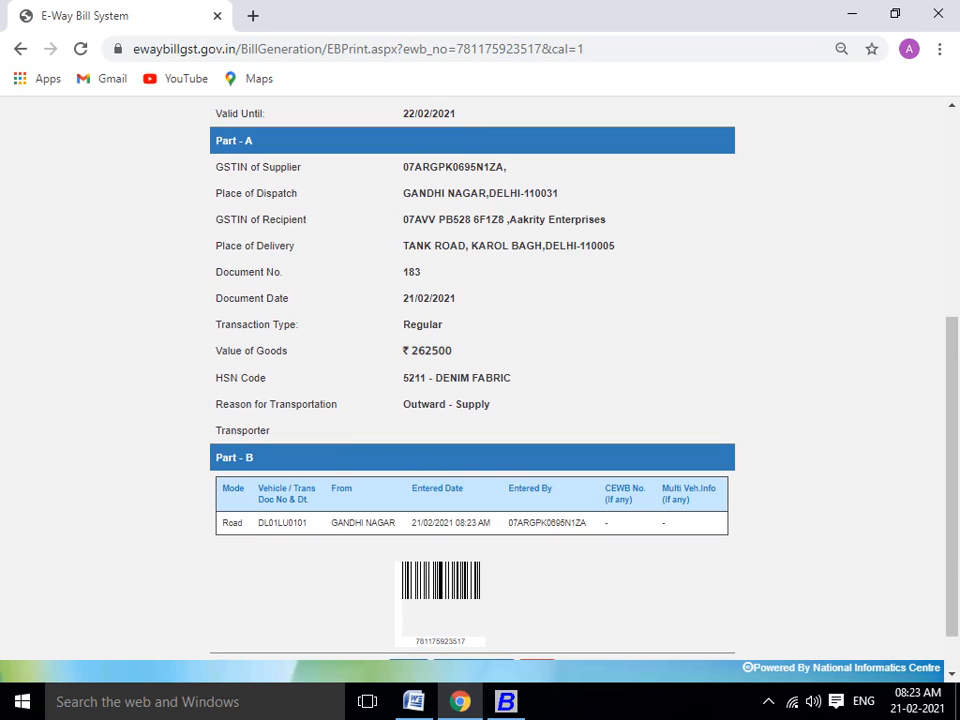
scroll(480, 380, down, 1)
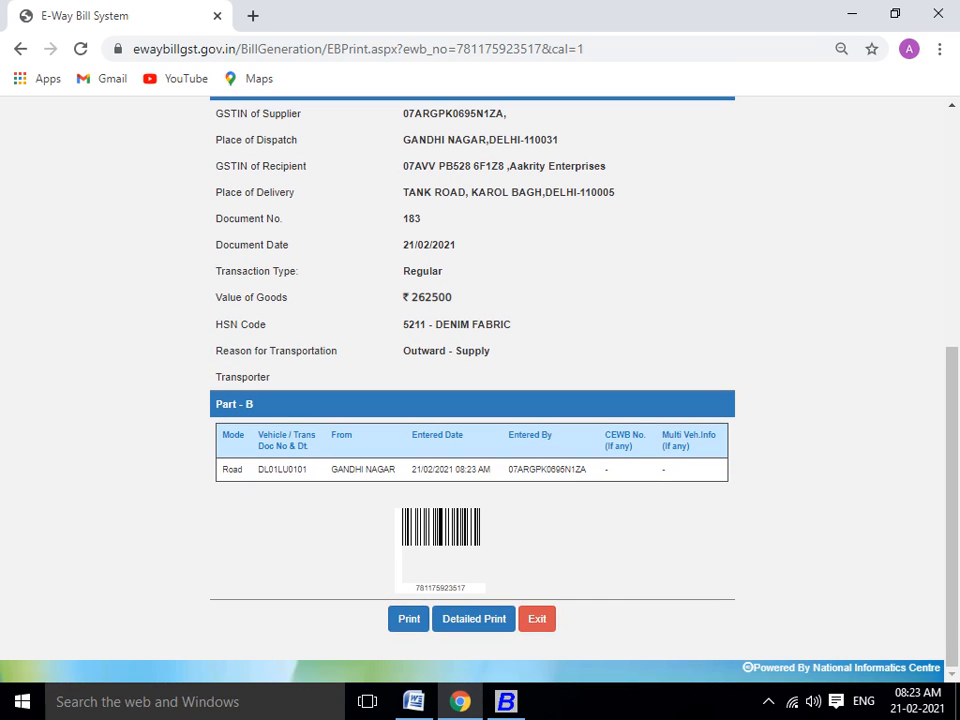
scroll(480, 380, up, 5)
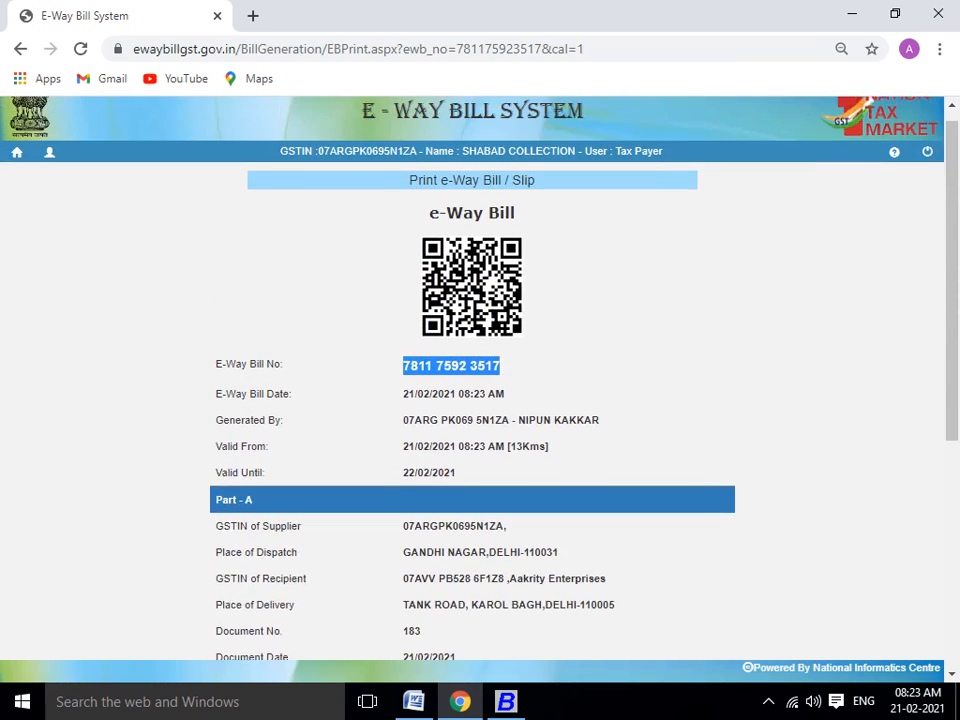
scroll(480, 380, down, 5)
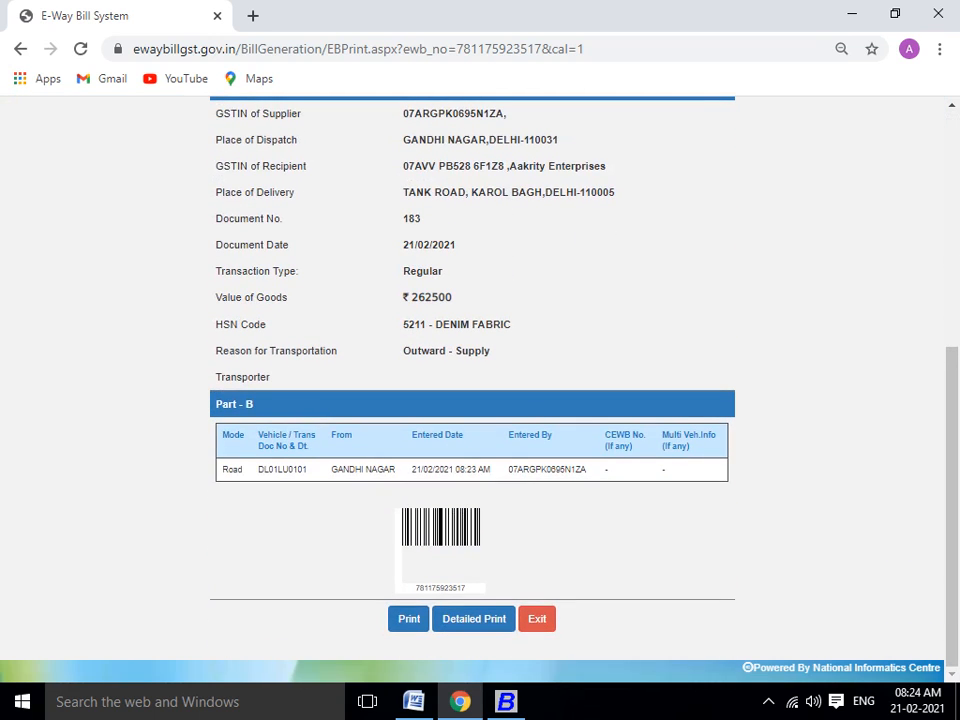
- Print the e-way bill to PDF, saving it as 'E-Way Bill System' on the Desktop
click(409, 618)
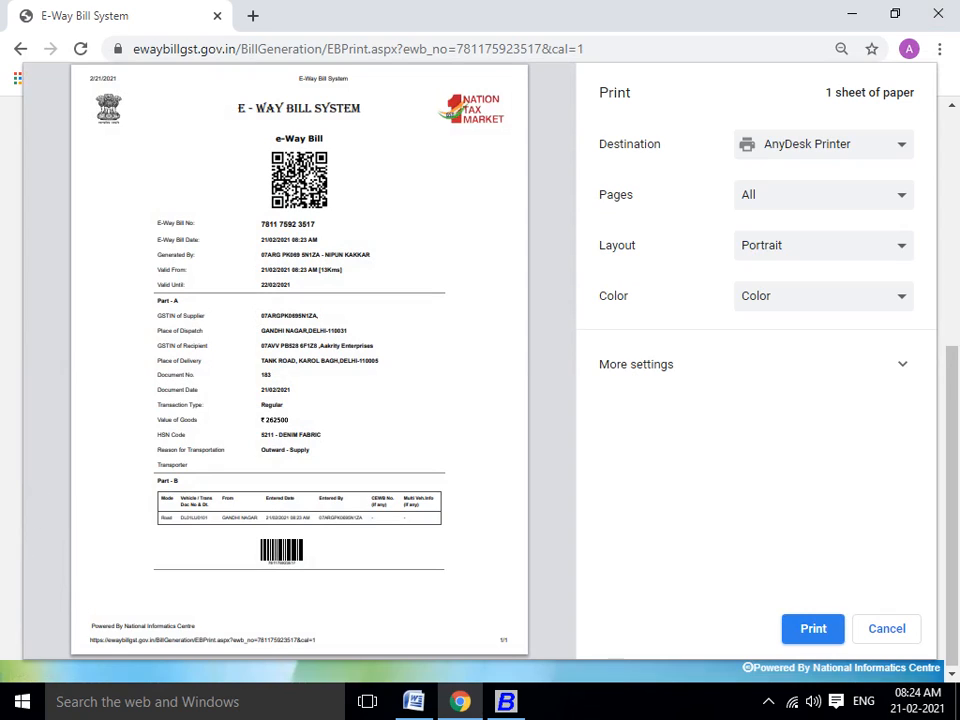
click(813, 629)
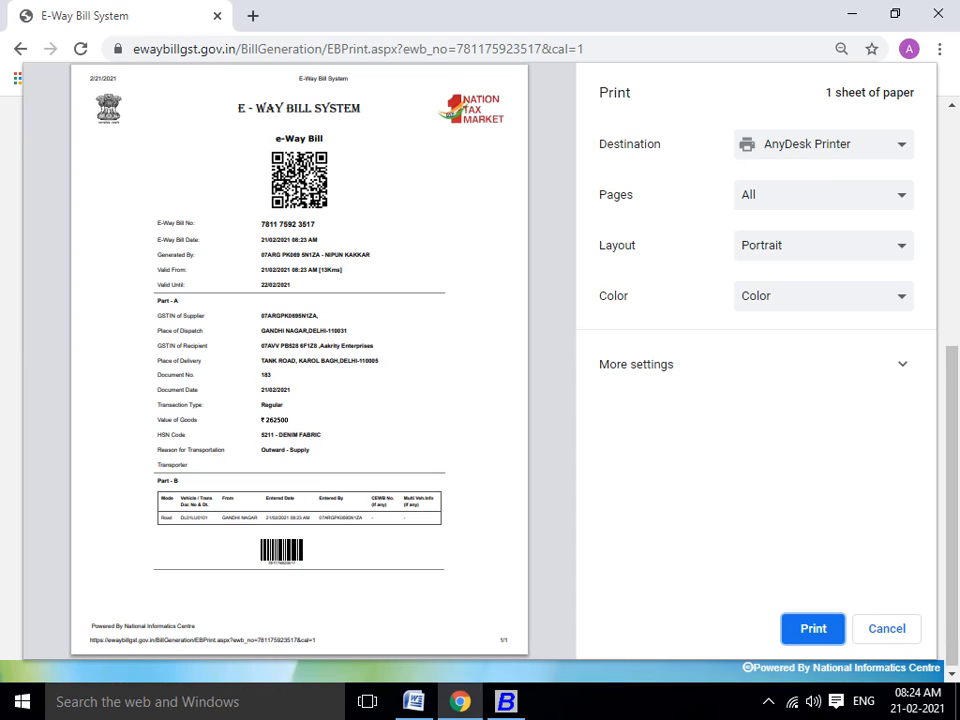
click(824, 144)
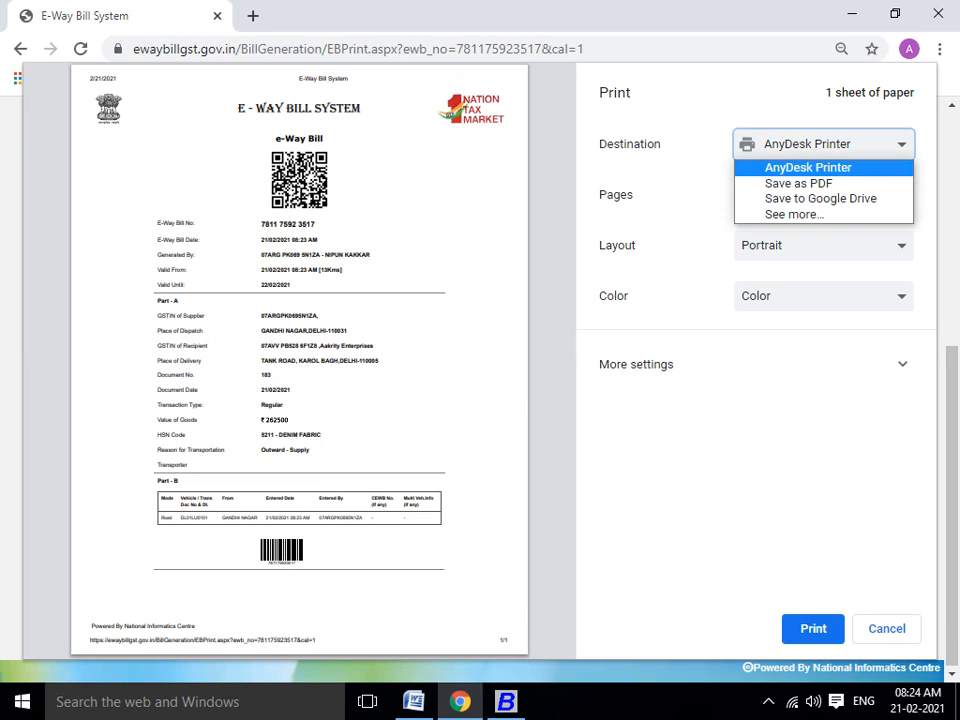
key(Down)
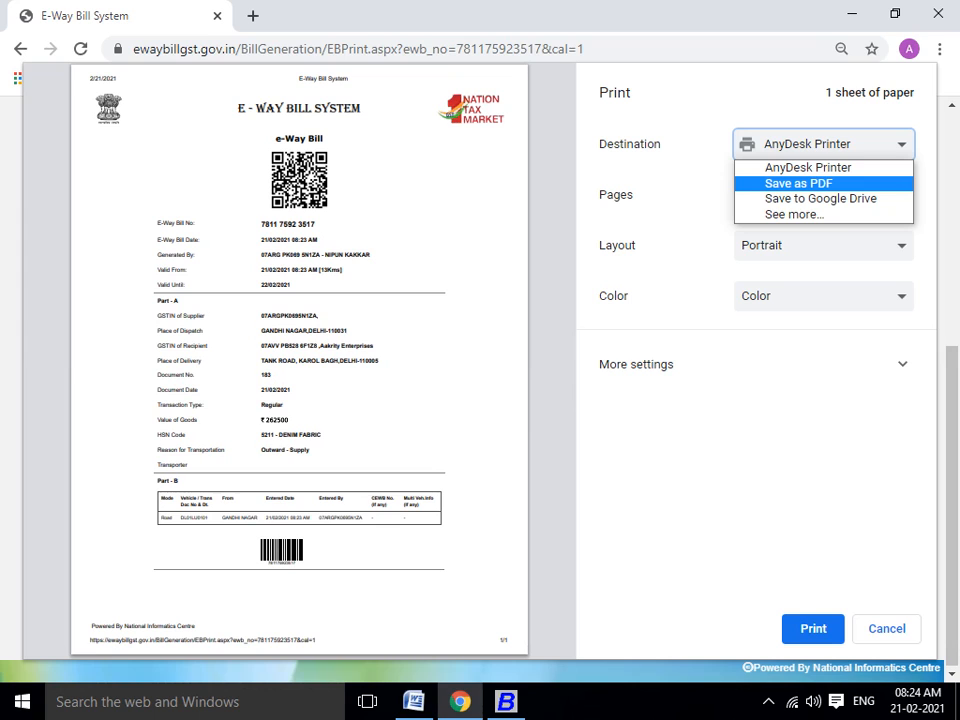
key(Return)
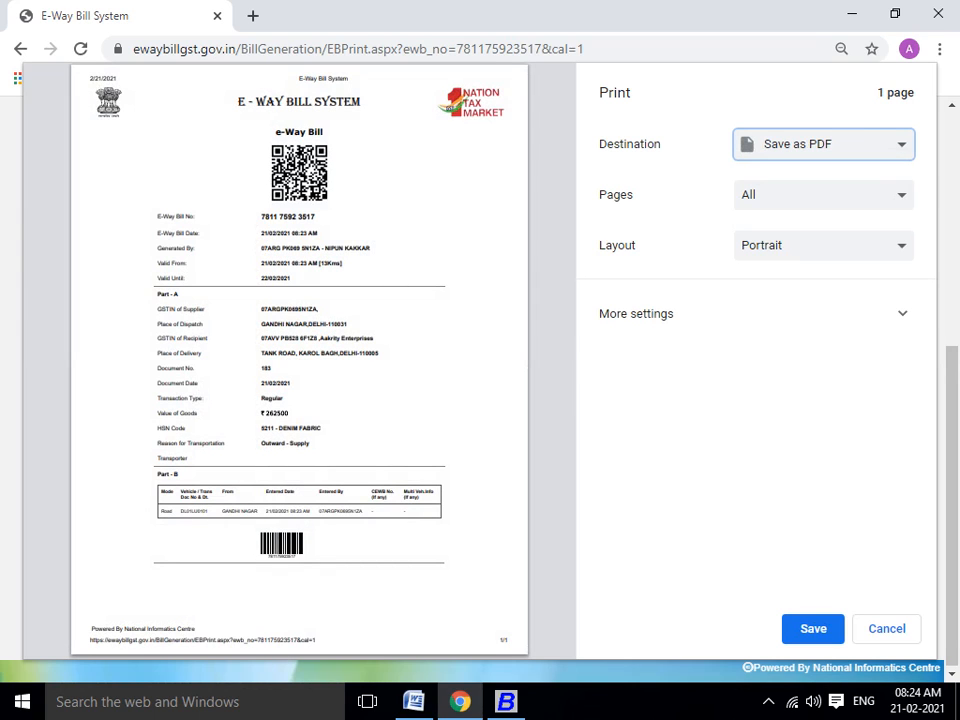
key(Return)
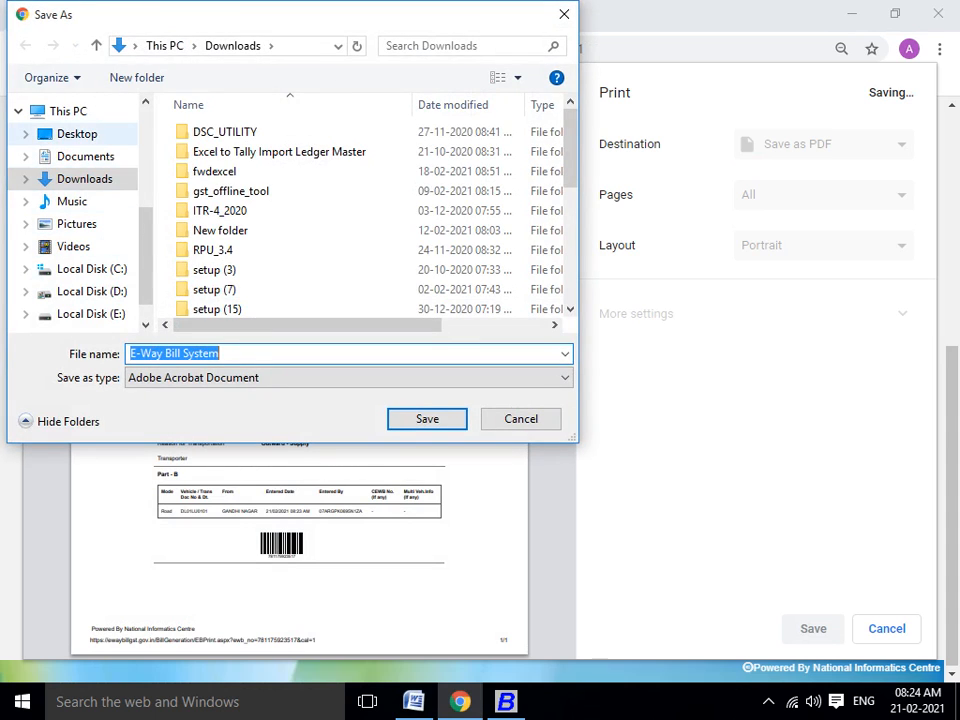
click(77, 134)
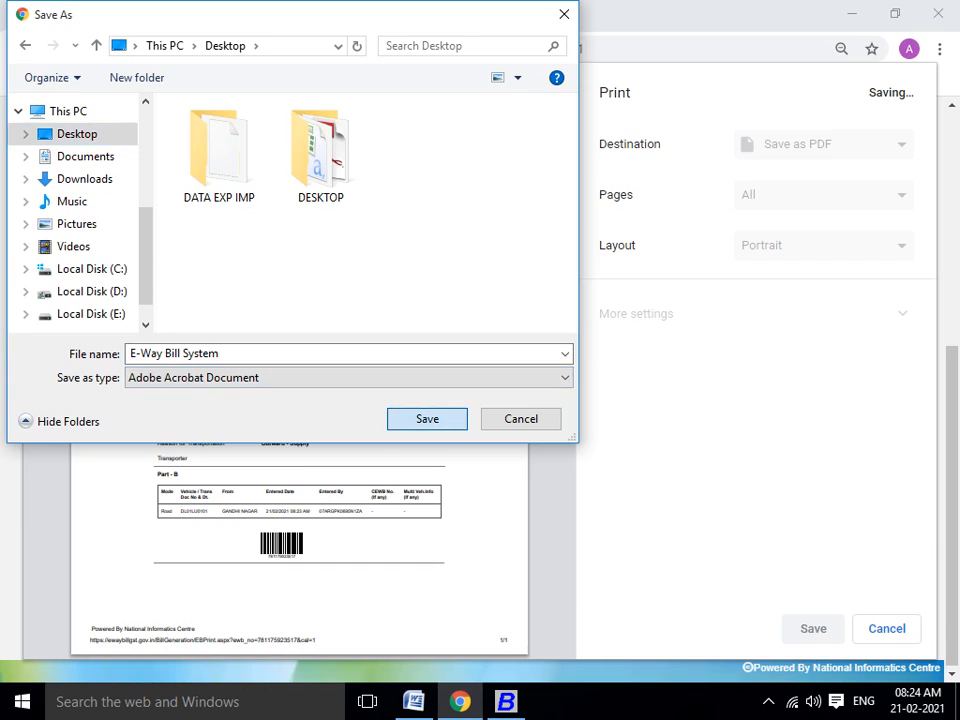
key(Return)
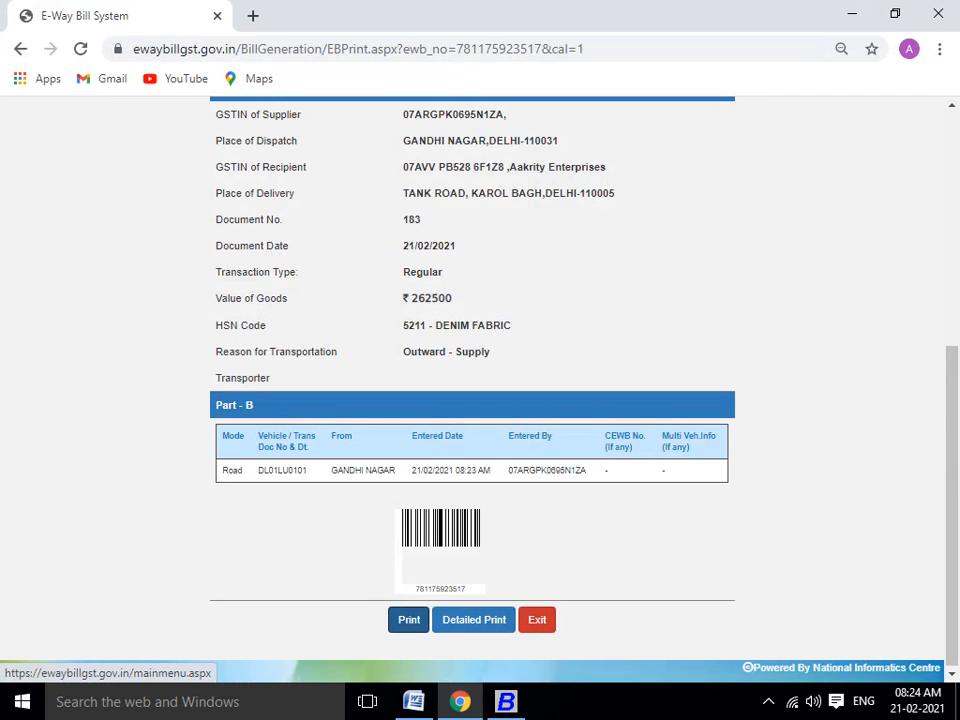
- Return to the portal's main menu and expand the e-Waybill actions in the sidebar
click(537, 620)
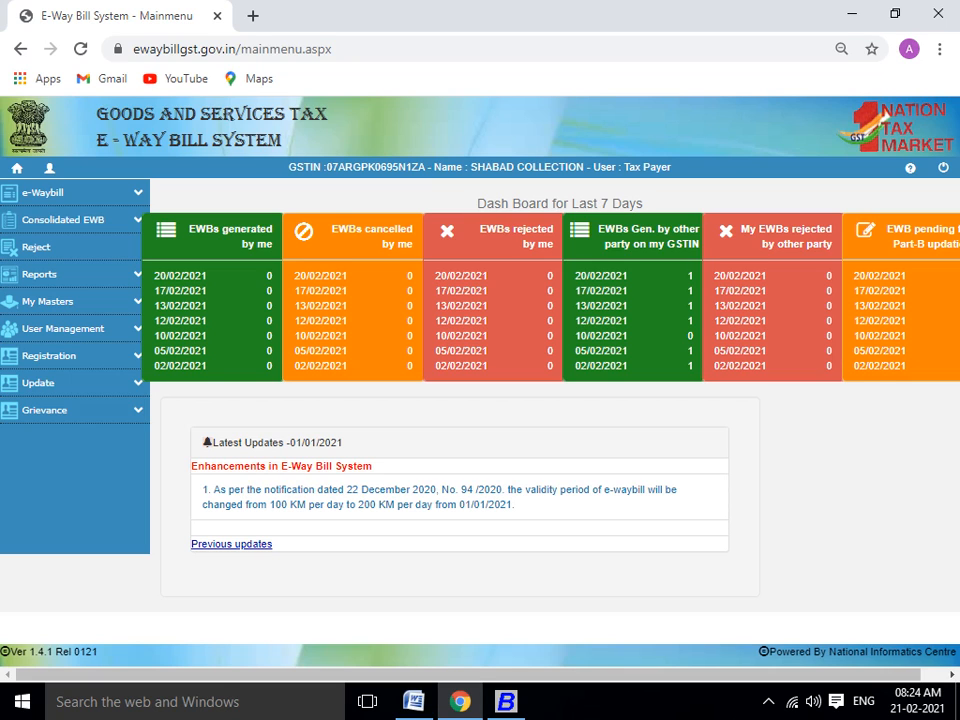
click(42, 192)
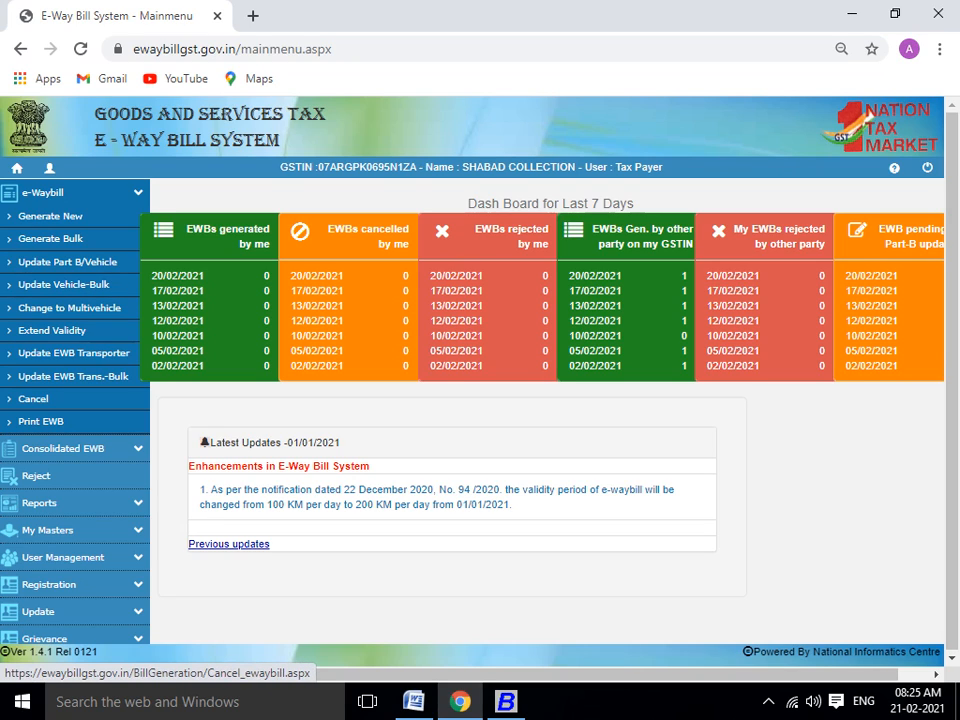
- On the Cancel e-way bill page, paste the generated bill number and fetch its details
click(33, 398)
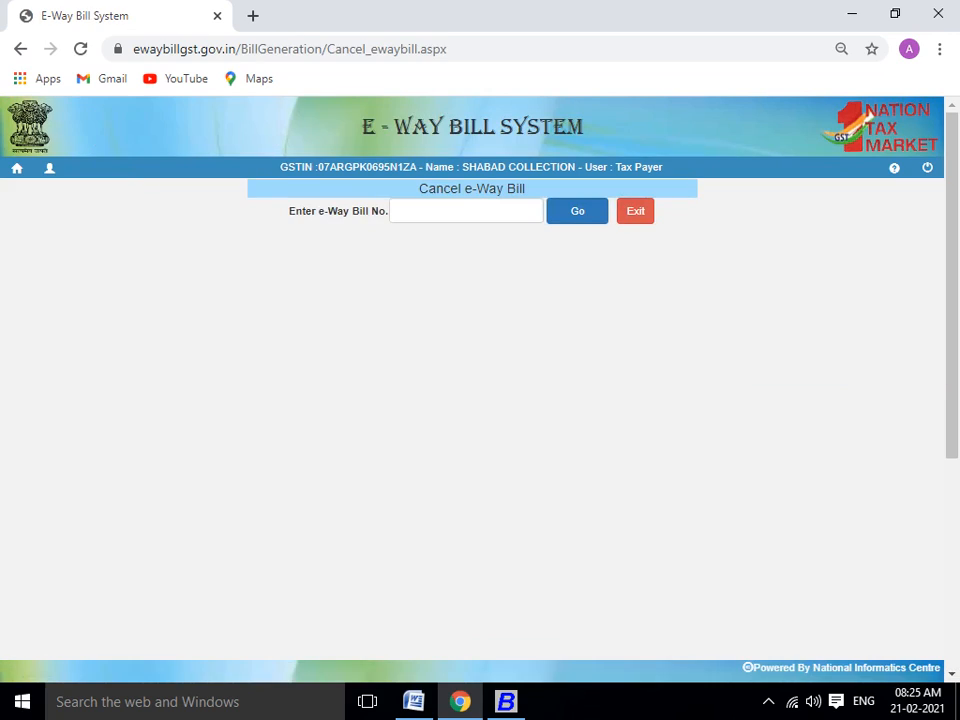
click(466, 211)
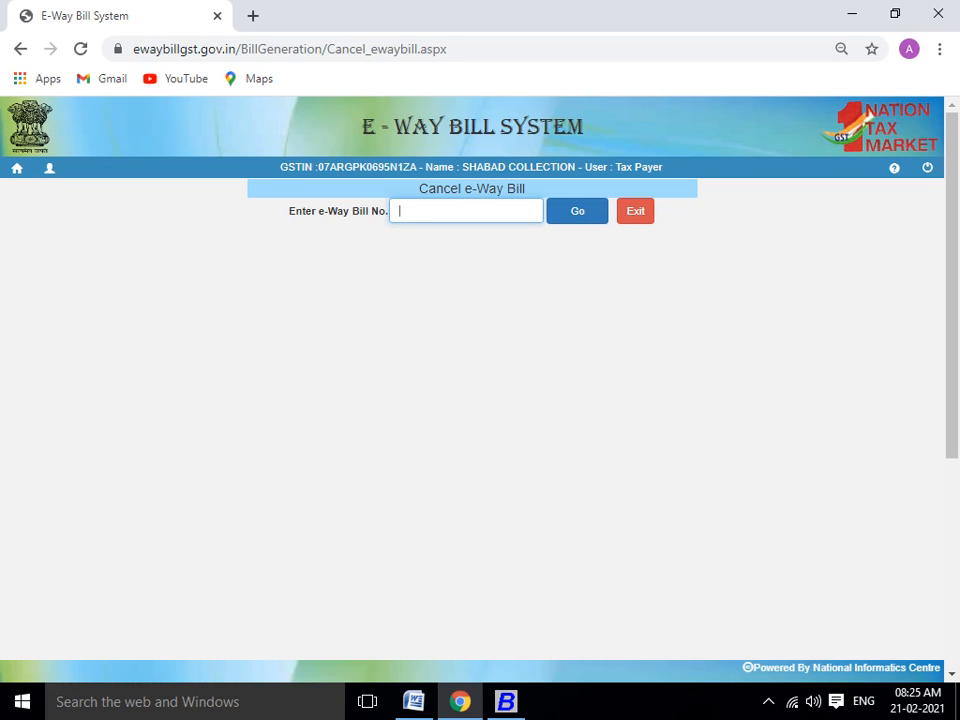
key(ctrl+v)
click(577, 211)
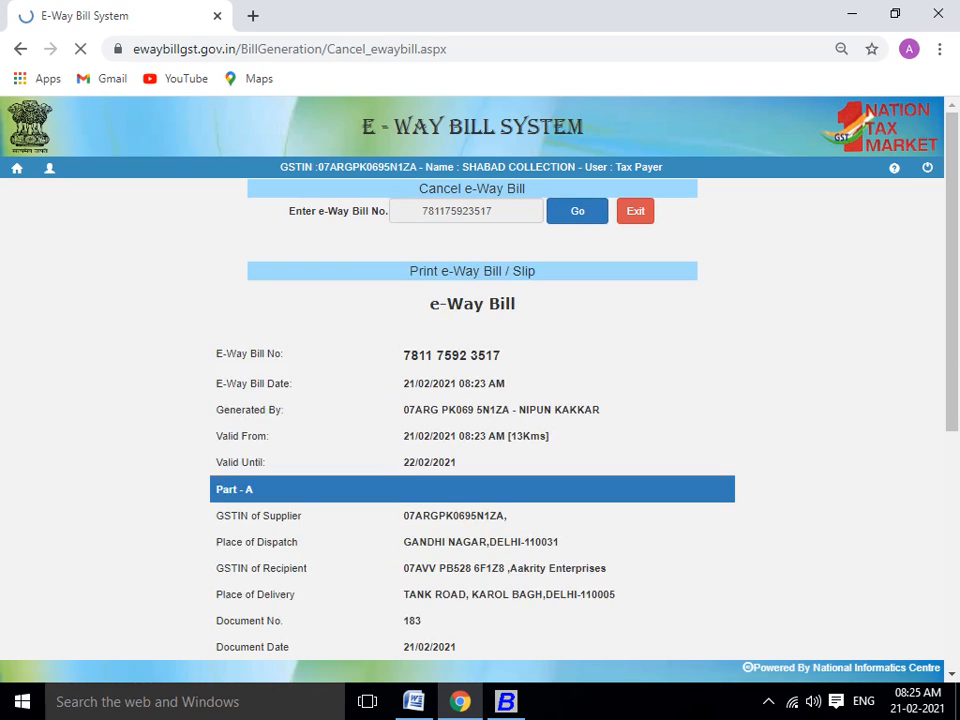
scroll(577, 211, down, 2)
scroll(472, 380, down, 2)
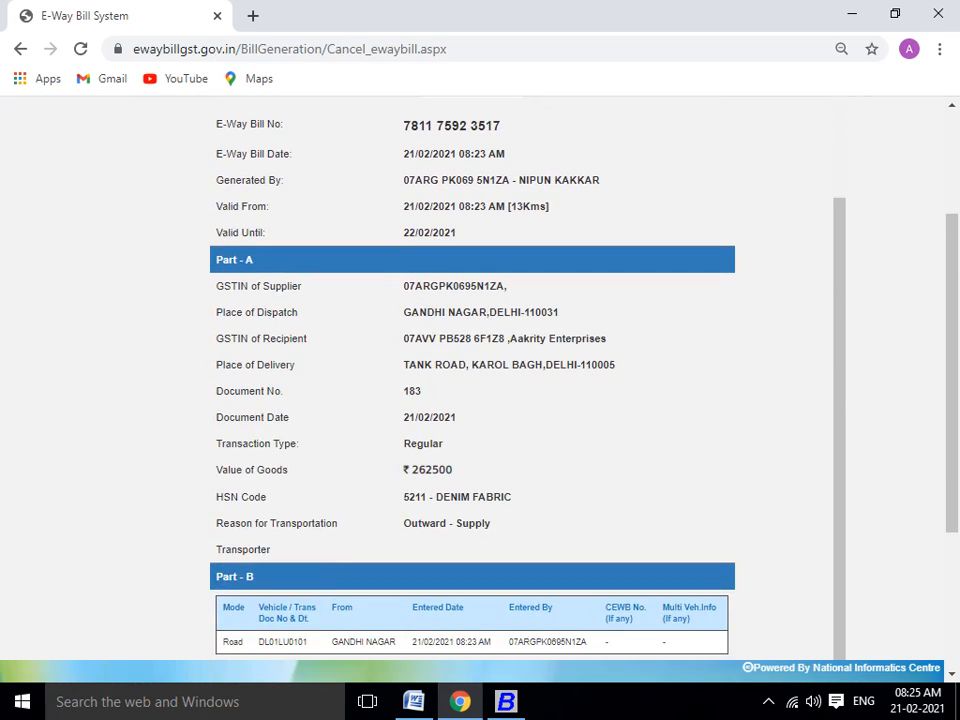
scroll(472, 380, down, 3)
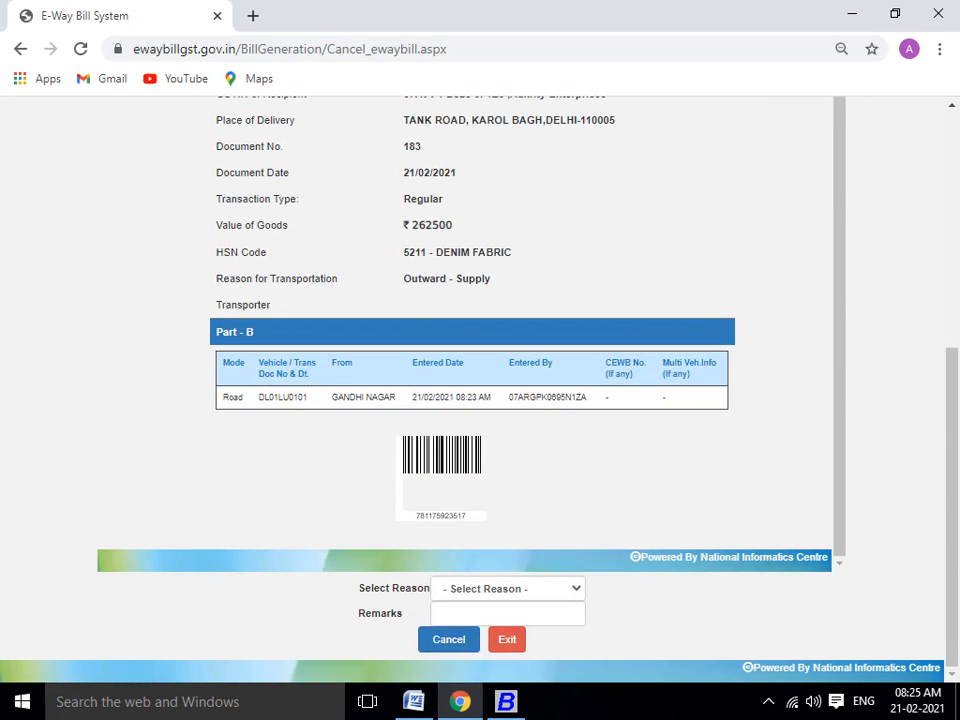
- Cancel the bill with reason Data Entry mistake, confirm the alert, and exit to the dashboard
click(507, 588)
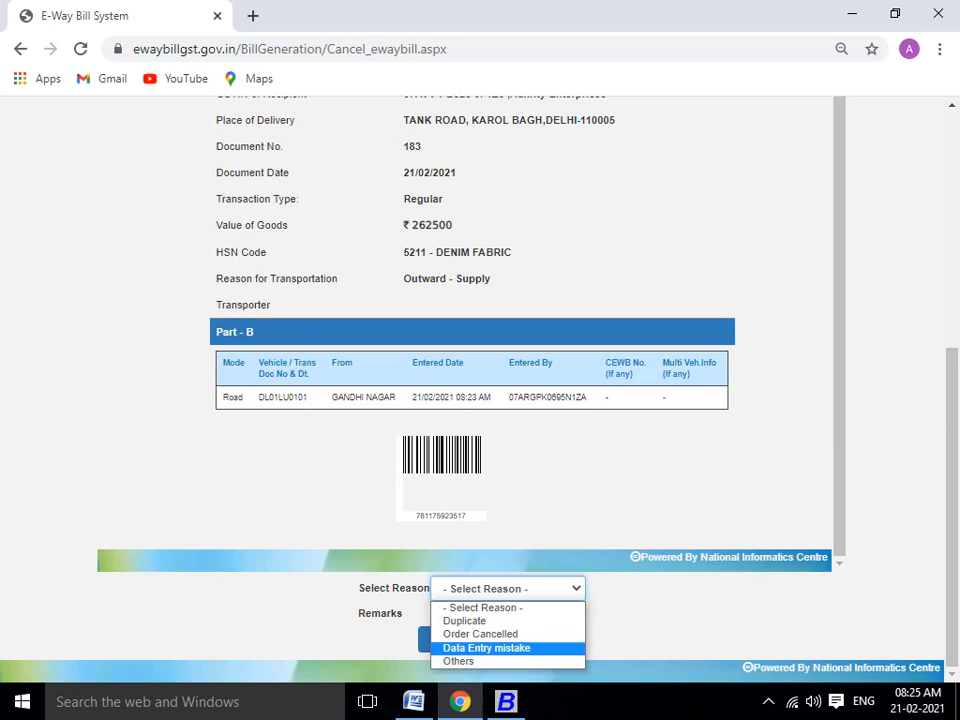
key(Return)
click(448, 639)
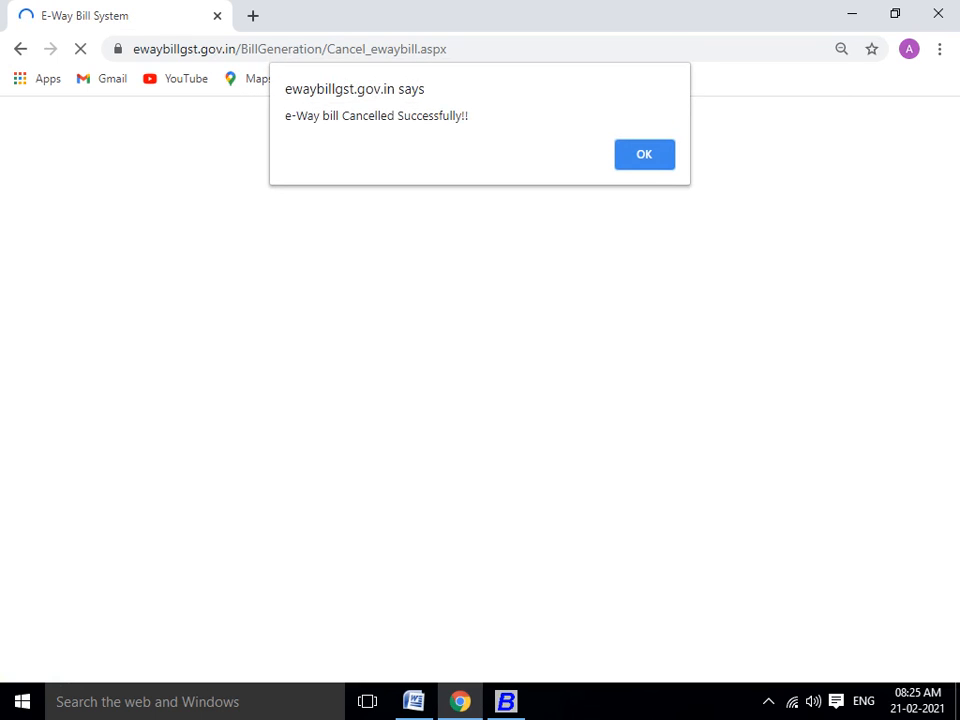
key(Return)
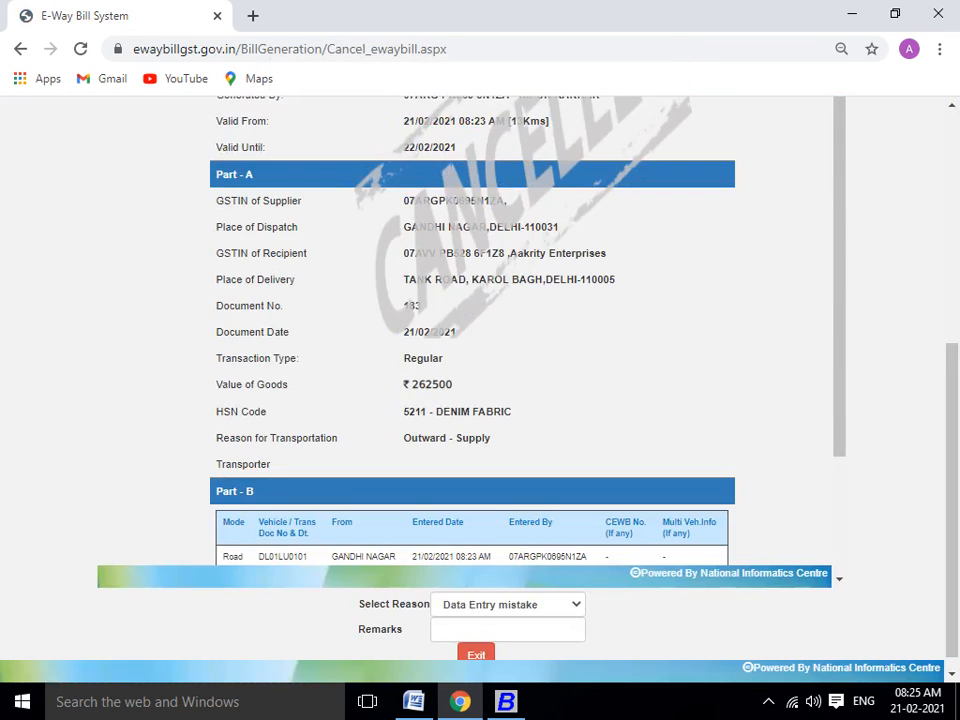
scroll(472, 330, down, 2)
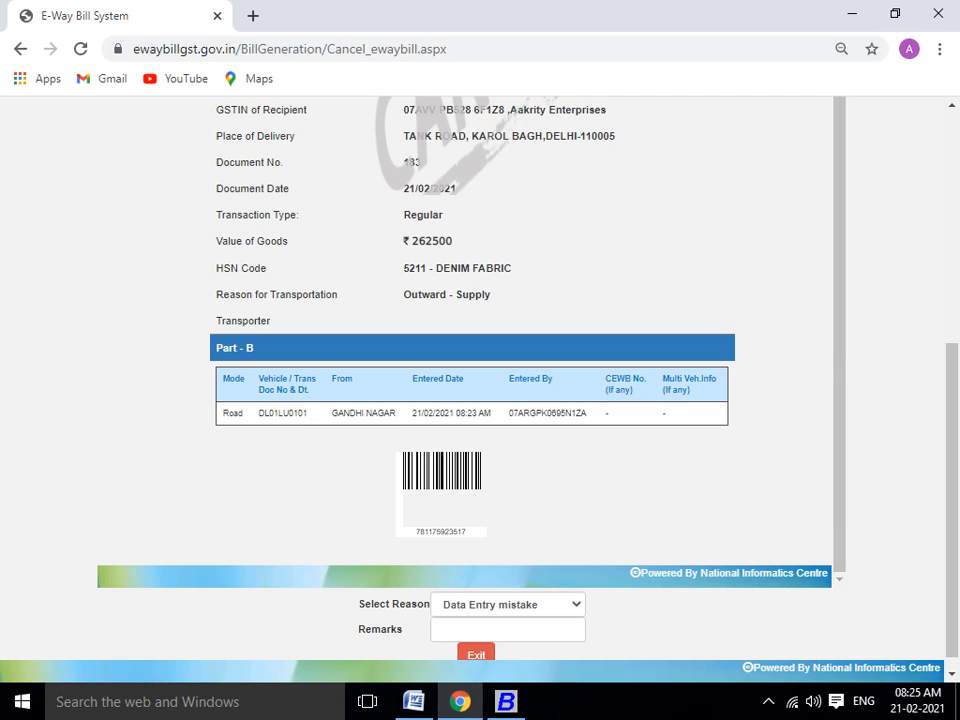
scroll(476, 400, down, 1)
click(476, 640)
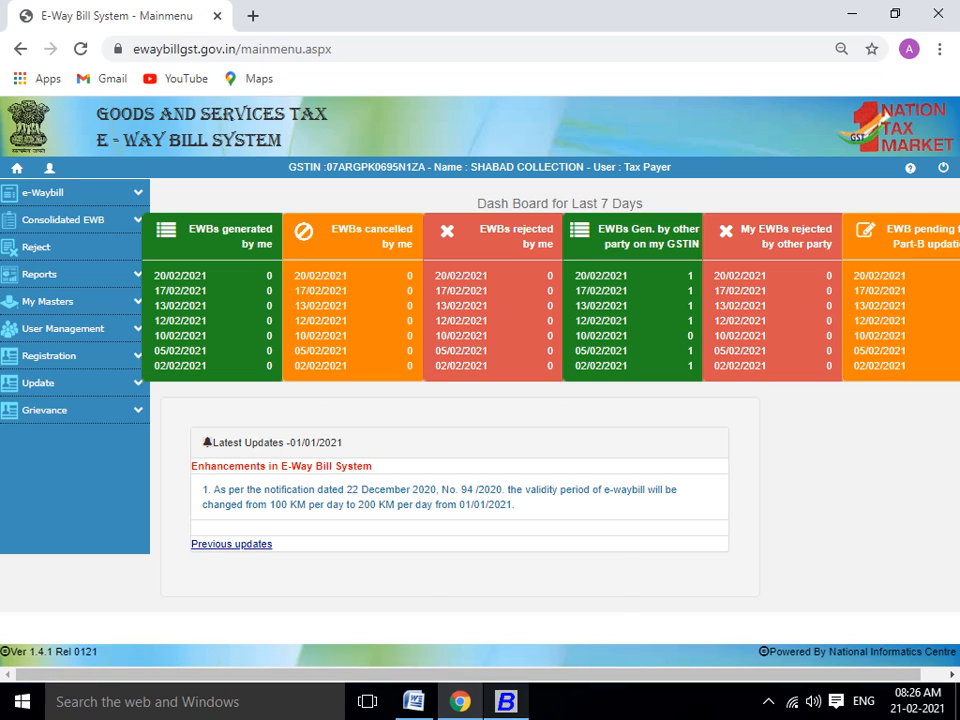
- Paste the e-way bill number, dated 21-02-2021, into the Busy voucher's transport details and save
click(506, 701)
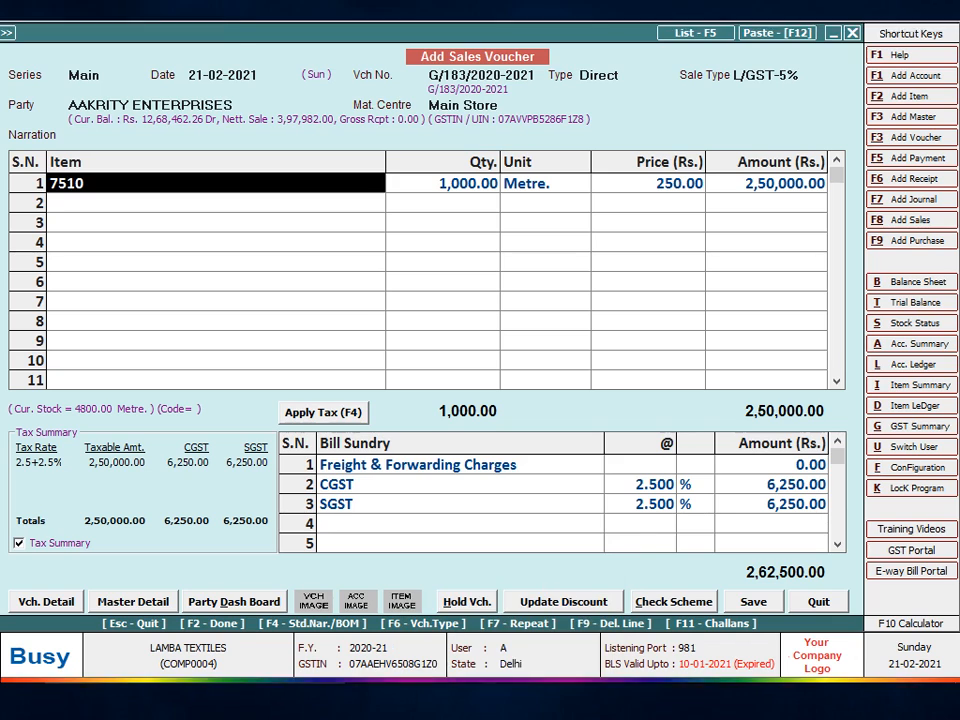
click(460, 465)
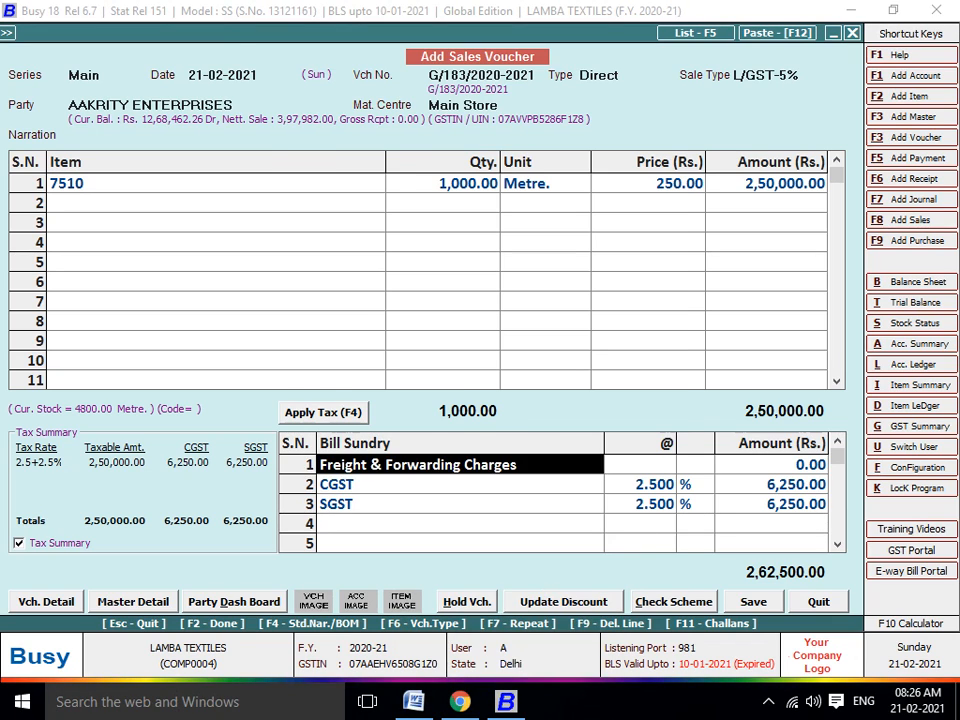
key(F2)
key(Return)
key(Return)
key(Return)
key(Return)
key(Return)
key(Return)
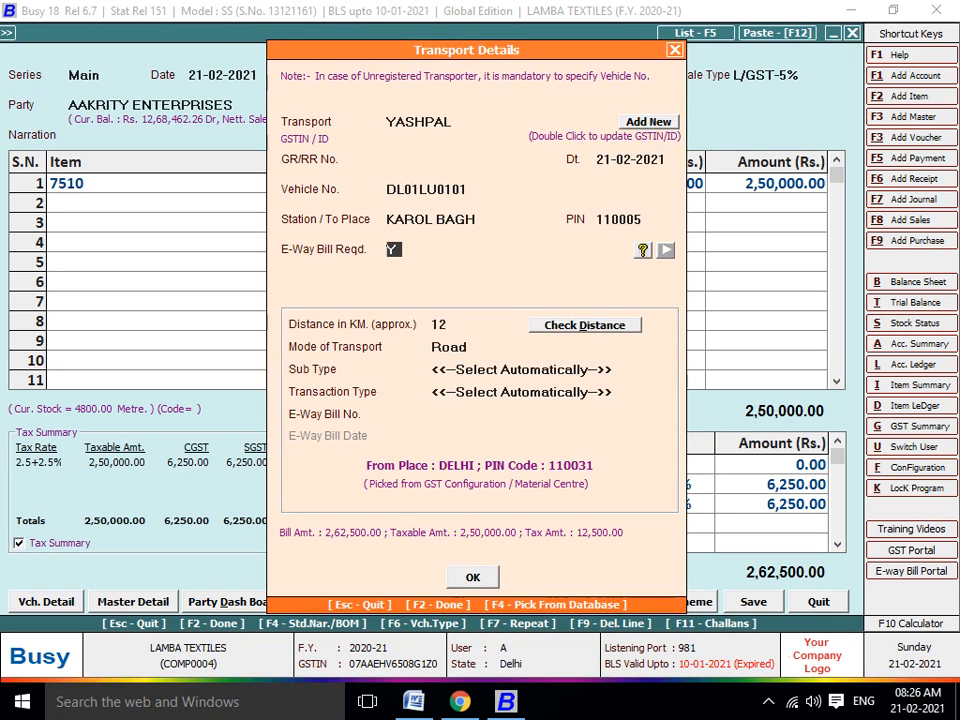
key(Return)
key(Return)
key(Return)
key(Return)
key(Return)
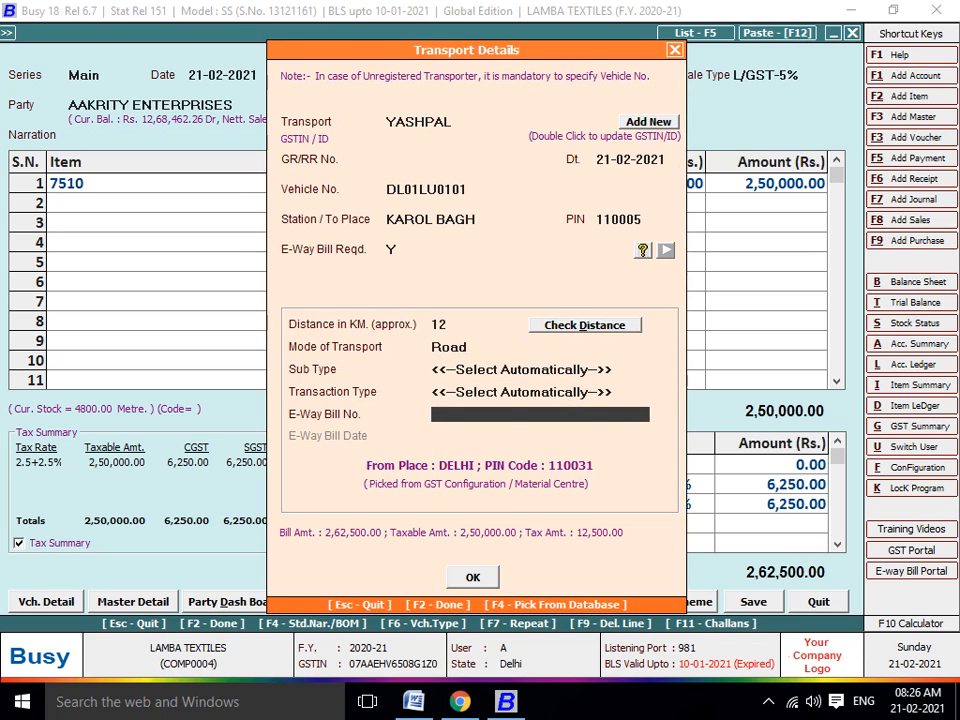
key(ctrl+v)
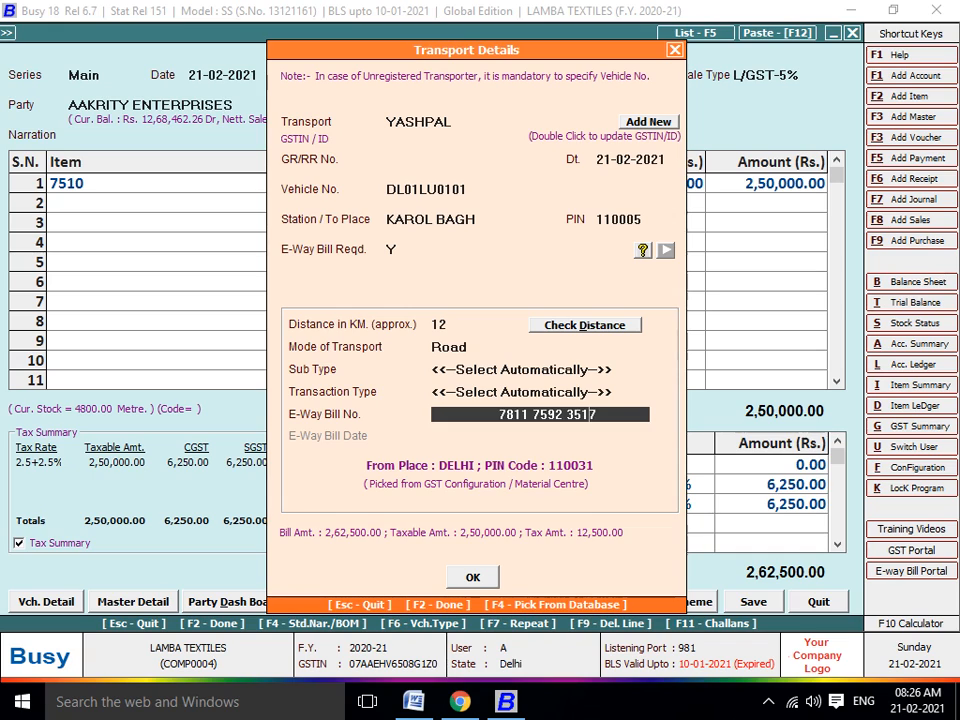
key(Return)
key(Return)
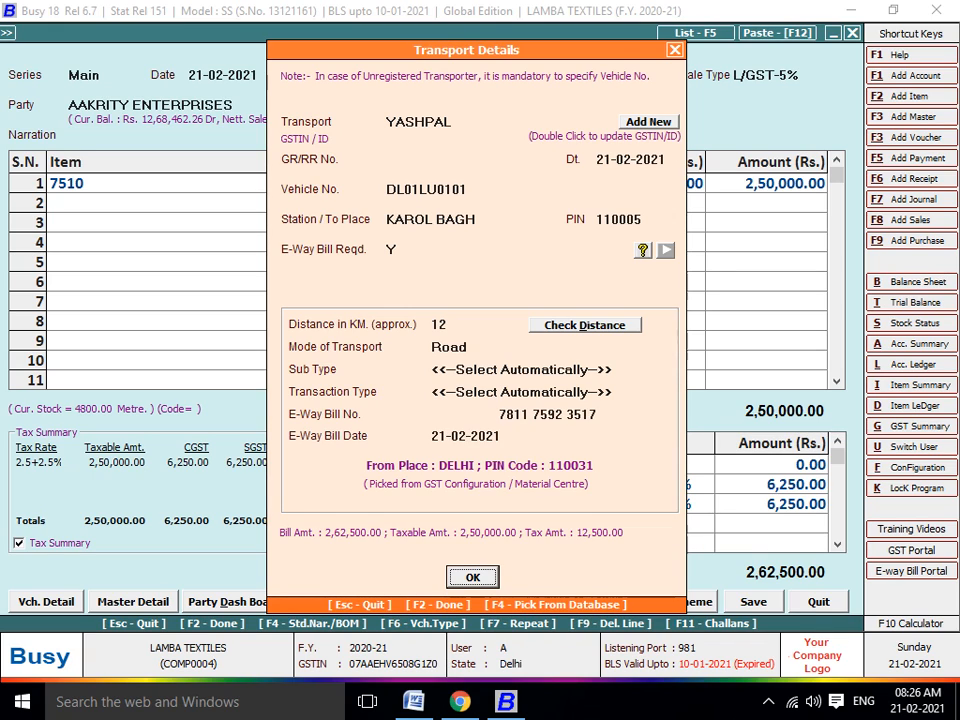
click(499, 414)
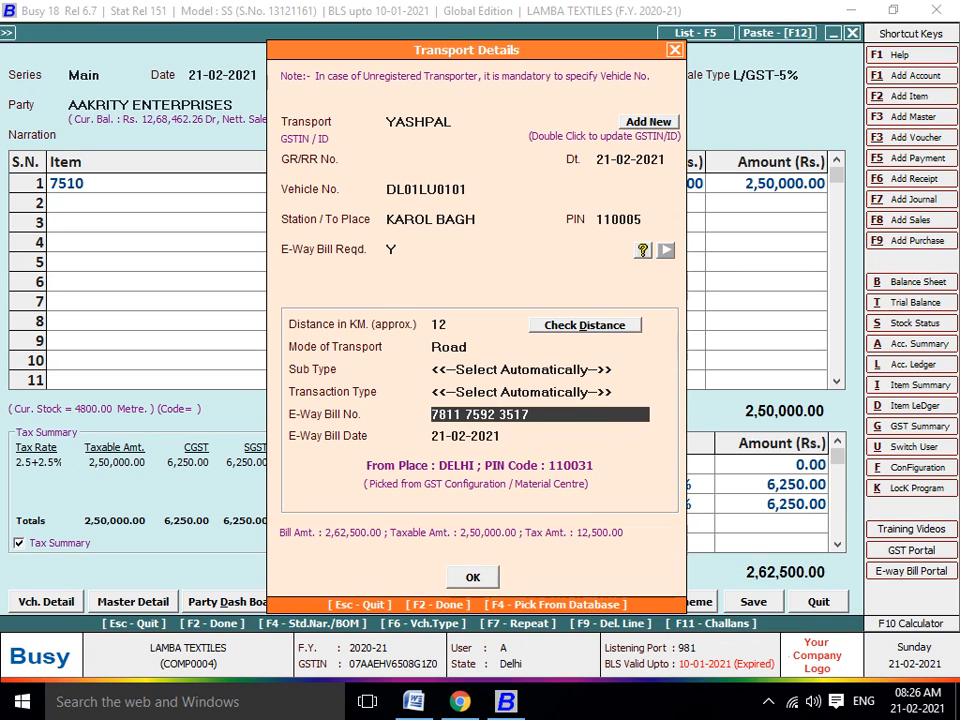
key(Return)
key(Return)
key(Return)
key(Return)
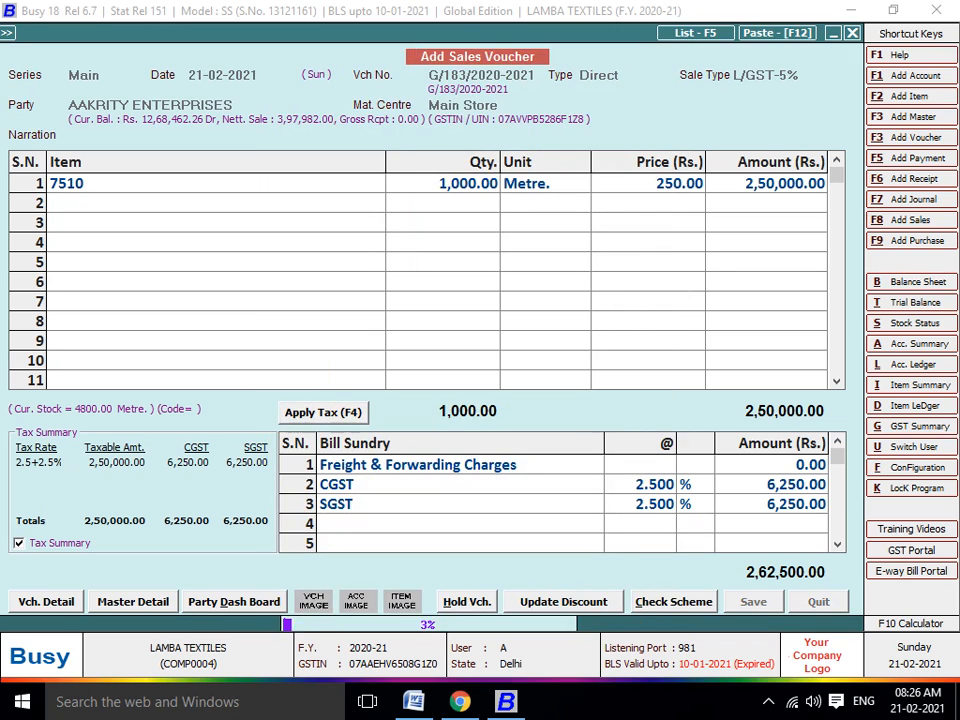
- Skip printing the e-way bill and preview one STANDARD-format copy of the invoice
key(Right)
key(Return)
key(Return)
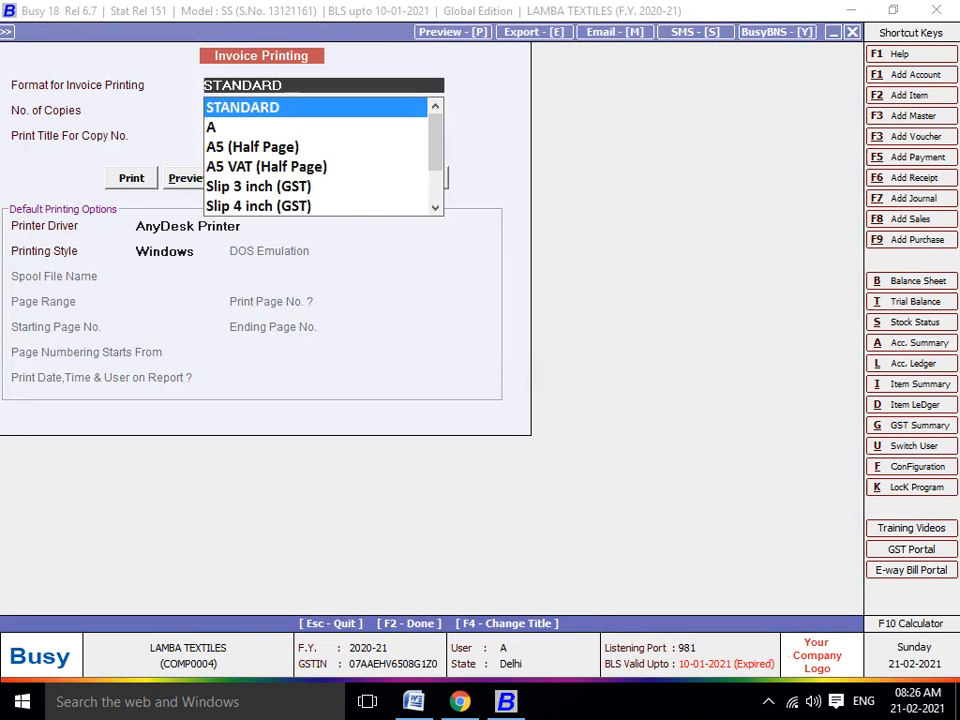
key(Return)
key(Return)
key(Up)
text(1)
key(Return)
key(Return)
key(Right)
key(Return)
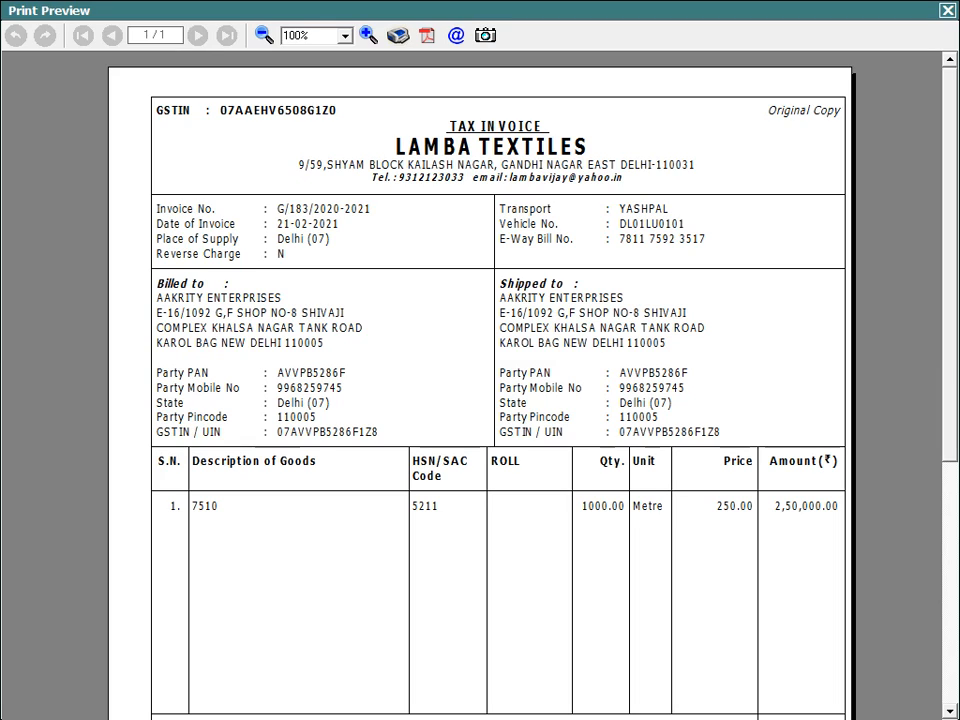
- Scroll through the invoice preview showing the e-way bill details, then close it
scroll(478, 390, down, 5)
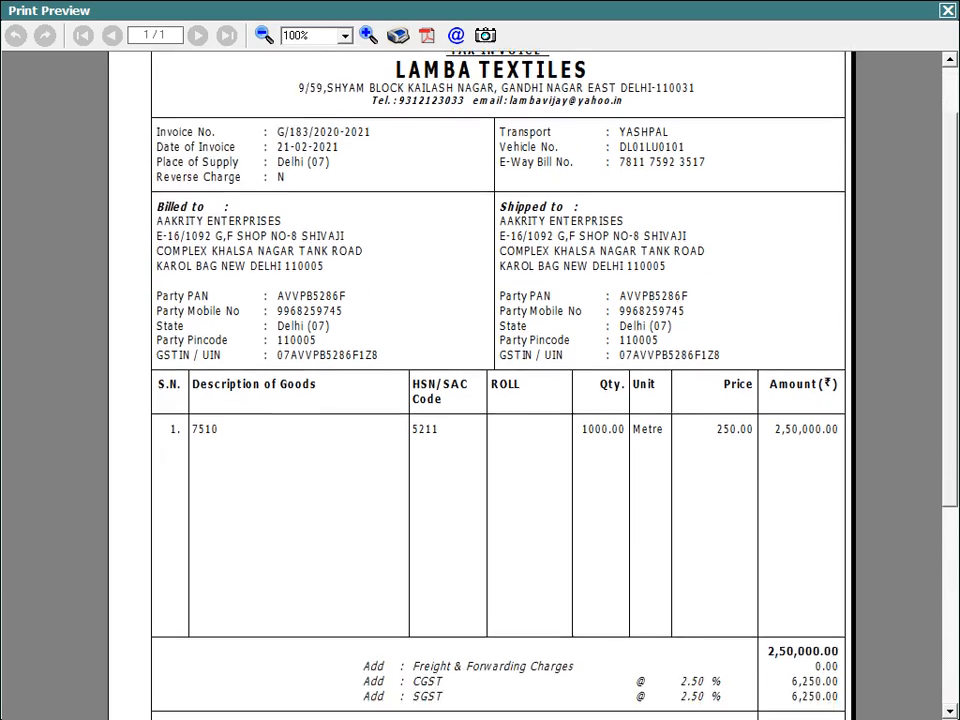
scroll(478, 390, down, 1)
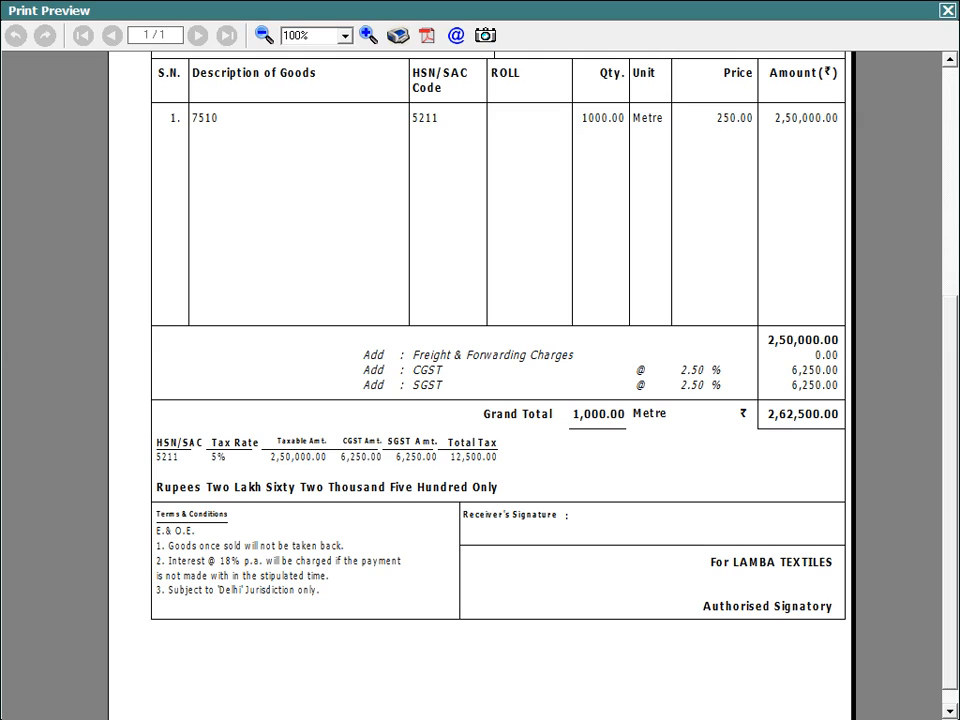
scroll(480, 385, up, 5)
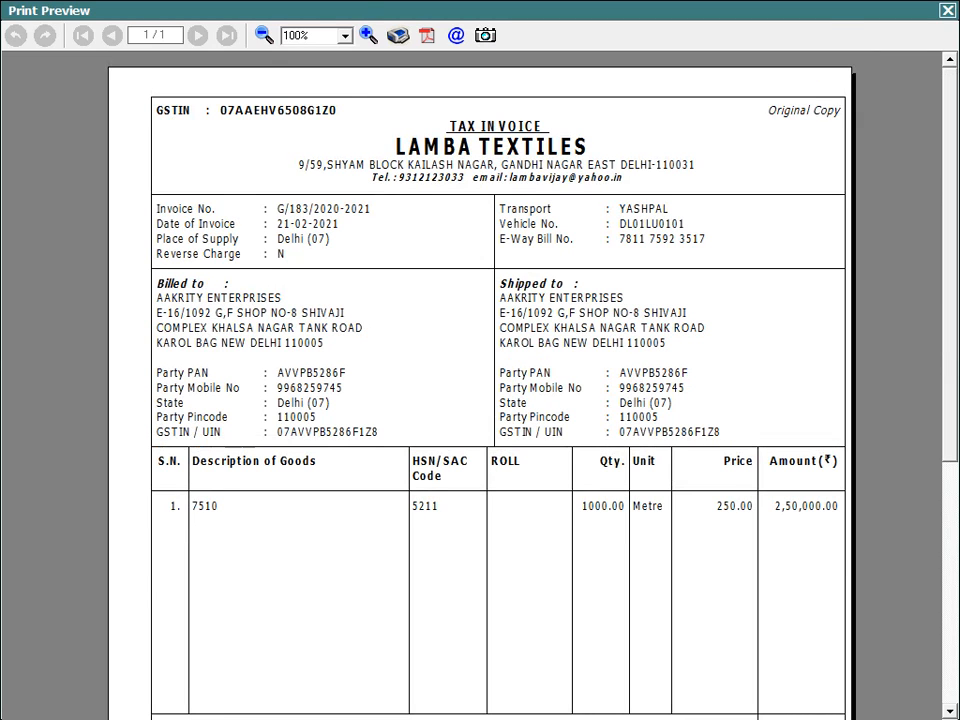
key(Escape)
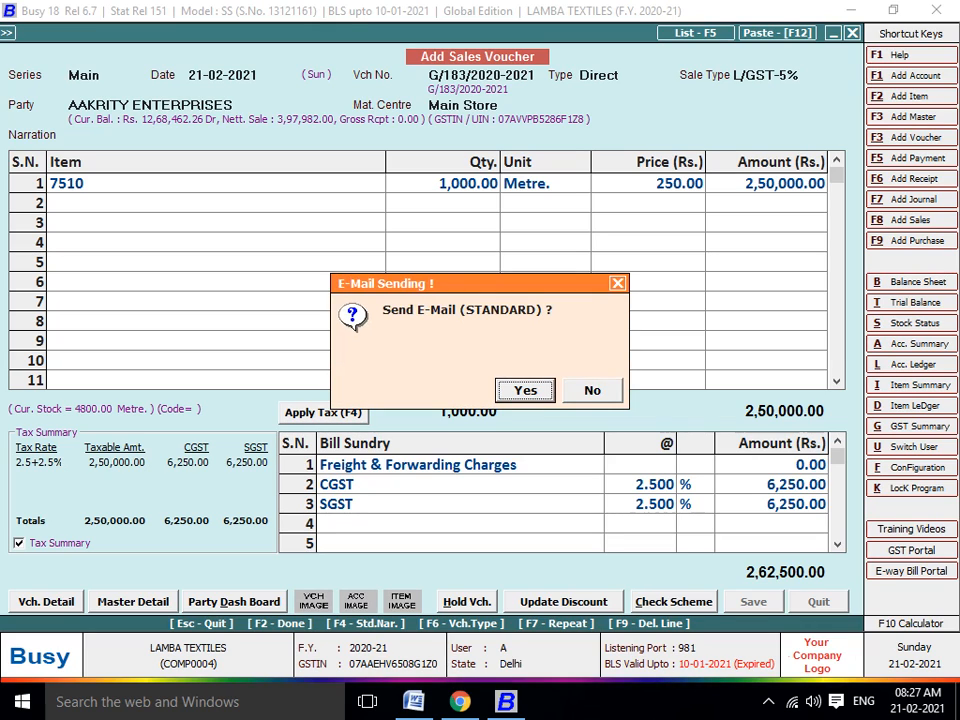
- Decline the e-mail, SMS and notification prompts and leave the blank voucher for the main menu
key(Right)
key(Return)
key(Right)
key(Return)
key(Right)
key(Return)
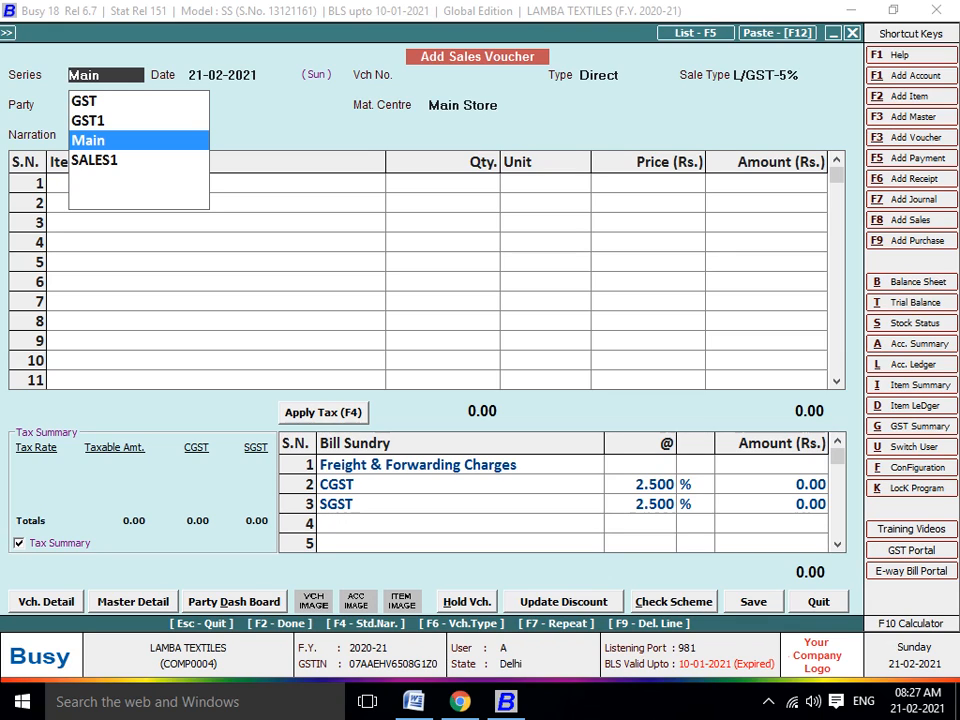
key(Escape)
key(Escape)
key(Escape)
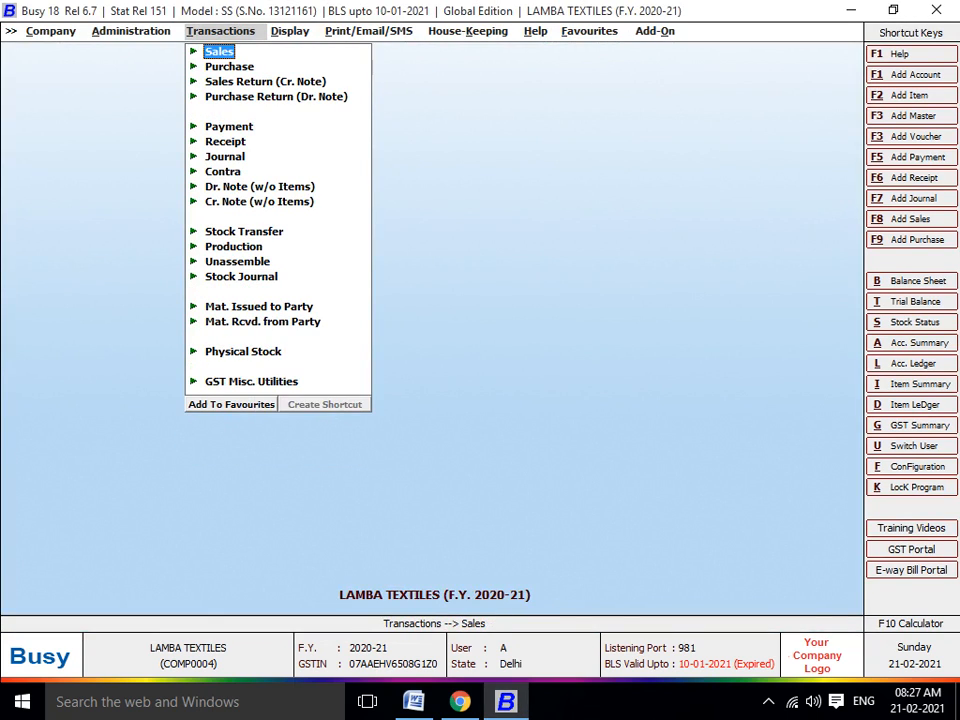
- Go to Administration > Configuration > Features / Options and open the GST/VAT settings
key(Left)
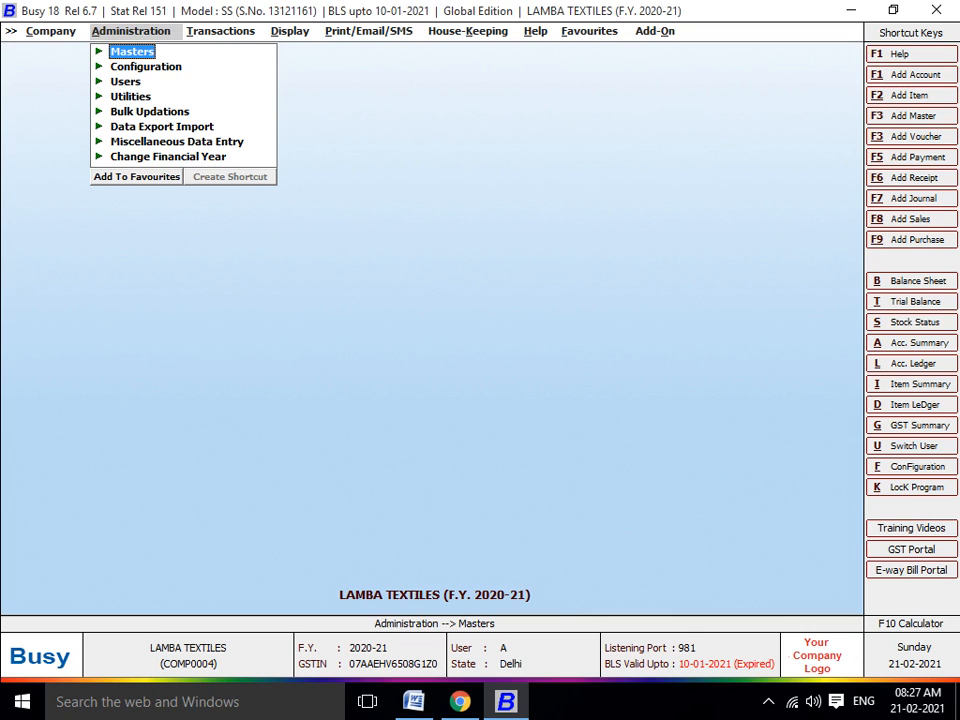
key(Down)
key(Return)
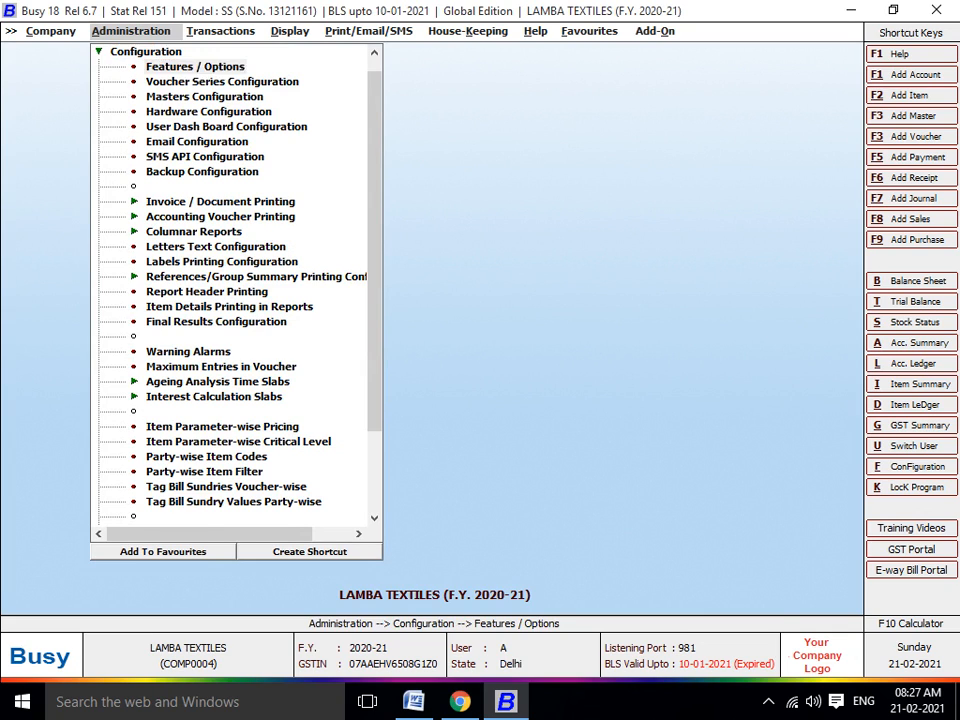
key(Return)
key(Down)
key(Down)
key(Down)
key(Down)
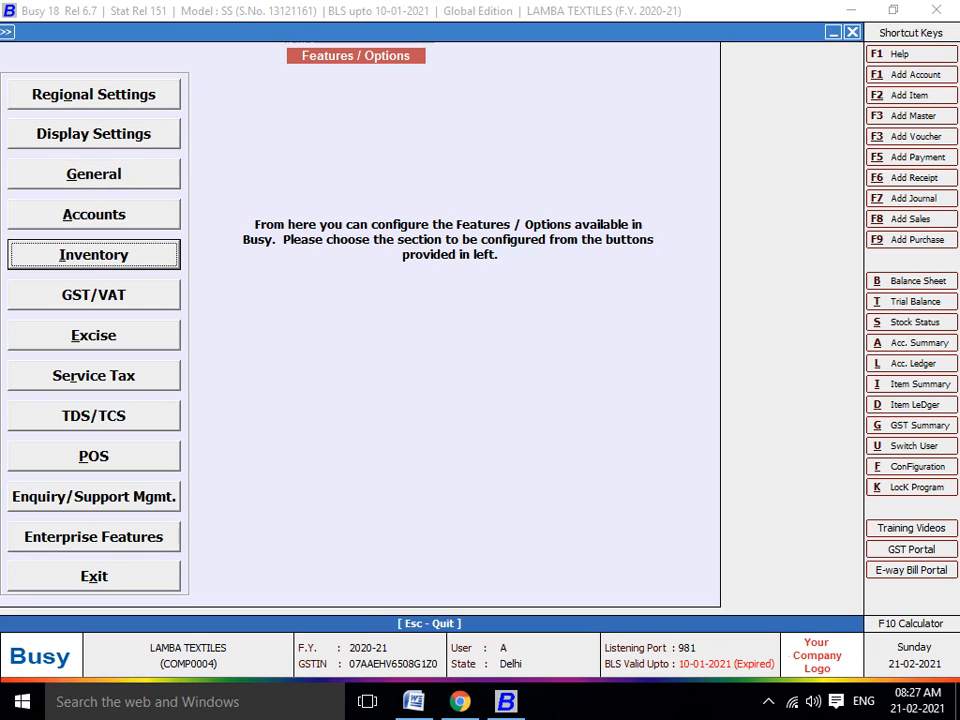
key(Down)
key(Return)
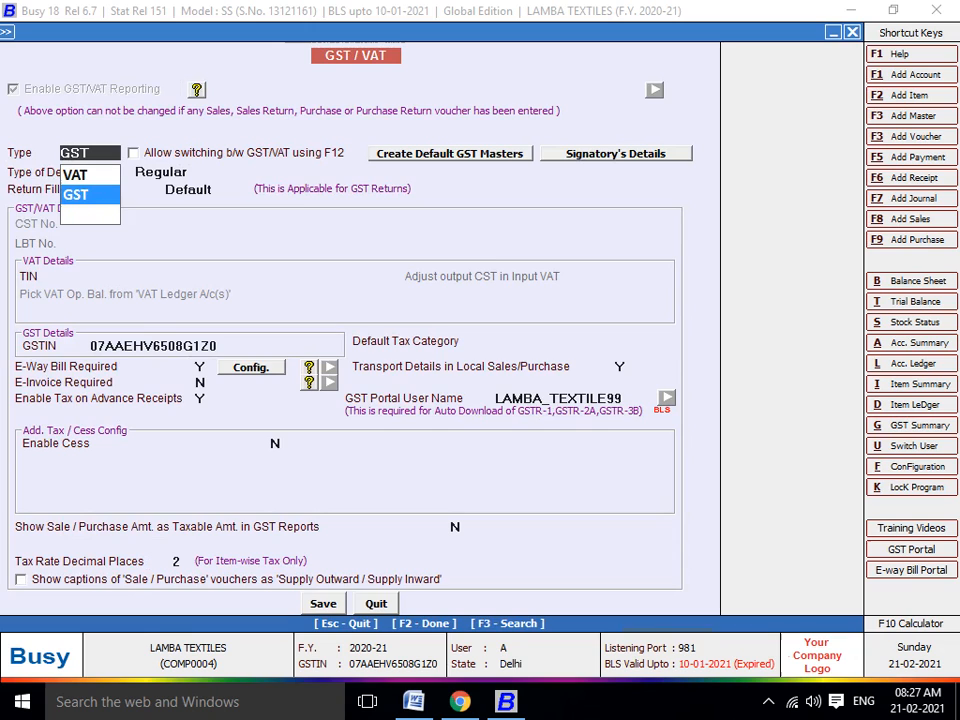
- Review the E-Way Bill config (DELHI, 110031, 1,00,000 B2B threshold), then return to the portal
click(251, 367)
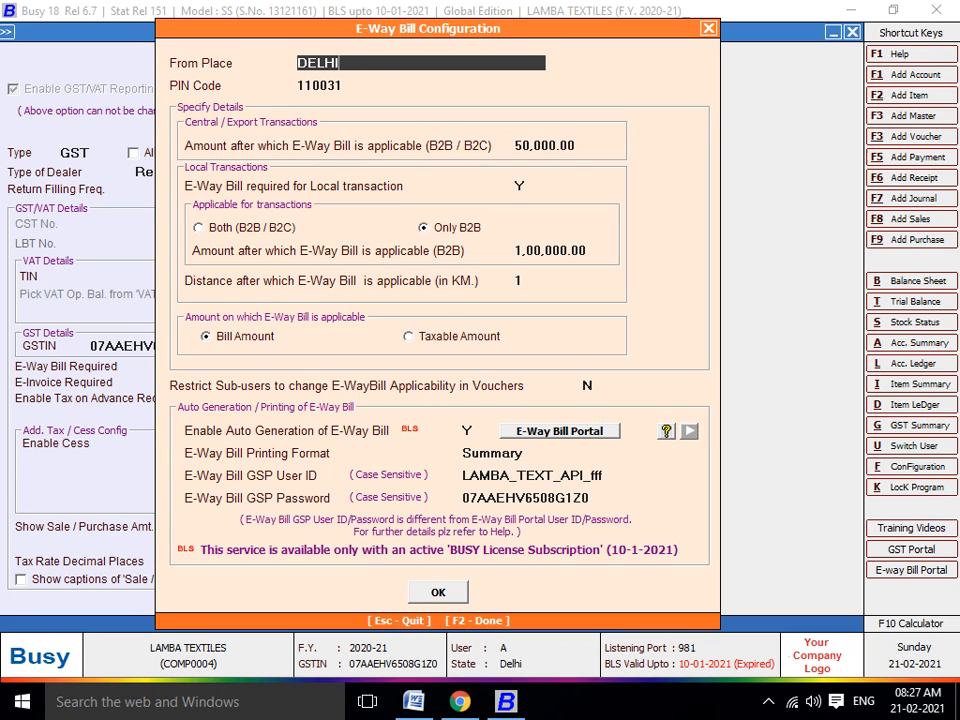
key(Return)
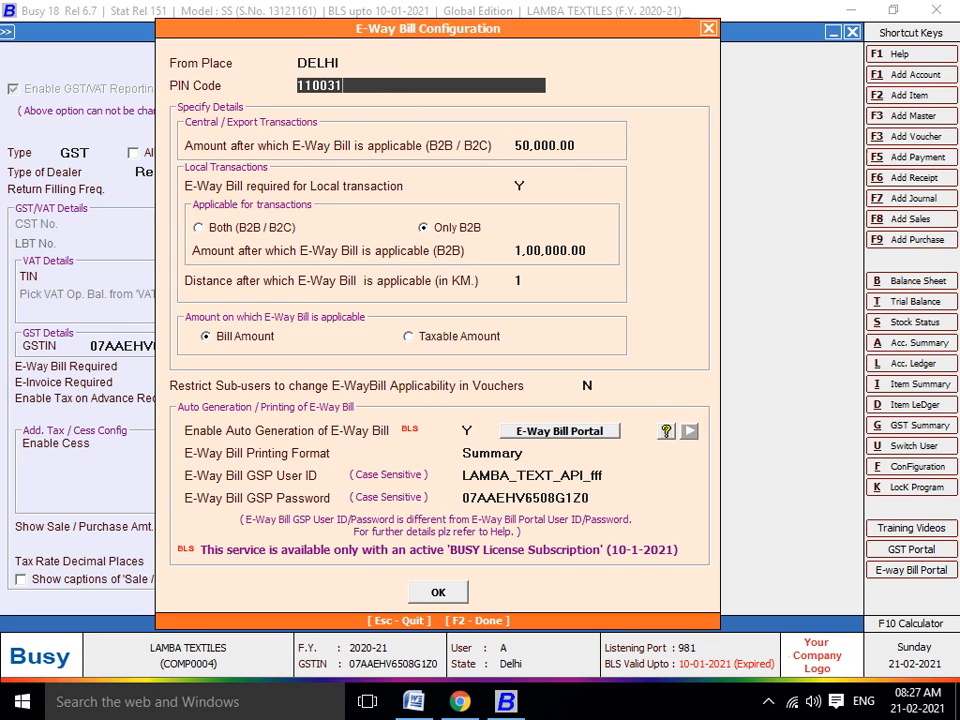
key(Return)
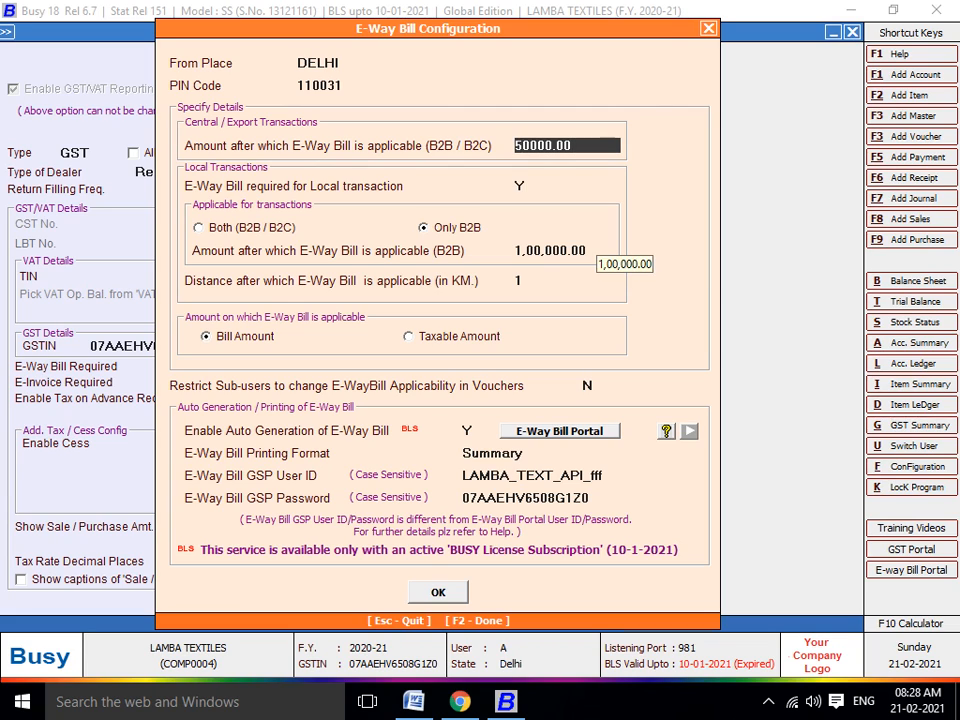
click(592, 250)
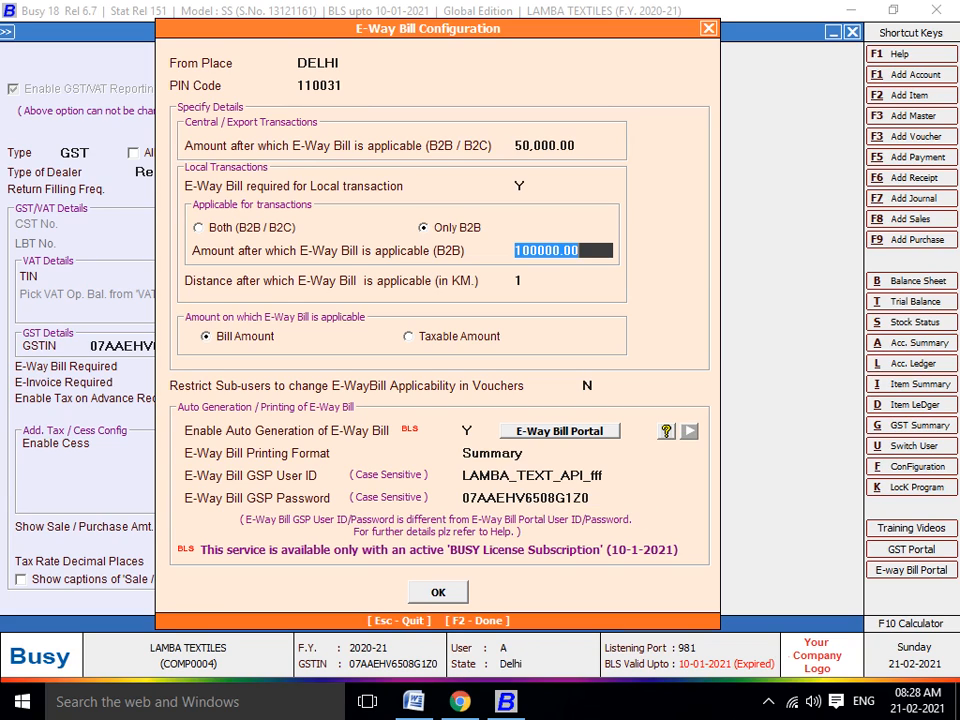
click(460, 702)
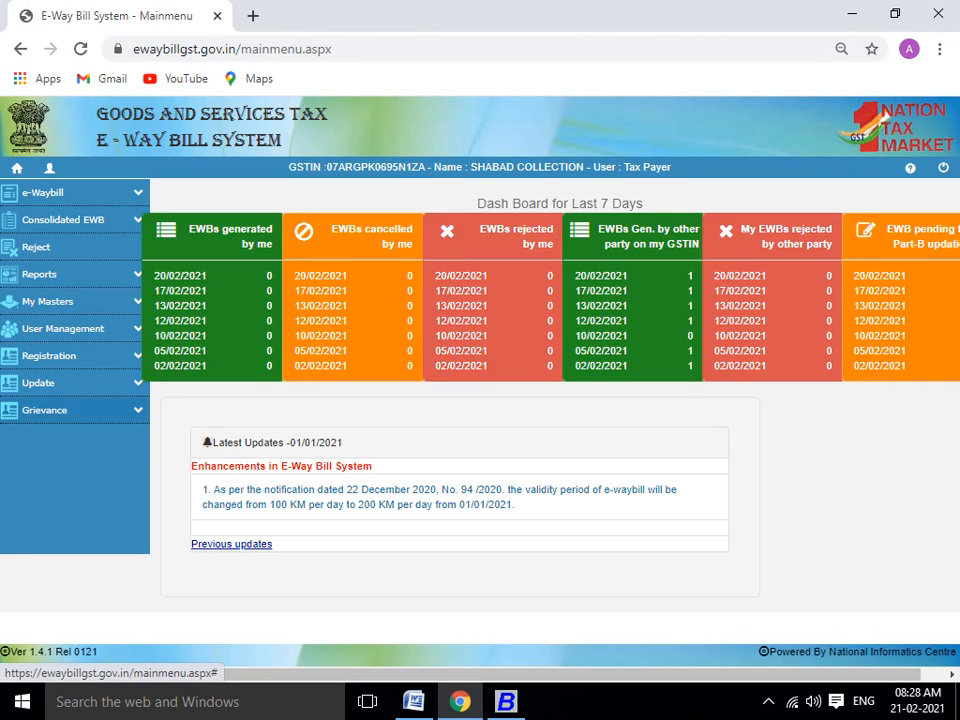
- Open the portal's Registration > For GSP page, then return to Busy's e-way bill configuration
click(60, 410)
click(49, 355)
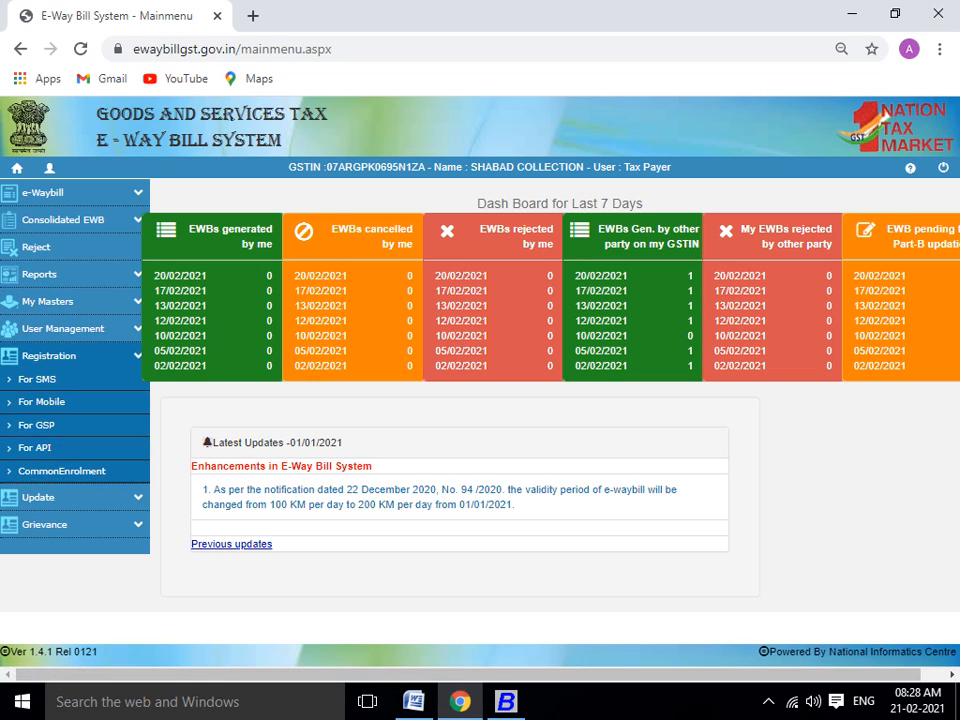
click(37, 425)
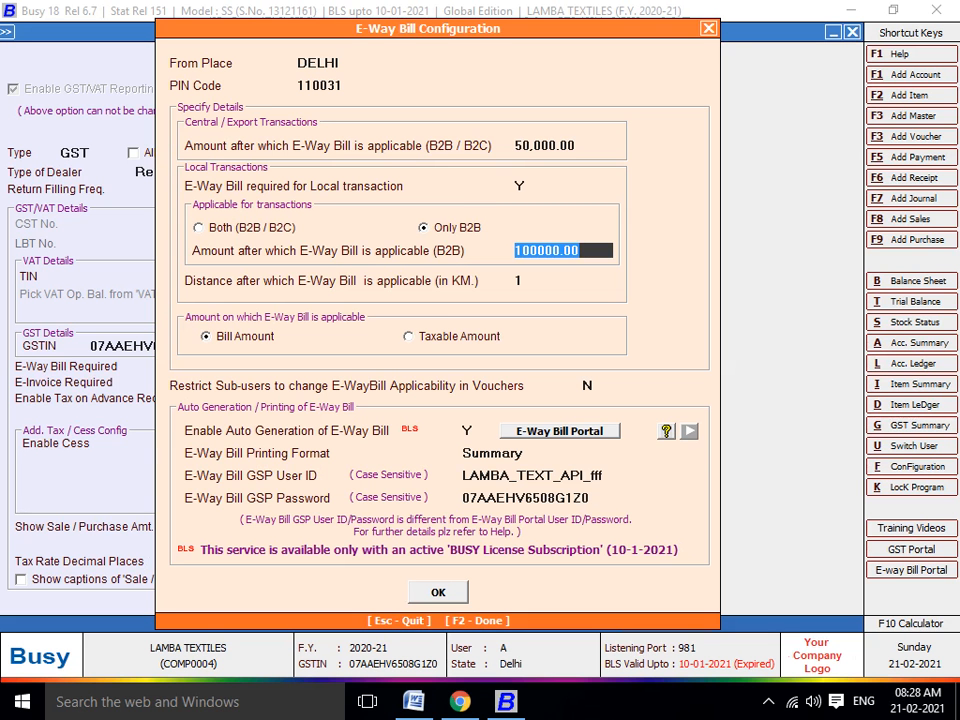
- Close the LAMBA TEXTILES company without taking a backup
key(Escape)
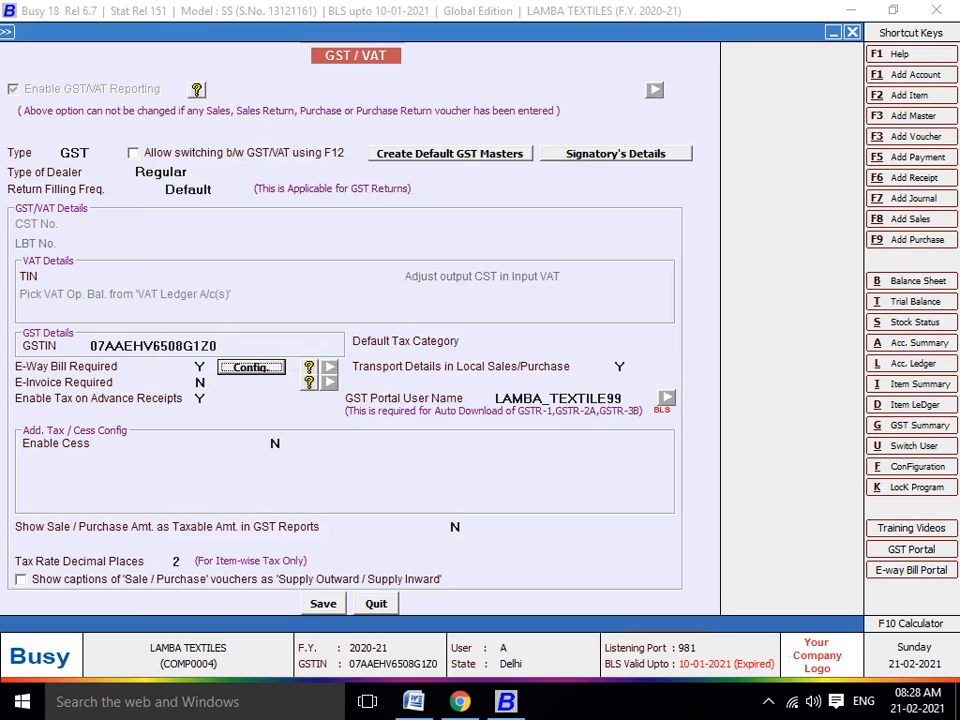
key(Escape)
key(Escape)
key(Escape)
key(Escape)
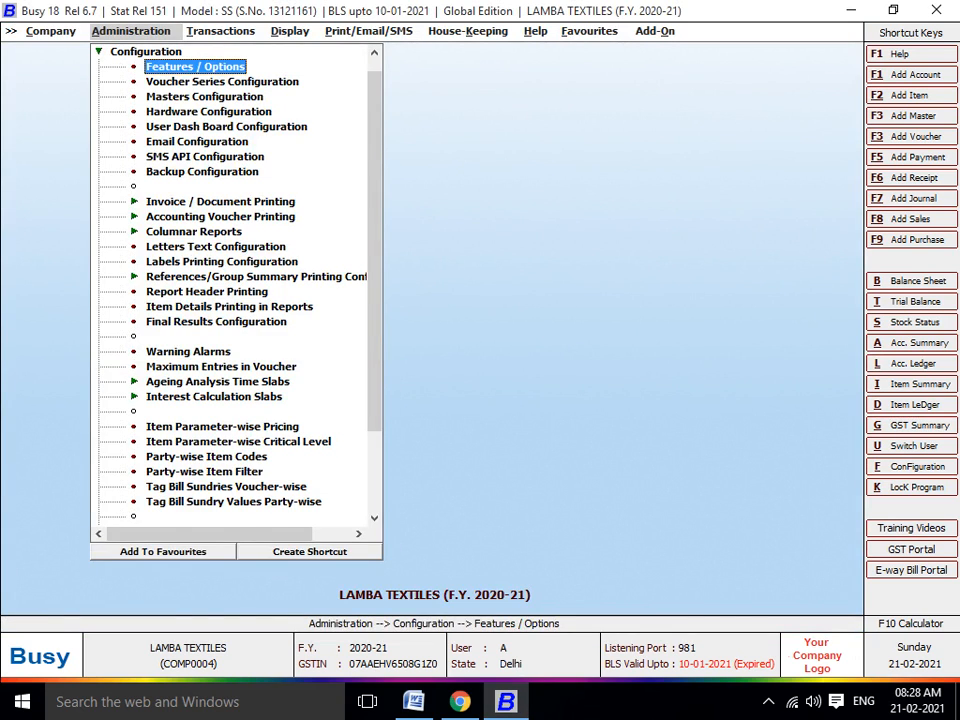
key(Escape)
key(Left)
key(Return)
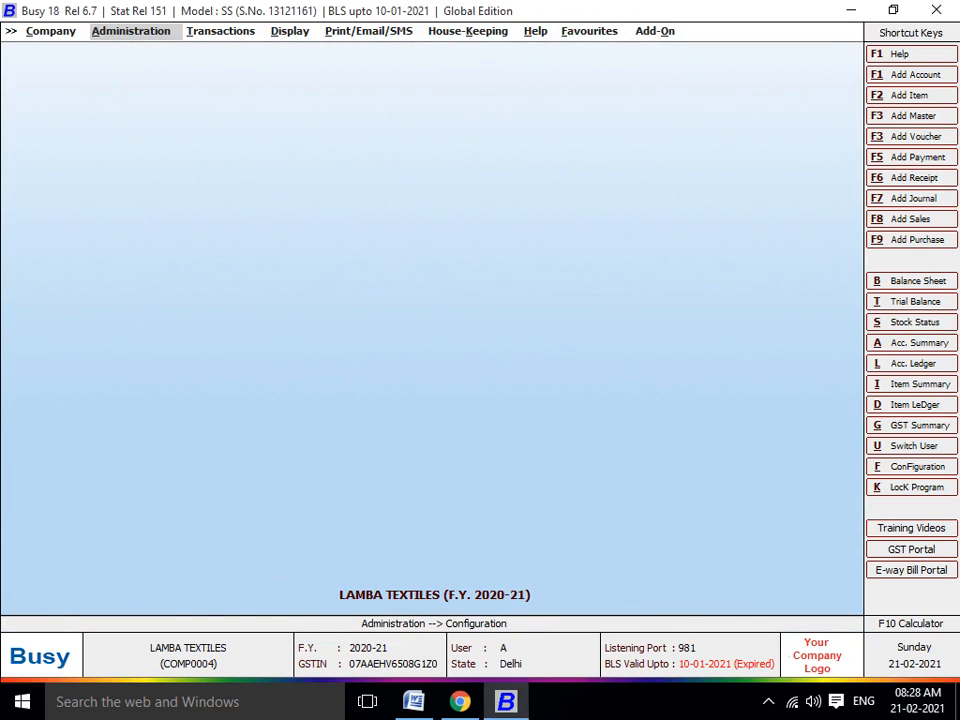
key(Right)
key(Return)
key(Return)
- Open VIJAY TEXTILE INDUSTRIES from the company list and log in
key(Down)
key(Down)
key(Down)
key(Down)
key(Down)
key(Down)
key(Down)
key(Down)
key(Down)
key(Down)
key(Down)
key(Down)
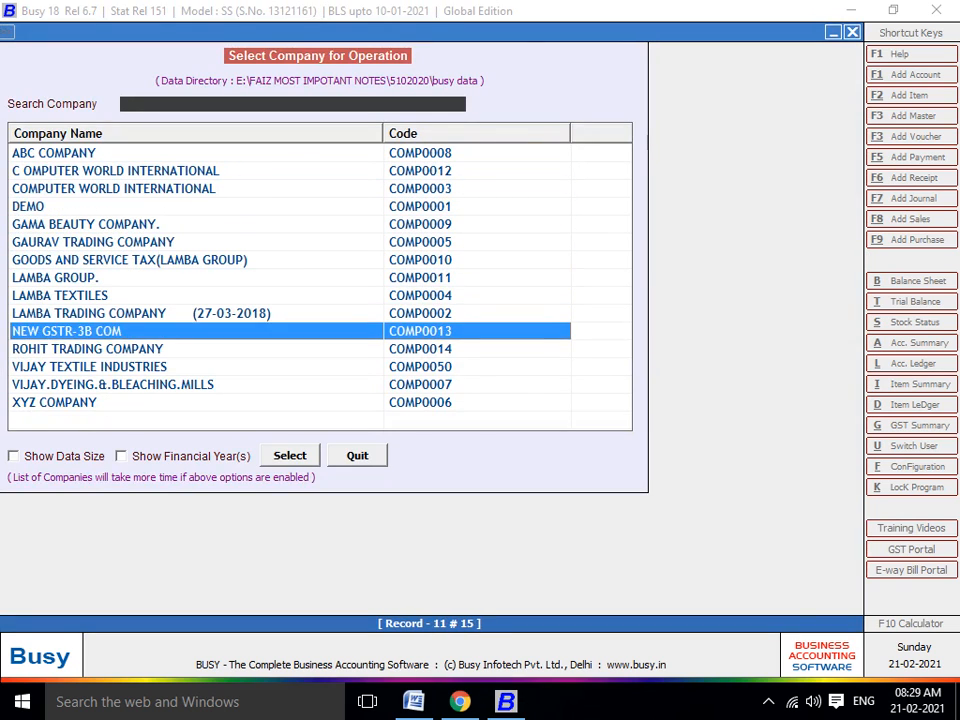
key(Return)
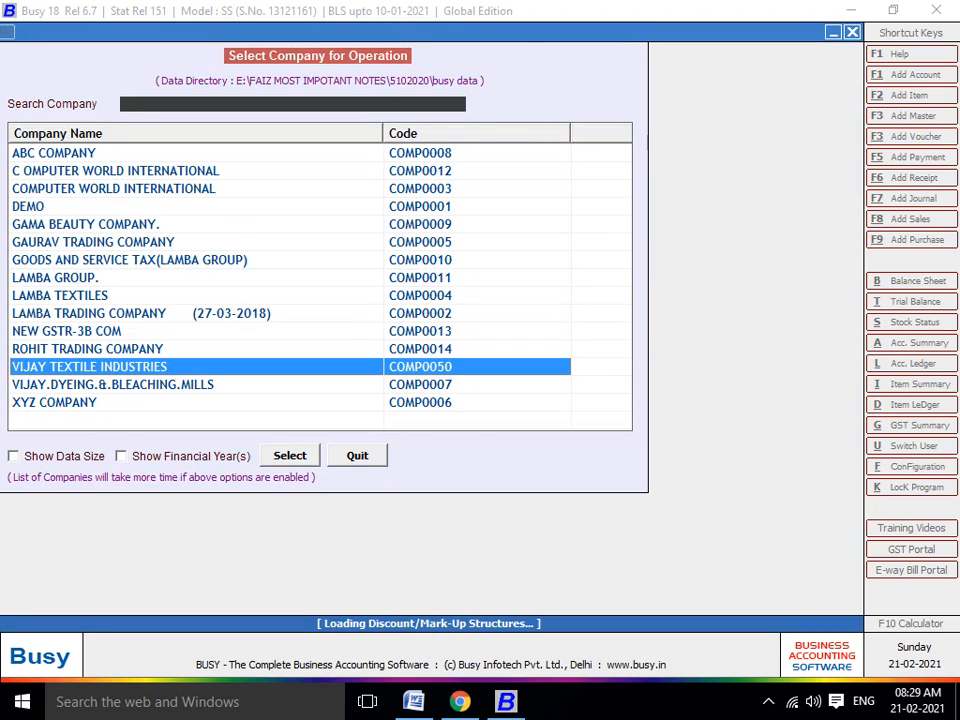
text(A)
key(Return)
text(a)
key(Return)
key(Return)
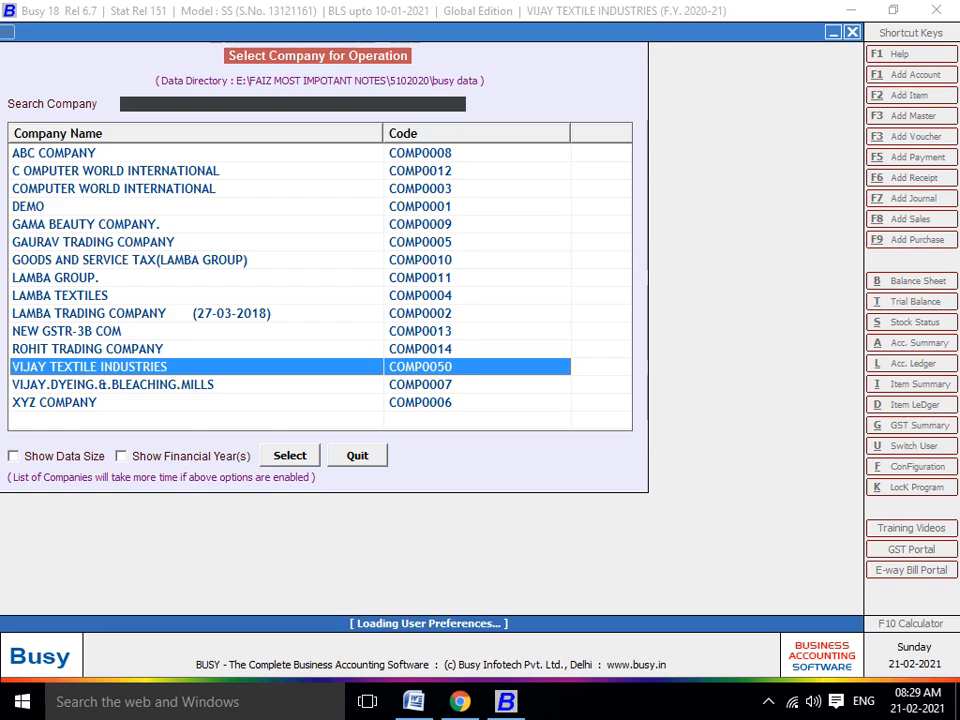
key(Right)
key(Right)
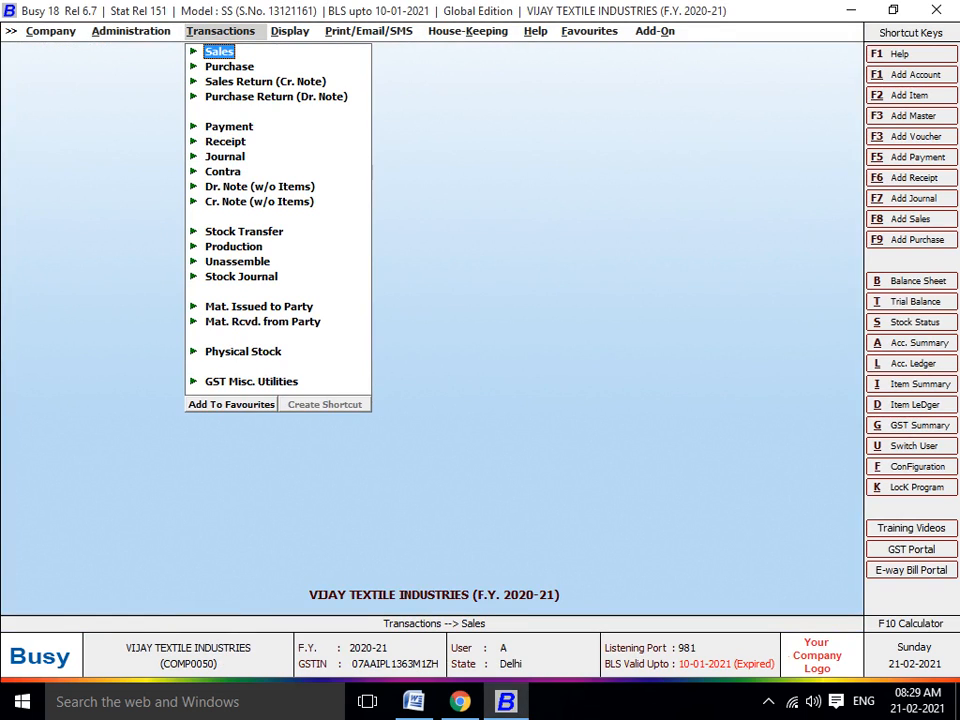
- Start a new Main-series sales voucher dated 21-02-2021 with sale type L/GST-5%
key(Return)
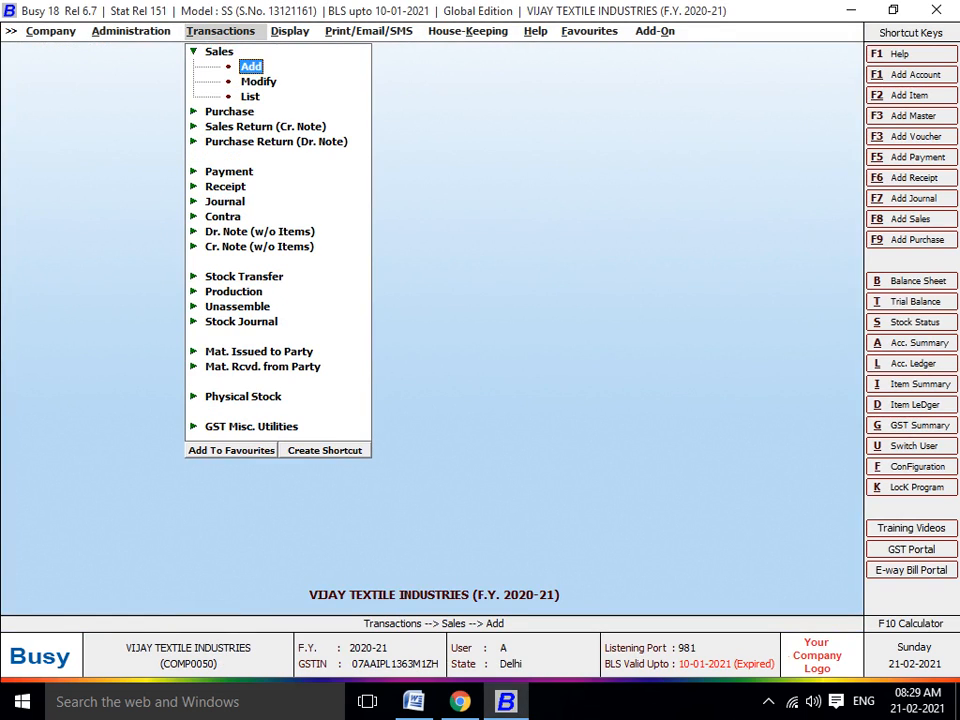
key(Return)
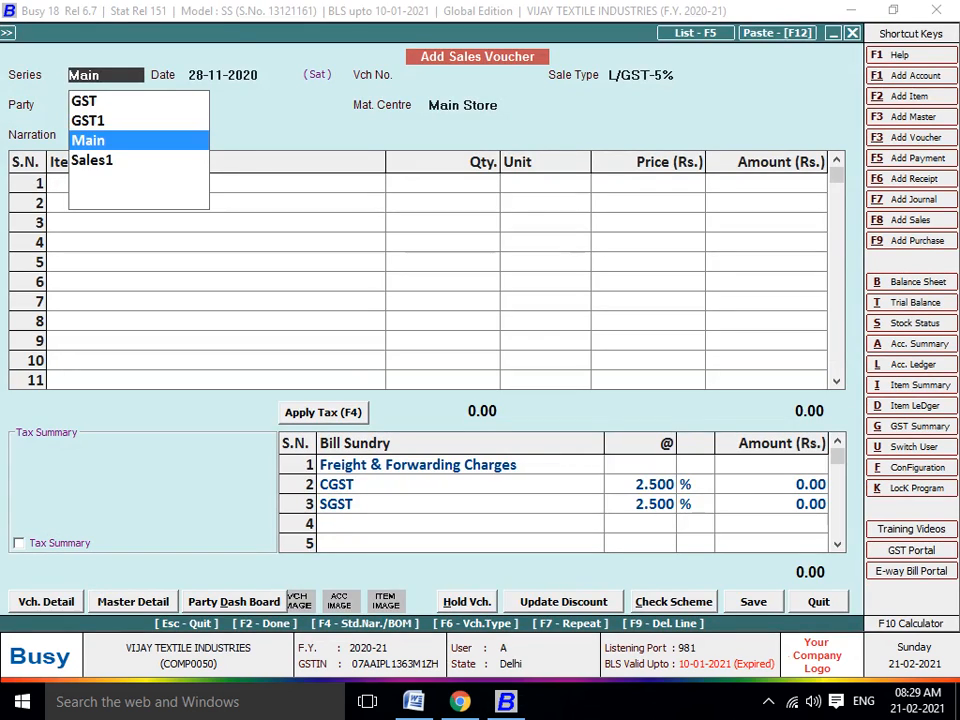
key(Return)
text(21.2)
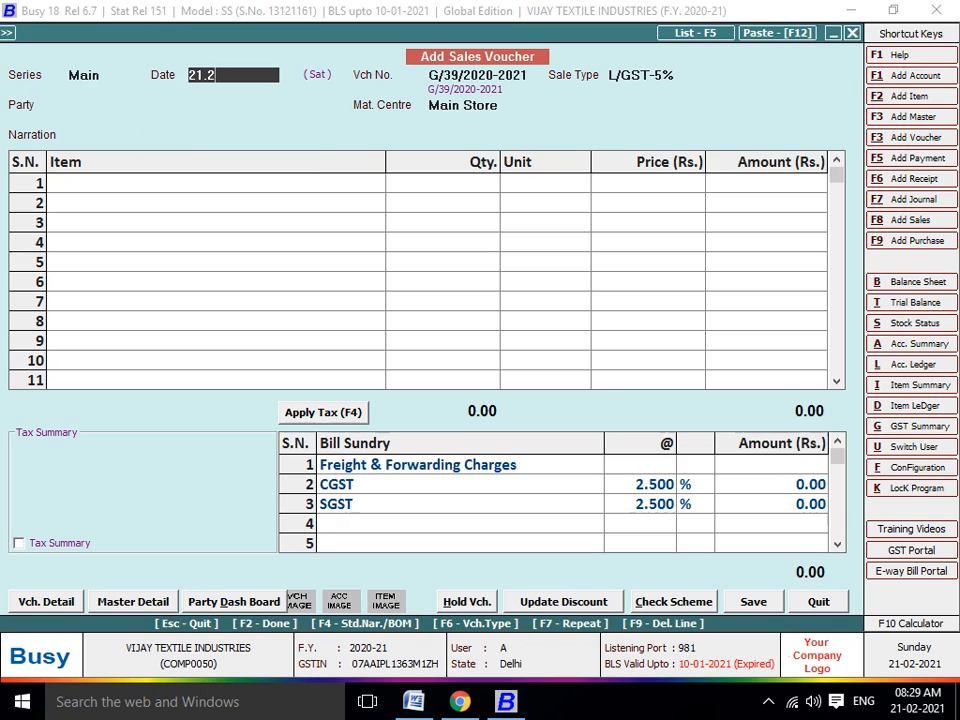
key(Return)
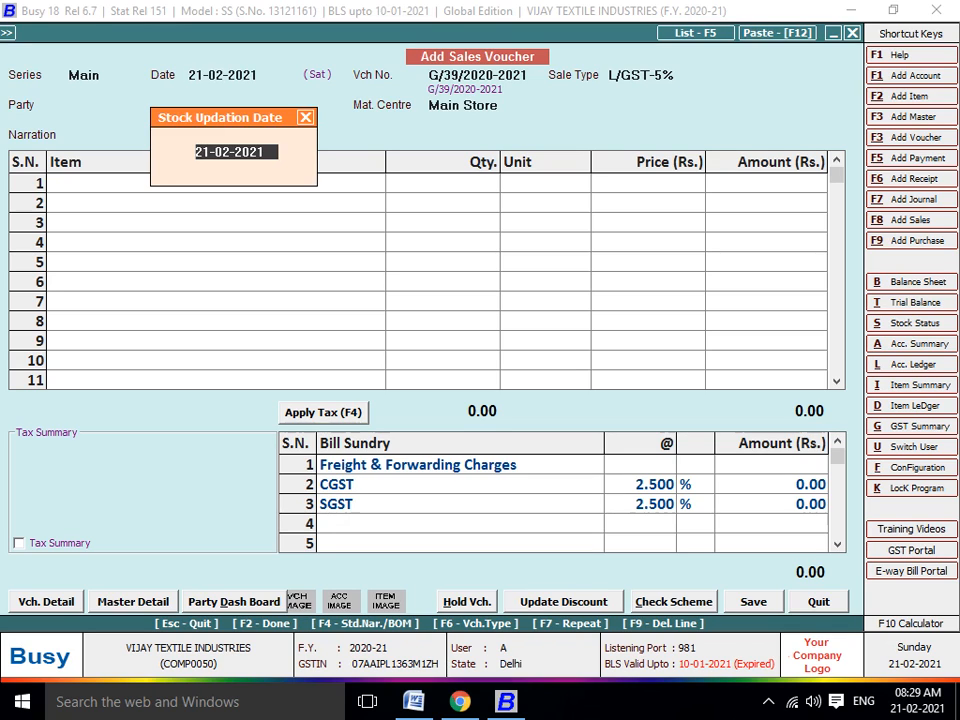
key(Return)
key(Return)
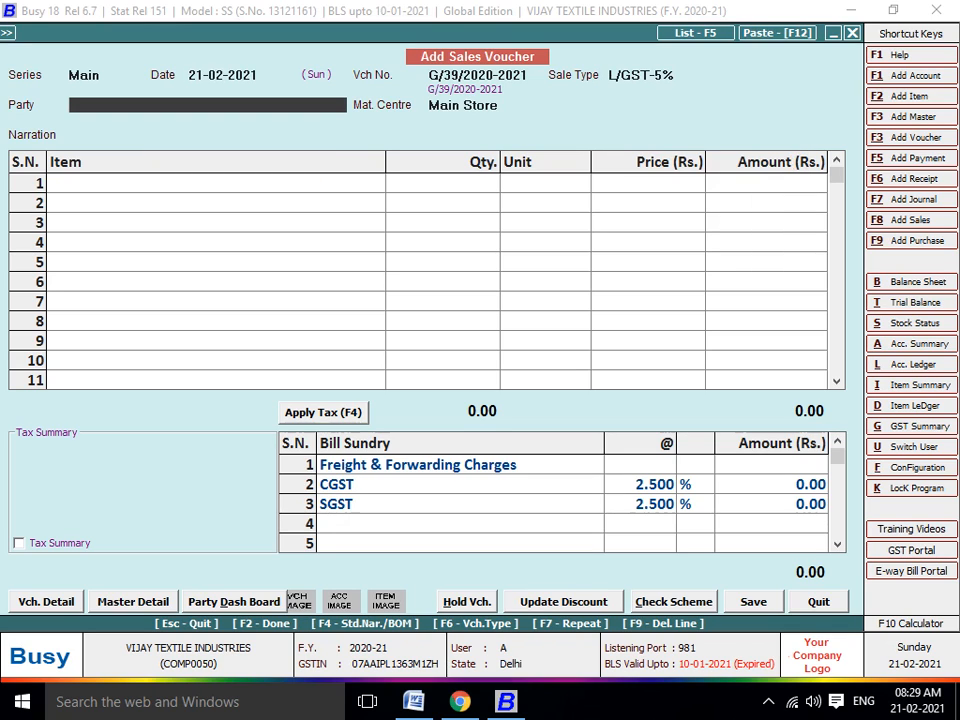
key(Return)
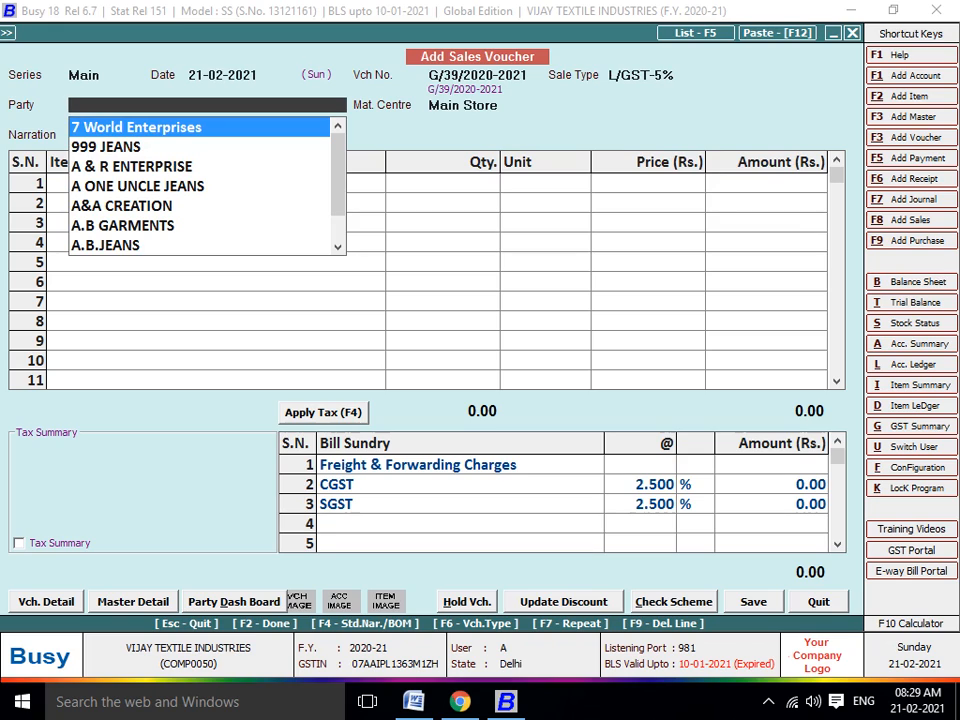
- Select OM COLLECTION as the party and accept billing details and optional fields
key(Down)
key(Down)
key(Down)
key(Down)
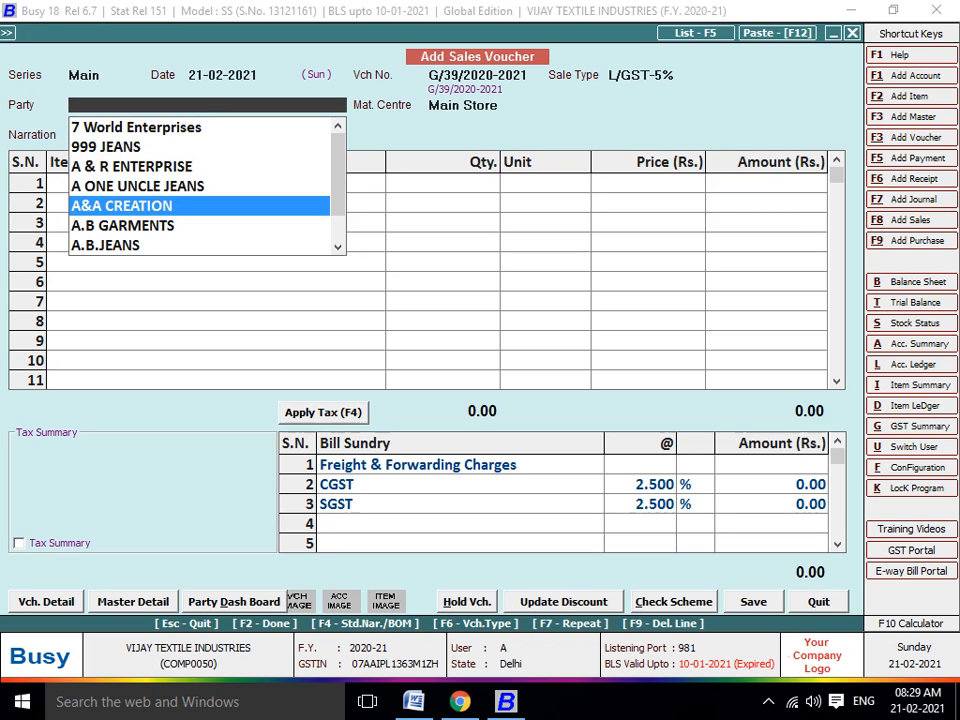
text(AKA)
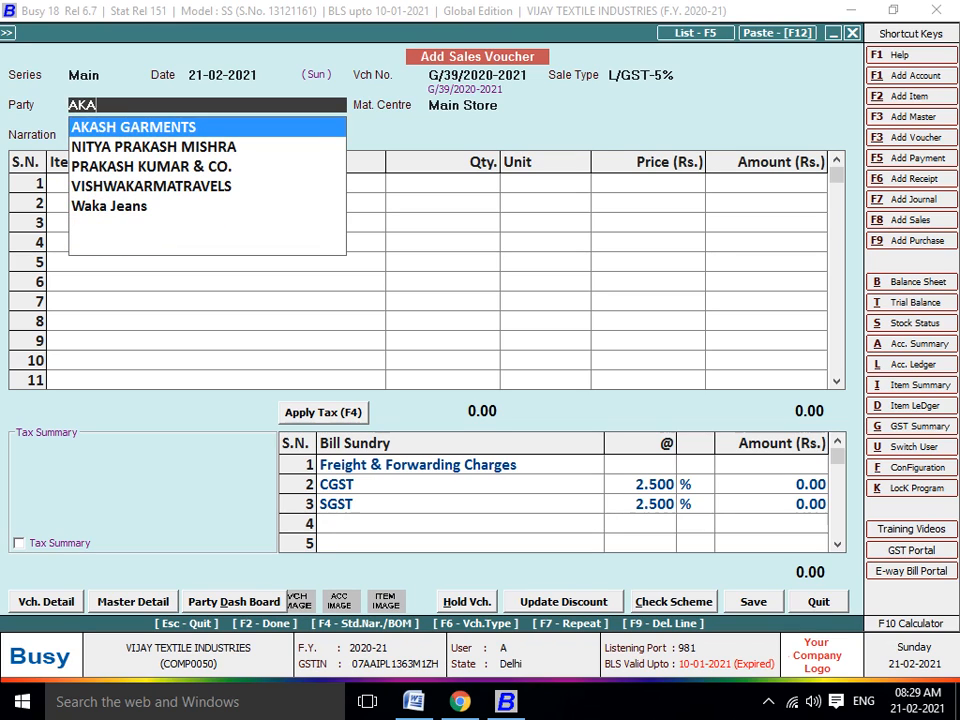
key(BackSpace)
key(BackSpace)
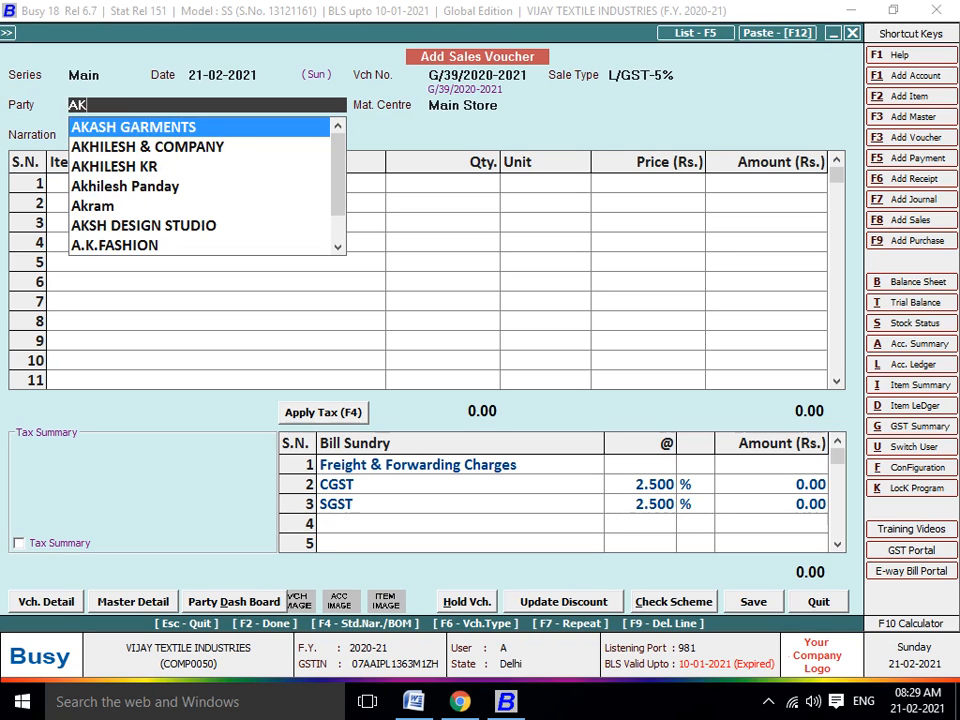
key(BackSpace)
text(SADA)
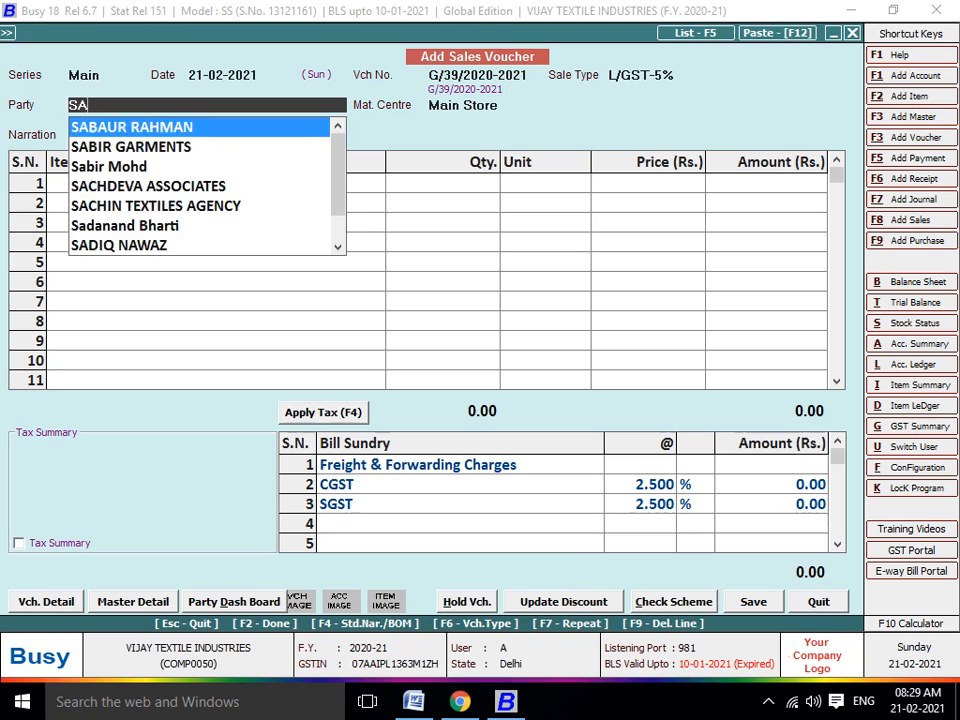
key(BackSpace)
key(BackSpace)
key(BackSpace)
key(BackSpace)
text(OM)
key(Down)
key(Return)
key(Return)
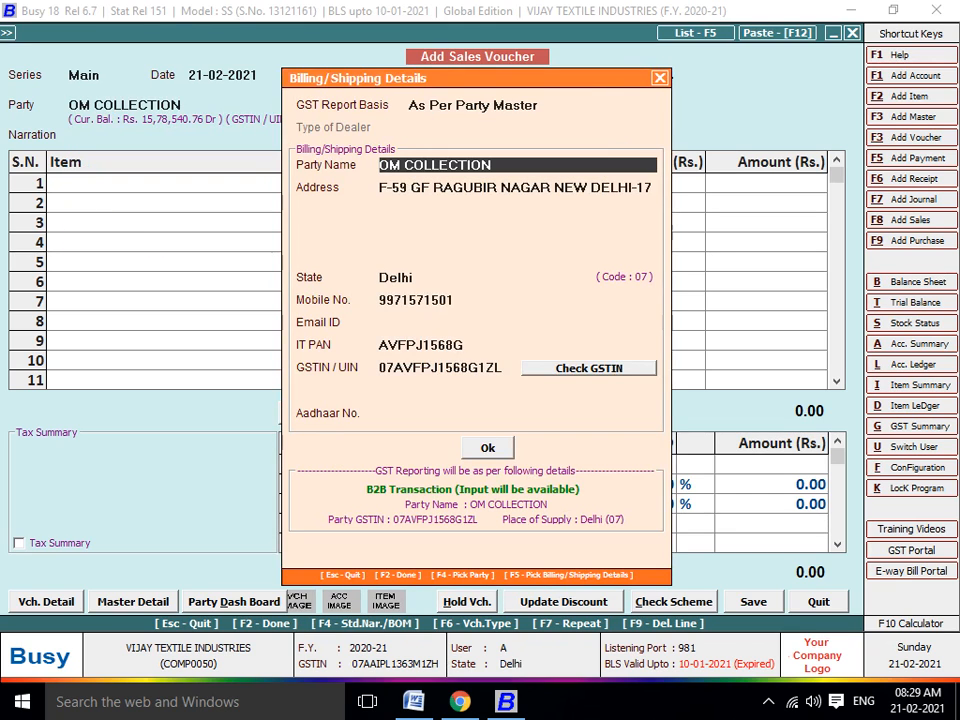
key(Return)
key(Return)
key(Return)
key(Return)
key(Return)
key(Return)
key(Return)
key(Return)
key(Return)
key(Return)
key(Return)
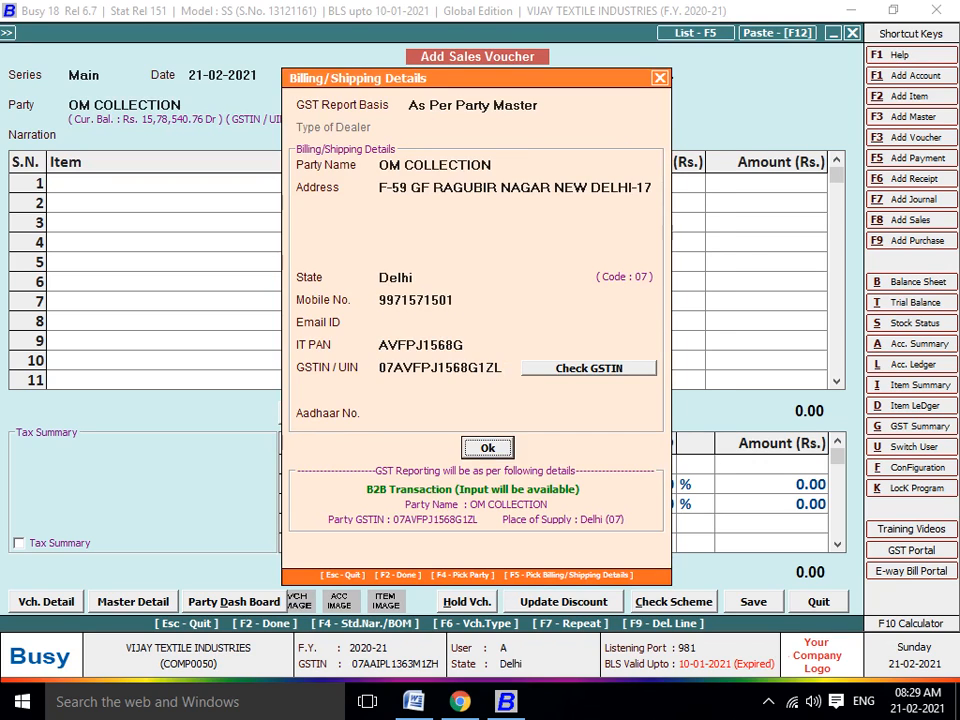
key(Return)
key(Return)
key(Return)
key(Return)
key(Return)
key(Return)
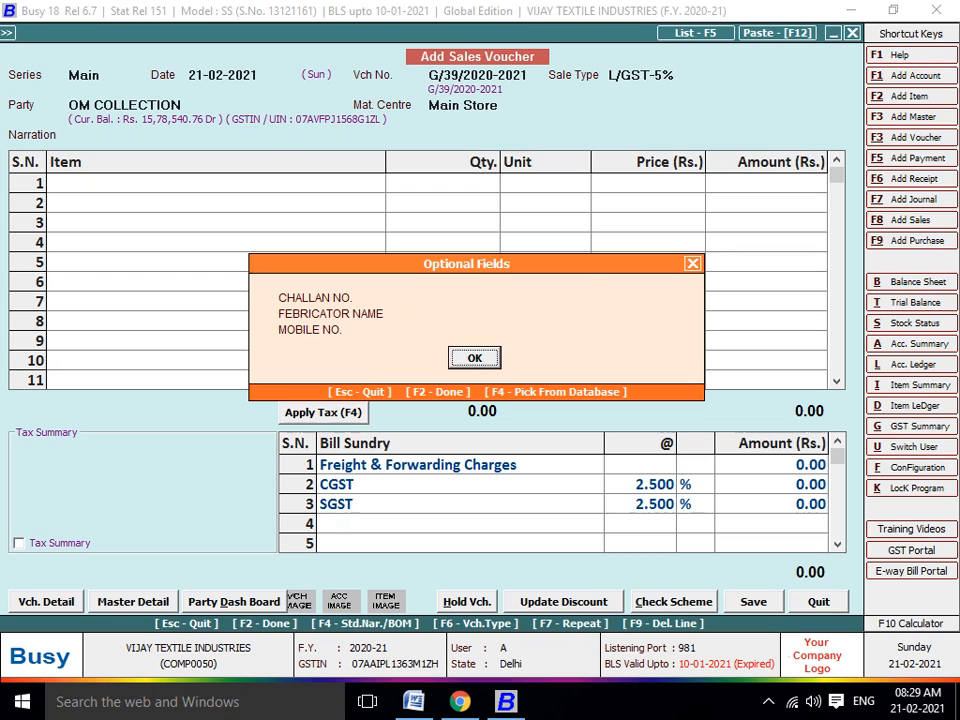
key(Return)
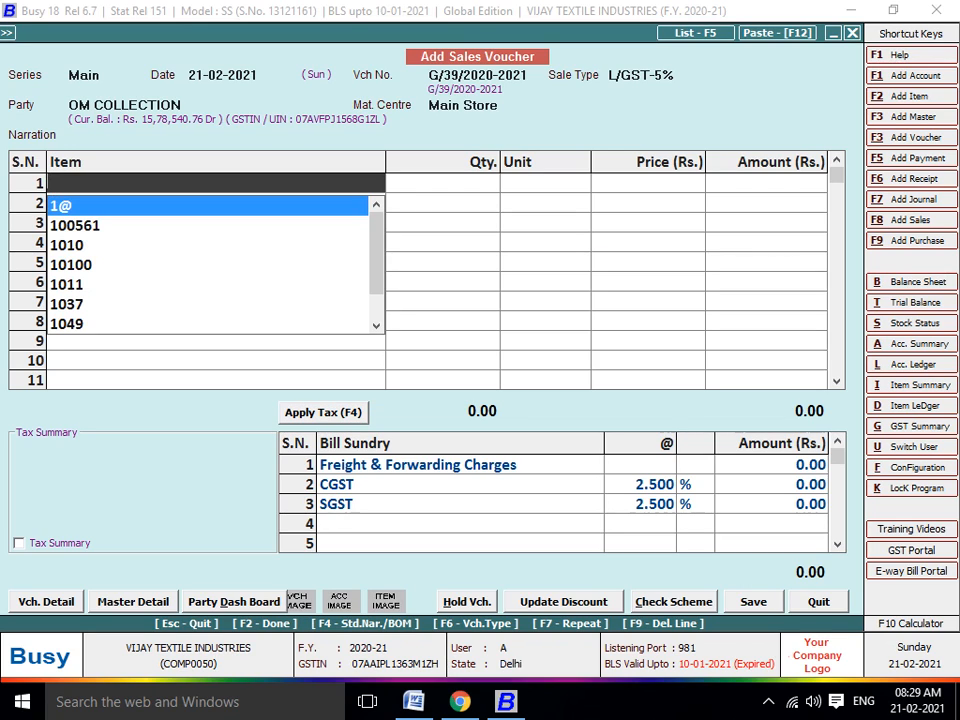
- Choose PUB-G BLACK as the item after trying other item codes
text(5005)
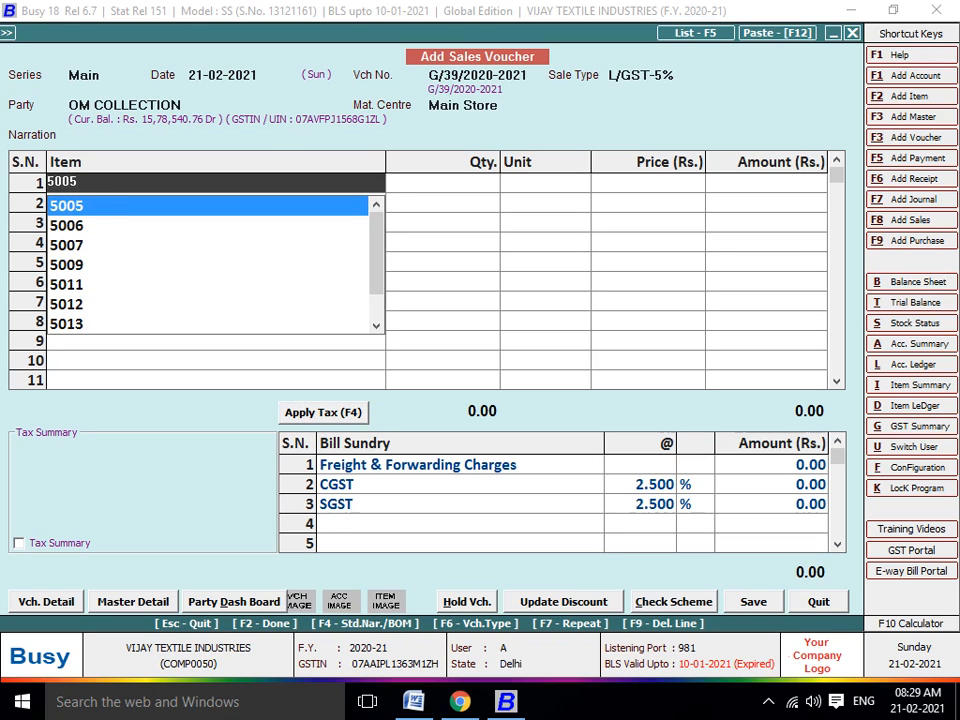
key(Down)
key(Return)
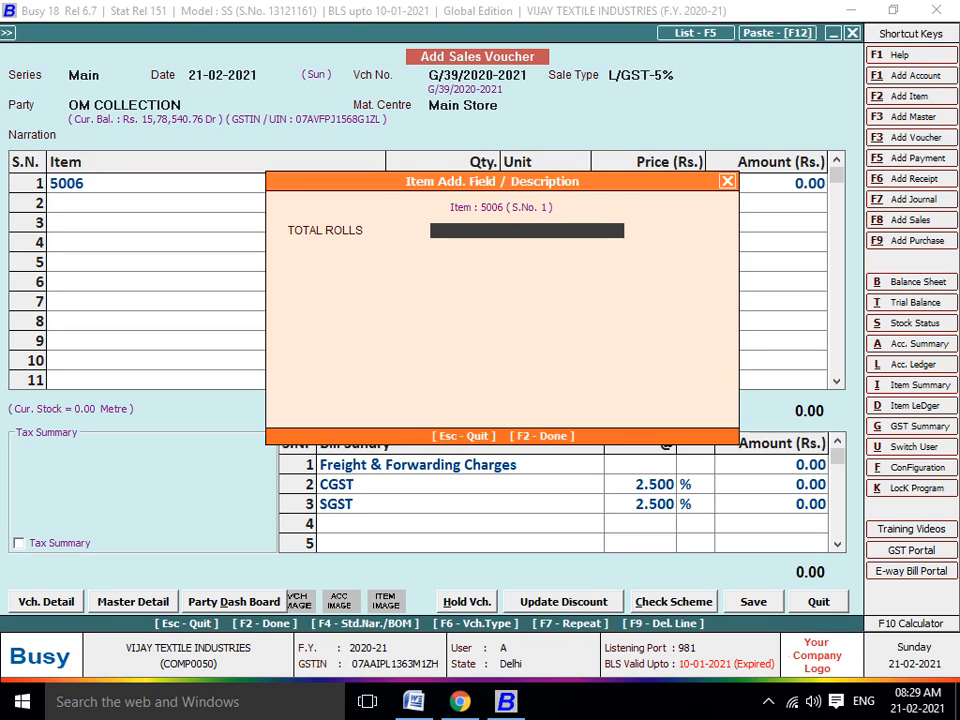
key(Return)
text(7004)
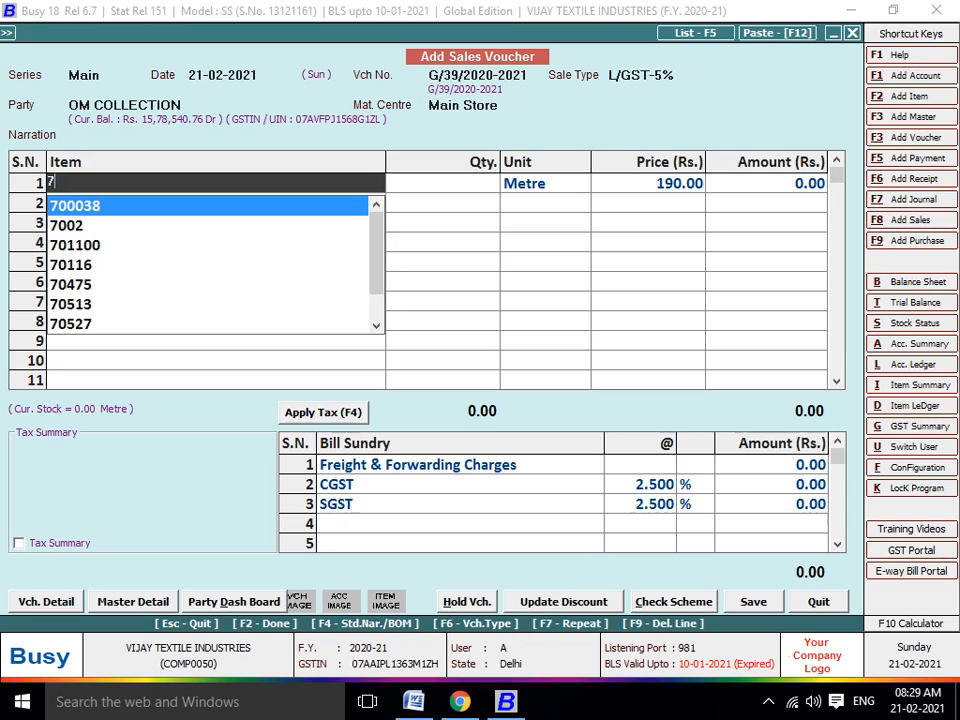
key(BackSpace)
key(BackSpace)
key(BackSpace)
key(BackSpace)
text(97)
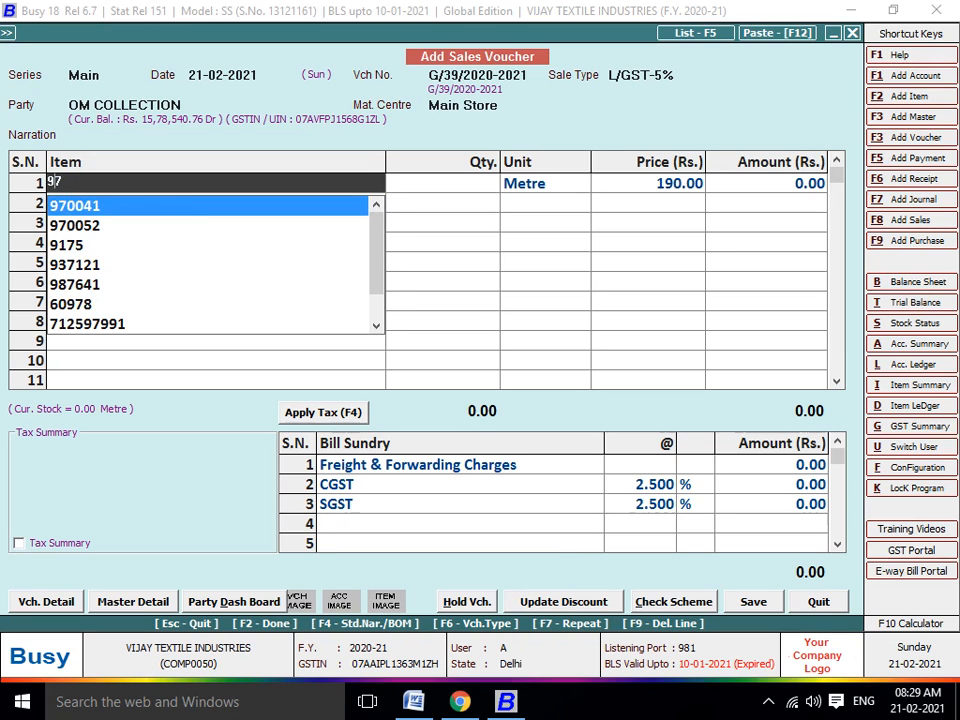
key(Down)
key(Down)
key(Down)
key(Down)
key(Down)
key(Down)
key(Down)
key(Down)
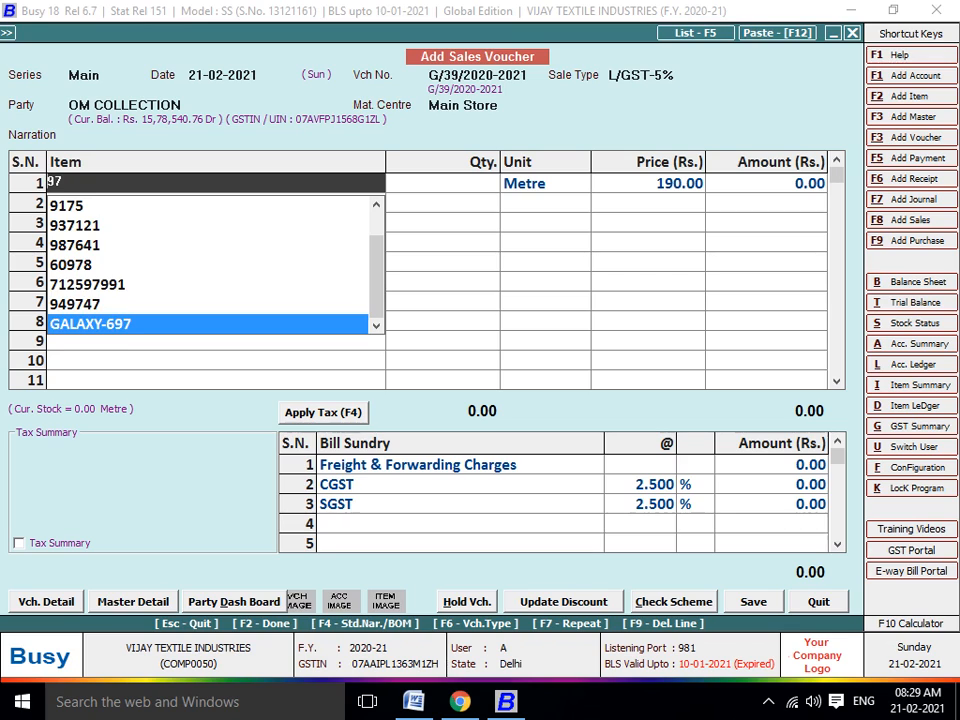
key(Up)
key(Return)
key(Return)
key(Return)
key(Return)
text(pU)
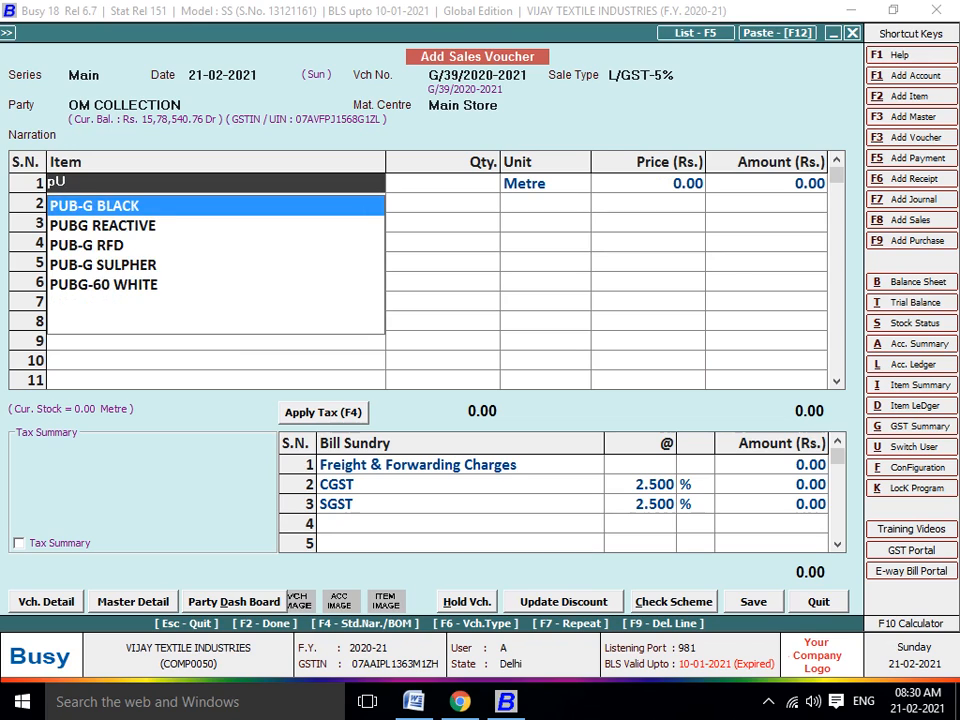
key(Return)
- Enter quantity 1,200 metres at 175.00 for 2,20,500.00 and bring up Transport Details
key(Return)
text(5,000)
key(Return)
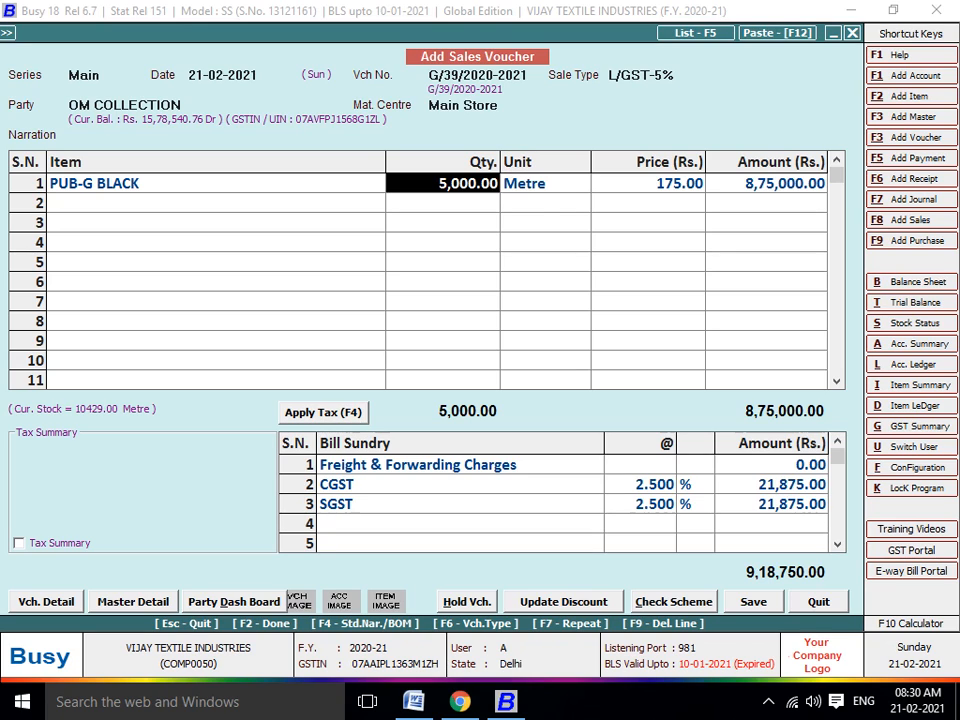
text(1200)
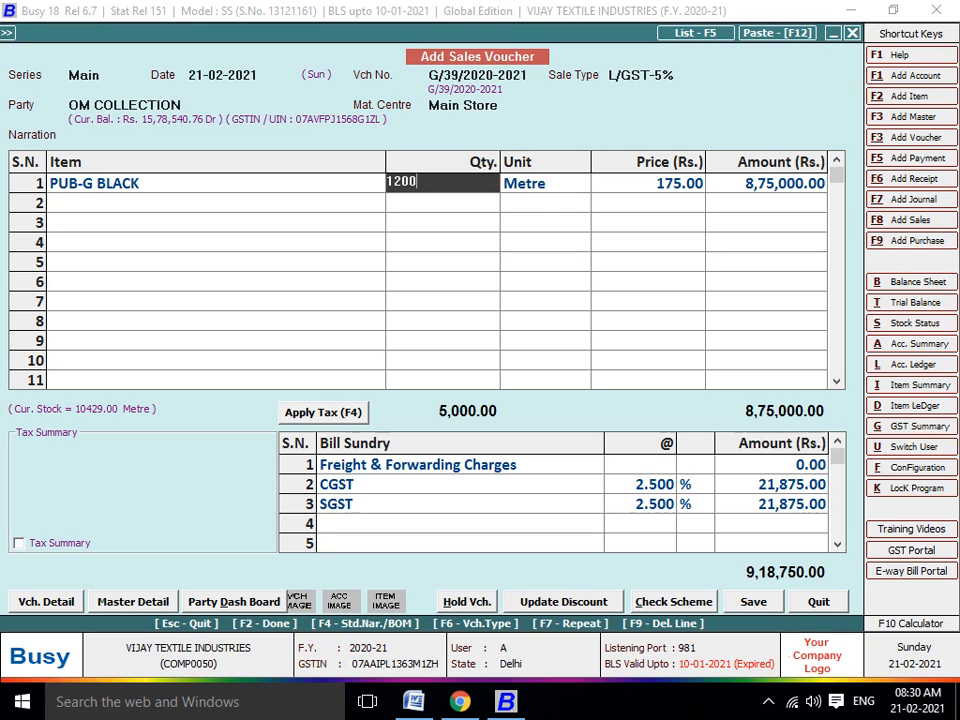
key(Return)
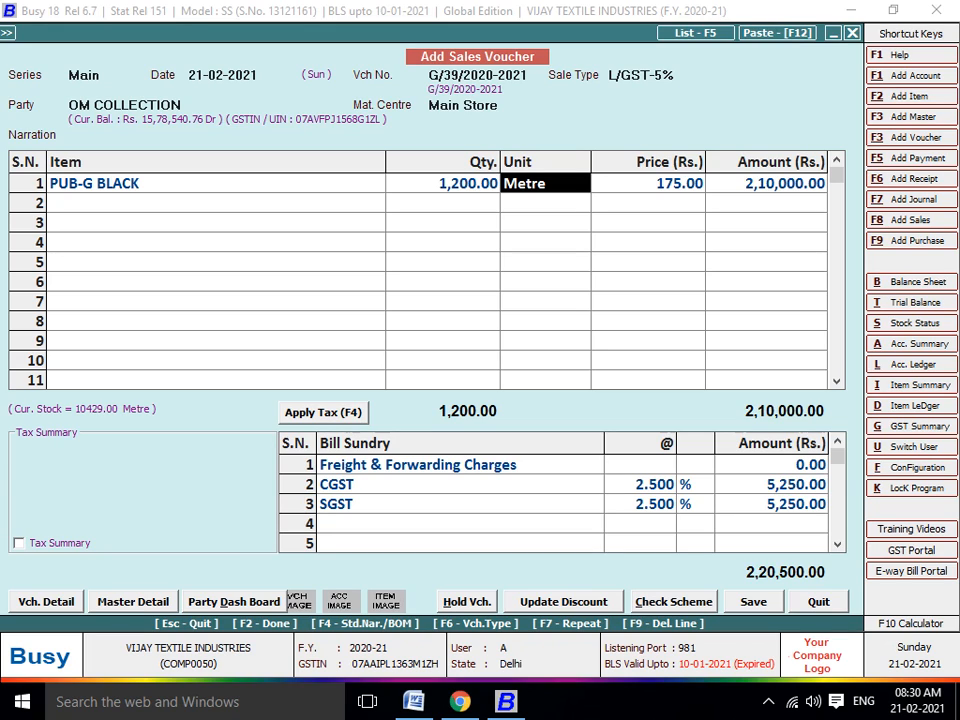
key(Tab)
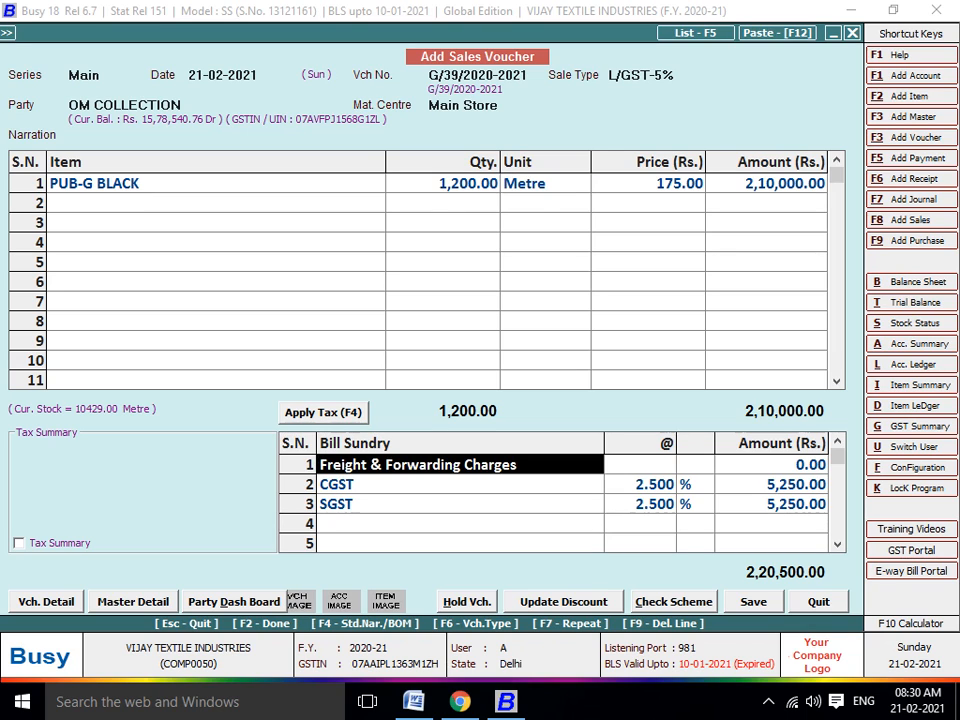
key(F2)
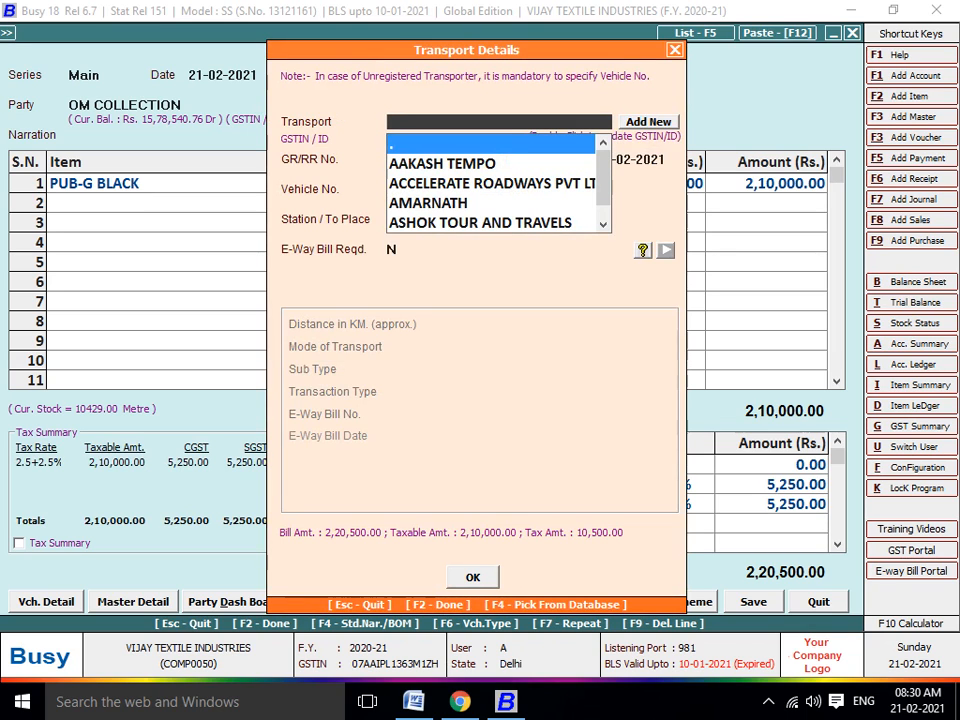
text(YAS)
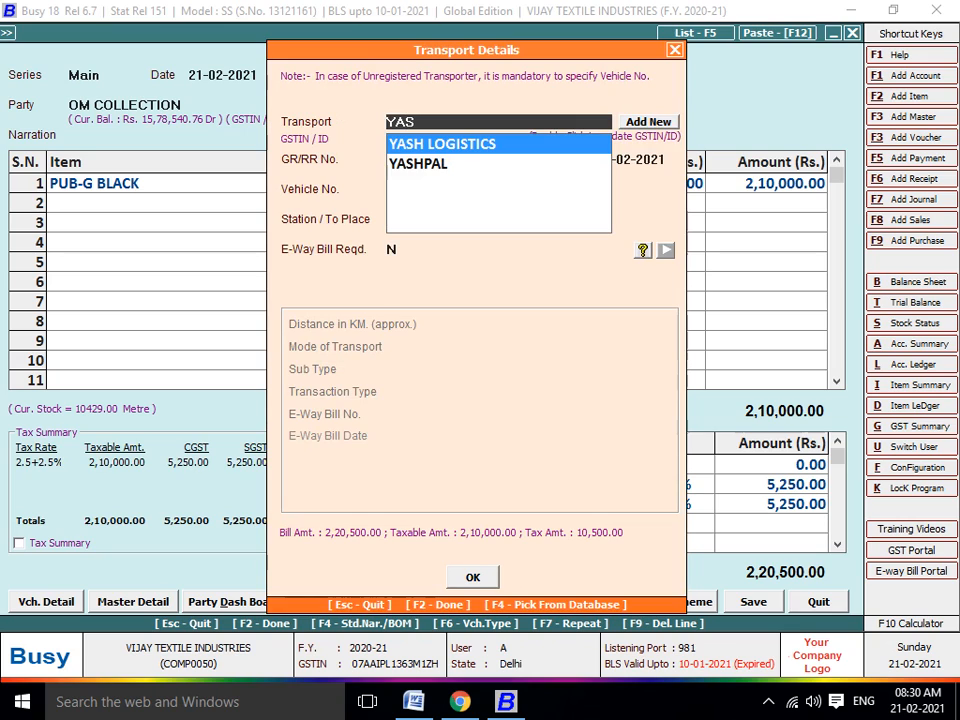
key(Down)
key(Return)
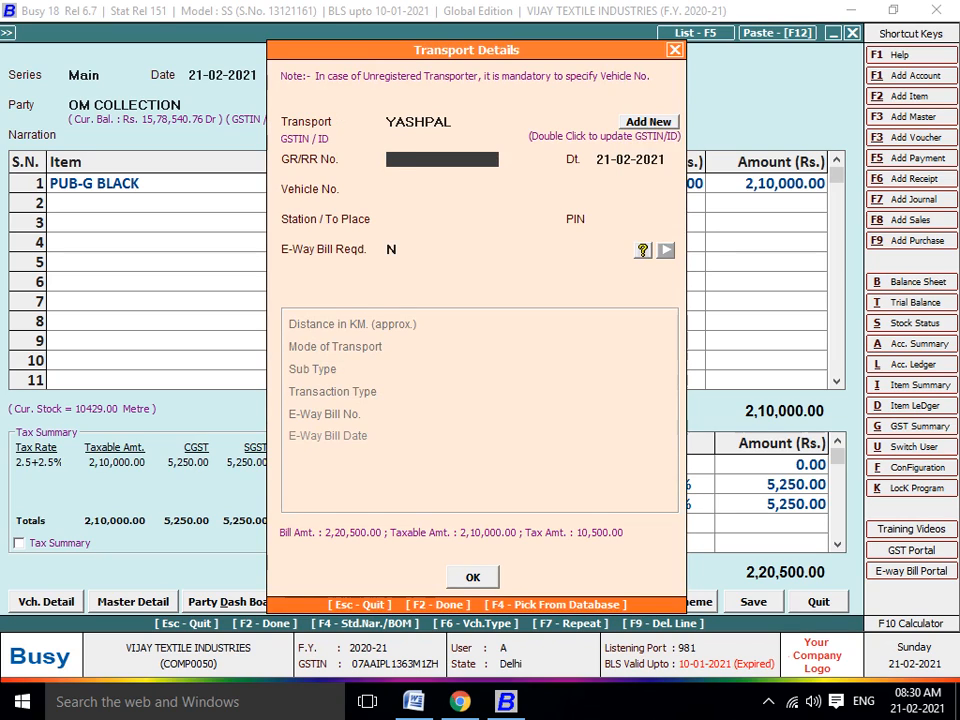
key(Return)
key(Return)
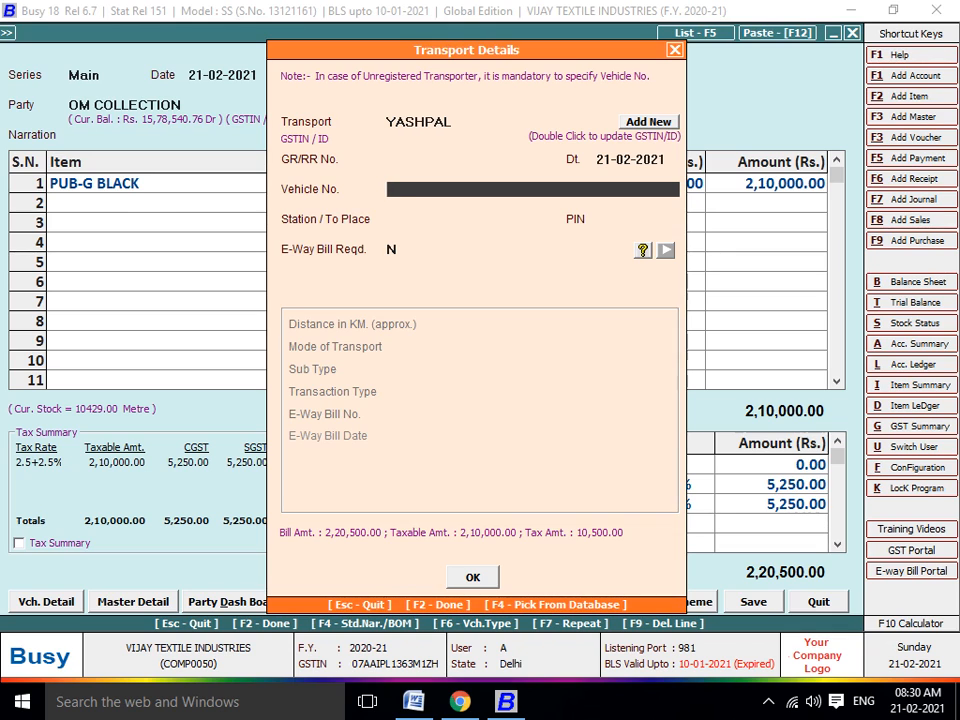
key(F4)
key(Return)
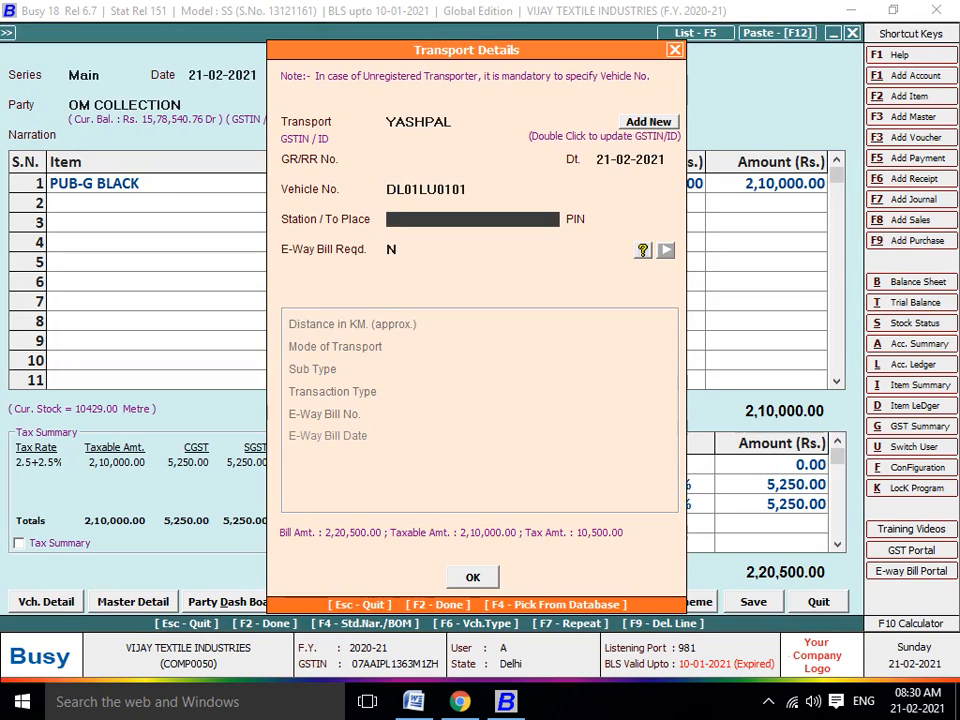
- Fill in the destination station and its PIN code
text(RAGY)
key(BackSpace)
key(BackSpace)
text(GHUVEER NAGAR)
key(Return)
text(110027)
key(Return)
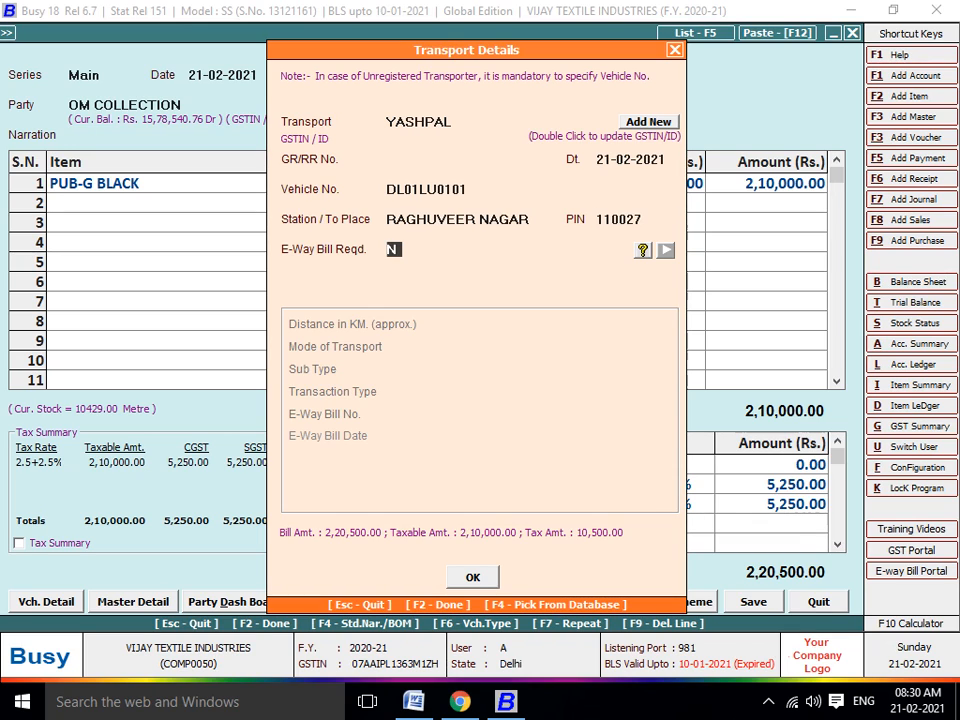
- Mark e-way bill required, distance 27 km by Road, and save the voucher
key(y)
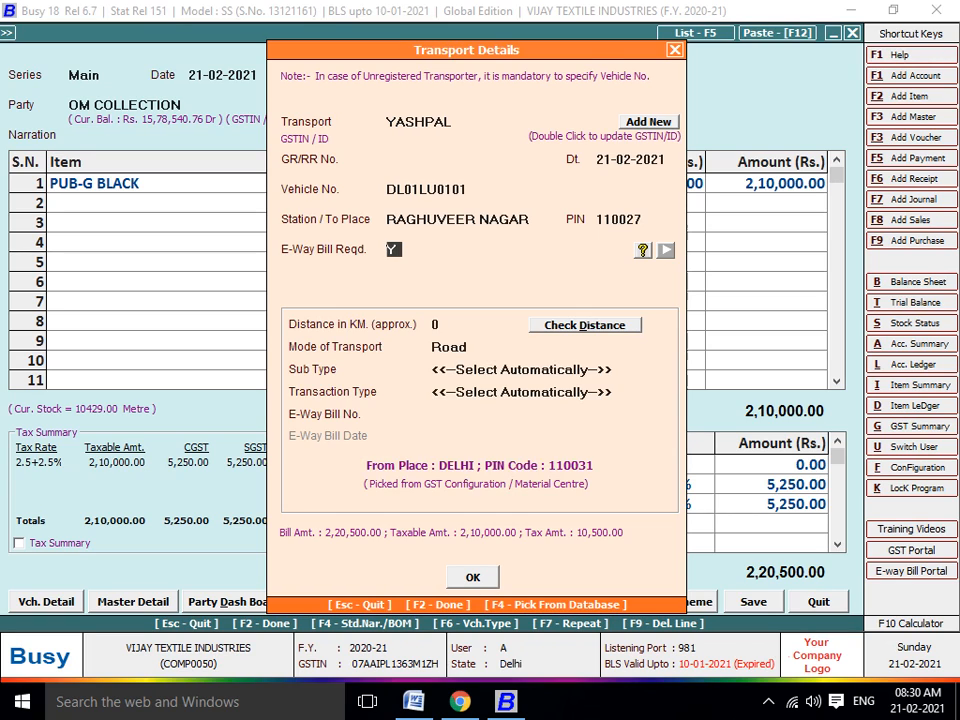
key(Return)
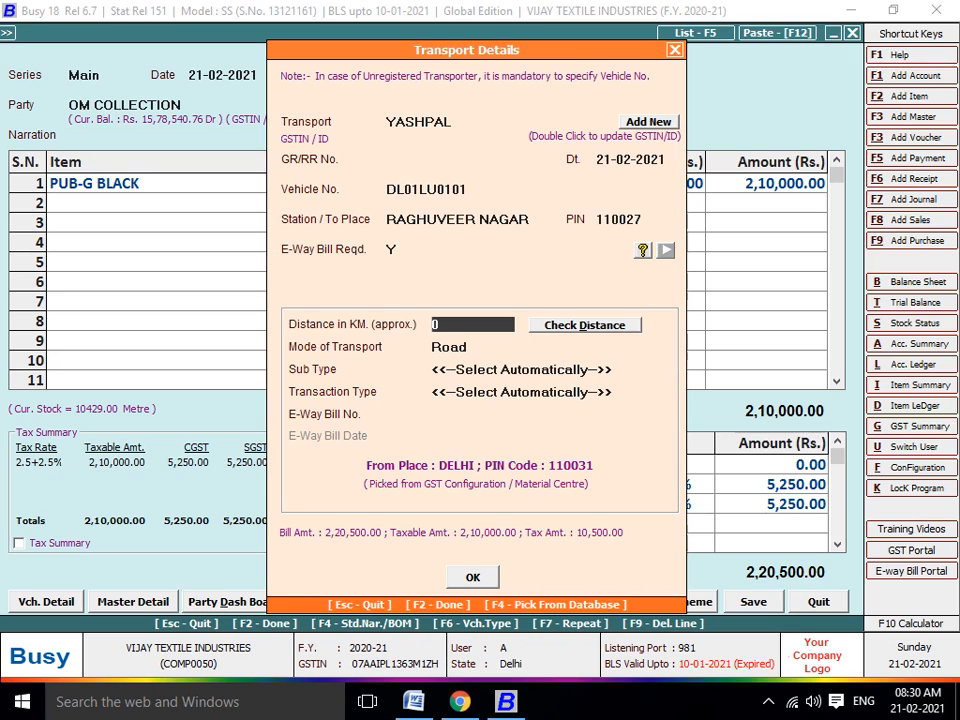
text(27)
key(Return)
key(Return)
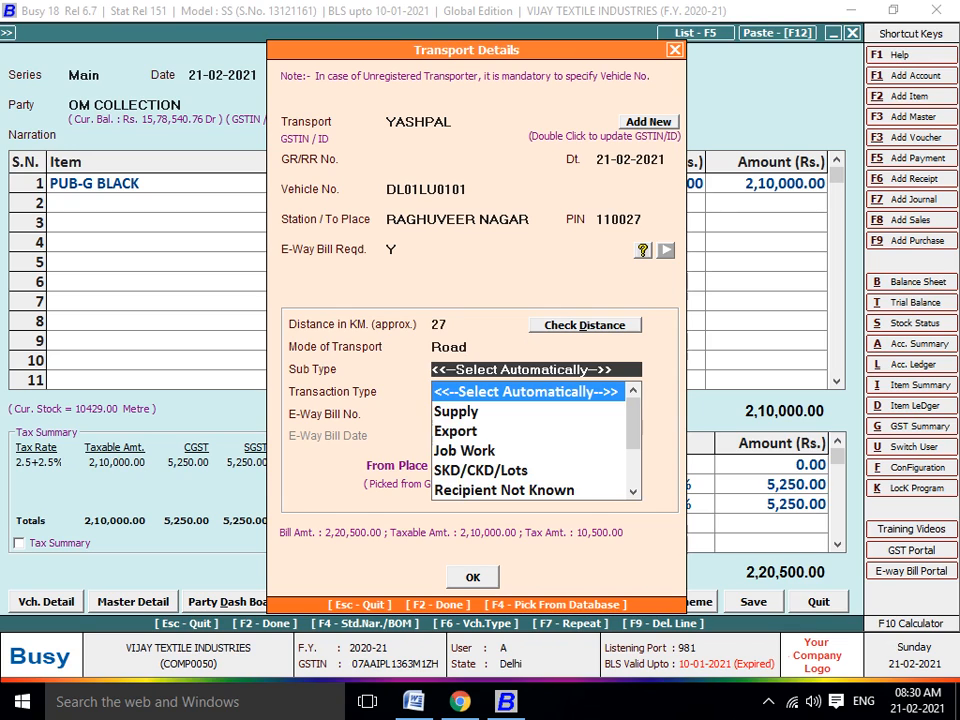
key(Return)
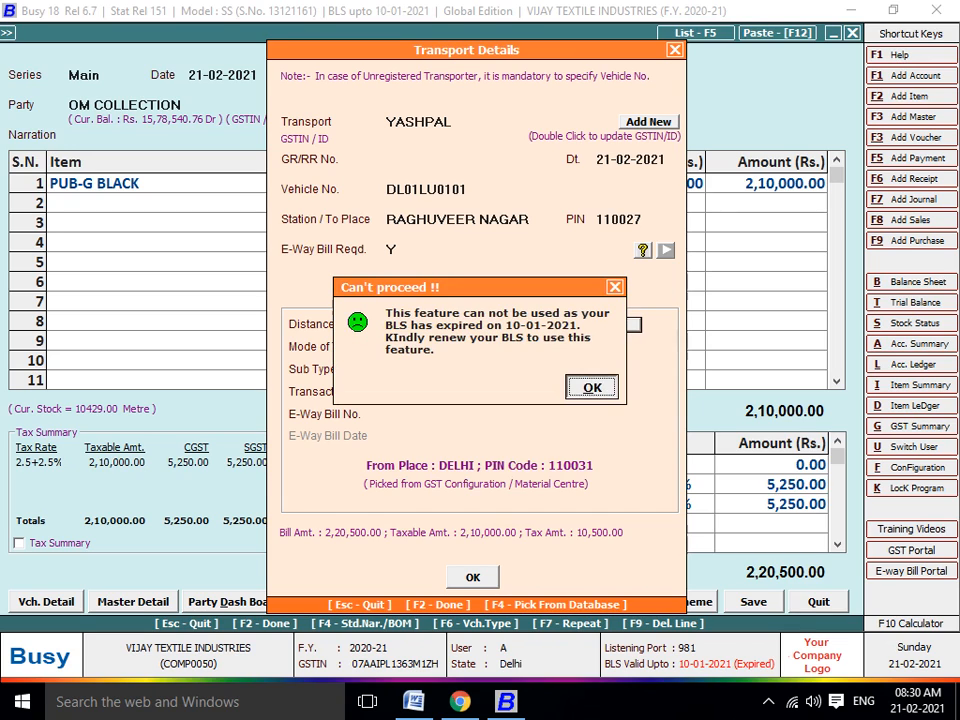
key(Return)
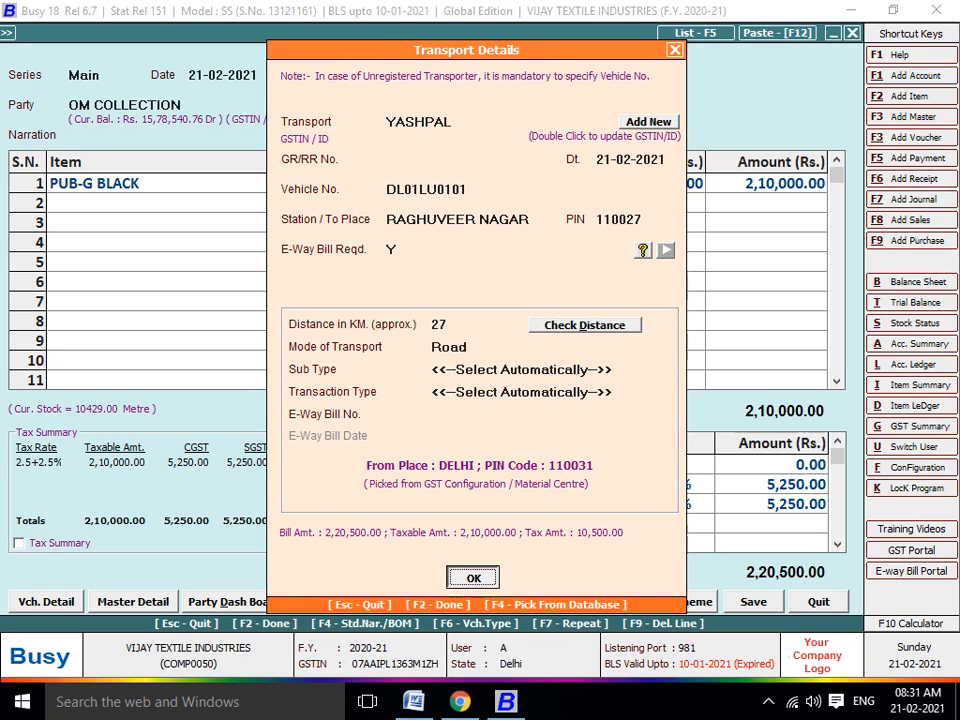
key(F2)
key(Return)
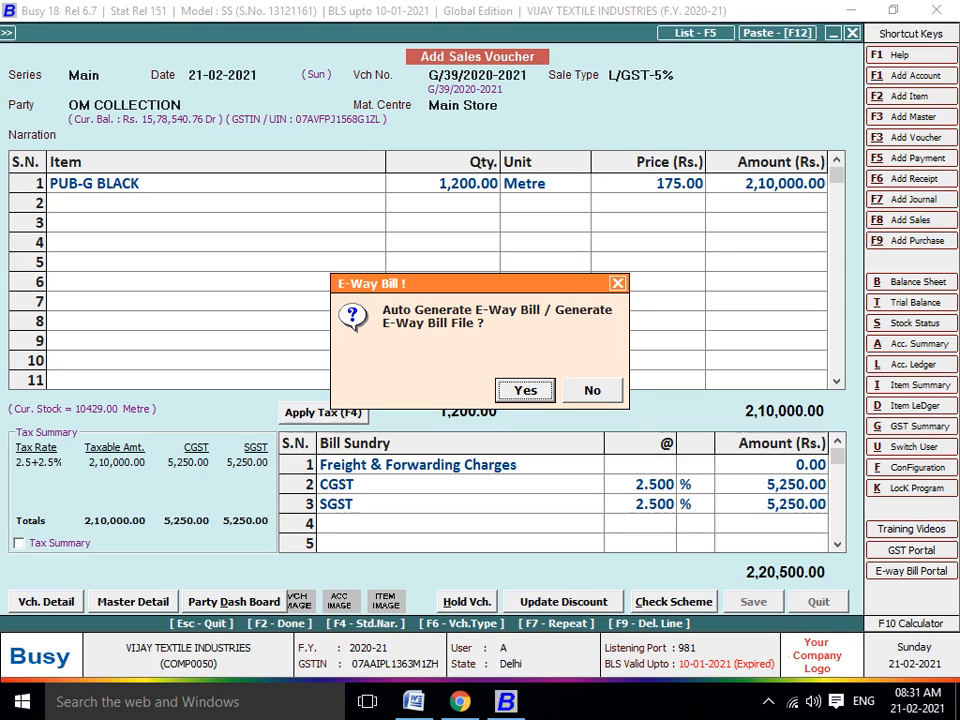
- Try automatic e-way bill generation, blocked by the expired BLS, then choose JSON output
key(Return)
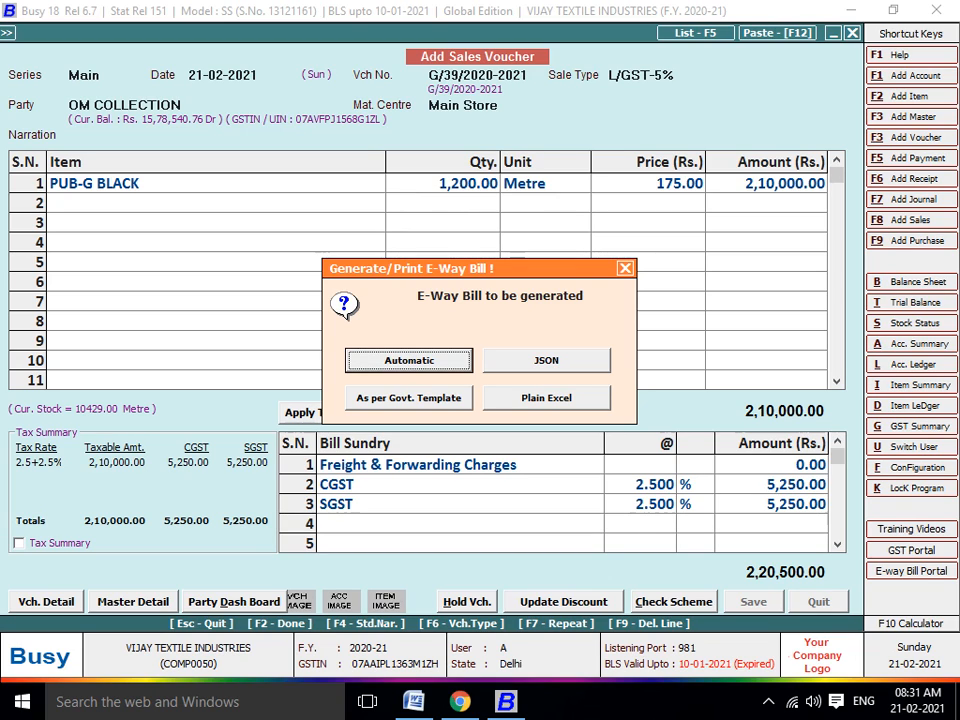
key(Return)
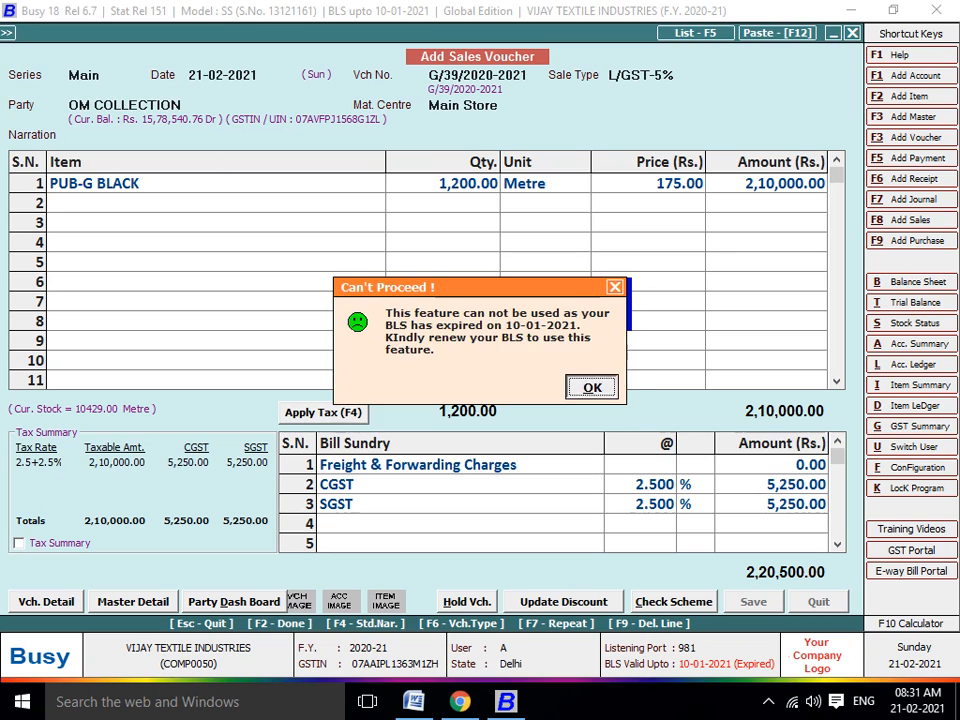
key(Return)
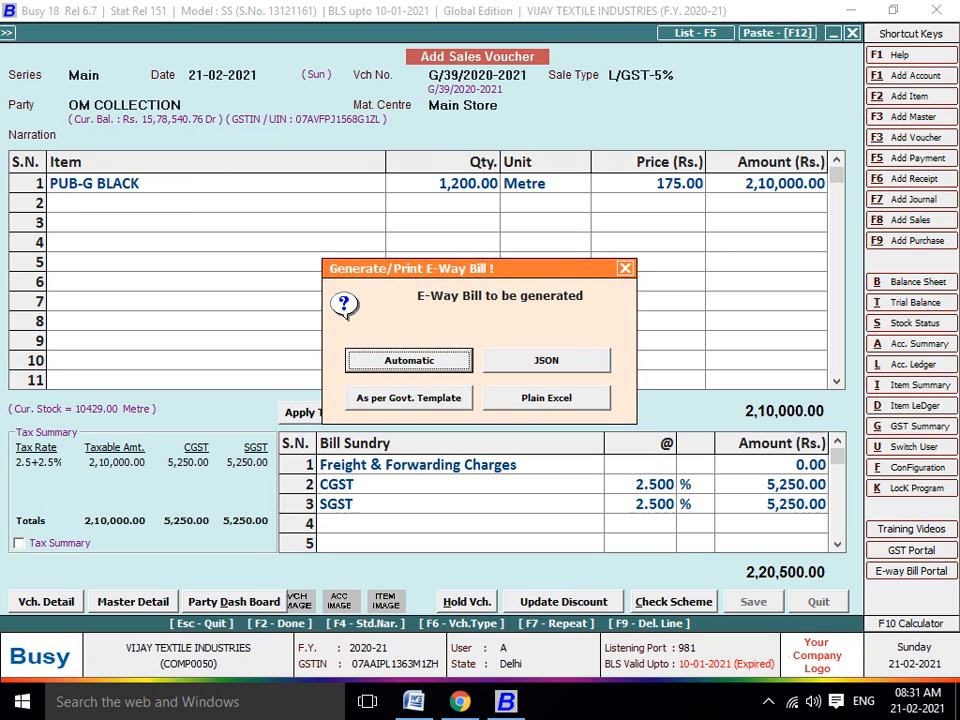
key(Return)
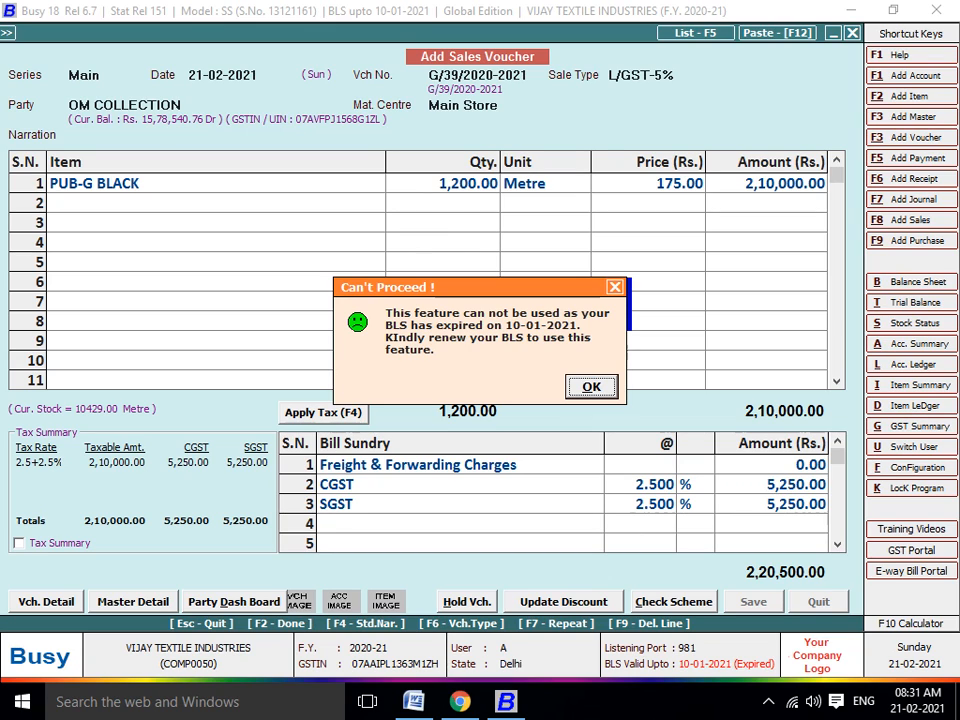
key(Return)
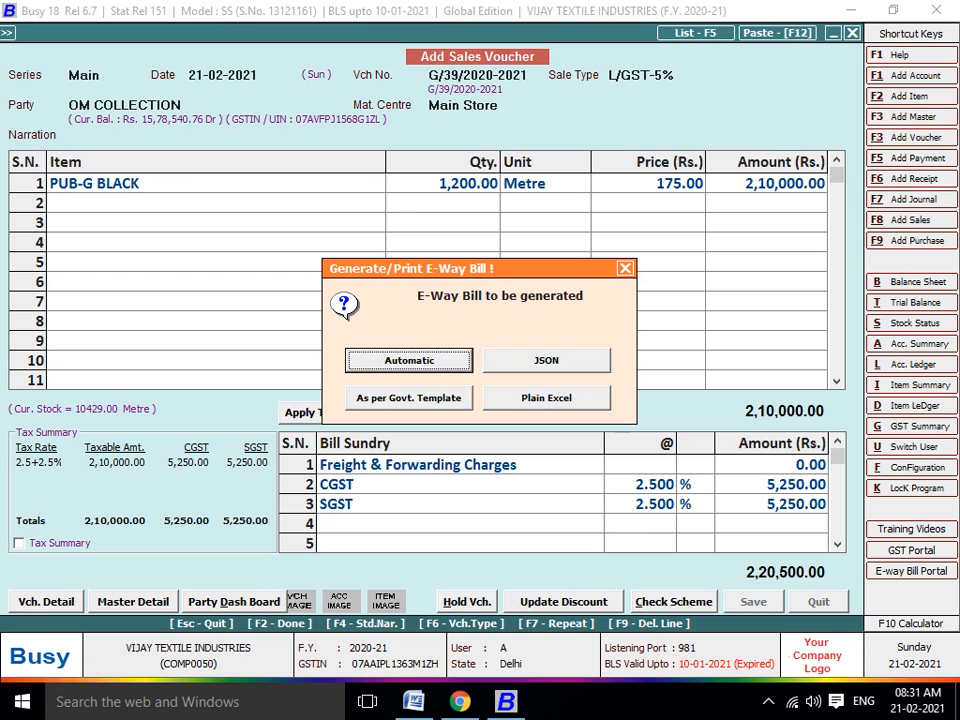
key(Return)
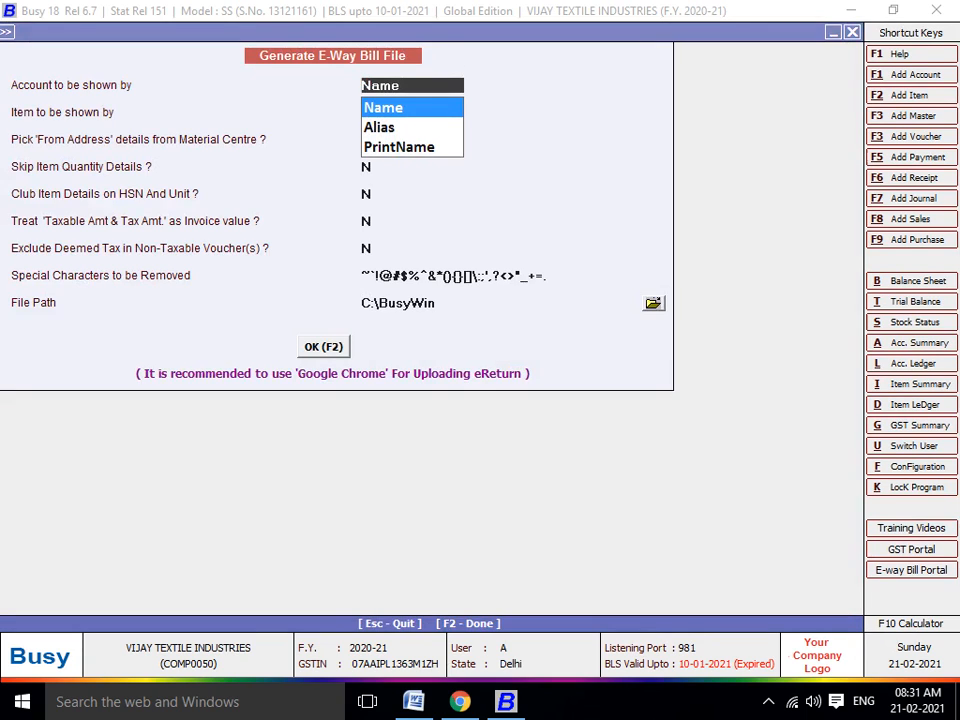
- Set the file path to Desktop and create the e-way bill JSON file
key(Return)
key(Return)
key(Return)
key(Return)
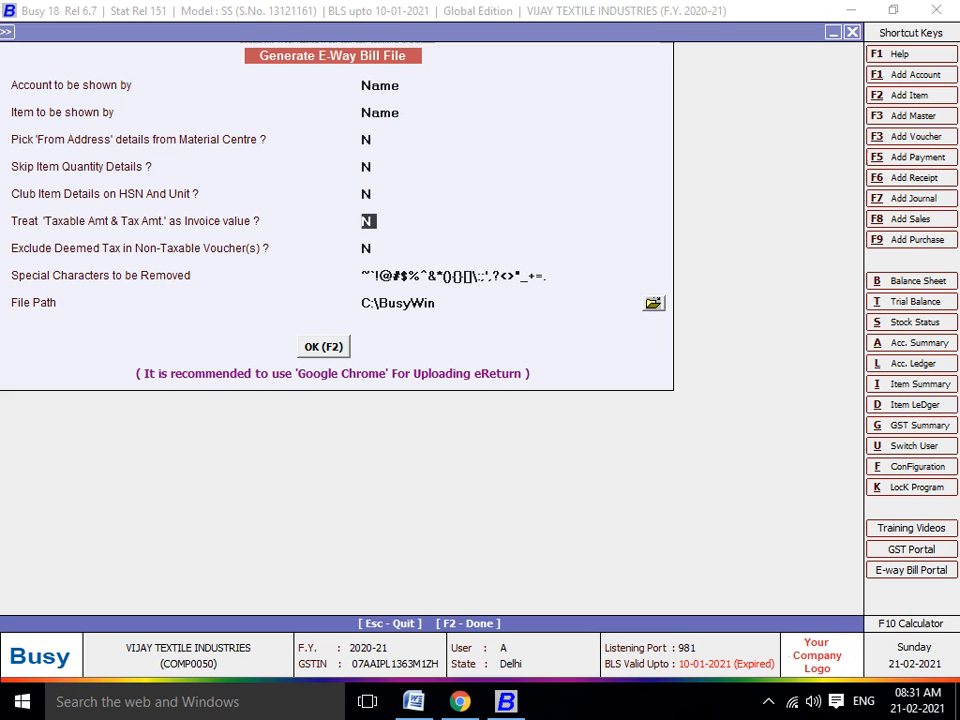
key(Return)
key(Return)
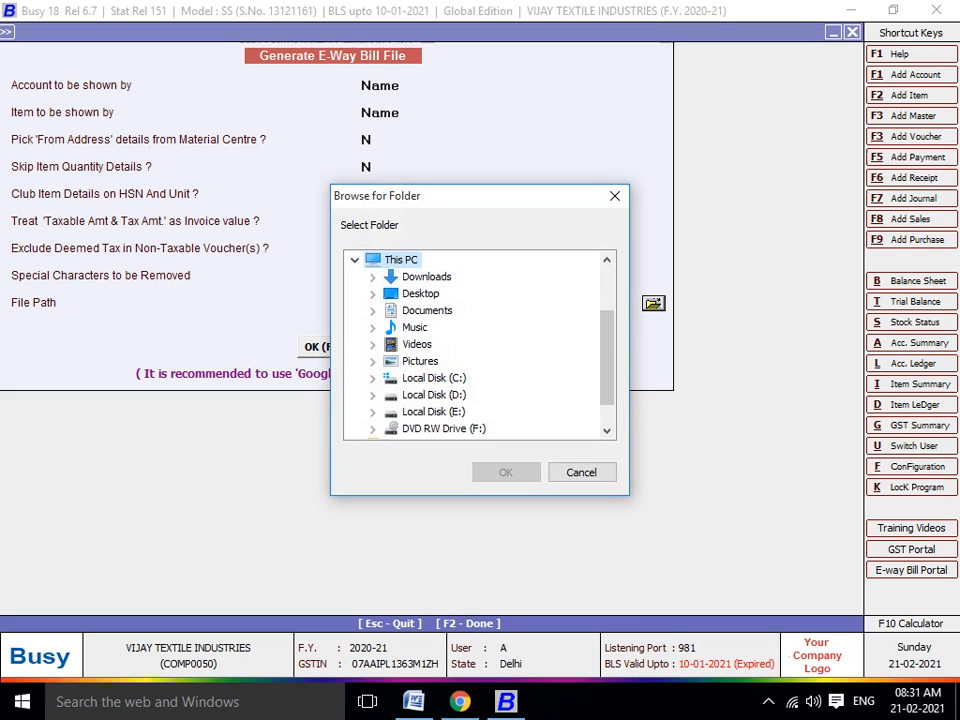
click(420, 294)
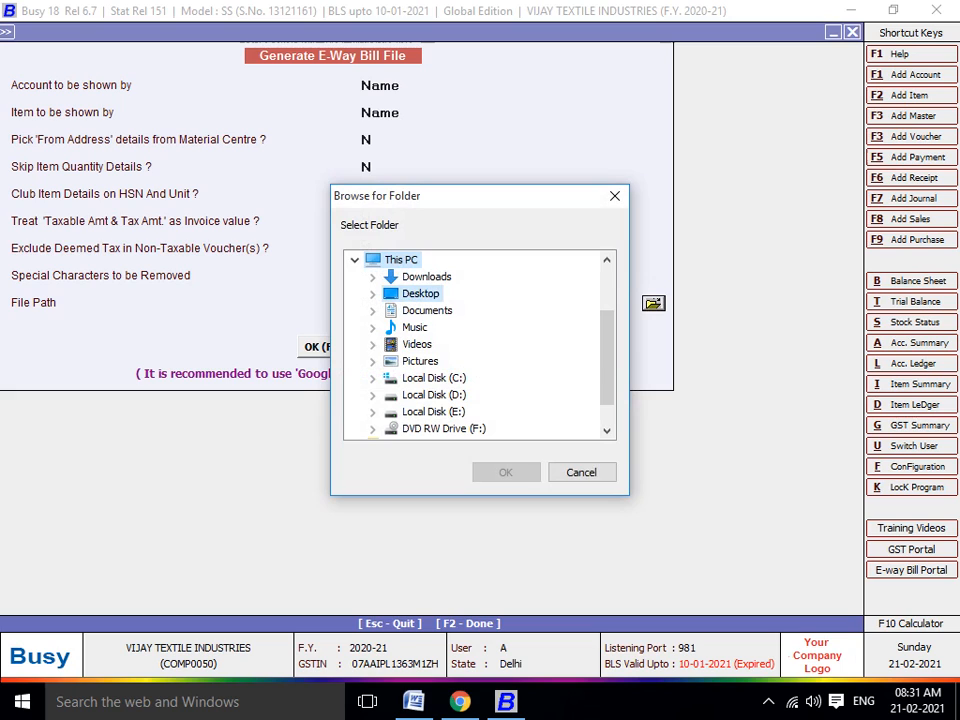
click(506, 472)
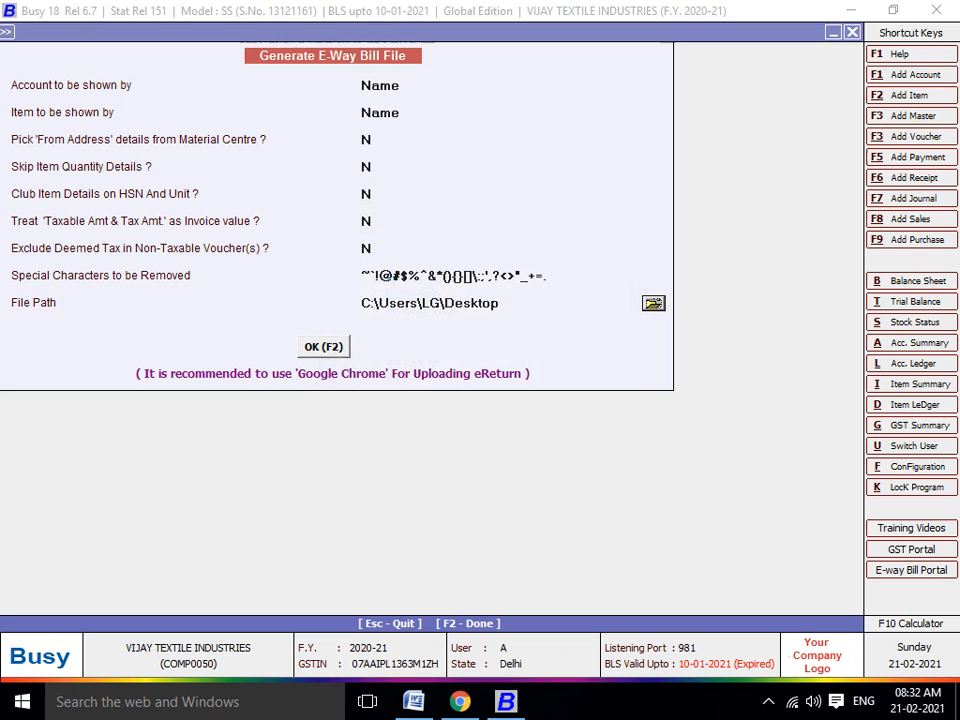
key(F2)
key(Return)
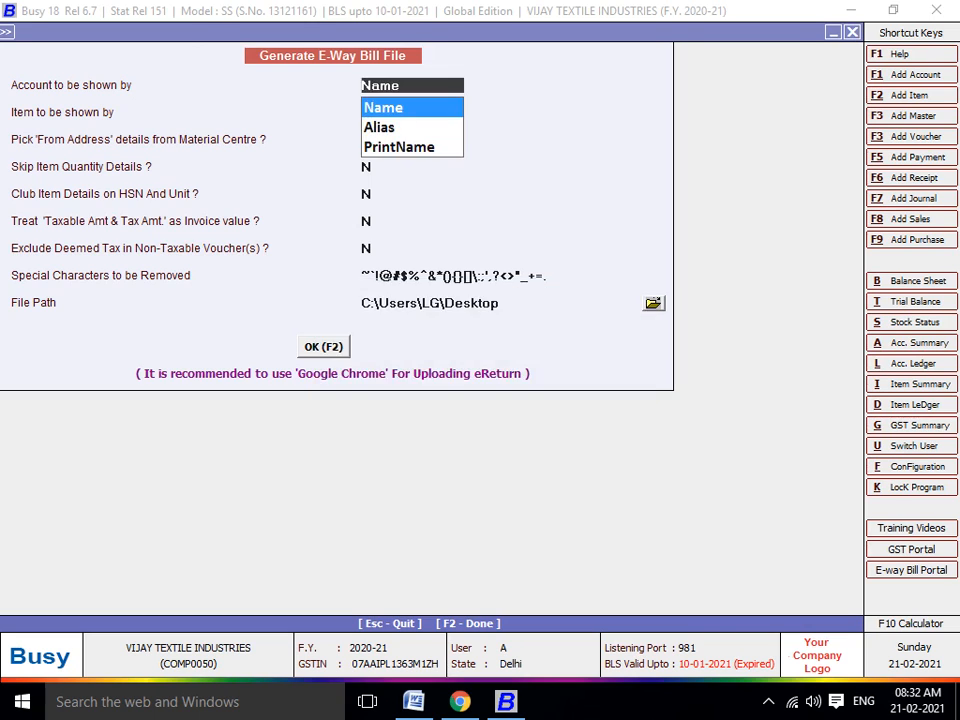
key(Escape)
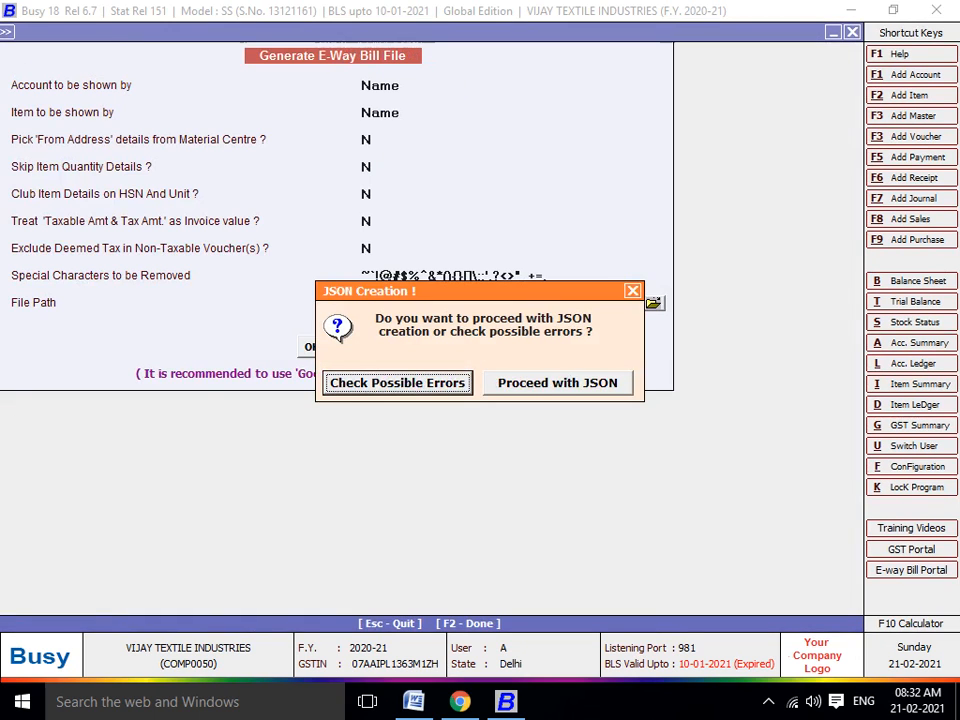
key(Right)
key(Return)
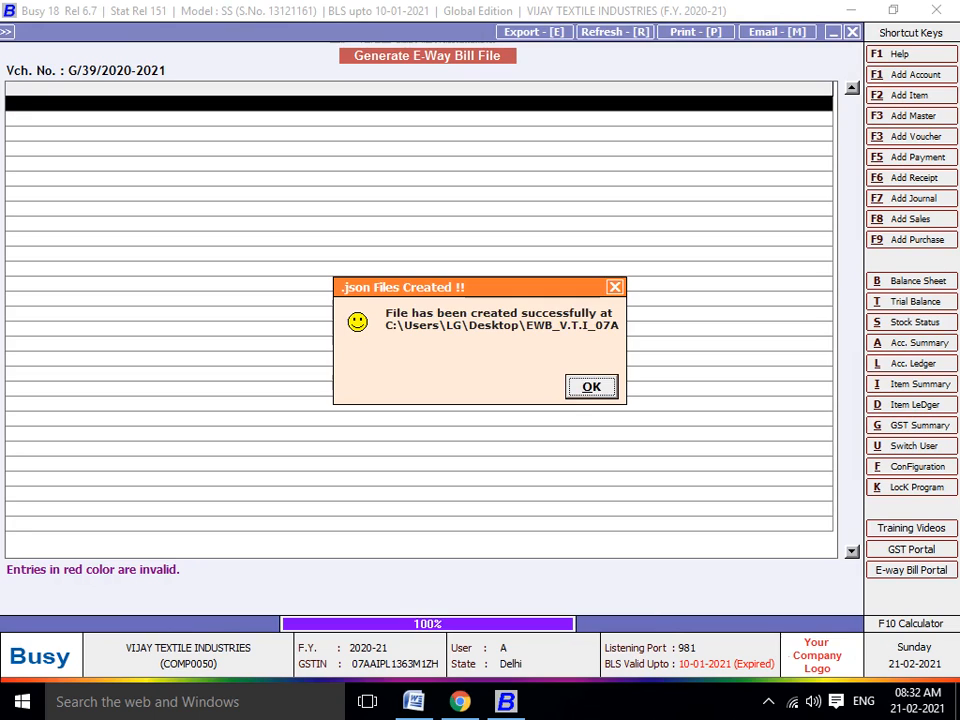
key(Return)
- Decline printing and e-mailing the voucher, then switch to the e-way bill portal
key(Right)
key(Return)
key(Right)
key(Return)
key(Right)
key(Return)
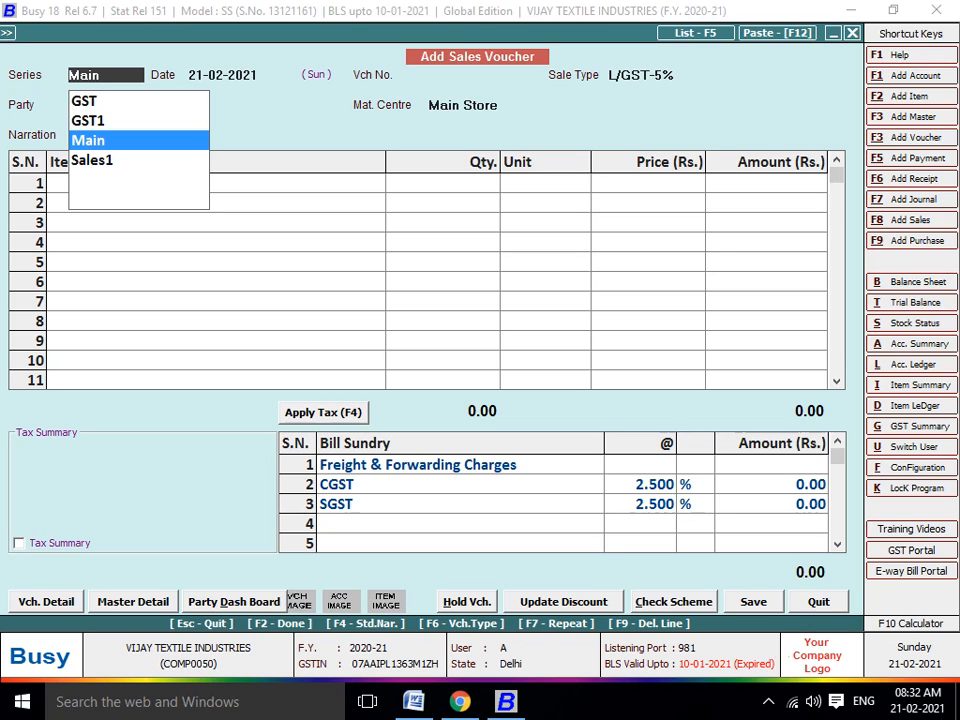
key(alt+Tab)
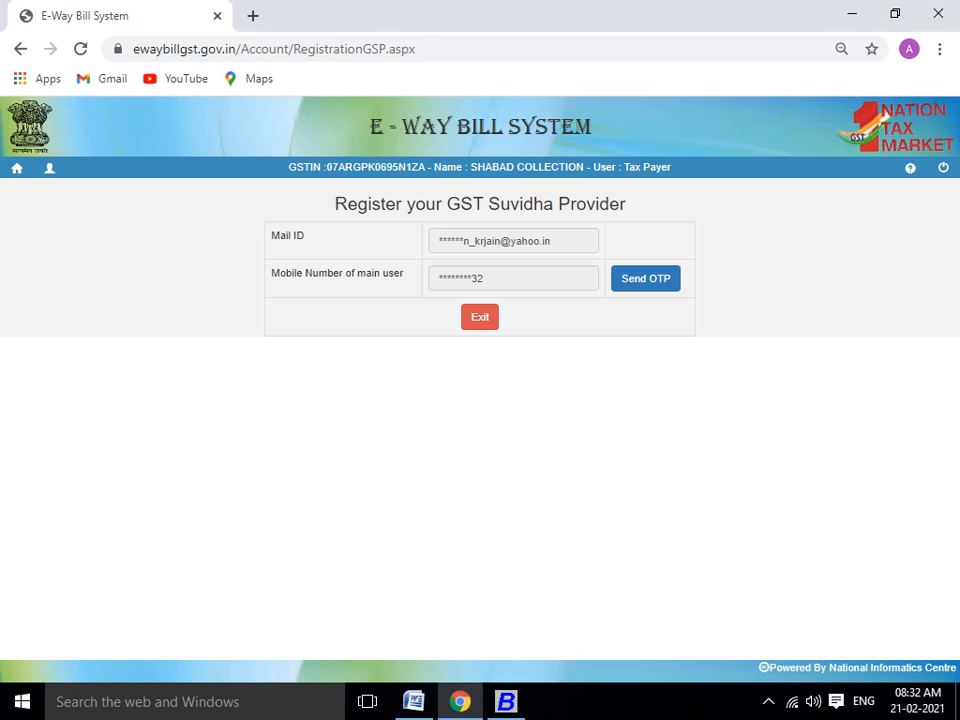
- Open e-Waybill > Generate Bulk and select the exported EWB JSON from the Desktop
click(480, 317)
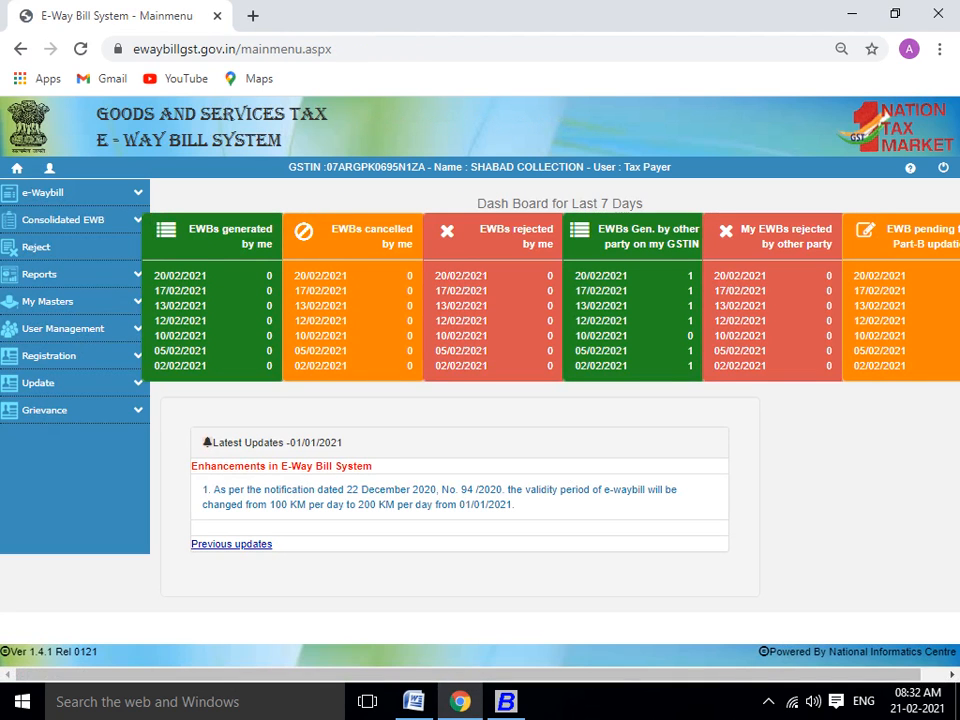
click(43, 193)
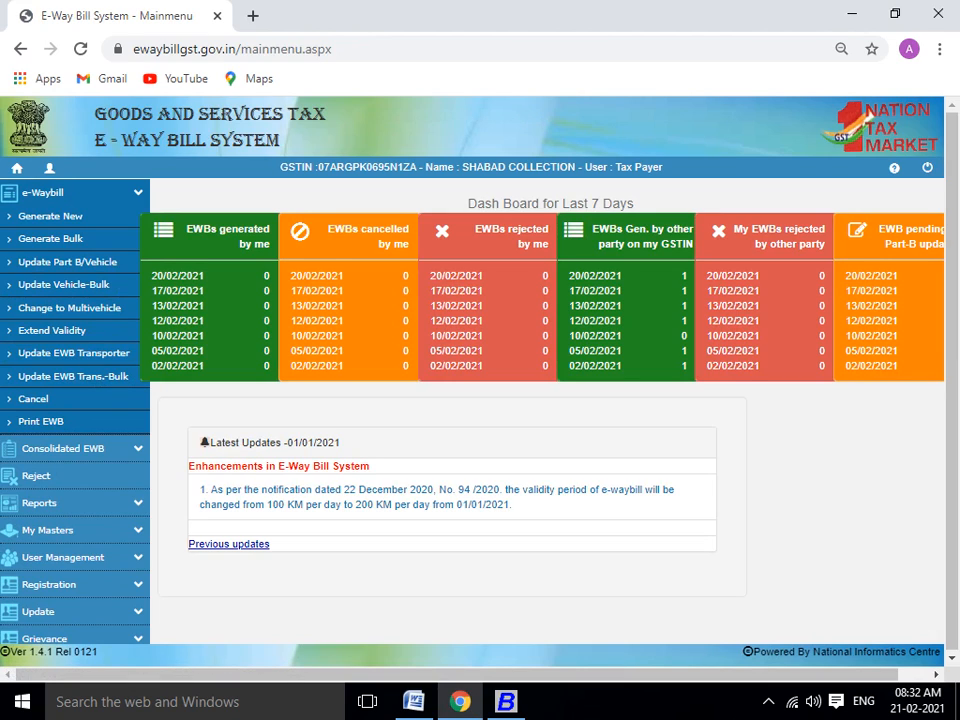
click(50, 239)
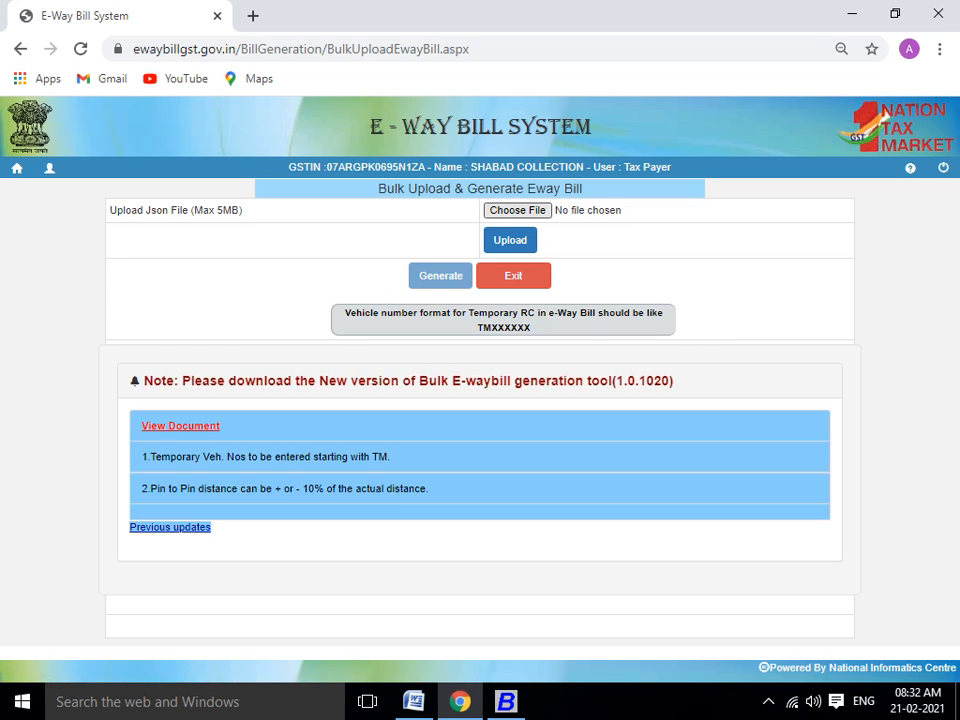
click(521, 211)
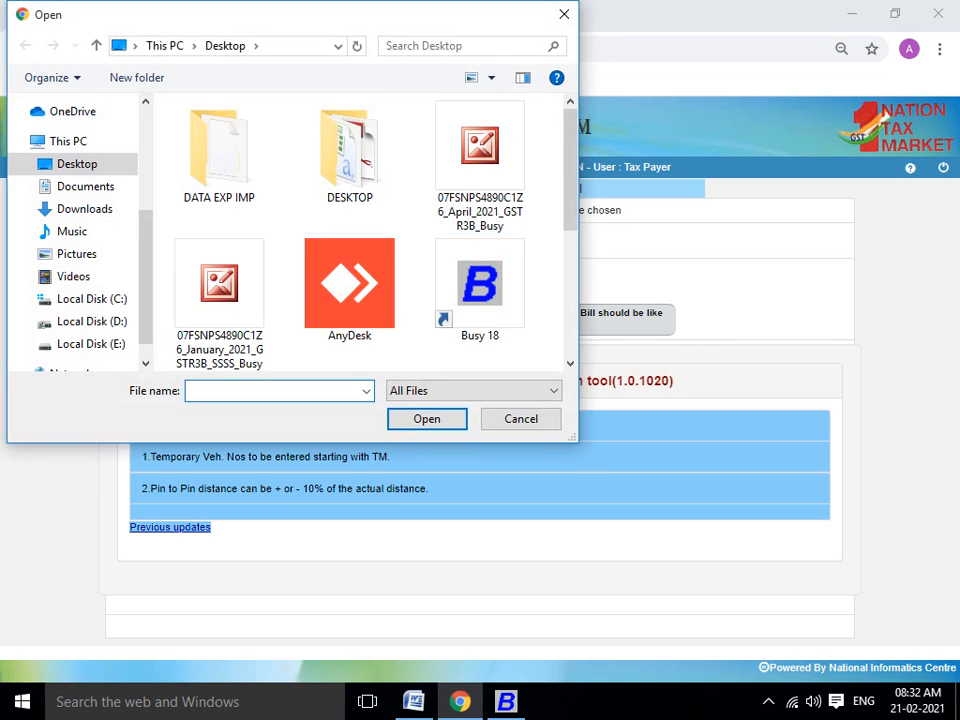
scroll(350, 230, down, 3)
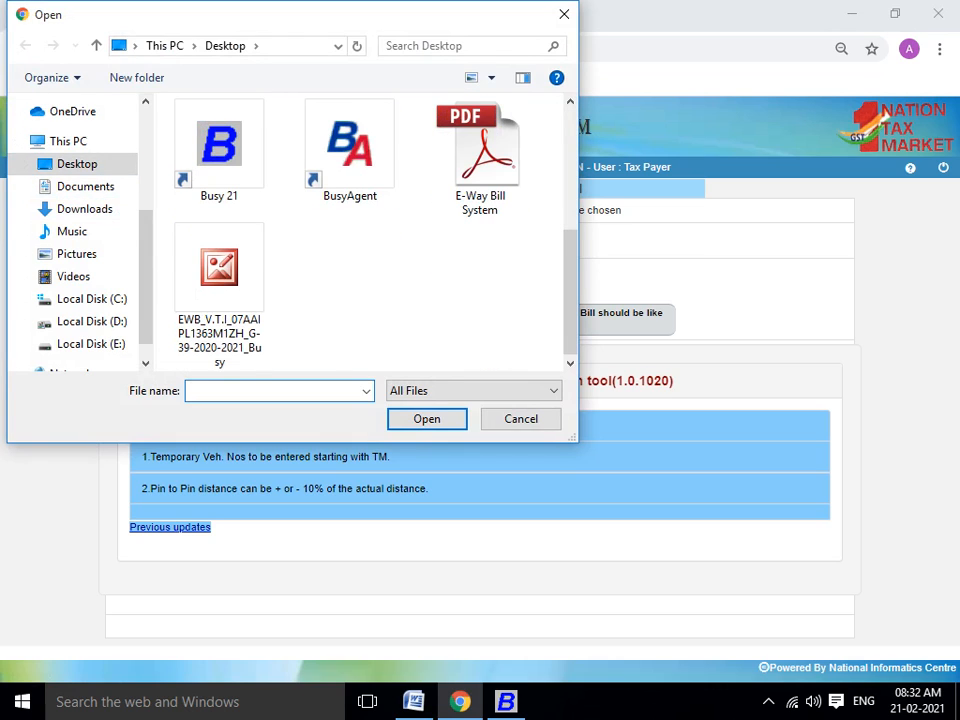
click(219, 290)
click(427, 419)
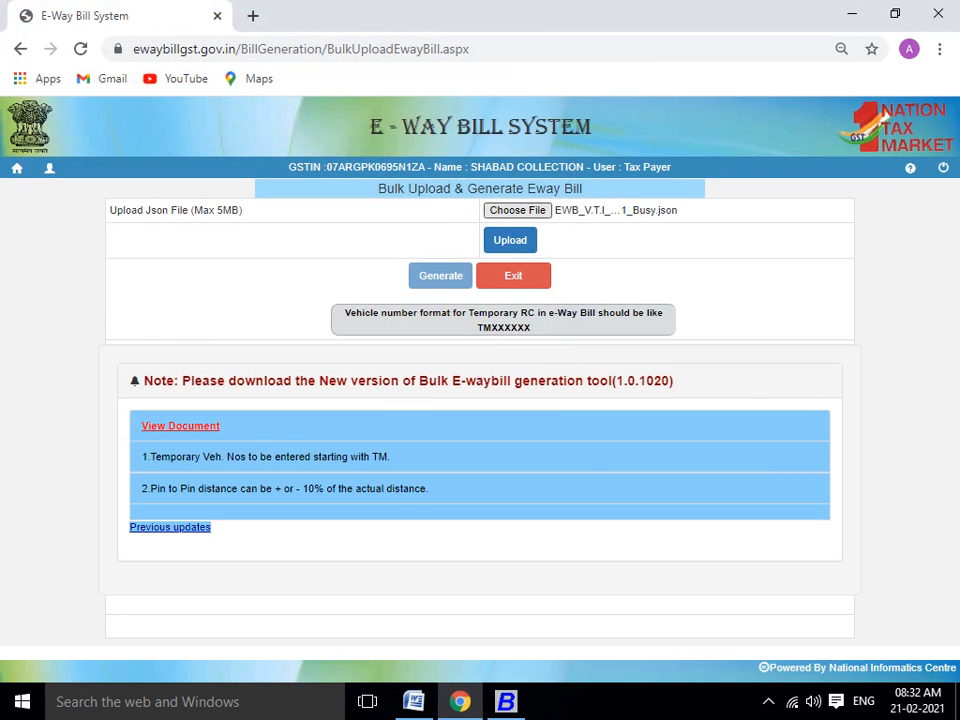
- Upload the JSON, which is rejected as an invalid filename, and return to the dashboard
click(510, 240)
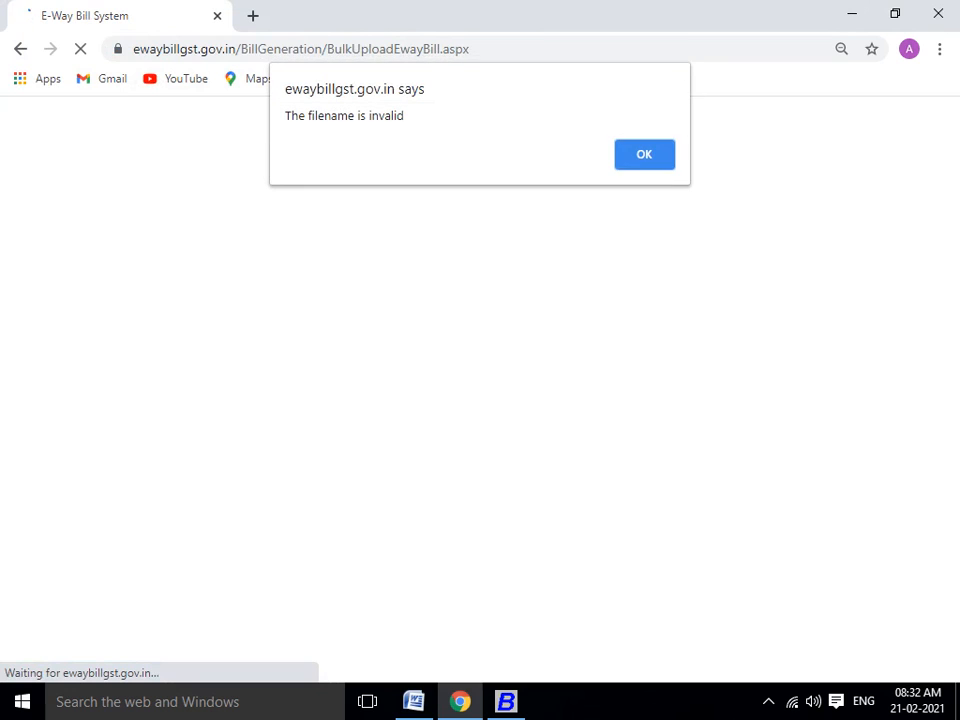
key(Return)
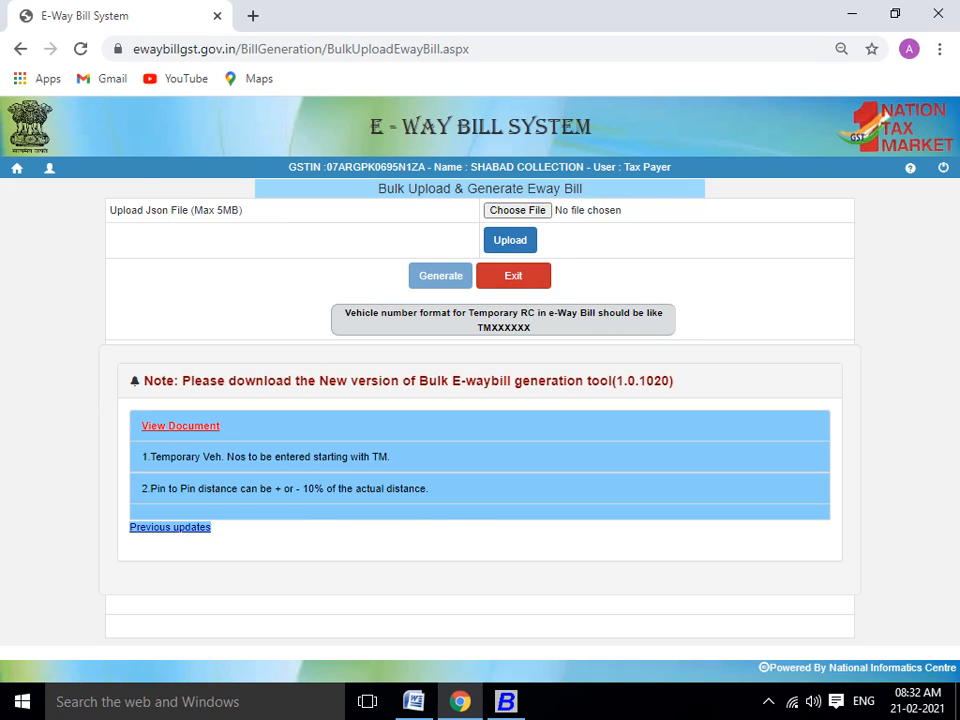
click(513, 276)
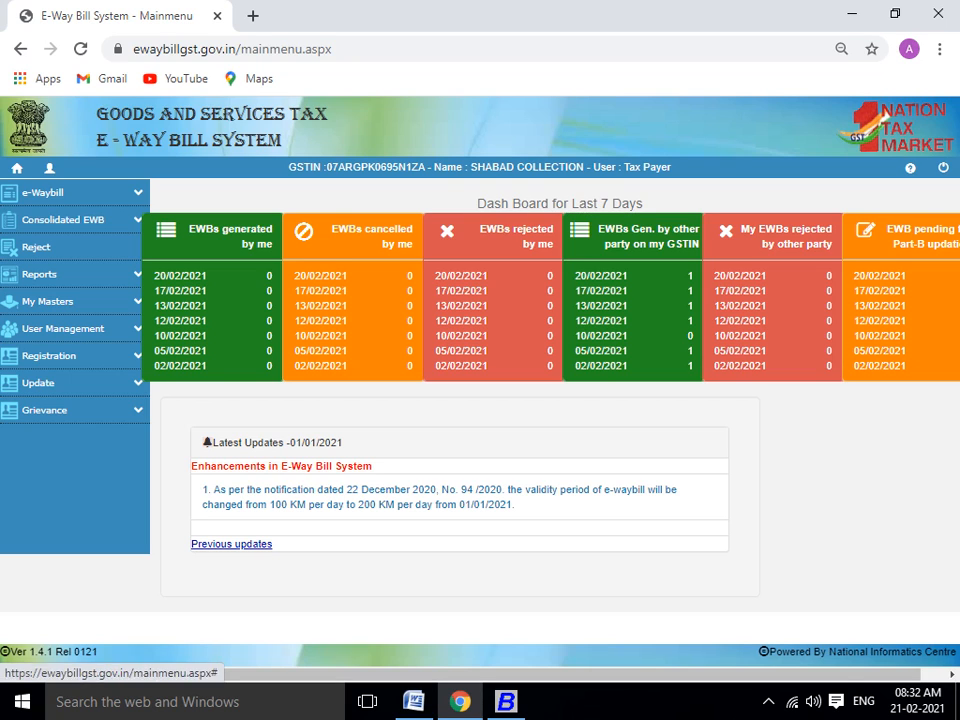
click(768, 701)
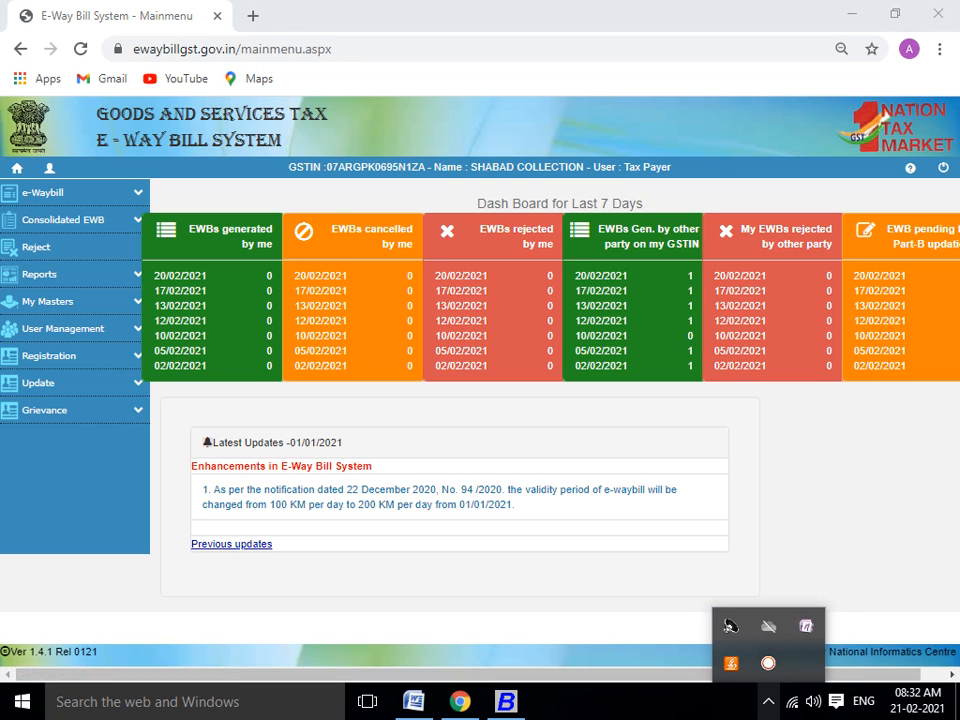
click(768, 663)
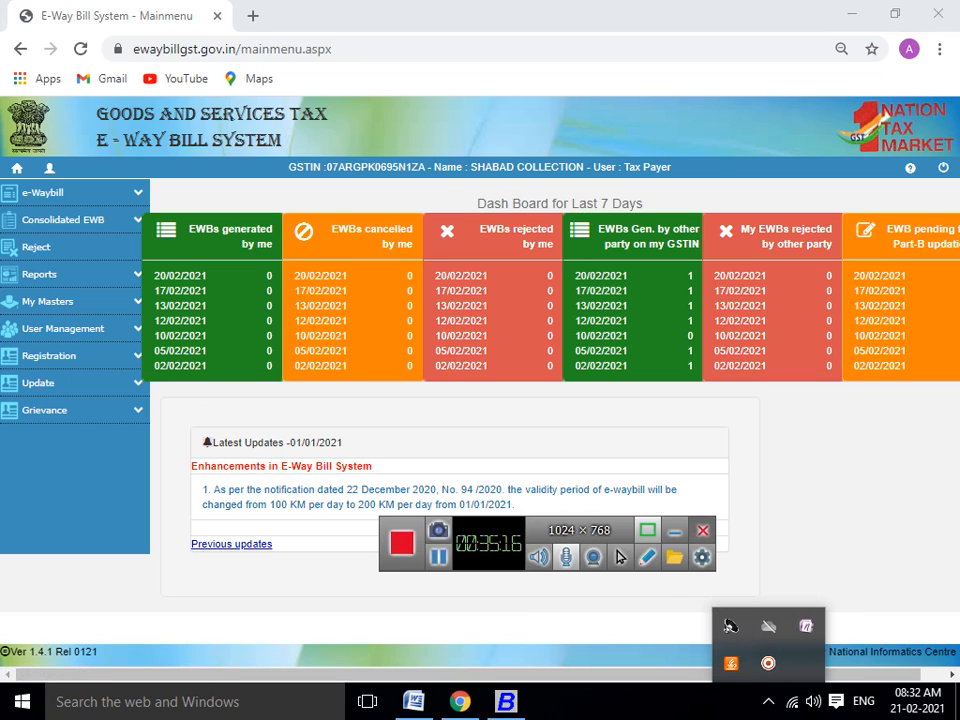